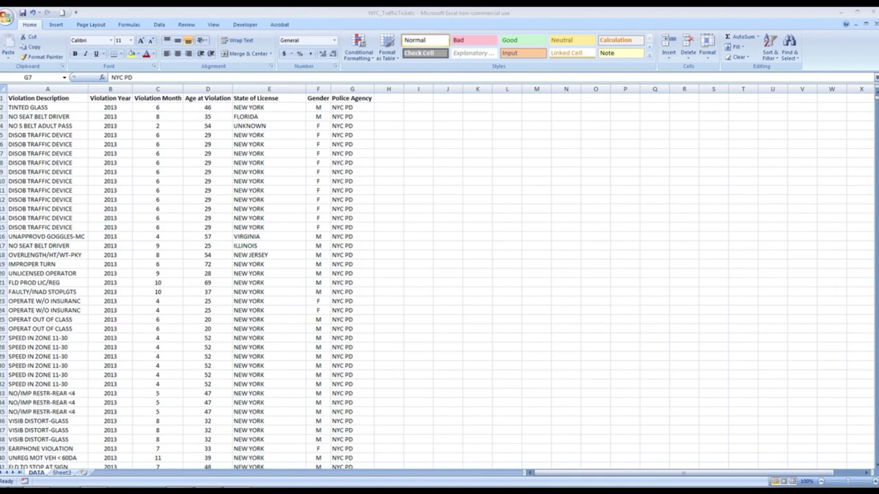
- Review the header row's fields from Violation Description across to Police Agency
{"action": "left_click", "coordinate": [47, 97]}
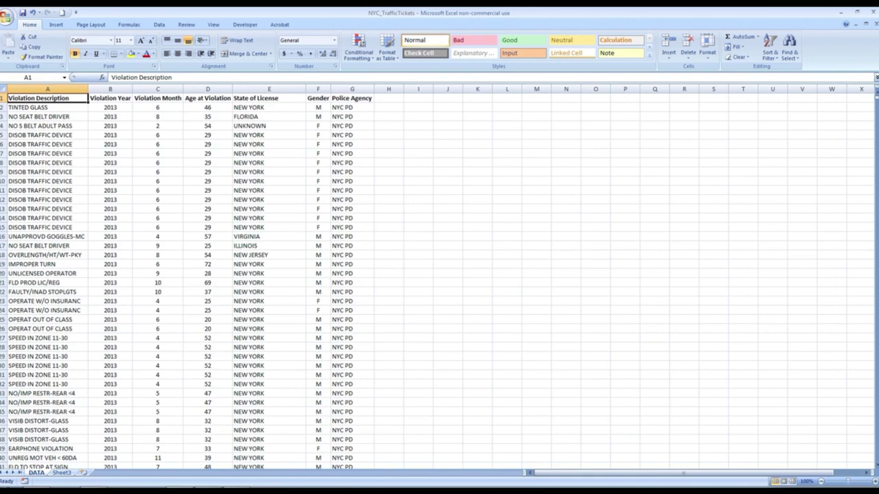
{"action": "left_click", "coordinate": [110, 98]}
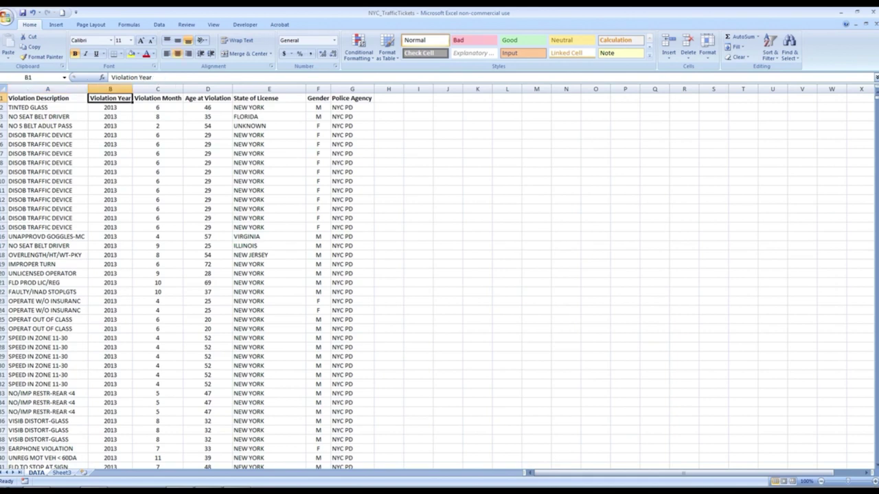
{"action": "left_click", "coordinate": [157, 98]}
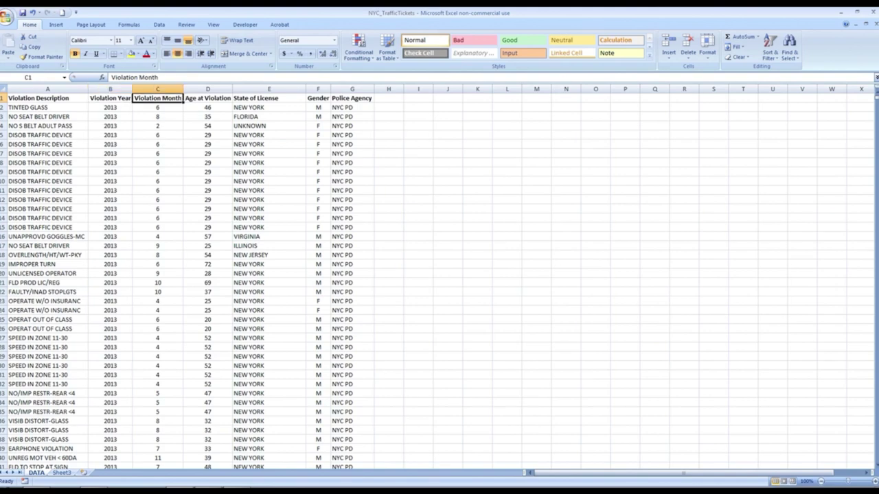
{"action": "left_click", "coordinate": [157, 107]}
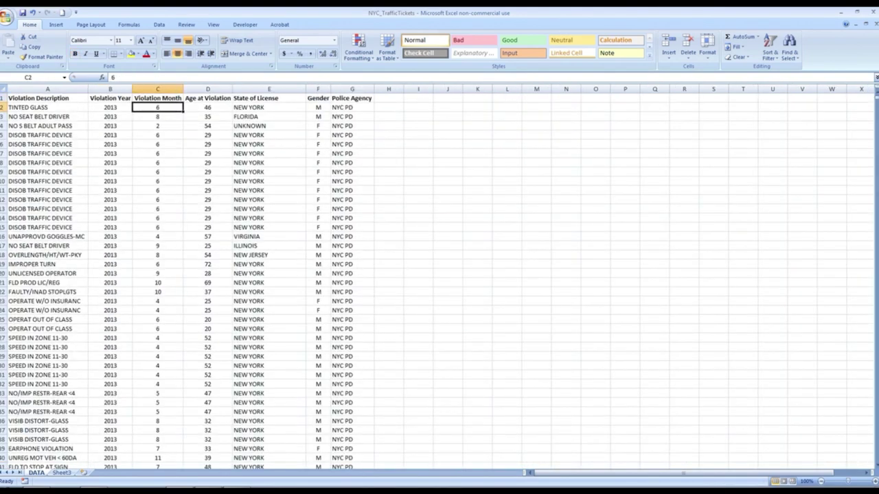
{"action": "left_click", "coordinate": [157, 97]}
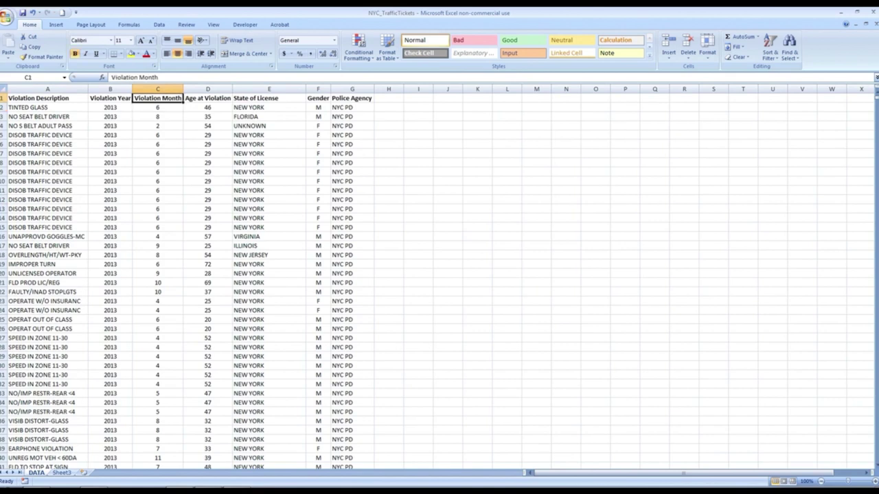
{"action": "left_click", "coordinate": [207, 97]}
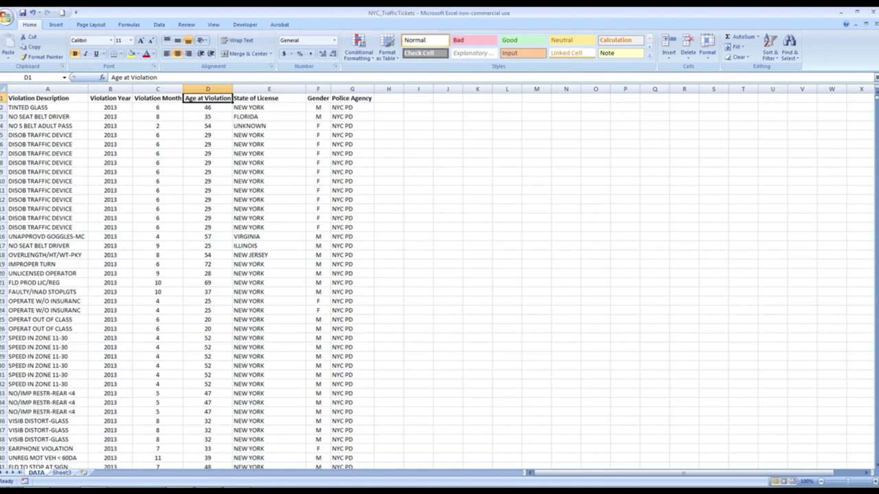
{"action": "left_click", "coordinate": [269, 97]}
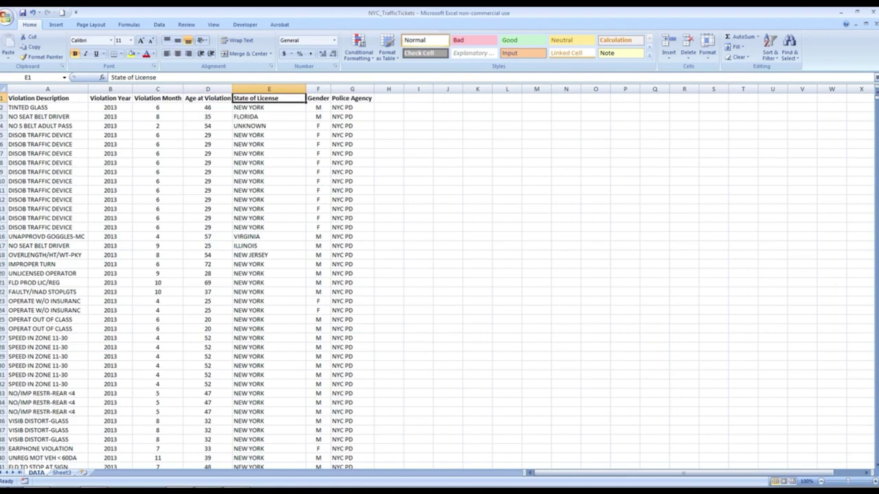
{"action": "left_click", "coordinate": [317, 98]}
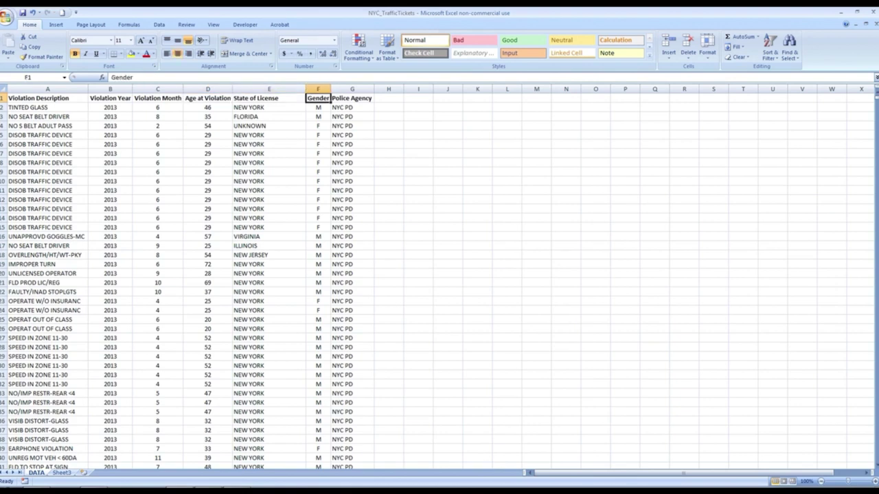
{"action": "left_click", "coordinate": [353, 97]}
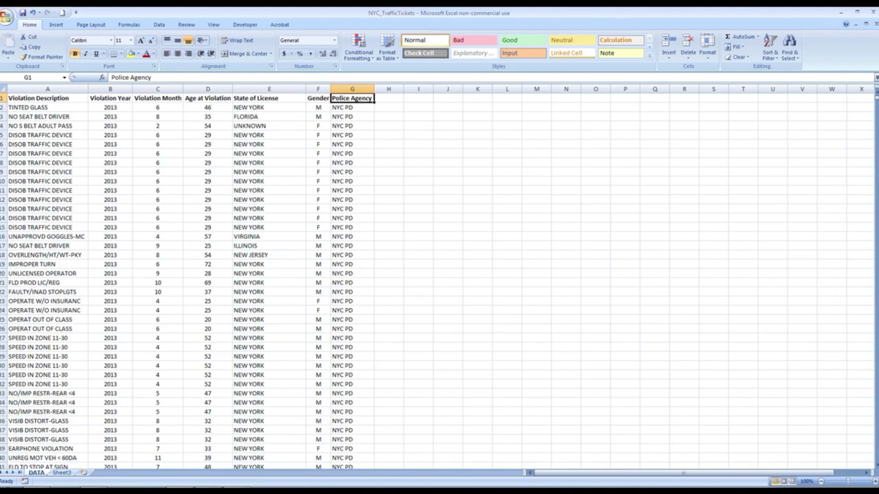
{"action": "key", "text": "Left"}
{"action": "key", "text": "Left"}
{"action": "key", "text": "Left"}
{"action": "key", "text": "Left"}
{"action": "key", "text": "Left"}
{"action": "key", "text": "Left"}
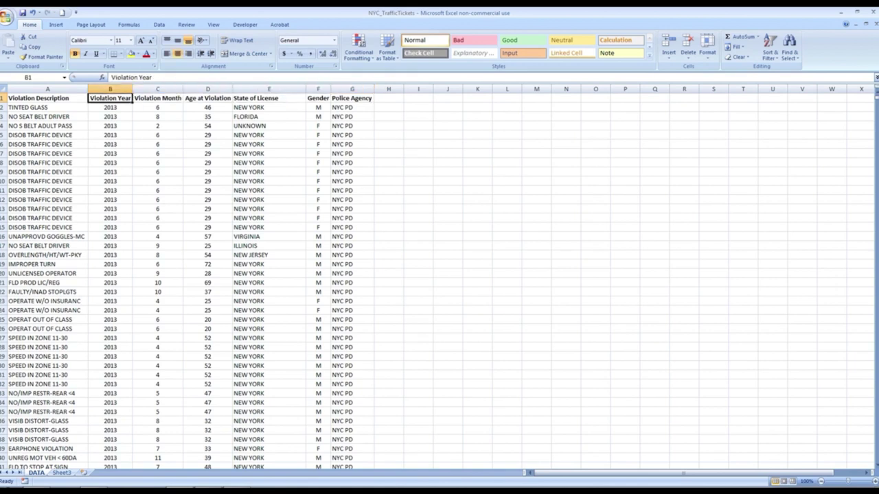
{"action": "key", "text": "Right"}
{"action": "key", "text": "Right"}
{"action": "key", "text": "Right"}
{"action": "key", "text": "Right"}
{"action": "key", "text": "Right"}
{"action": "key", "text": "Right"}
{"action": "key", "text": "Right"}
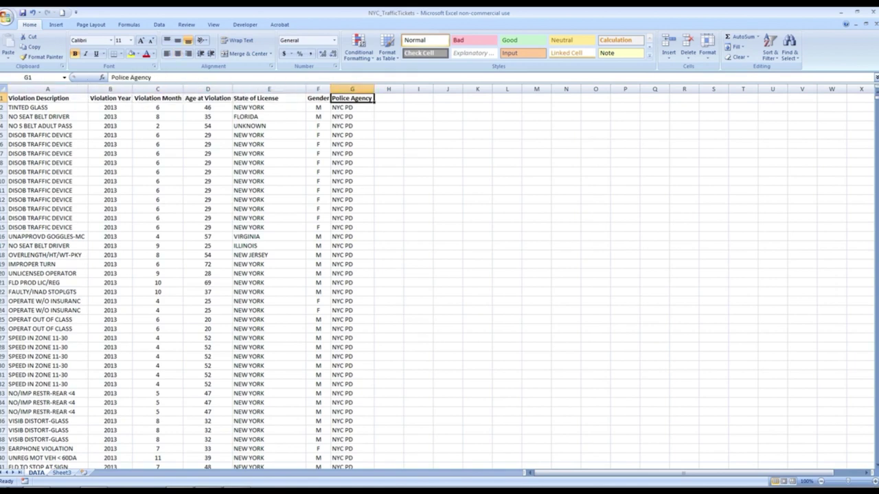
{"action": "key", "text": "Left"}
{"action": "key", "text": "Left"}
{"action": "key", "text": "Left"}
{"action": "key", "text": "Left"}
{"action": "key", "text": "Left"}
{"action": "key", "text": "Left"}
{"action": "key", "text": "Left"}
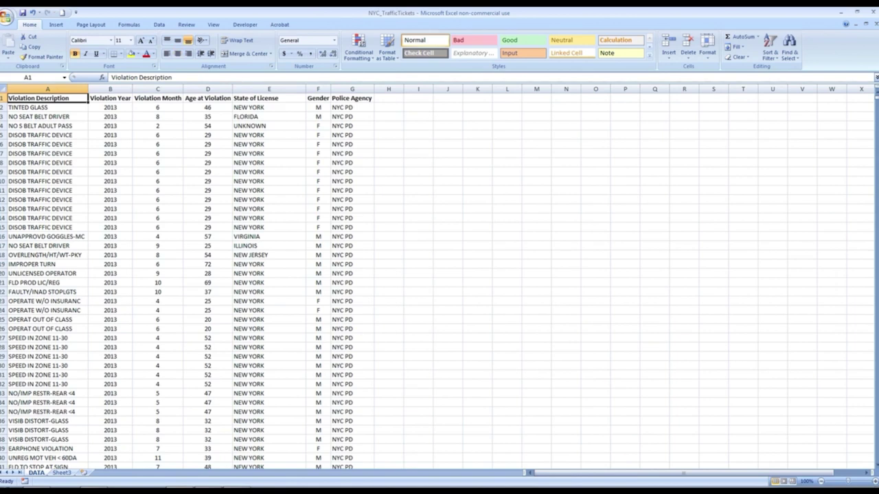
- Turn on filtering for the header row of the DATA sheet
{"action": "key", "text": "shift+space"}
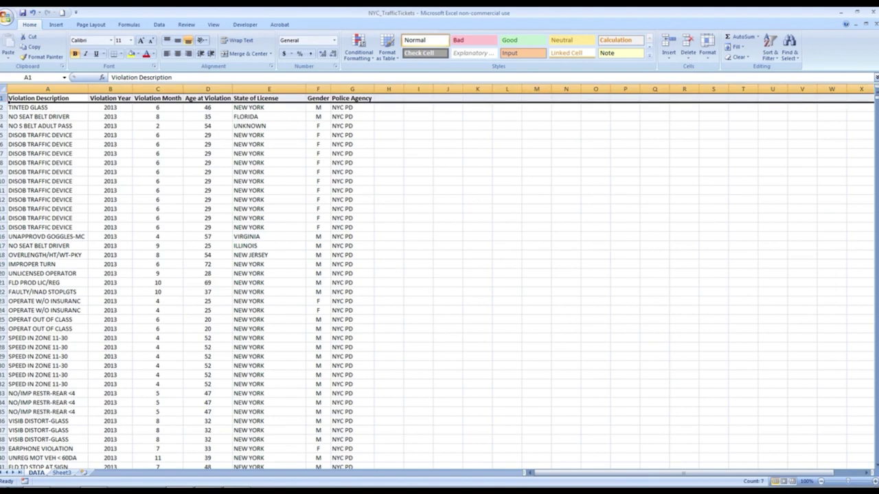
{"action": "left_click", "coordinate": [770, 48]}
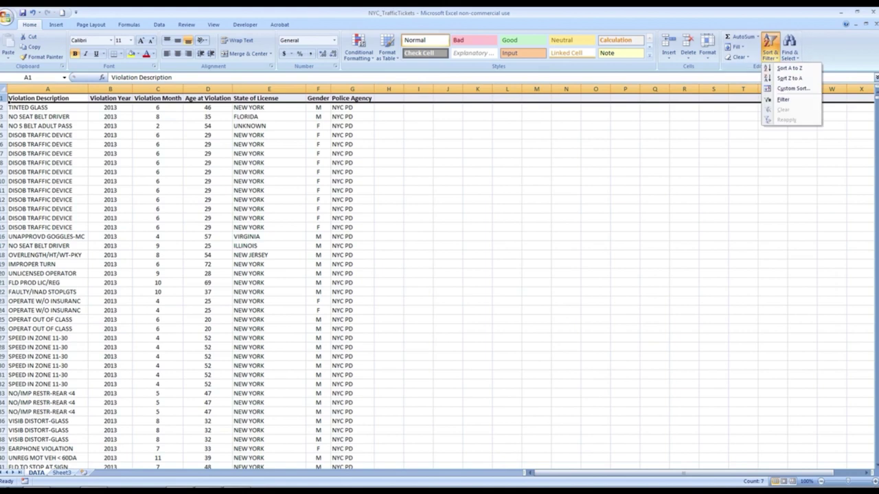
{"action": "key", "text": "Down"}
{"action": "key", "text": "Down"}
{"action": "key", "text": "Down"}
{"action": "key", "text": "Return"}
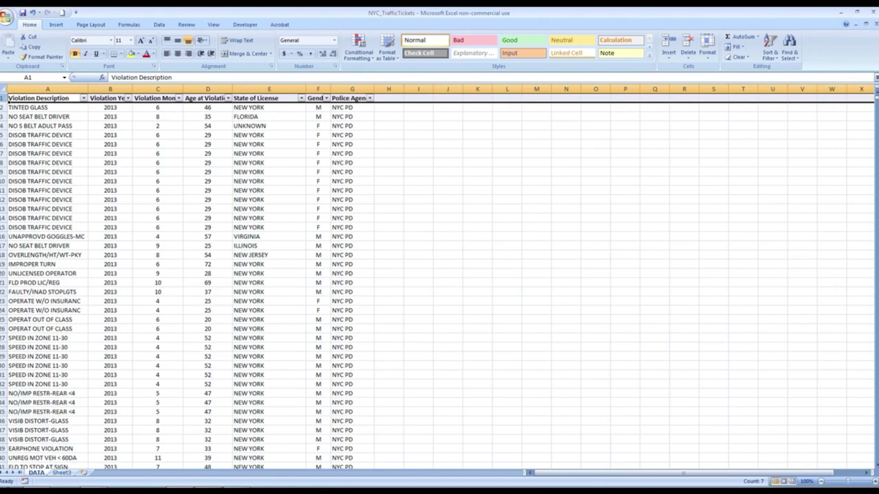
- Examine the filter values of the Violation Description, Violation Year and Violation Month columns
{"action": "left_click", "coordinate": [83, 97]}
{"action": "left_click_drag", "start_coordinate": [103, 179], "coordinate": [103, 232]}
{"action": "key", "text": "Page_Up"}
{"action": "key", "text": "Page_Up"}
{"action": "key", "text": "Page_Up"}
{"action": "key", "text": "Page_Up"}
{"action": "key", "text": "Page_Up"}
{"action": "key", "text": "Page_Up"}
{"action": "key", "text": "Page_Up"}
{"action": "key", "text": "Page_Up"}
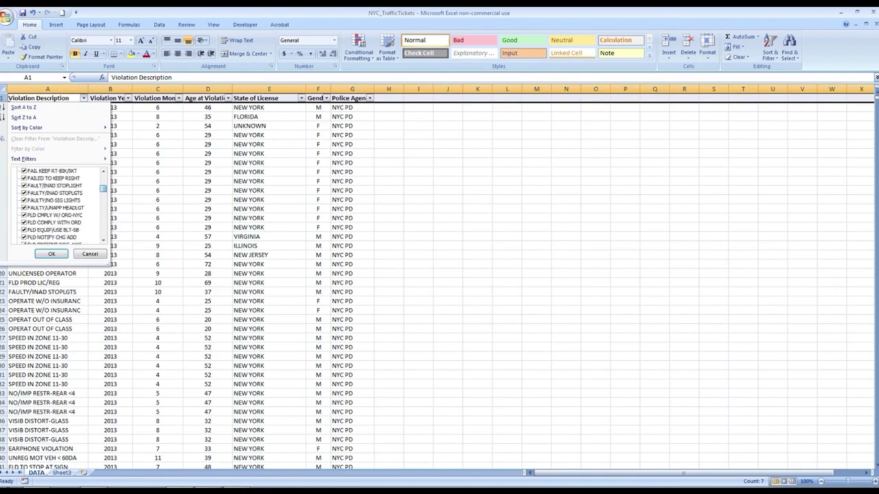
{"action": "left_click", "coordinate": [128, 98]}
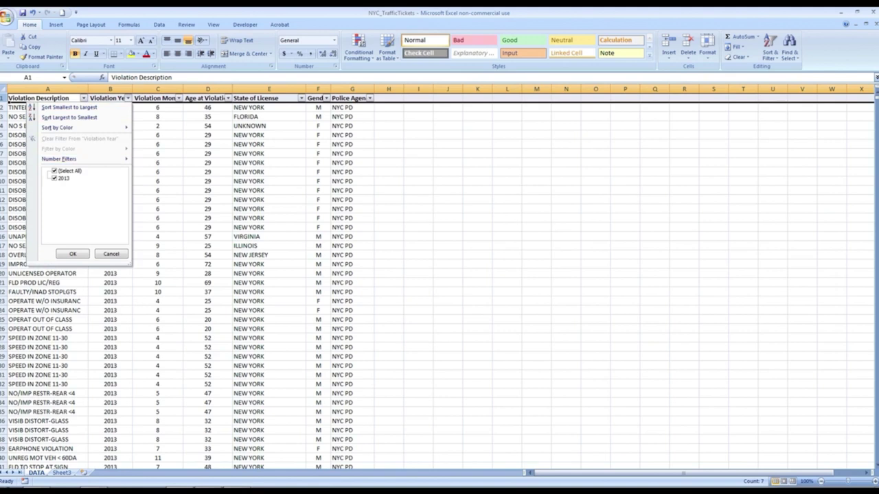
{"action": "key", "text": "Tab"}
{"action": "key", "text": "Return"}
{"action": "left_click", "coordinate": [178, 97]}
{"action": "mouse_move", "coordinate": [175, 199]}
{"action": "left_mouse_down"}
{"action": "mouse_move", "coordinate": [175, 213]}
{"action": "mouse_move", "coordinate": [175, 198]}
{"action": "left_mouse_up"}
{"action": "key", "text": "Return"}
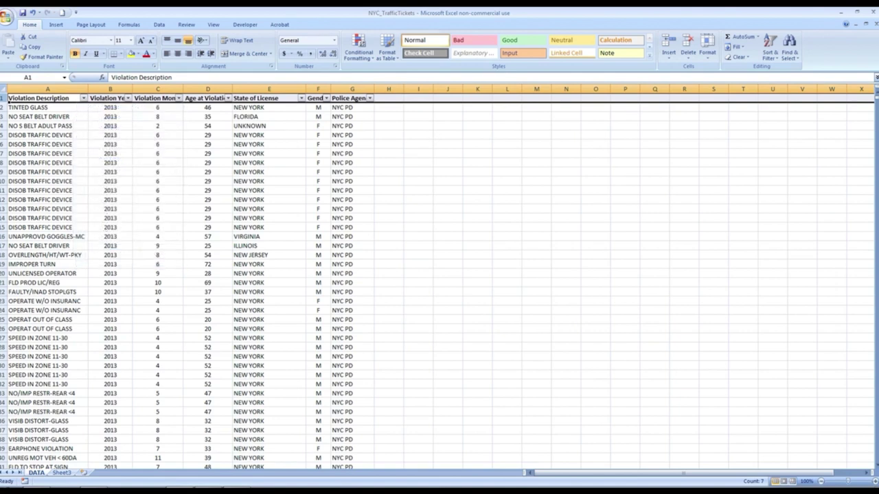
- Look through the Age at Violation filter values, then clear all of them and show only the (Blanks) records
{"action": "left_click", "coordinate": [228, 97]}
{"action": "left_click_drag", "start_coordinate": [224, 178], "coordinate": [225, 184]}
{"action": "key", "text": "Down"}
{"action": "key", "text": "Down"}
{"action": "key", "text": "Down"}
{"action": "key", "text": "Down"}
{"action": "key", "text": "Down"}
{"action": "key", "text": "Down"}
{"action": "key", "text": "Down"}
{"action": "key", "text": "Down"}
{"action": "key", "text": "Down"}
{"action": "key", "text": "Down"}
{"action": "key", "text": "Down"}
{"action": "key", "text": "Down"}
{"action": "key", "text": "Down"}
{"action": "key", "text": "Down"}
{"action": "key", "text": "Down"}
{"action": "key", "text": "Down"}
{"action": "key", "text": "Down"}
{"action": "key", "text": "Down"}
{"action": "key", "text": "Down"}
{"action": "key", "text": "Down"}
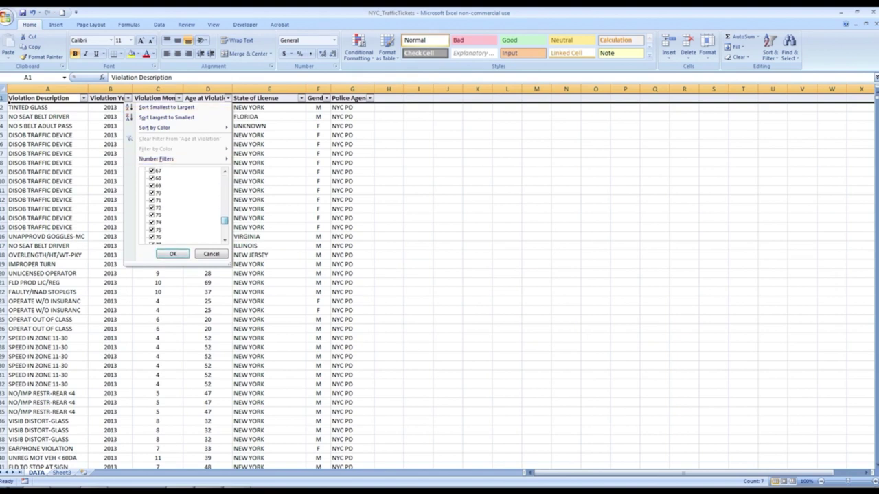
{"action": "key", "text": "Down"}
{"action": "key", "text": "Down"}
{"action": "key", "text": "Down"}
{"action": "key", "text": "Up"}
{"action": "key", "text": "Up"}
{"action": "key", "text": "Up"}
{"action": "key", "text": "Up"}
{"action": "key", "text": "Up"}
{"action": "key", "text": "Up"}
{"action": "key", "text": "Up"}
{"action": "key", "text": "Up"}
{"action": "key", "text": "Up"}
{"action": "key", "text": "Up"}
{"action": "key", "text": "Up"}
{"action": "key", "text": "Up"}
{"action": "key", "text": "Up"}
{"action": "key", "text": "Up"}
{"action": "key", "text": "Up"}
{"action": "key", "text": "Up"}
{"action": "key", "text": "Up"}
{"action": "key", "text": "Up"}
{"action": "key", "text": "Up"}
{"action": "key", "text": "Up"}
{"action": "key", "text": "space"}
{"action": "key", "text": "Down"}
{"action": "key", "text": "Down"}
{"action": "key", "text": "Down"}
{"action": "key", "text": "Down"}
{"action": "key", "text": "Down"}
{"action": "key", "text": "Down"}
{"action": "key", "text": "Down"}
{"action": "key", "text": "Down"}
{"action": "key", "text": "Down"}
{"action": "key", "text": "Down"}
{"action": "key", "text": "Down"}
{"action": "key", "text": "Down"}
{"action": "key", "text": "Down"}
{"action": "key", "text": "Down"}
{"action": "key", "text": "Down"}
{"action": "key", "text": "Down"}
{"action": "key", "text": "Down"}
{"action": "key", "text": "Down"}
{"action": "key", "text": "Down"}
{"action": "key", "text": "Down"}
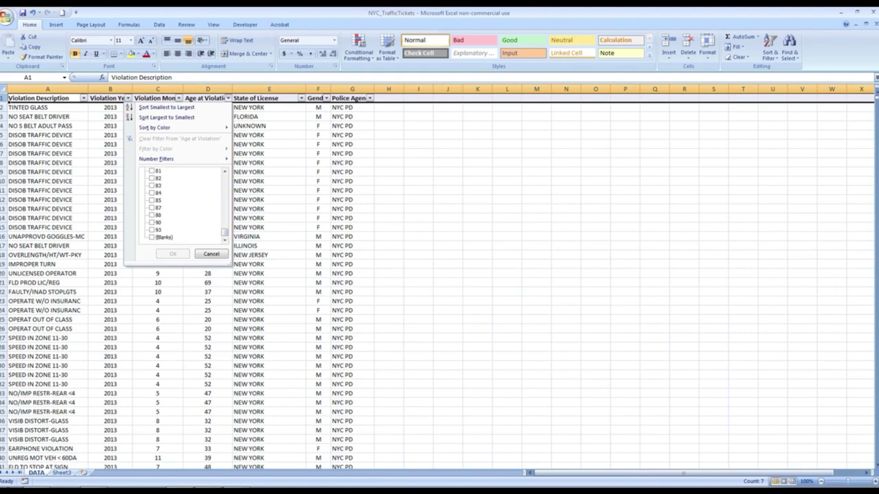
{"action": "key", "text": "space"}
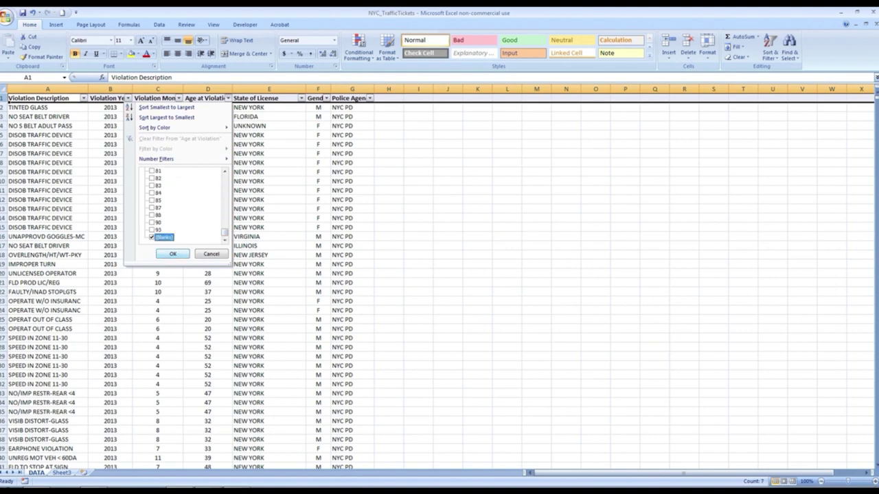
{"action": "key", "text": "Return"}
- Examine the filtered records that have no Age at Violation value
{"action": "left_click", "coordinate": [214, 190]}
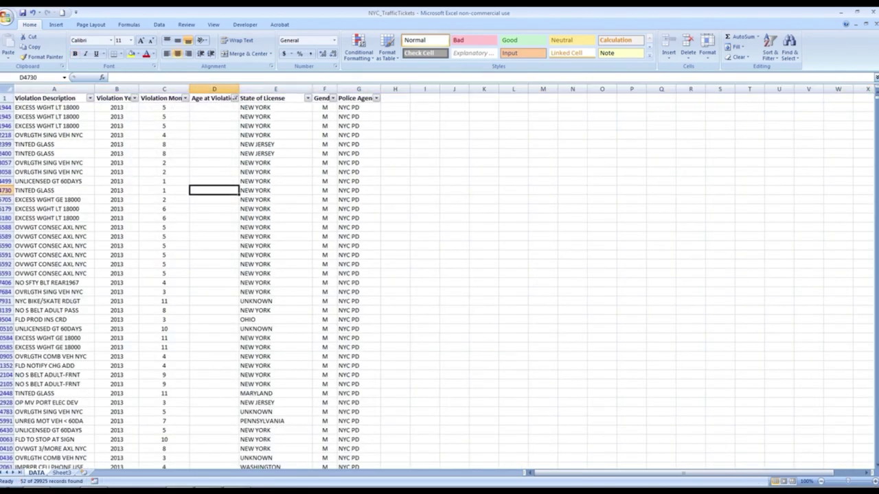
{"action": "scroll", "coordinate": [213, 190], "scroll_direction": "down", "scroll_amount": 3}
{"action": "scroll", "coordinate": [190, 281], "scroll_direction": "up", "scroll_amount": 3}
{"action": "left_click", "coordinate": [164, 89]}
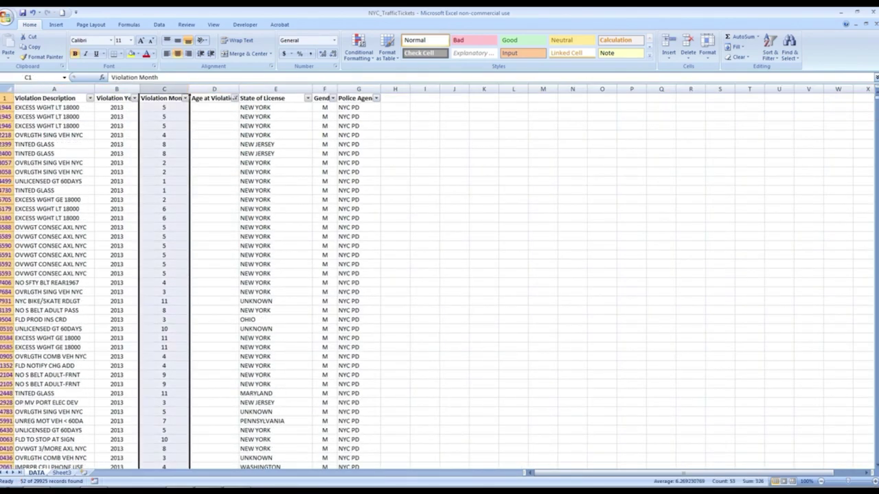
{"action": "key", "text": "Right"}
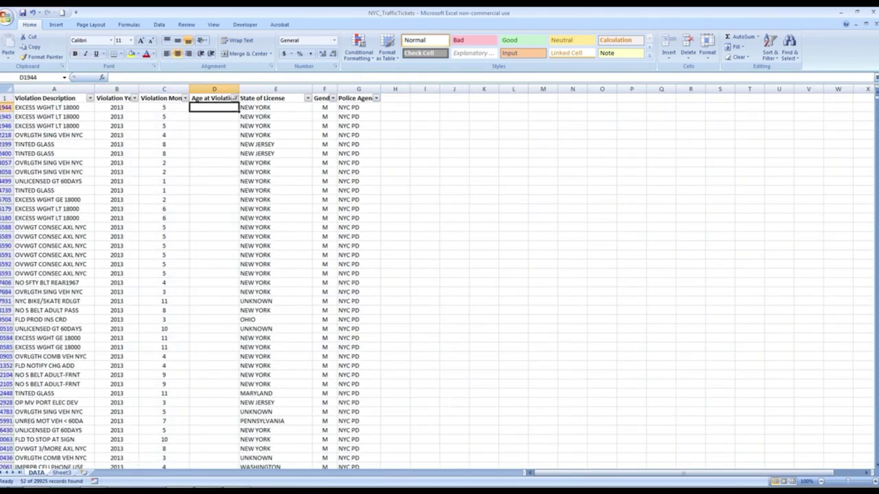
{"action": "key", "text": "Right"}
{"action": "key", "text": "Down"}
{"action": "key", "text": "Up"}
{"action": "key", "text": "Left"}
{"action": "key", "text": "Right"}
{"action": "key", "text": "Left"}
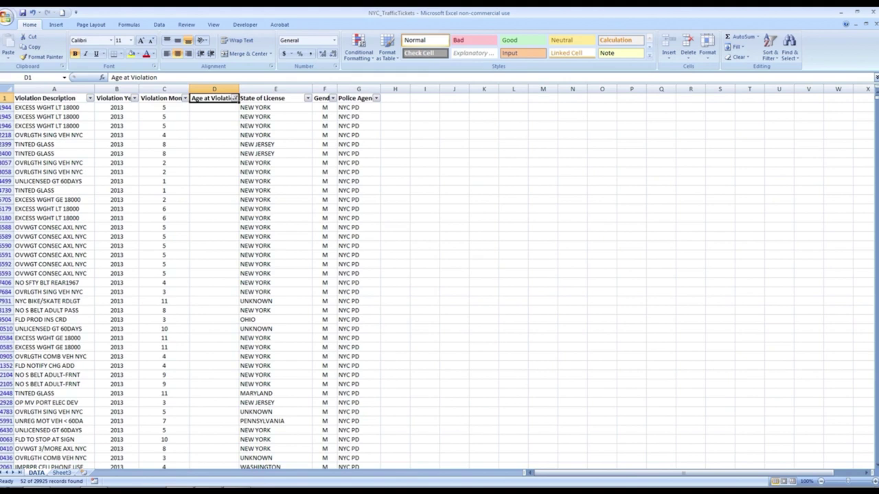
{"action": "left_click", "coordinate": [53, 135]}
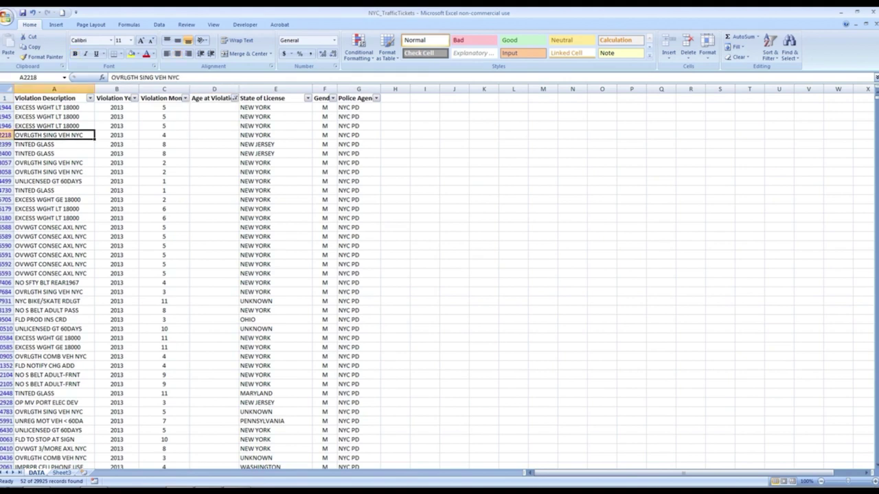
- Select all filtered records below the header, restrict the selection to visible cells, and delete those rows
{"action": "left_click", "coordinate": [6, 107]}
{"action": "left_click_drag", "start_coordinate": [6, 107], "coordinate": [7, 259]}
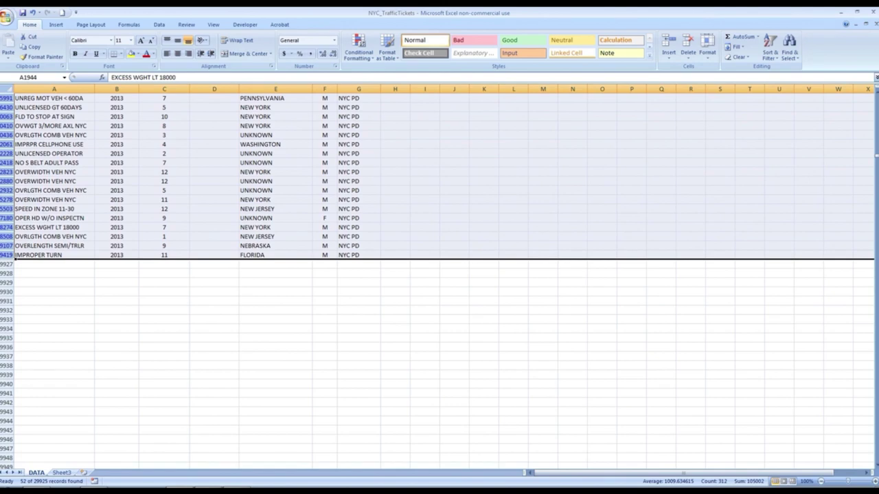
{"action": "key", "text": "alt+semicolon"}
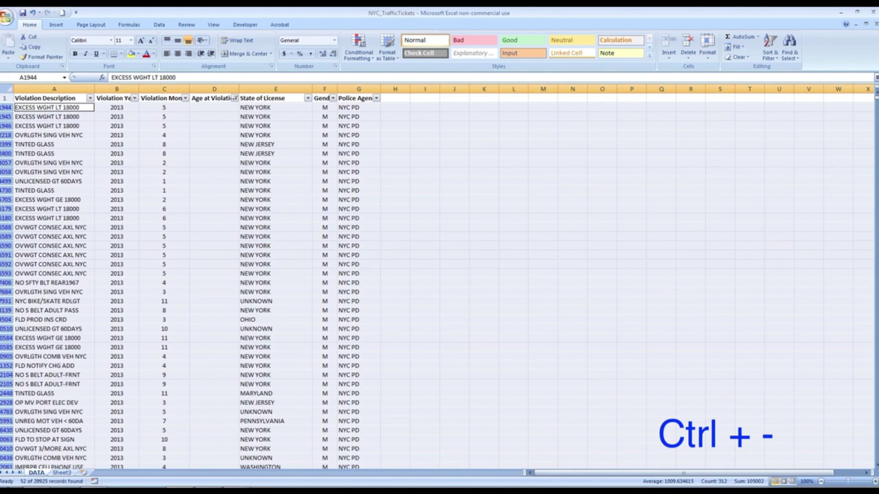
{"action": "key", "text": "ctrl+minus"}
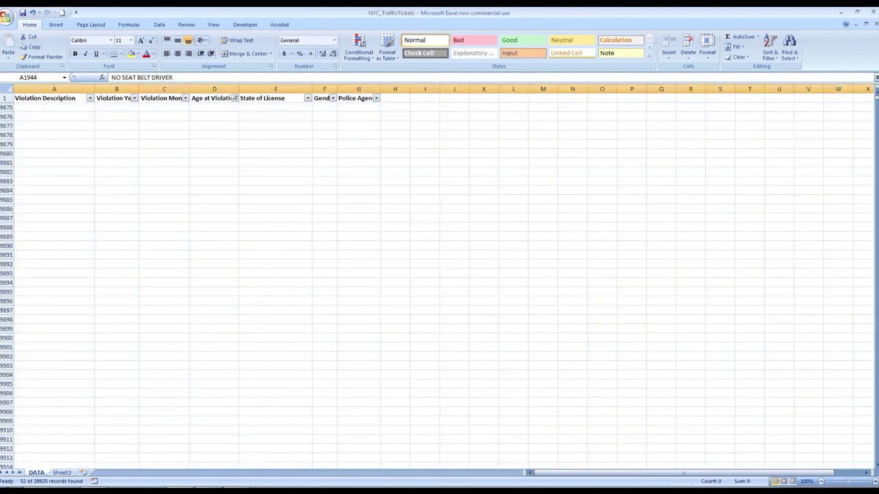
- Undo the row deletion and delete the same selected blank-age rows again
{"action": "key", "text": "ctrl+z"}
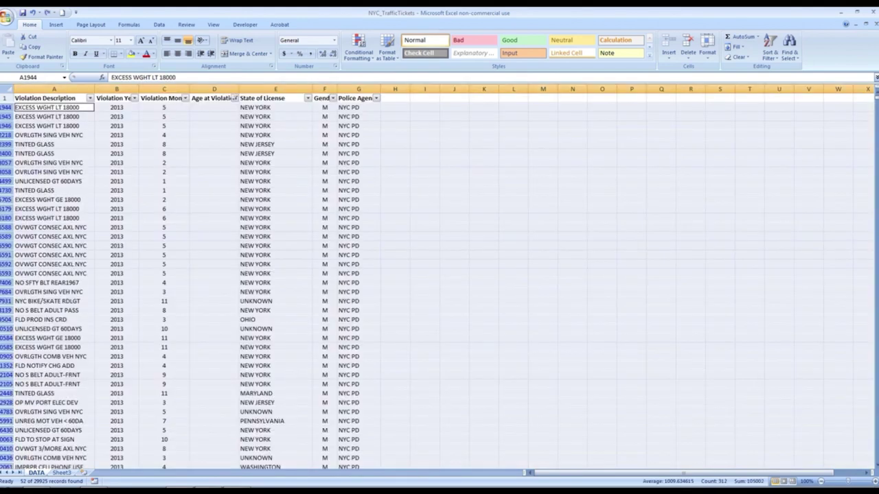
{"action": "right_click", "coordinate": [6, 107]}
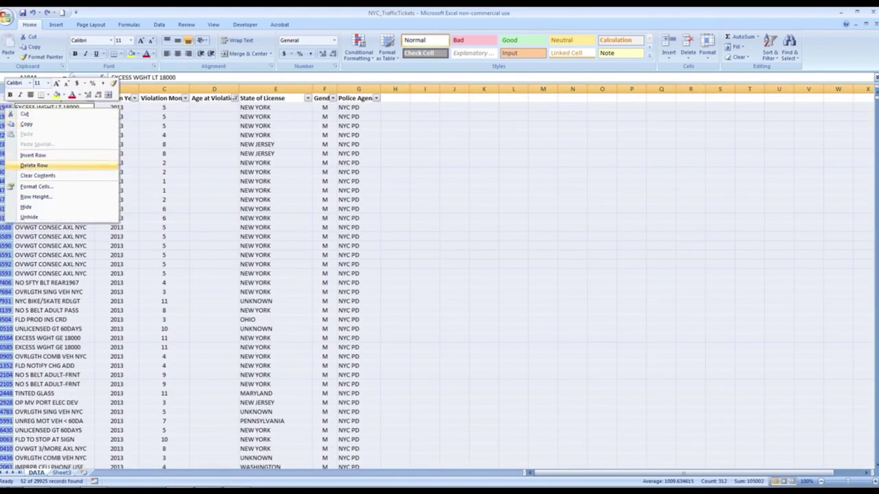
{"action": "left_click", "coordinate": [34, 165]}
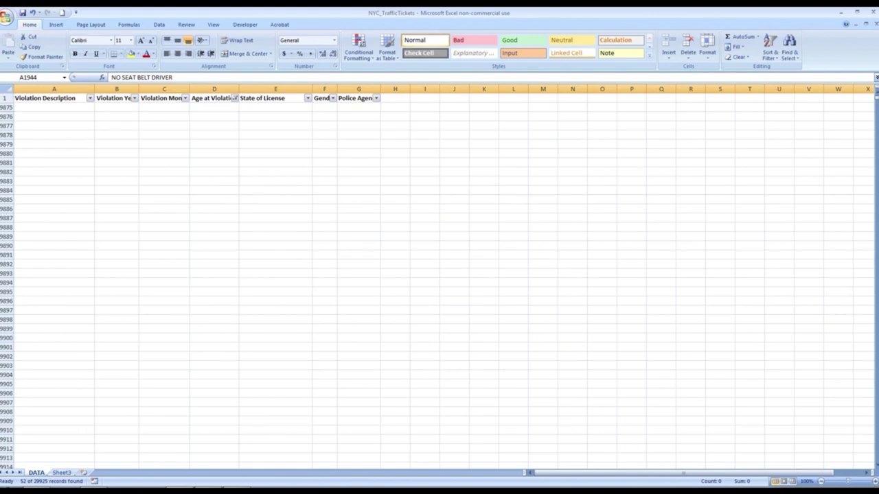
- Reset the Age at Violation filter to Select All to show the remaining records
{"action": "left_click", "coordinate": [234, 98]}
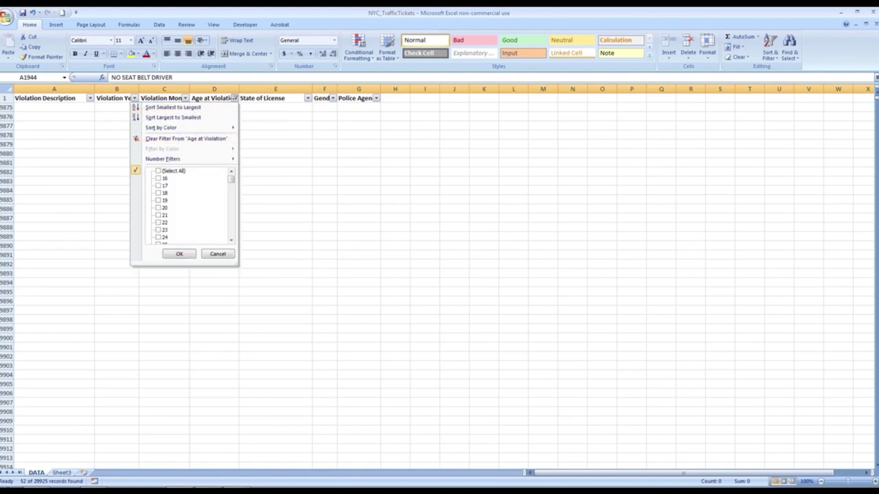
{"action": "left_click", "coordinate": [158, 170]}
{"action": "left_click_drag", "start_coordinate": [231, 179], "coordinate": [231, 203]}
{"action": "scroll", "coordinate": [192, 206], "scroll_direction": "up", "scroll_amount": 10}
{"action": "left_click", "coordinate": [180, 254]}
{"action": "left_click", "coordinate": [268, 172]}
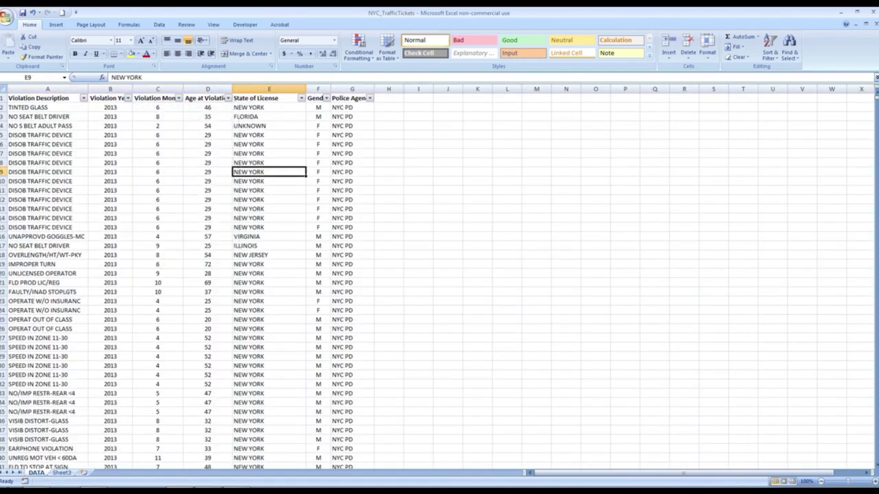
- Check the Age at Violation filter values for a remaining blanks entry
{"action": "left_click", "coordinate": [228, 98]}
{"action": "scroll", "coordinate": [182, 206], "scroll_direction": "down", "scroll_amount": 12}
{"action": "scroll", "coordinate": [182, 206], "scroll_direction": "up", "scroll_amount": 12}
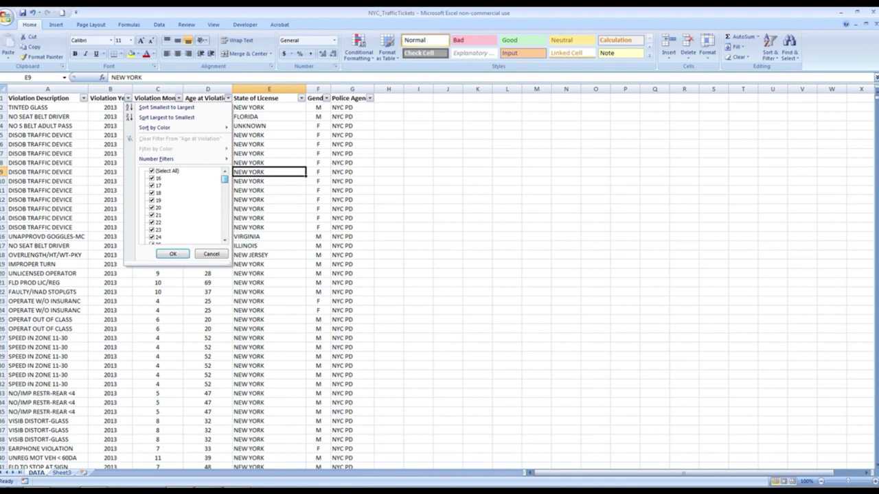
- Check the filter values of the State of License, Gender and Police Agency columns for blank entries
{"action": "left_click", "coordinate": [211, 254]}
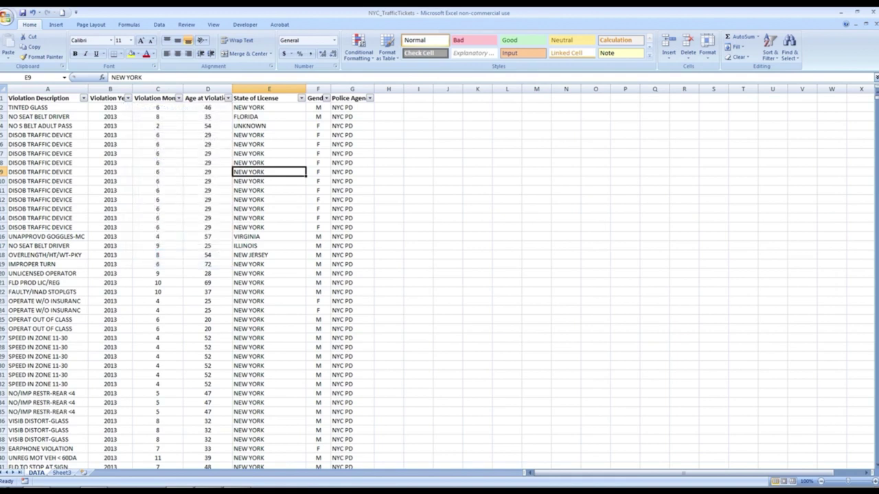
{"action": "left_click", "coordinate": [301, 99]}
{"action": "scroll", "coordinate": [261, 206], "scroll_direction": "down", "scroll_amount": 15}
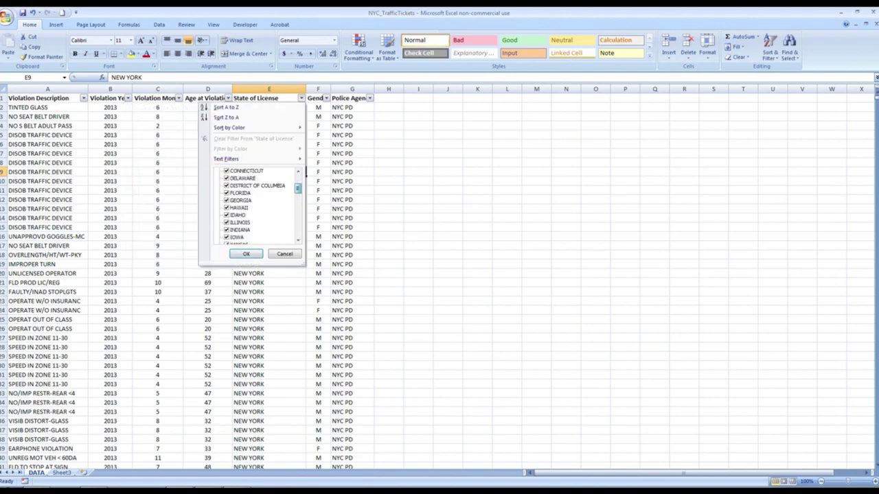
{"action": "scroll", "coordinate": [261, 206], "scroll_direction": "up", "scroll_amount": 15}
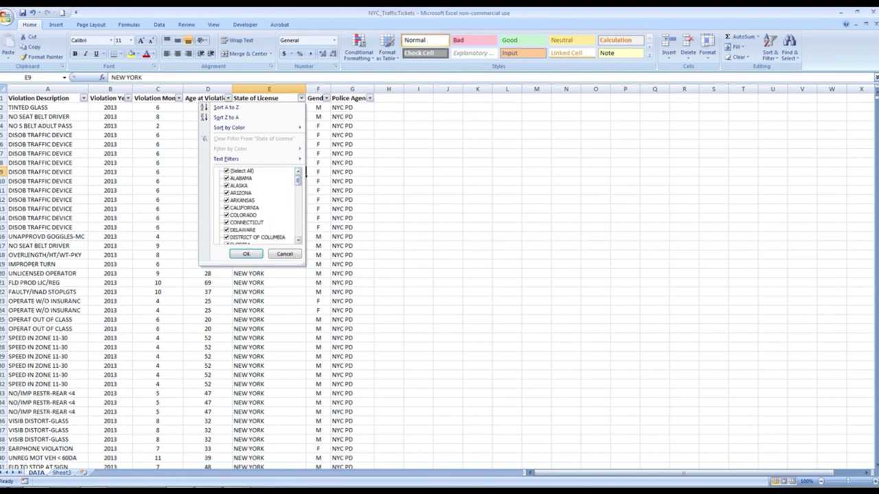
{"action": "key", "text": "Escape"}
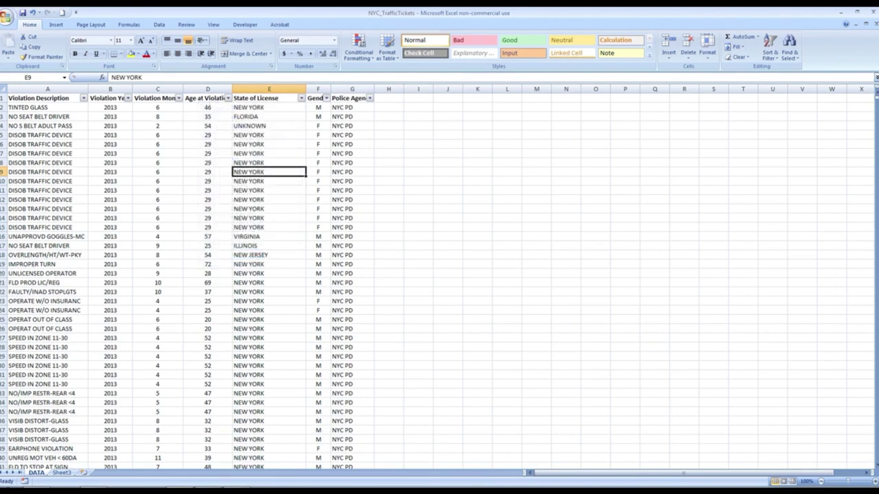
{"action": "left_click", "coordinate": [326, 98]}
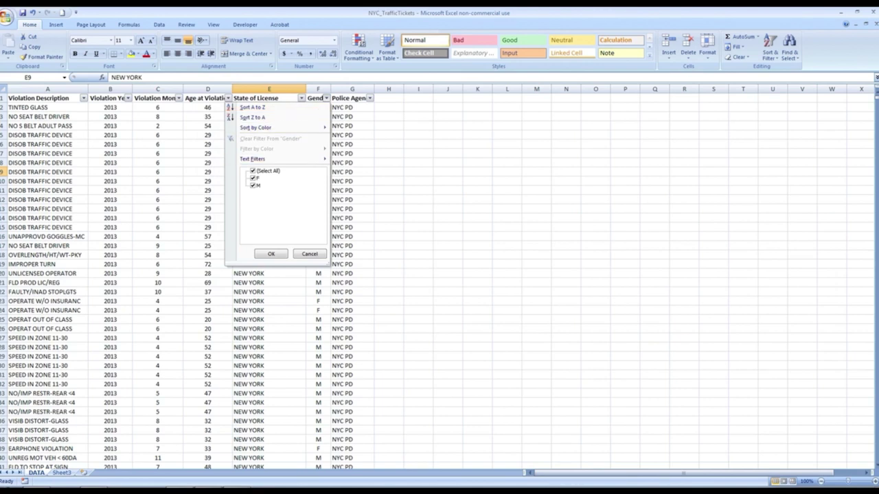
{"action": "key", "text": "Escape"}
{"action": "left_click_drag", "start_coordinate": [352, 200], "coordinate": [352, 190]}
{"action": "left_click", "coordinate": [369, 97]}
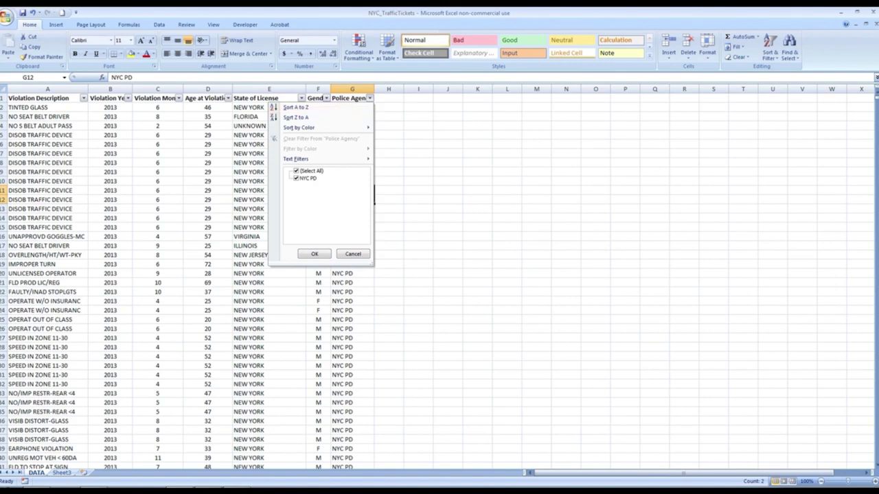
{"action": "left_click", "coordinate": [313, 253]}
{"action": "left_click", "coordinate": [418, 163]}
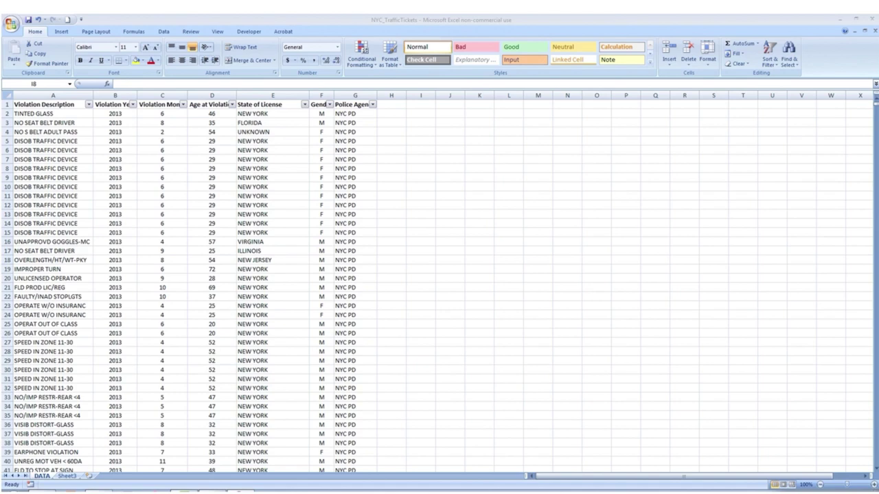
{"action": "double_click", "coordinate": [421, 168]}
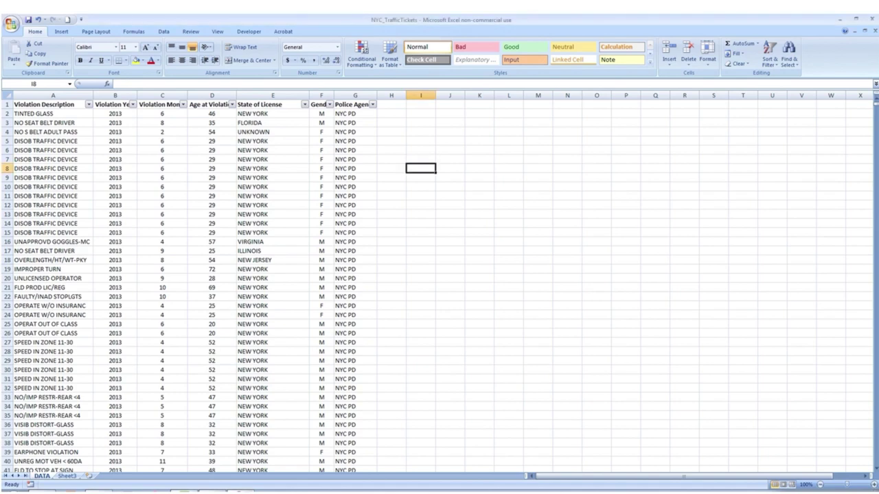
{"action": "left_click", "coordinate": [162, 114]}
{"action": "left_click_drag", "start_coordinate": [162, 113], "coordinate": [162, 416]}
{"action": "left_click", "coordinate": [162, 113]}
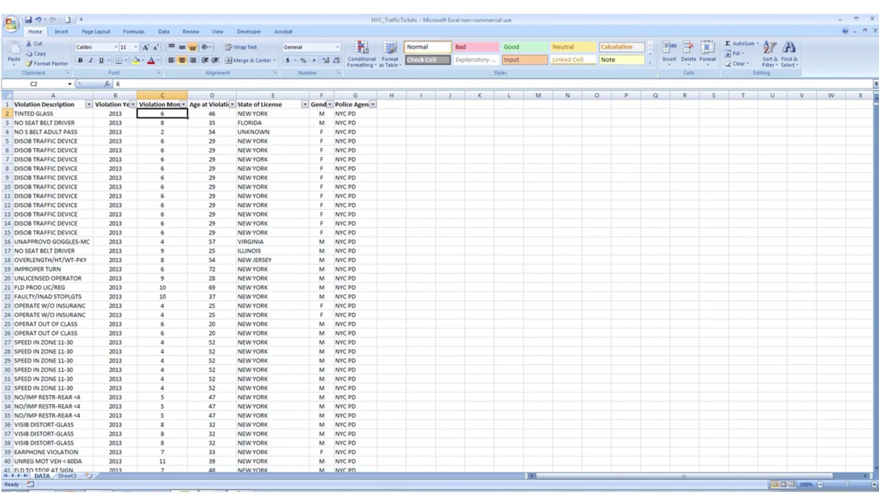
- Enter 1, 2 and 3 in cells I2 to I4 and extend the number series down to 12 in I13
{"action": "left_click", "coordinate": [420, 114]}
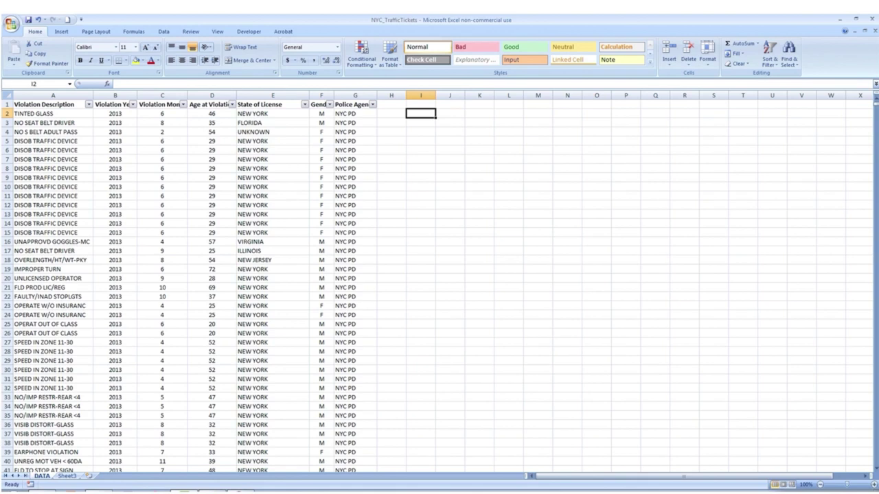
{"action": "type", "text": "1"}
{"action": "key", "text": "Return"}
{"action": "type", "text": "2"}
{"action": "key", "text": "Return"}
{"action": "type", "text": "3"}
{"action": "key", "text": "Return"}
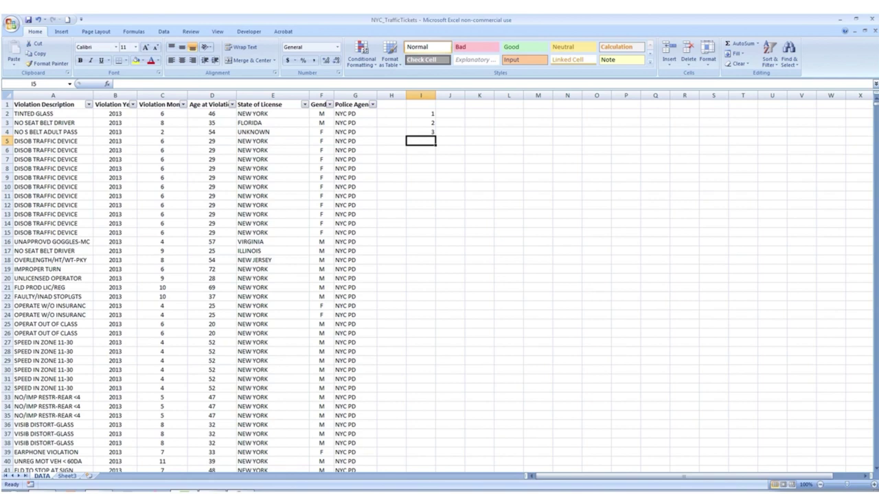
{"action": "left_click_drag", "start_coordinate": [420, 113], "coordinate": [420, 132]}
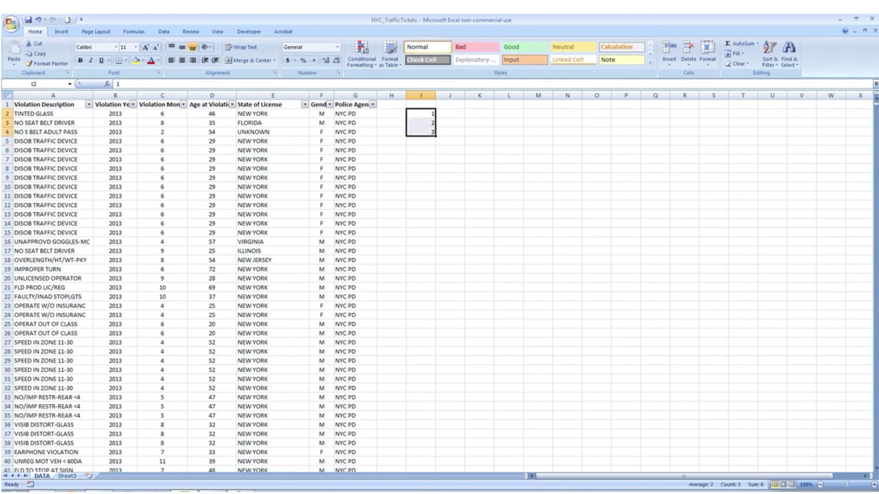
{"action": "left_click_drag", "start_coordinate": [434, 136], "coordinate": [443, 207]}
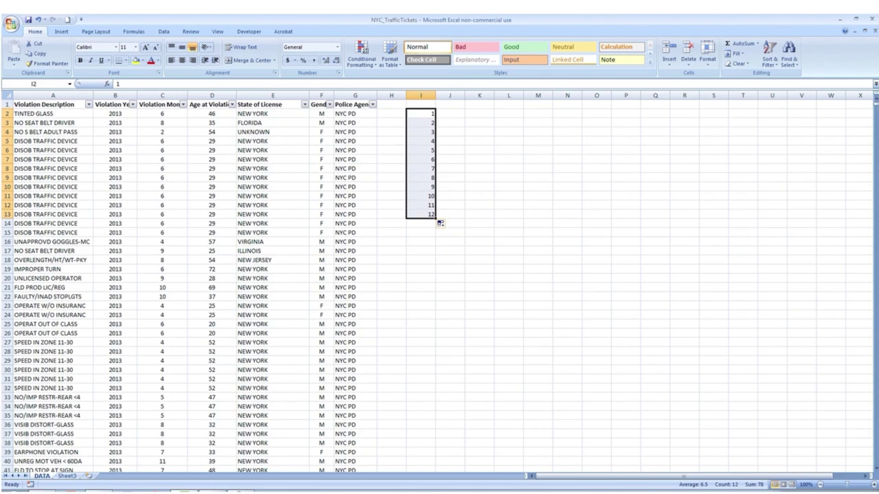
- Enter the date 1/31/2013 in J2 beside month number 1
{"action": "left_click", "coordinate": [420, 113]}
{"action": "left_click", "coordinate": [450, 113]}
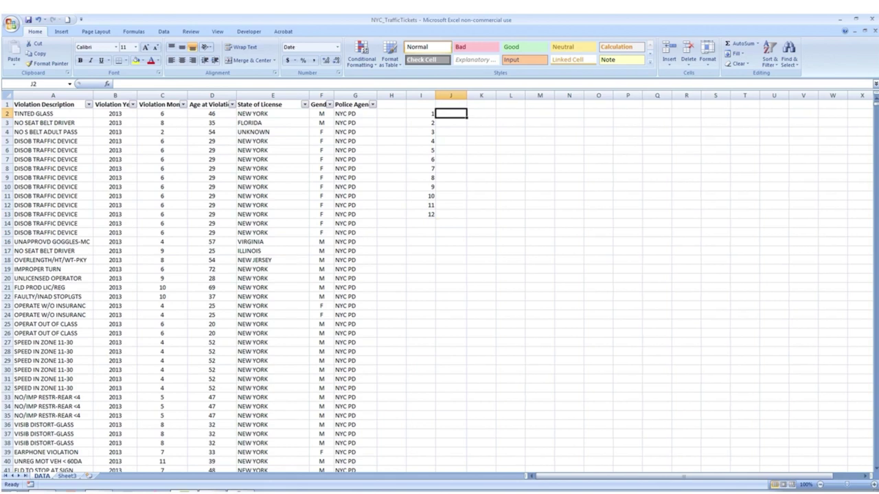
{"action": "type", "text": "1/31"}
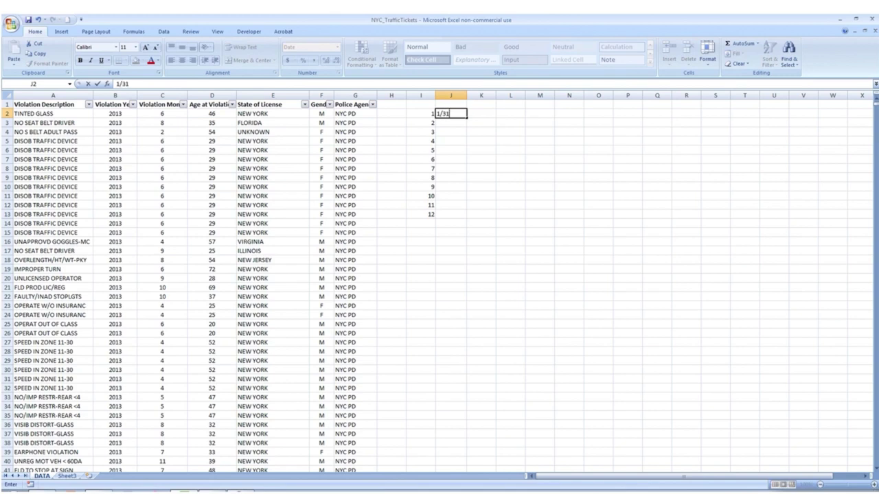
{"action": "type", "text": "/2013"}
{"action": "key", "text": "Return"}
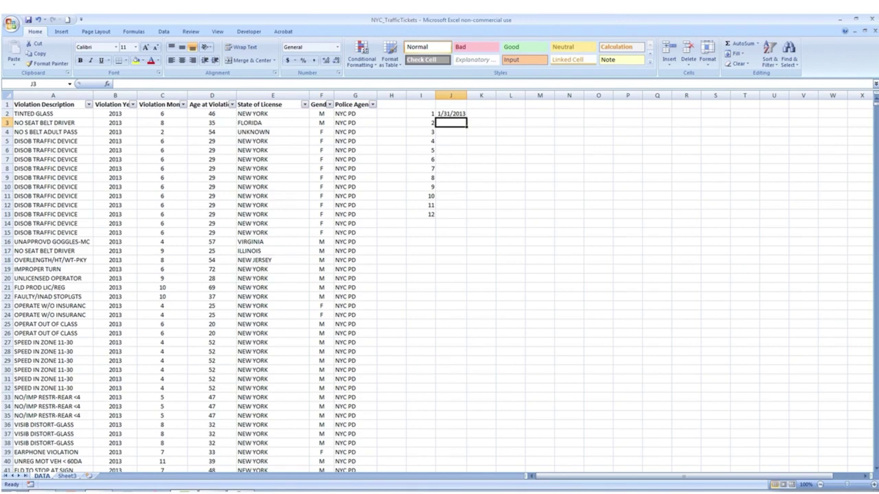
{"action": "key", "text": "Up"}
{"action": "key", "text": "Left"}
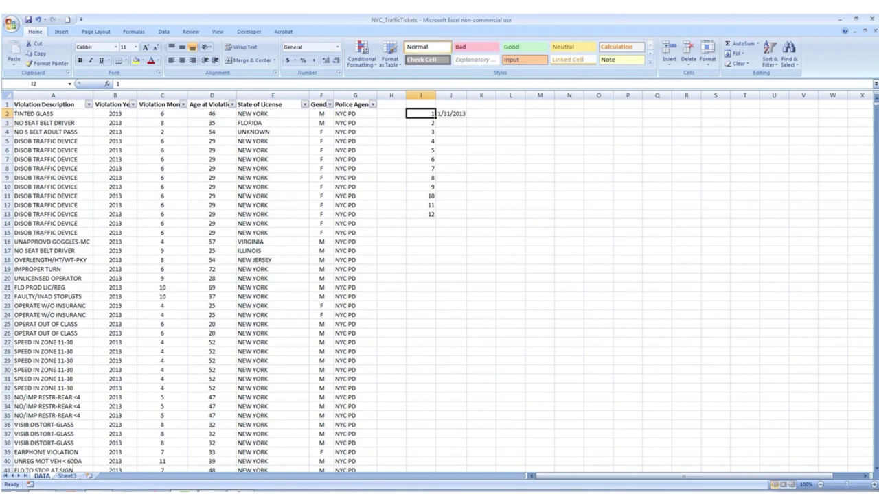
{"action": "key", "text": "Right"}
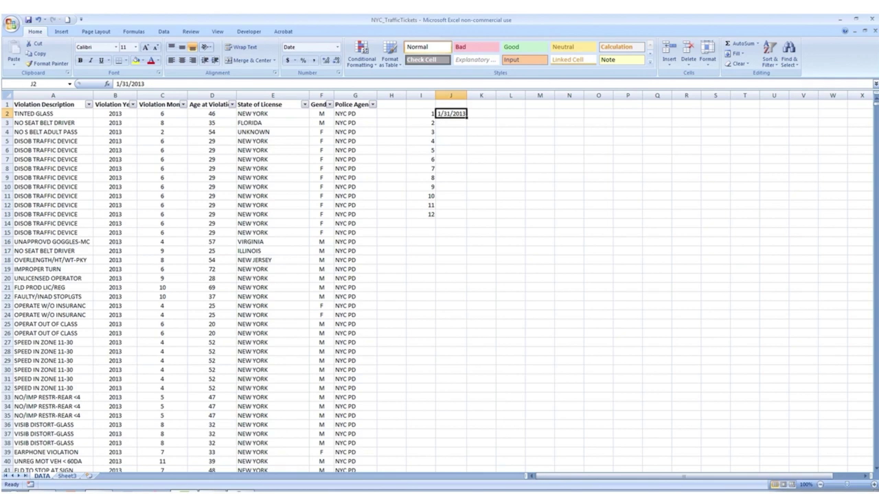
- Enter the formula =EOMONTH(J2,1) in J3 and copy it down to J13
{"action": "key", "text": "Down"}
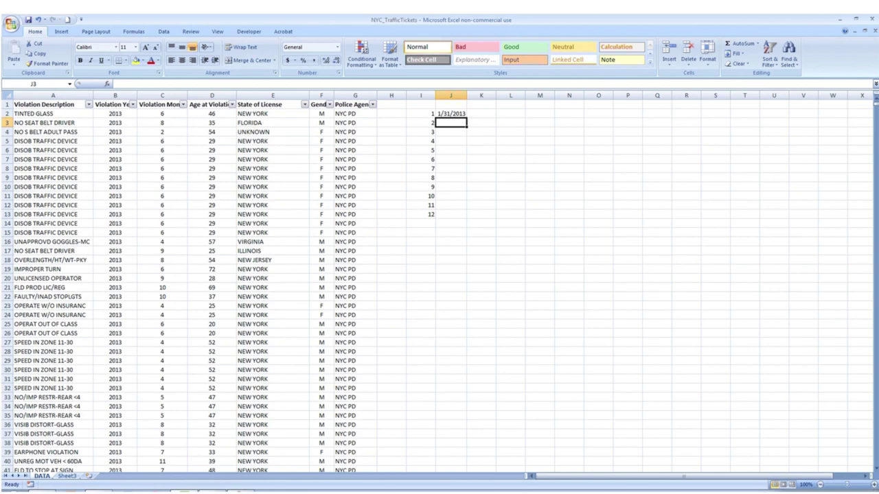
{"action": "type", "text": "2"}
{"action": "type", "text": "="}
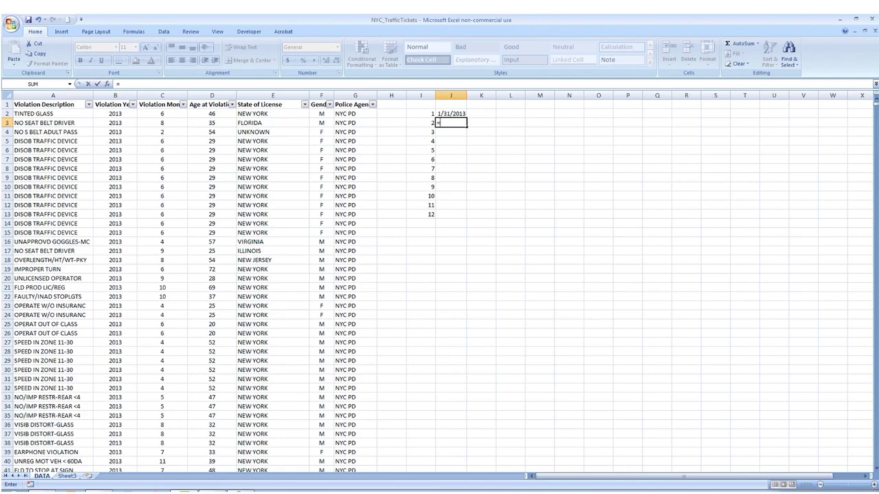
{"action": "type", "text": "EOMONTH("}
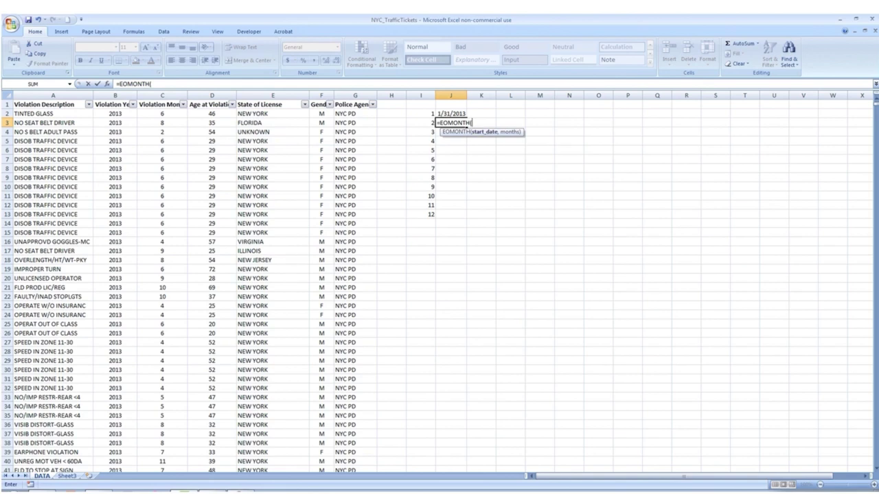
{"action": "left_click", "coordinate": [450, 113]}
{"action": "type", "text": ",1"}
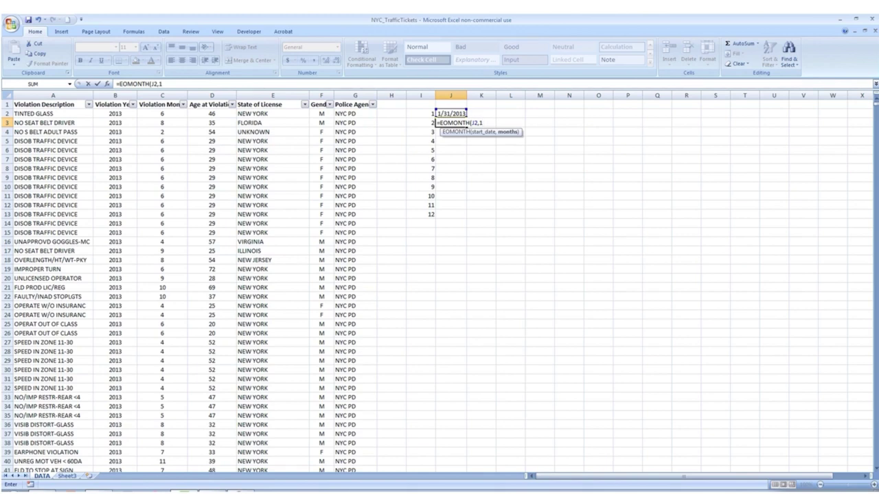
{"action": "key", "text": "Return"}
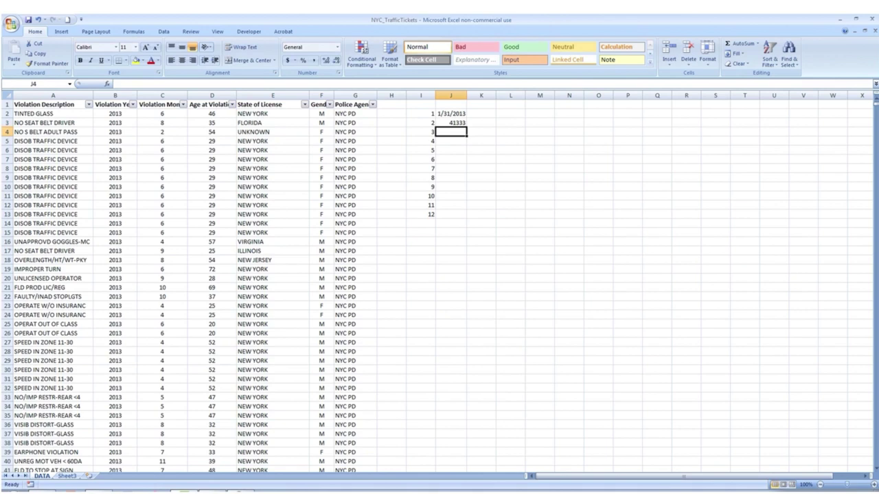
{"action": "left_click", "coordinate": [450, 122]}
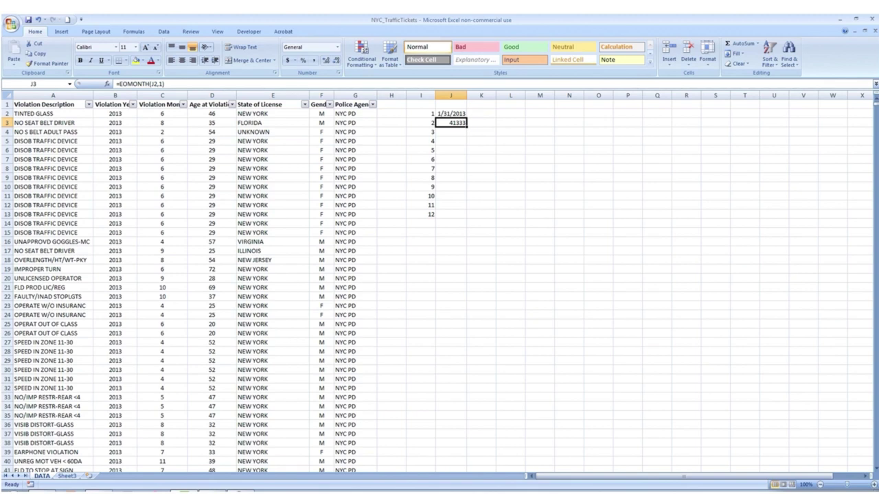
{"action": "left_click_drag", "start_coordinate": [467, 127], "coordinate": [467, 218]}
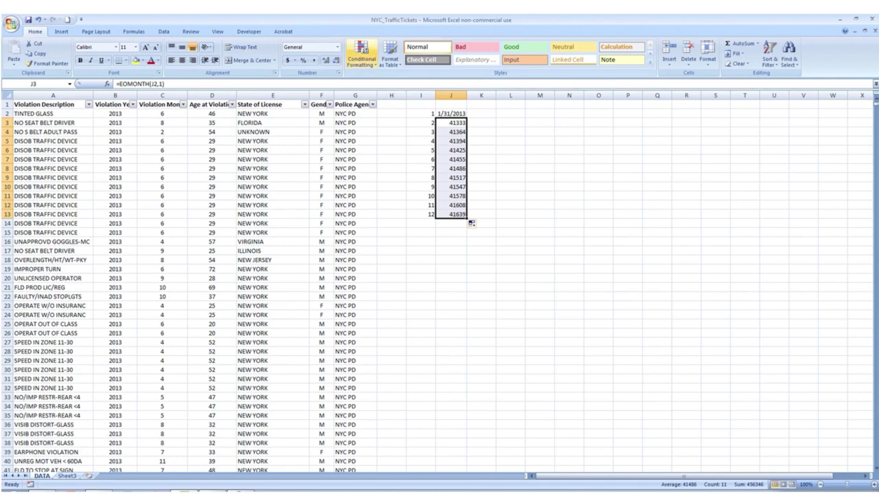
- Try the Short Date number format on J3 to J13 and undo it
{"action": "left_click", "coordinate": [337, 47]}
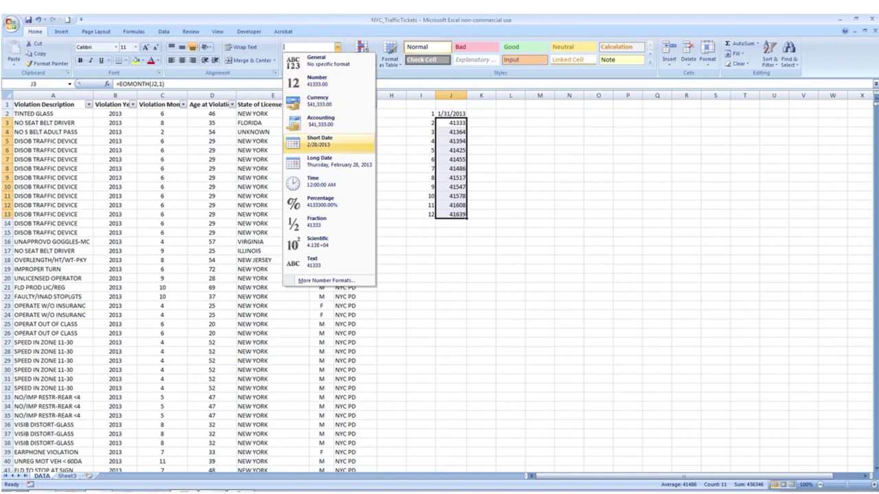
{"action": "left_click", "coordinate": [323, 141]}
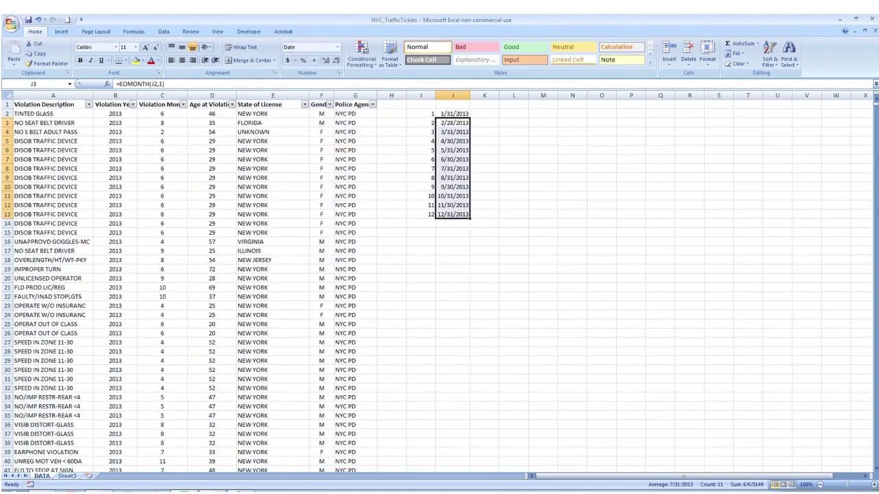
{"action": "left_click", "coordinate": [453, 122]}
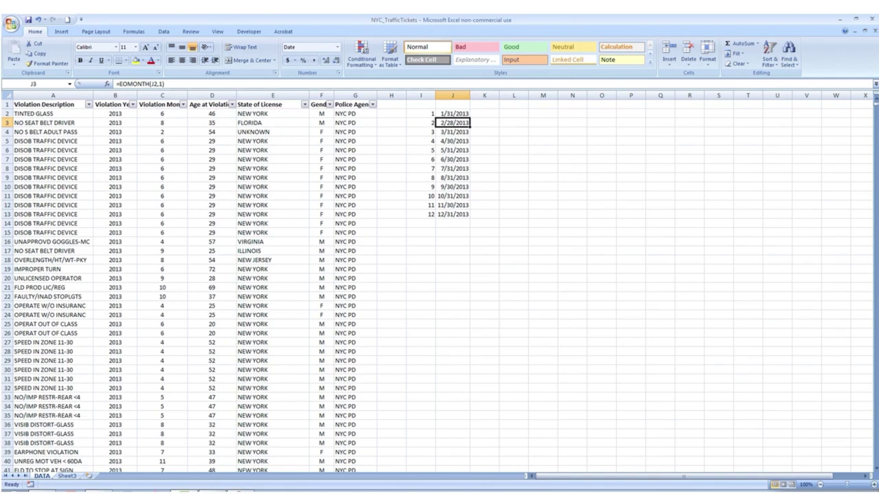
{"action": "key", "text": "ctrl+z"}
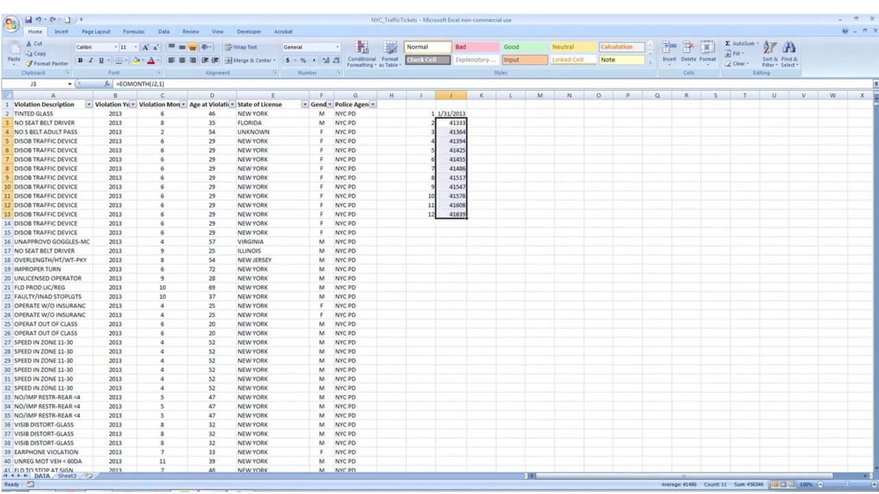
- Format cells J3 to J13 as Date with the 3/14/01 type
{"action": "left_click", "coordinate": [450, 114]}
{"action": "left_click_drag", "start_coordinate": [451, 123], "coordinate": [451, 214]}
{"action": "key", "text": "ctrl+1"}
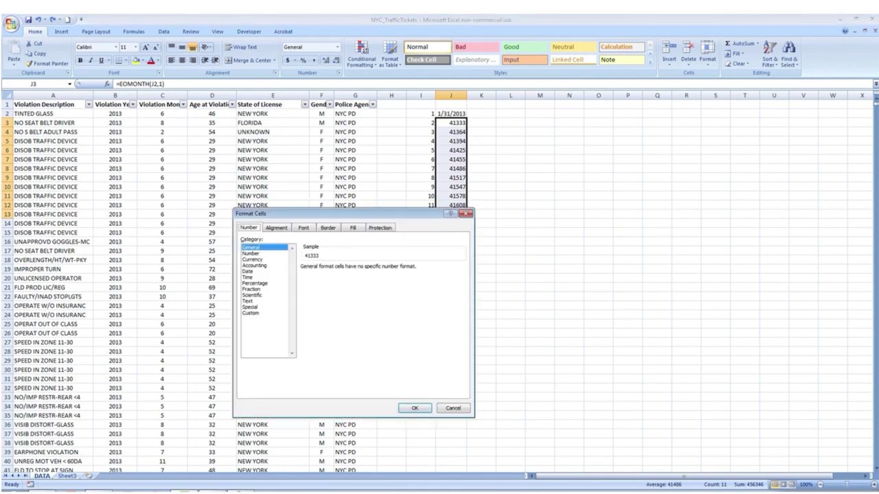
{"action": "left_click", "coordinate": [248, 272]}
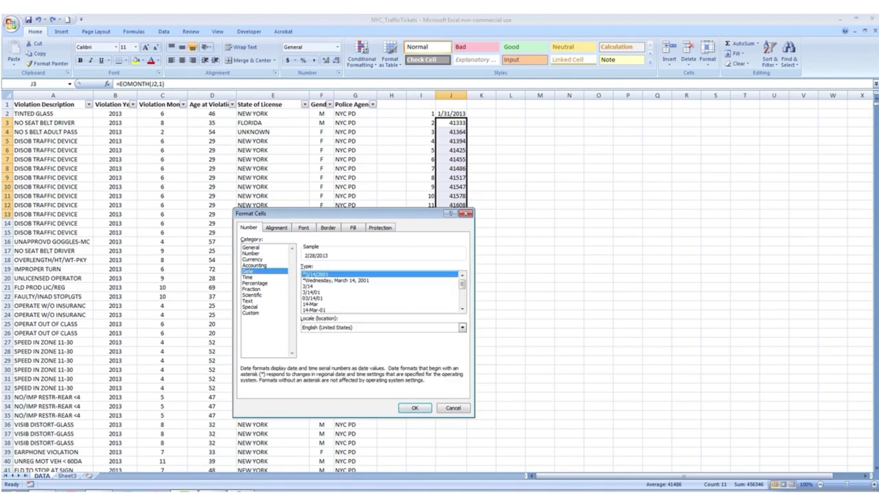
{"action": "left_click", "coordinate": [312, 298]}
{"action": "left_click", "coordinate": [311, 293]}
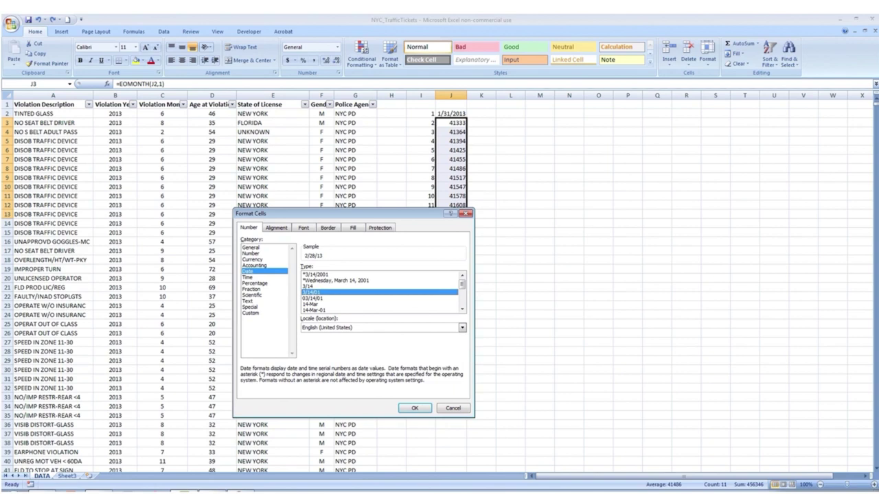
{"action": "left_click", "coordinate": [414, 408]}
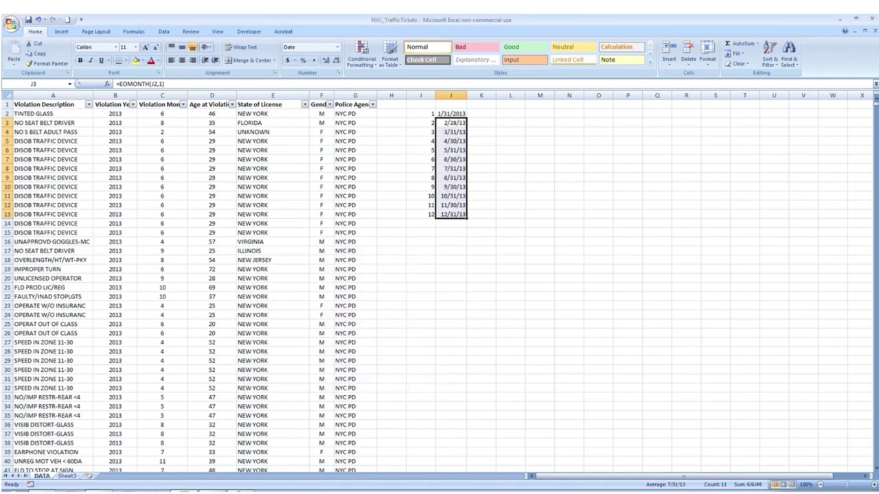
{"action": "left_click", "coordinate": [450, 113]}
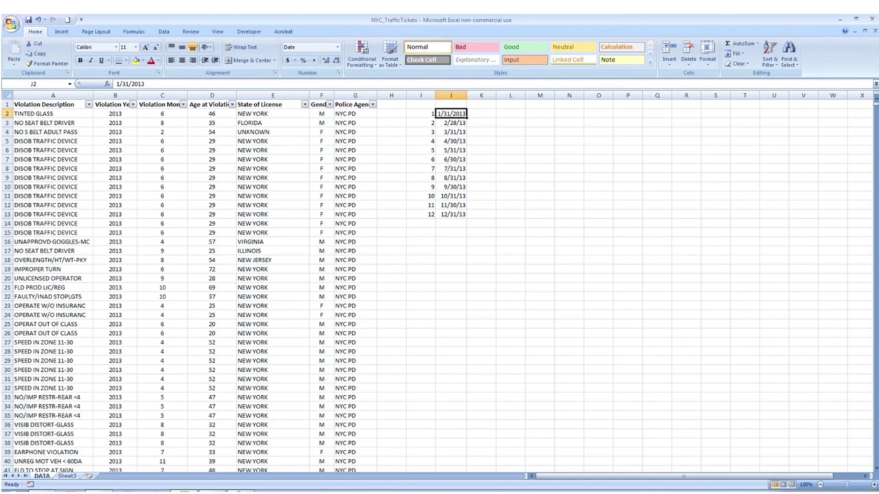
{"action": "key", "text": "Return"}
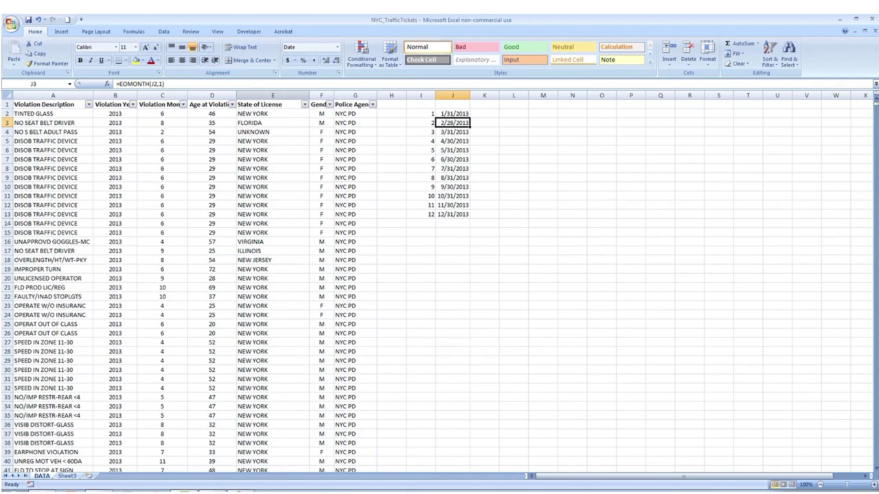
- Insert a blank column before the Age at Violation column on the DATA sheet
{"action": "left_click", "coordinate": [211, 95]}
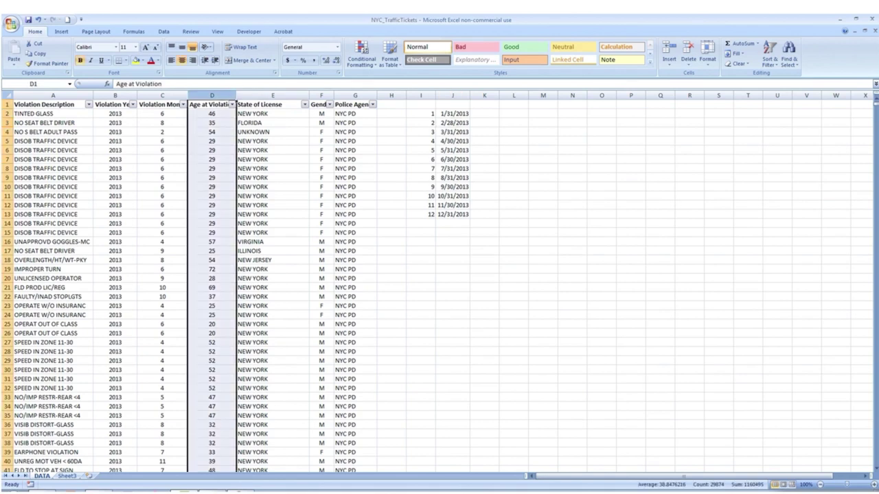
{"action": "right_click", "coordinate": [213, 98]}
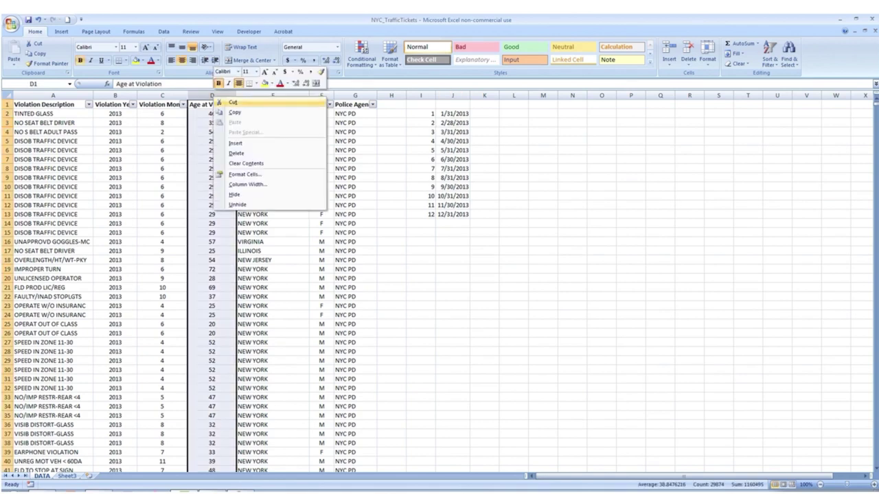
{"action": "left_click", "coordinate": [236, 142]}
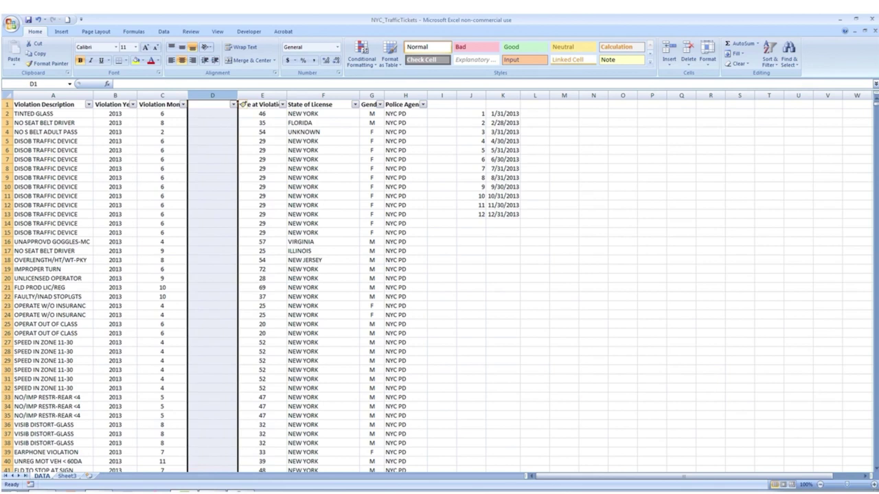
{"action": "key", "text": "ctrl+minus"}
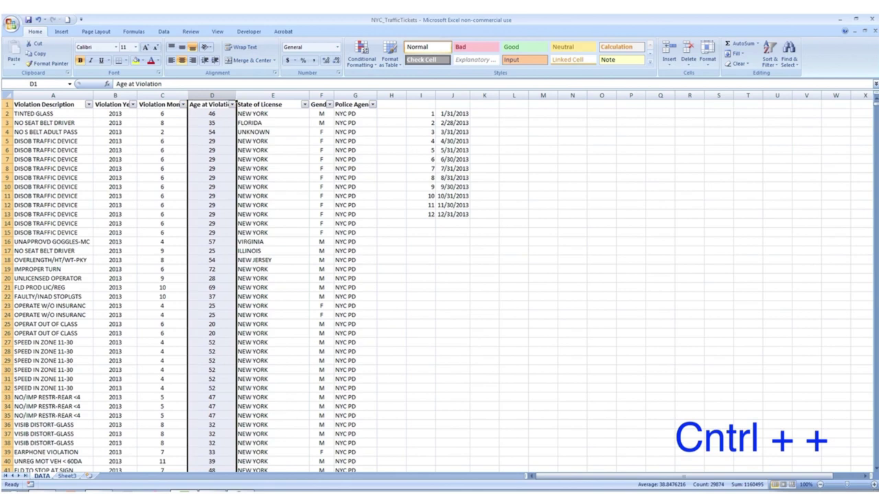
{"action": "key", "text": "ctrl+plus"}
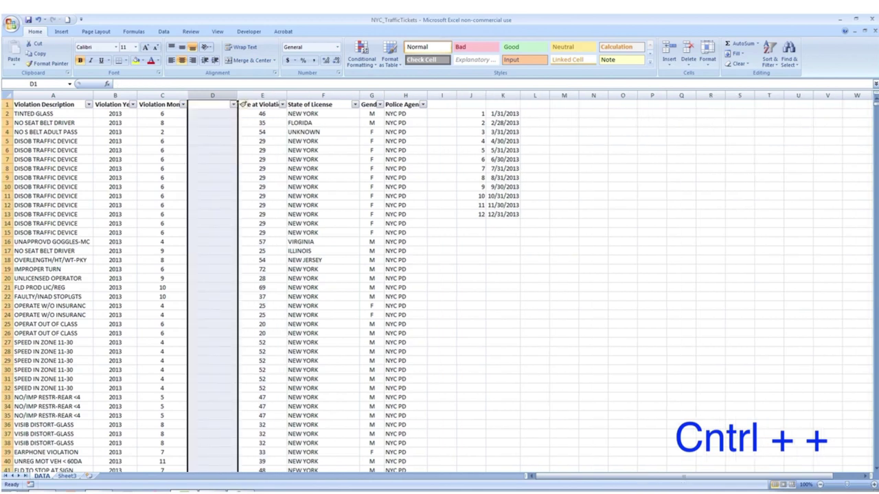
- Enter the header Month in D1 for the new blank column
{"action": "left_click", "coordinate": [211, 105]}
{"action": "type", "text": "month"}
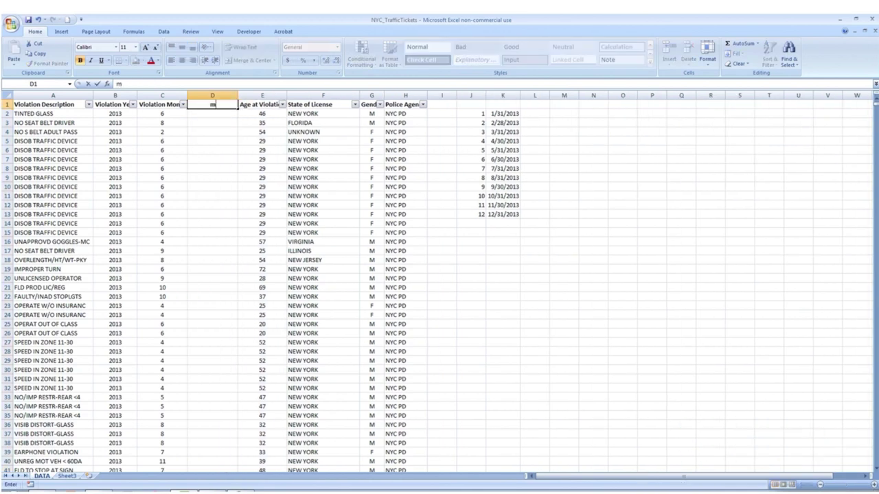
{"action": "key", "text": "BackSpace"}
{"action": "key", "text": "BackSpace"}
{"action": "key", "text": "BackSpace"}
{"action": "key", "text": "BackSpace"}
{"action": "key", "text": "BackSpace"}
{"action": "type", "text": "Month"}
{"action": "key", "text": "Return"}
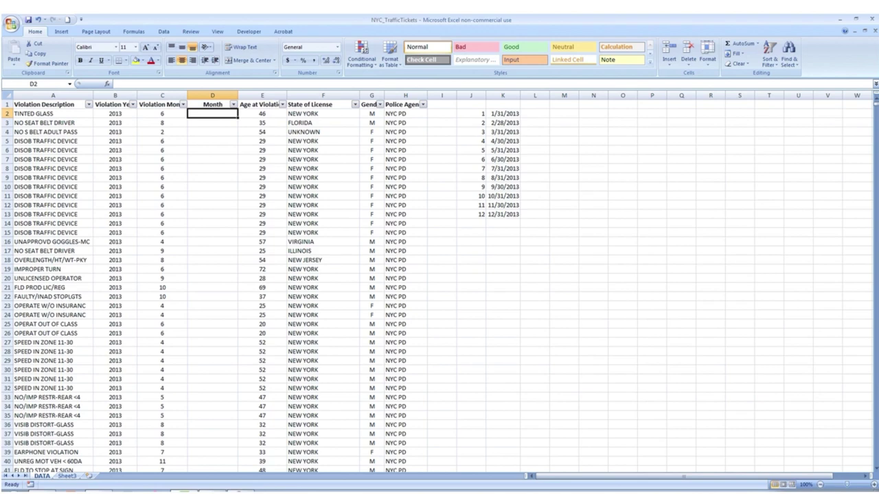
- Enter the formula =VLOOKUP(C2,$J$2:$K$13,2,FALSE) in D2 to look up each violation month's month-end date
{"action": "type", "text": "=vloo"}
{"action": "key", "text": "Tab"}
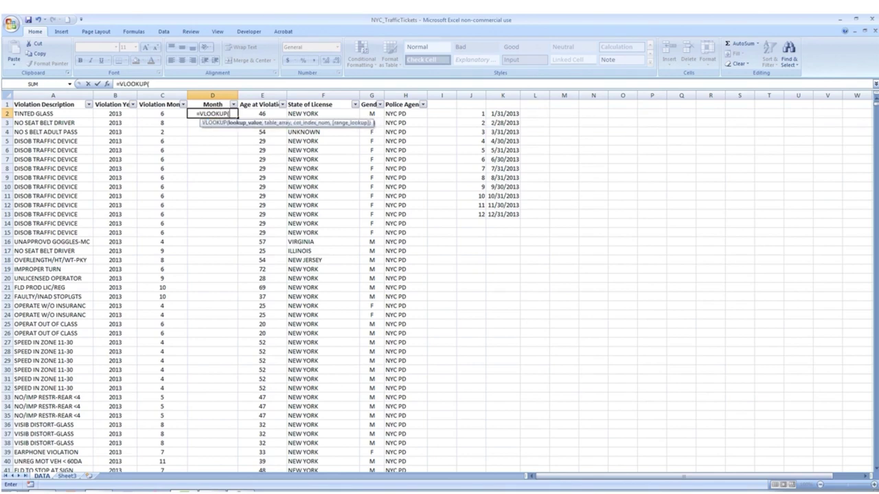
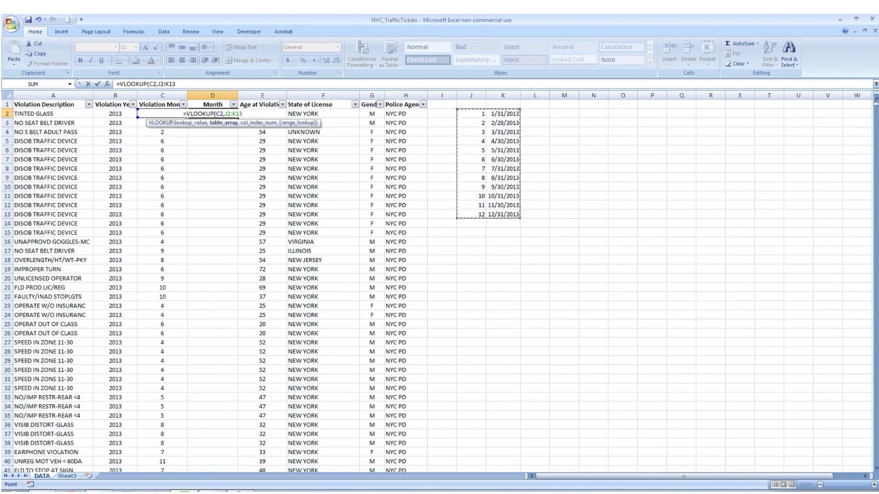
{"action": "key", "text": "F4"}
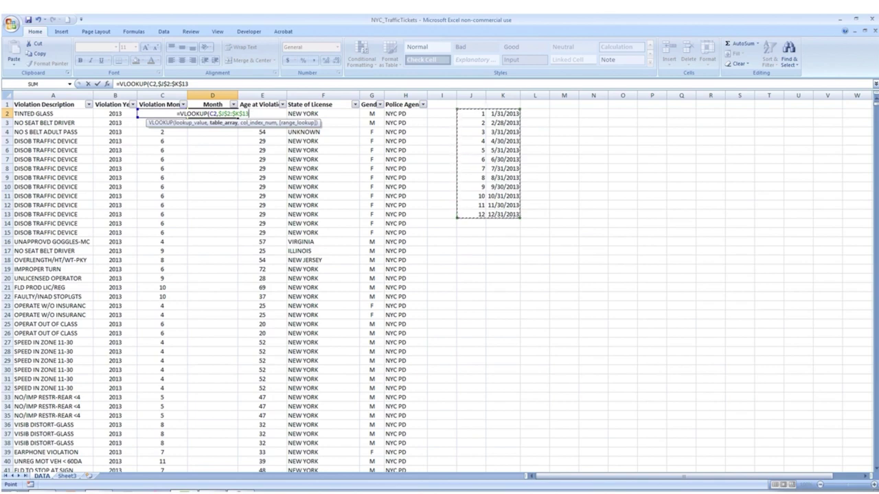
{"action": "type", "text": ","}
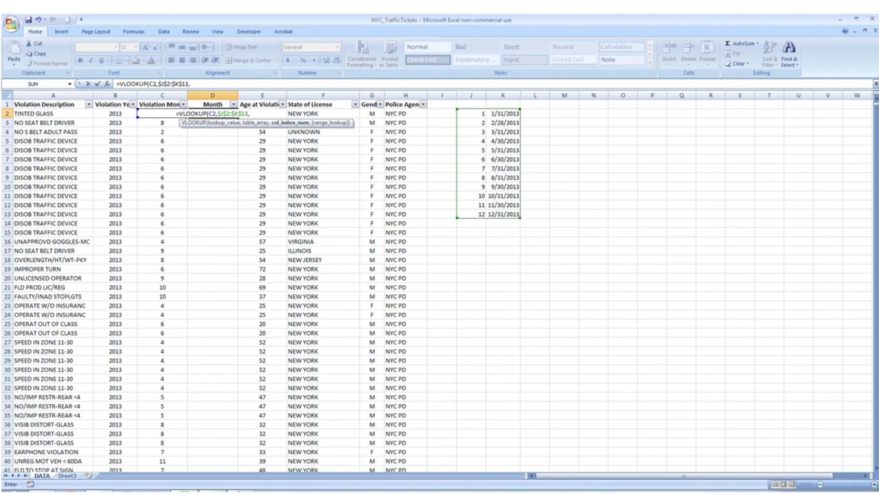
{"action": "left_click", "coordinate": [471, 96]}
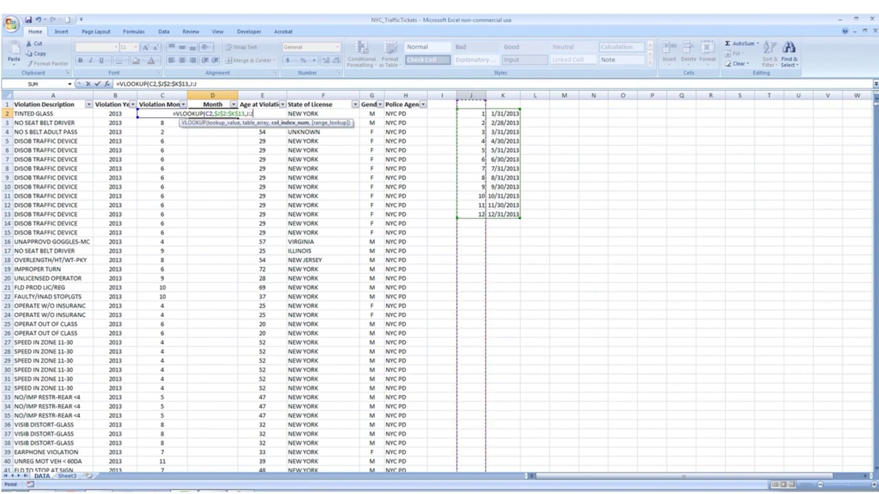
{"action": "key", "text": "BackSpace"}
{"action": "key", "text": "BackSpace"}
{"action": "key", "text": "BackSpace"}
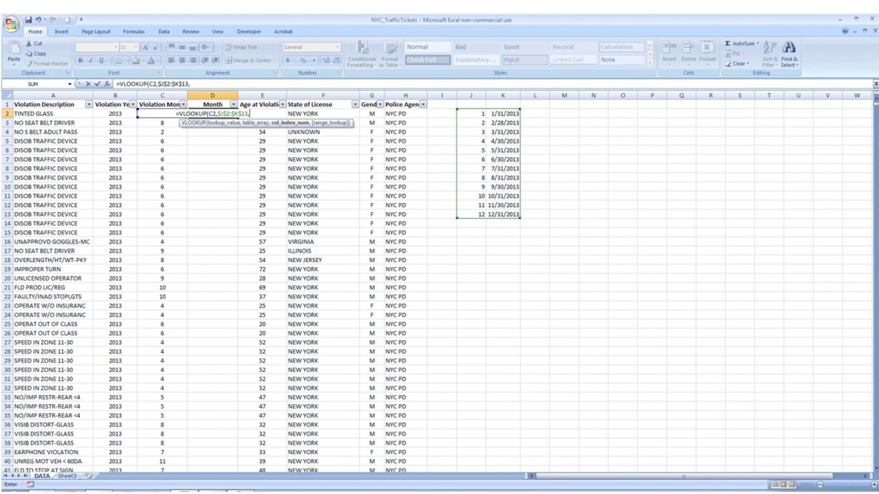
{"action": "type", "text": "2,"}
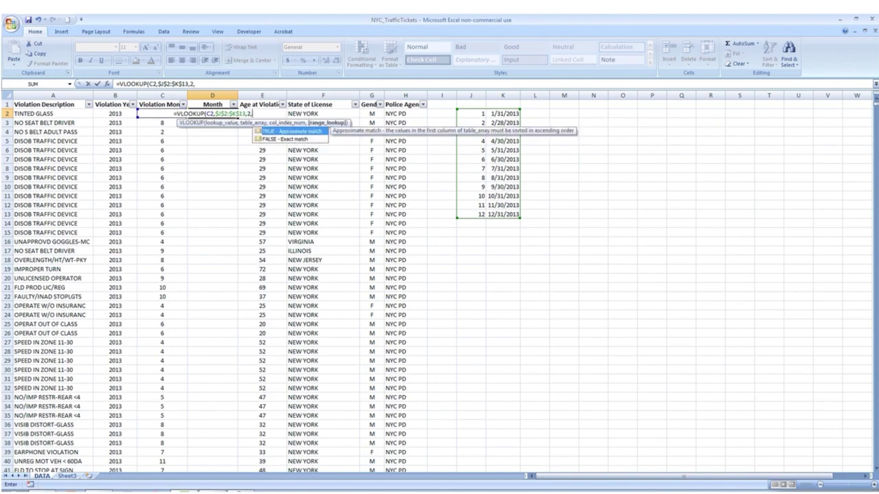
{"action": "key", "text": "Down"}
{"action": "key", "text": "Tab"}
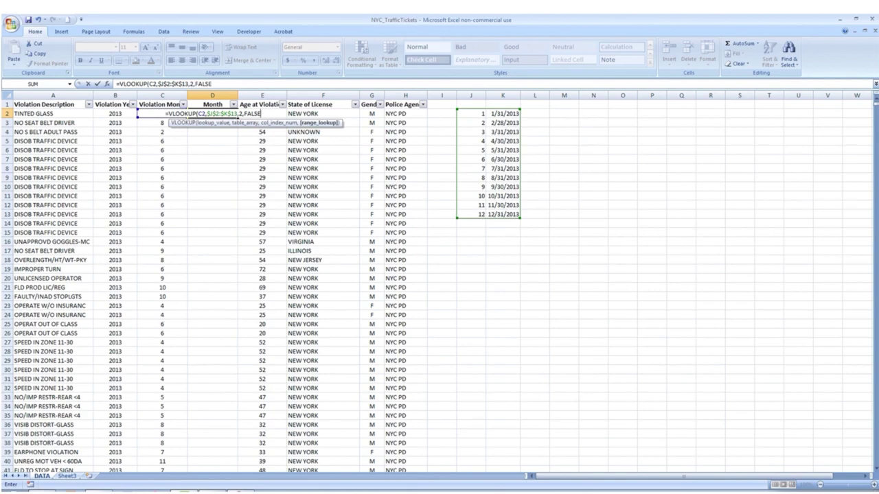
{"action": "key", "text": "Return"}
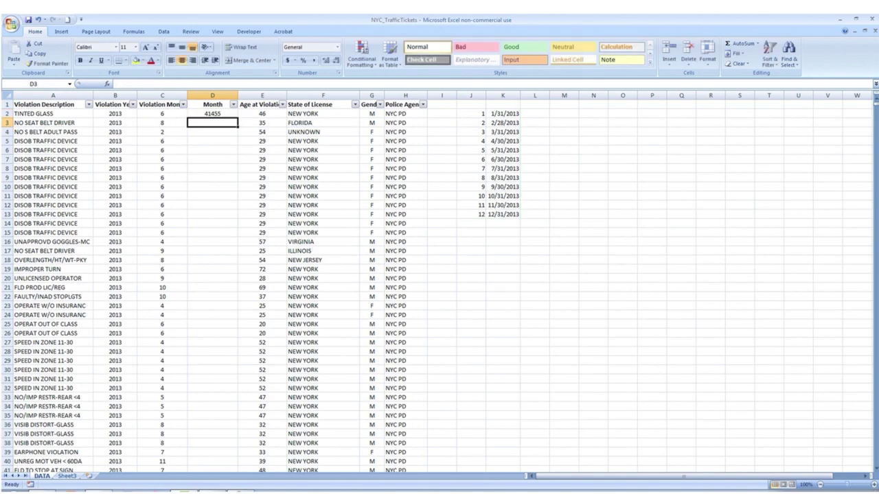
- Copy the D2 lookup formula down the Month column and format the filled cells as Short Date
{"action": "left_click", "coordinate": [212, 114]}
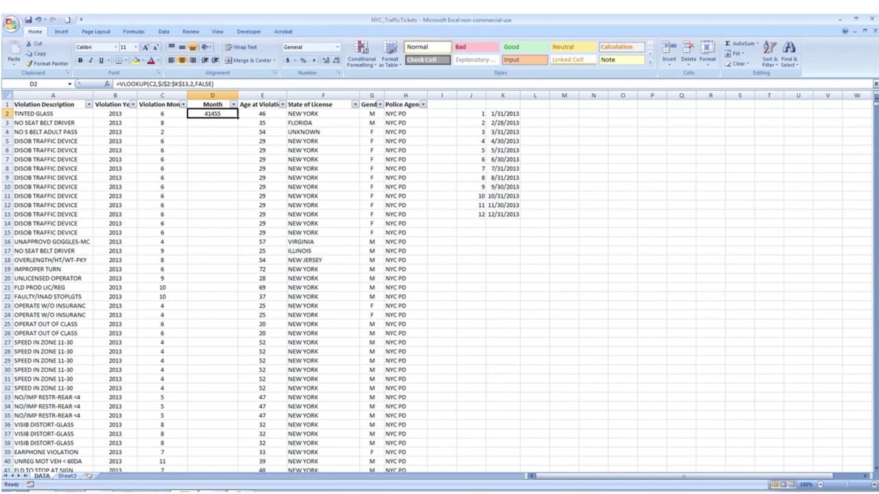
{"action": "double_click", "coordinate": [238, 118]}
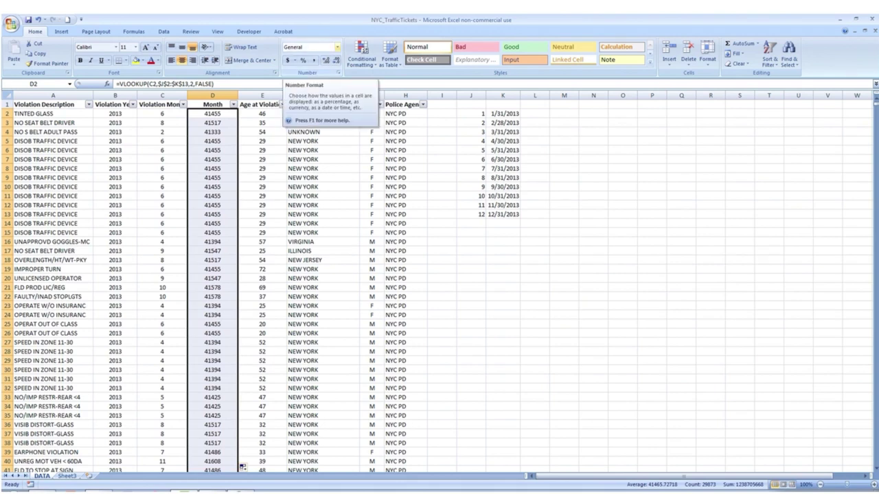
{"action": "left_click", "coordinate": [337, 47]}
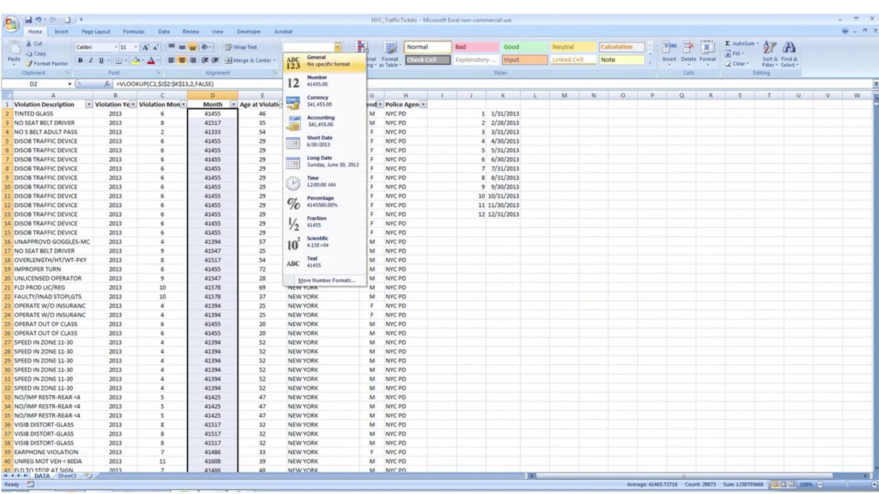
{"action": "left_click", "coordinate": [323, 141]}
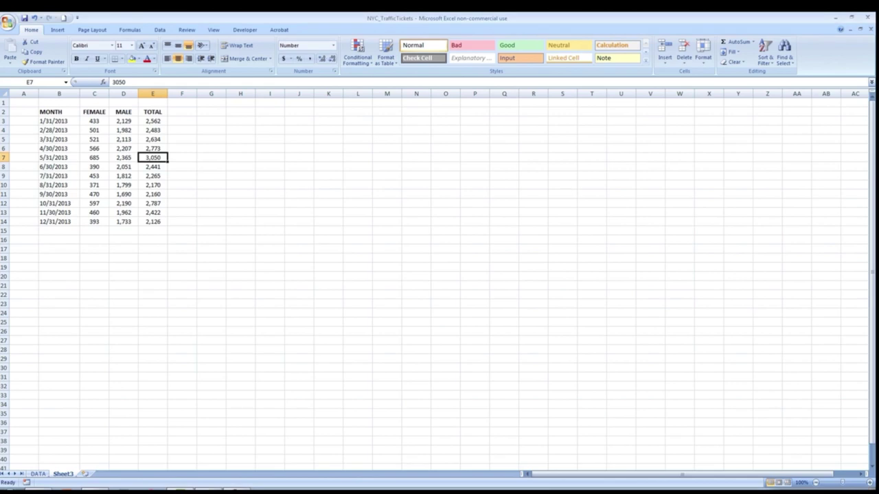
- Insert an empty 2-D clustered column chart on Sheet3, starting from the blank cell G2
{"action": "left_click", "coordinate": [211, 111]}
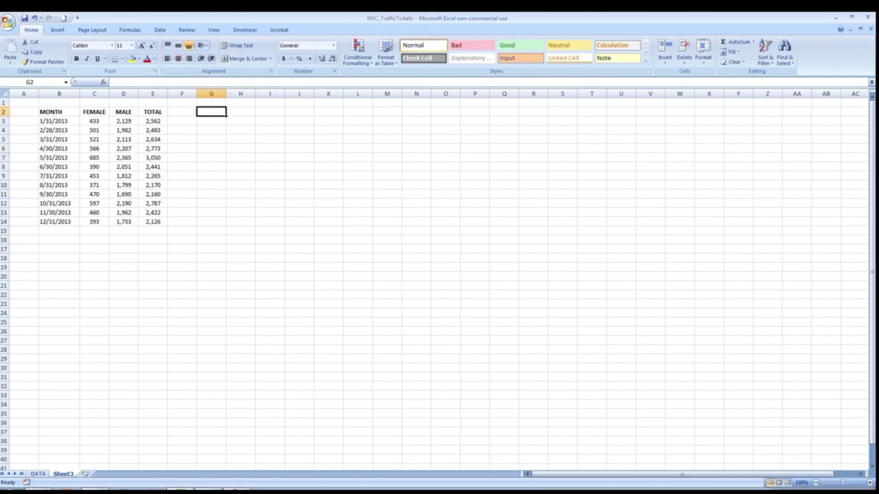
{"action": "left_click", "coordinate": [57, 29]}
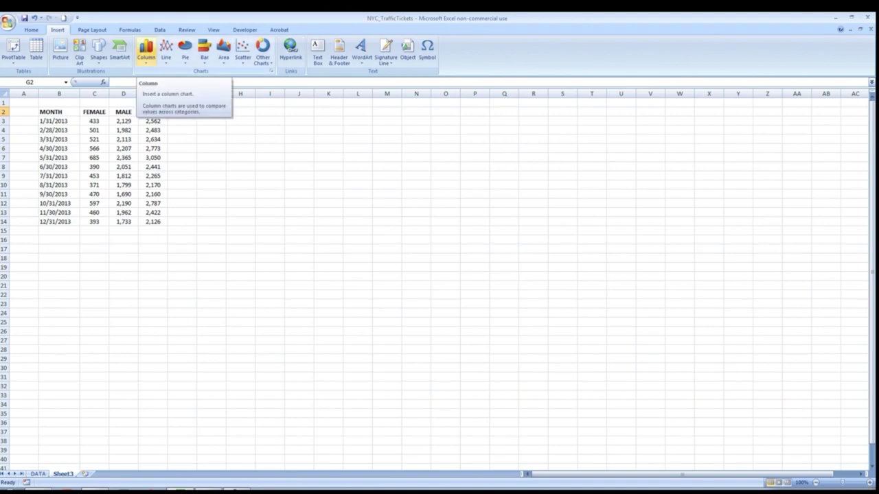
{"action": "left_click", "coordinate": [145, 53]}
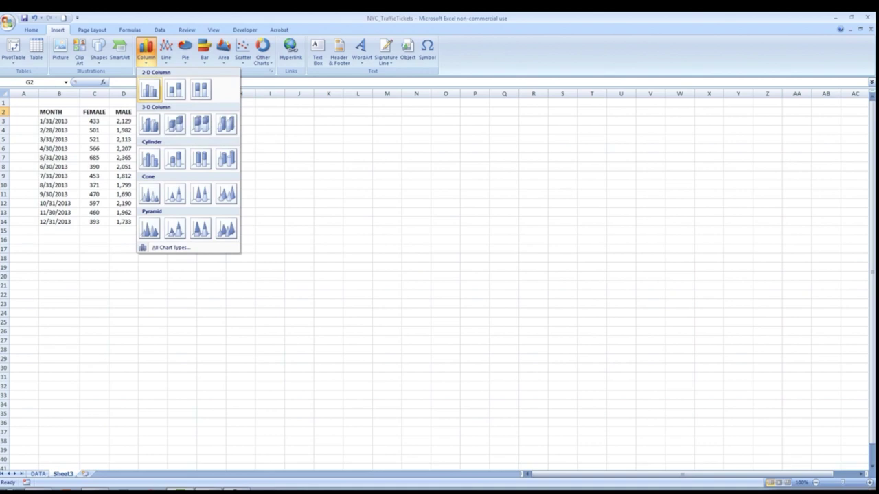
{"action": "left_click", "coordinate": [149, 89]}
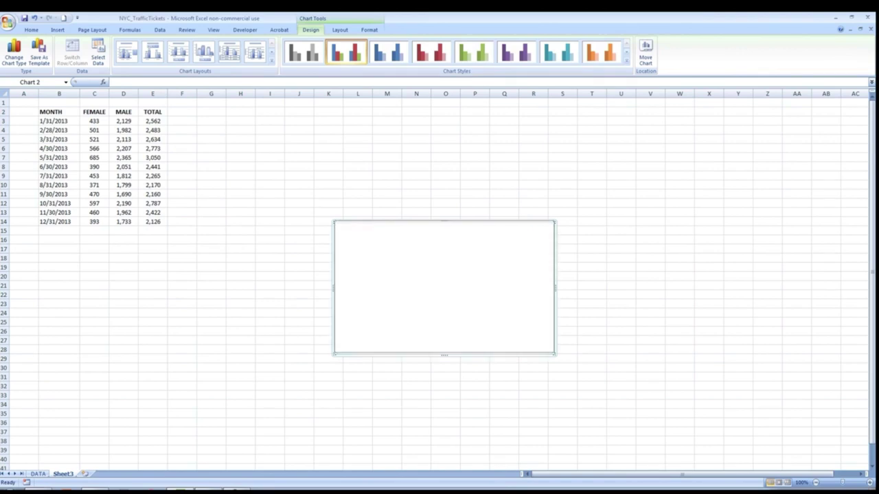
- Move the empty chart beside the monthly summary table and enlarge it to cover about G2 to O16
{"action": "left_click_drag", "start_coordinate": [443, 287], "coordinate": [305, 173]}
{"action": "left_click_drag", "start_coordinate": [417, 240], "coordinate": [460, 245]}
{"action": "left_click", "coordinate": [358, 267]}
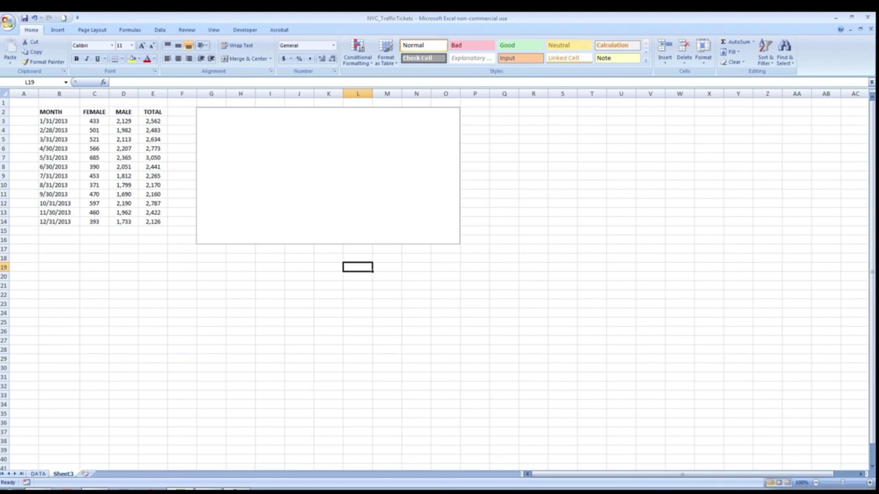
- Give the chart area a solid fill of White, Background 1, Darker 15% and set its border to No line
{"action": "right_click", "coordinate": [322, 191]}
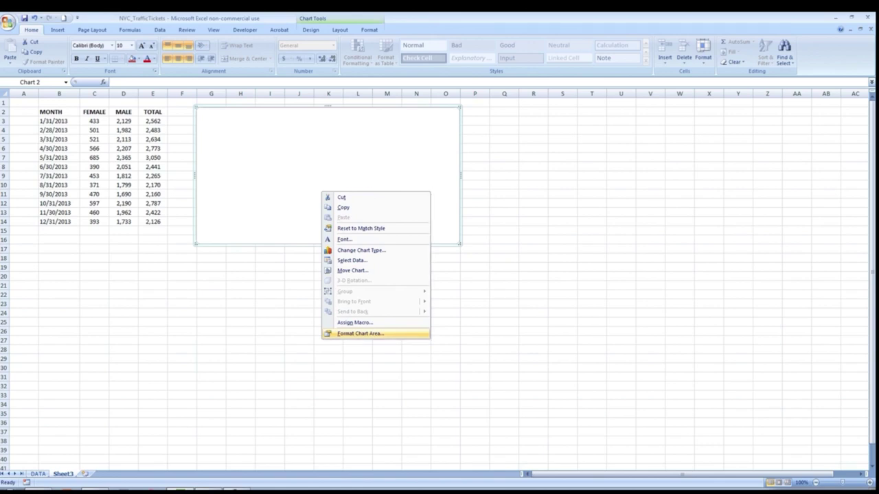
{"action": "left_click", "coordinate": [359, 334]}
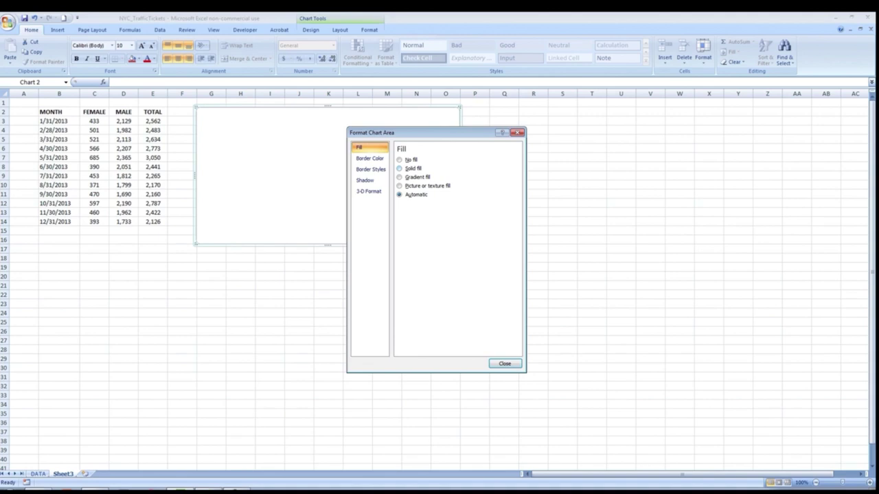
{"action": "left_click", "coordinate": [410, 168]}
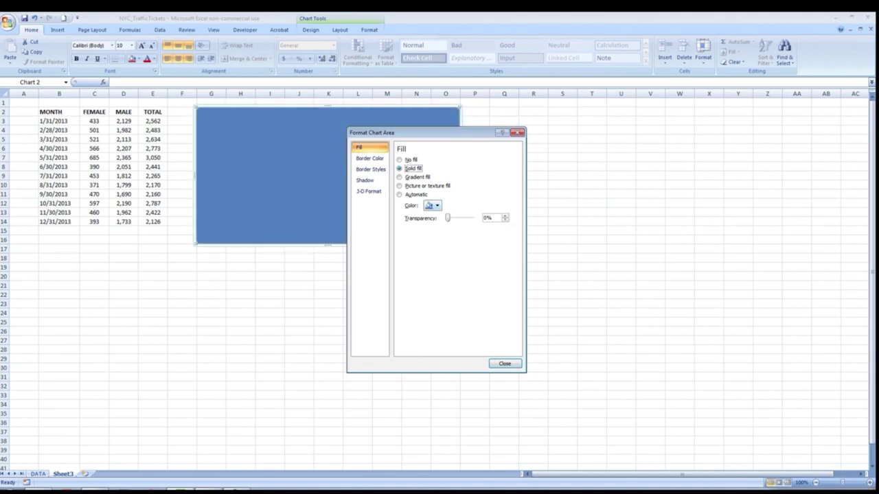
{"action": "left_click", "coordinate": [433, 205]}
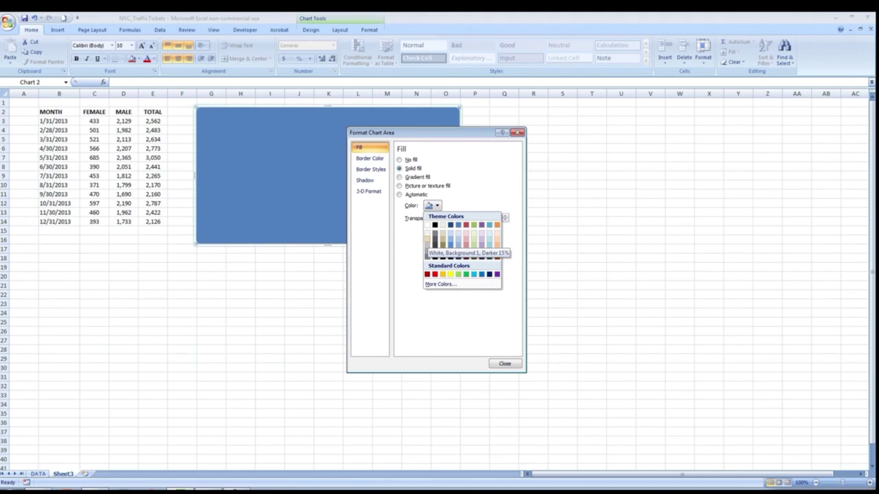
{"action": "left_click", "coordinate": [427, 236]}
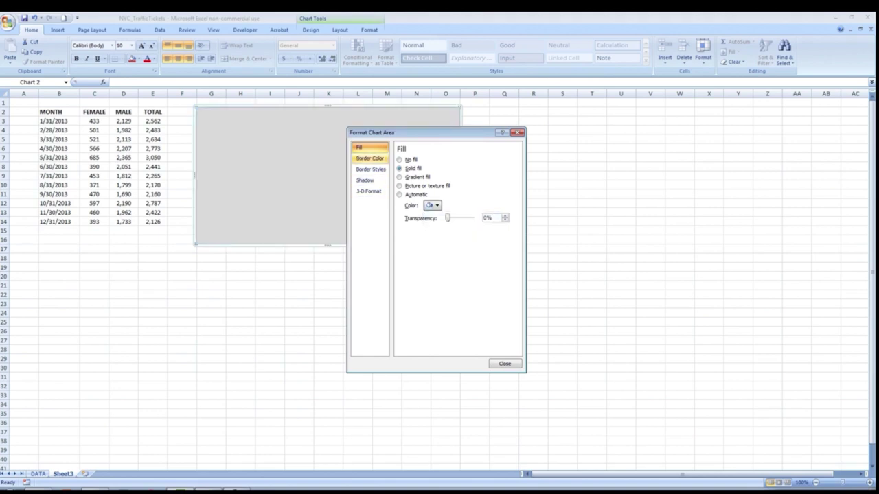
{"action": "left_click", "coordinate": [369, 158]}
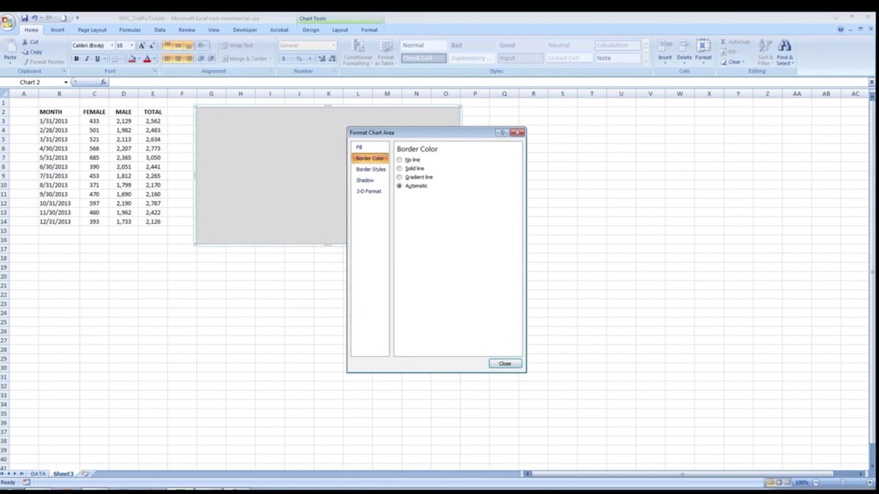
{"action": "left_click", "coordinate": [399, 159]}
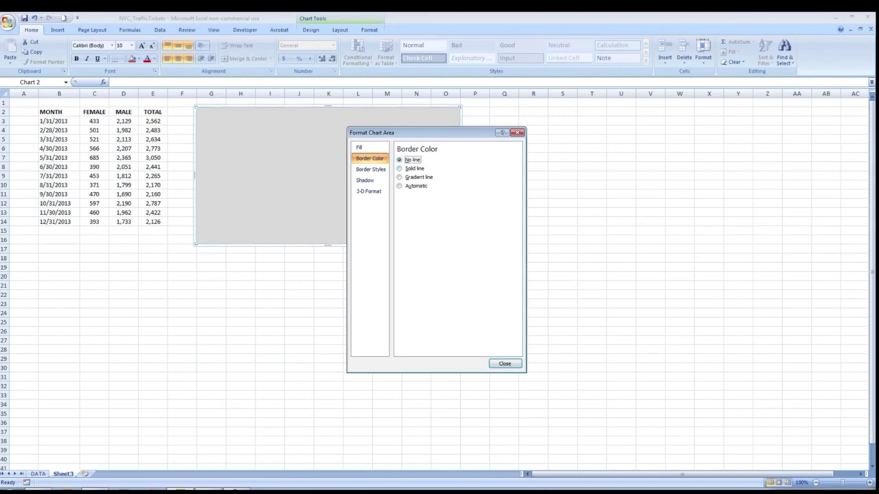
{"action": "left_click", "coordinate": [370, 169]}
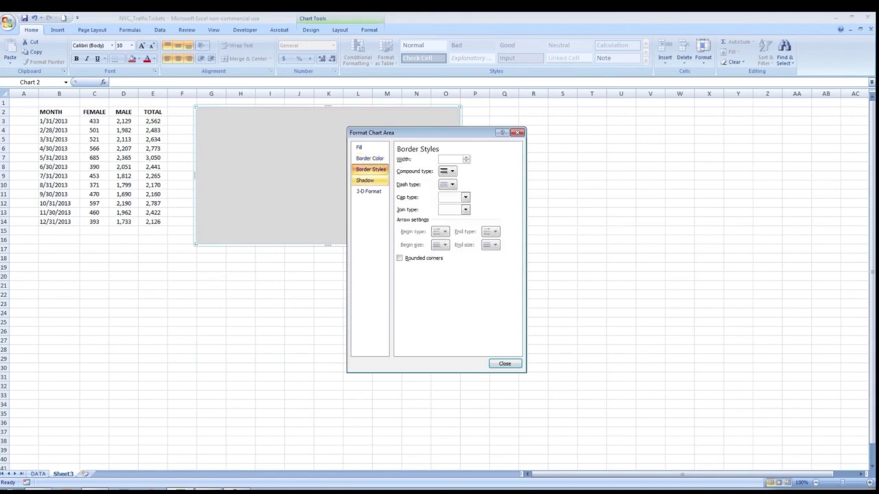
{"action": "left_click", "coordinate": [365, 180]}
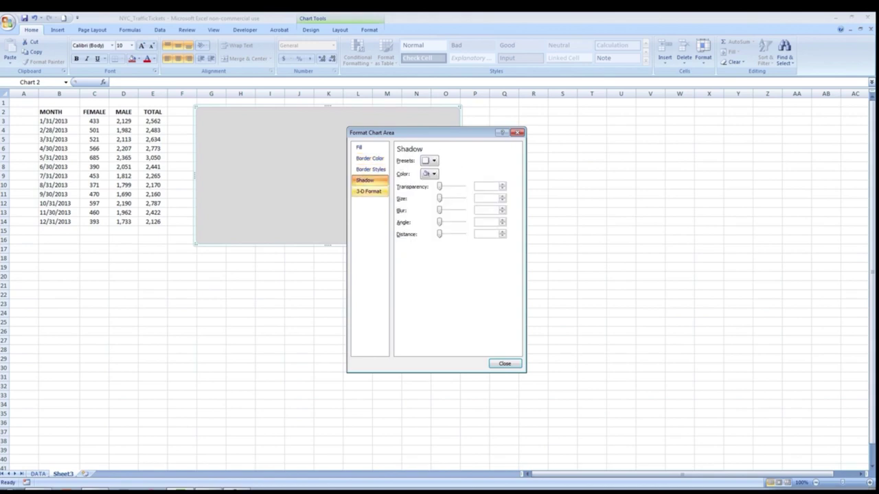
{"action": "left_click", "coordinate": [368, 190]}
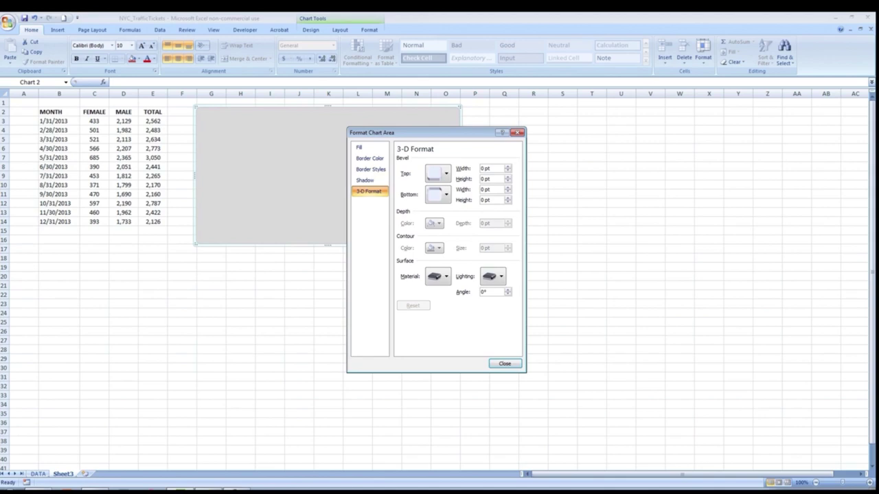
- Finish the chart area formatting and add a data series named from C2 with values from Sheet3 C3:C14
{"action": "left_click", "coordinate": [504, 363]}
{"action": "left_click", "coordinate": [445, 294]}
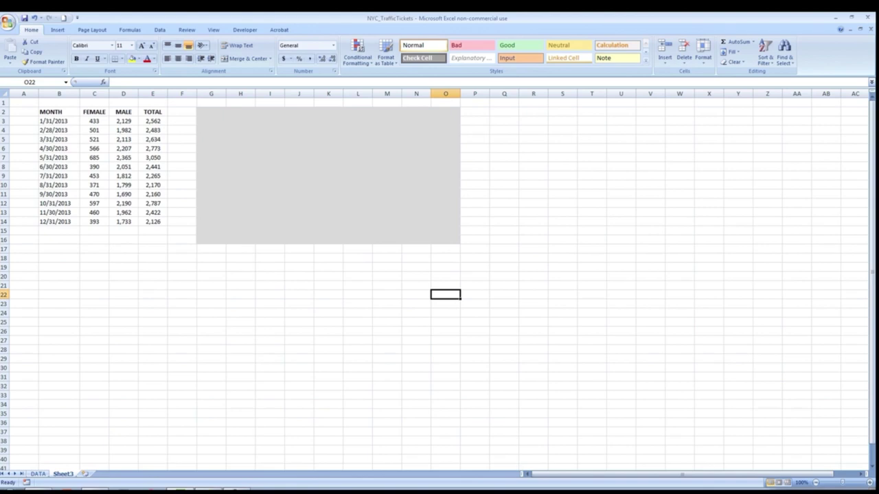
{"action": "right_click", "coordinate": [329, 164]}
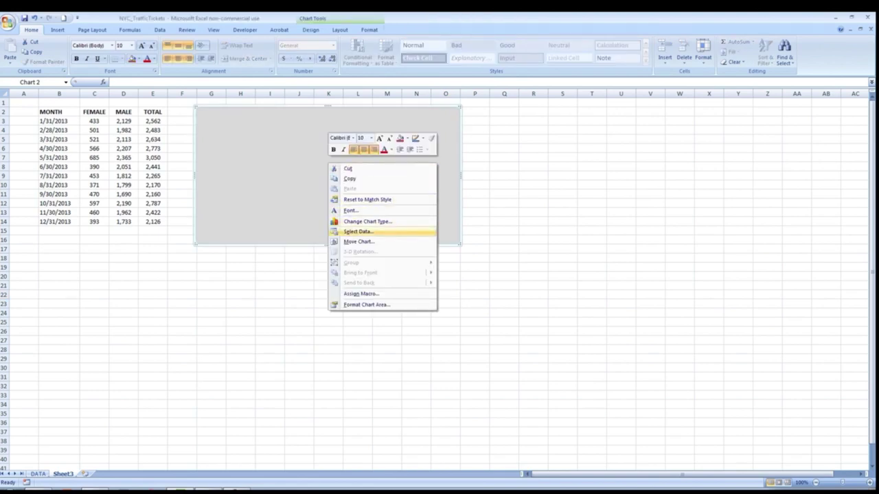
{"action": "left_click", "coordinate": [358, 232]}
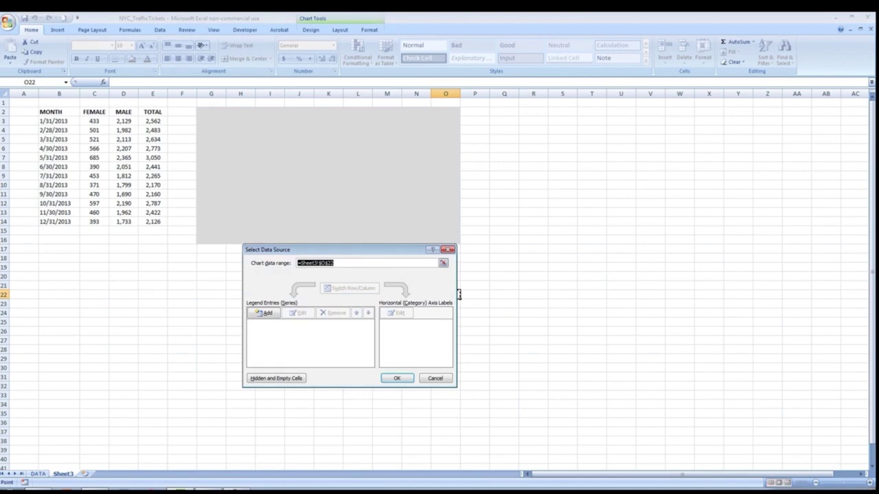
{"action": "left_click", "coordinate": [263, 313]}
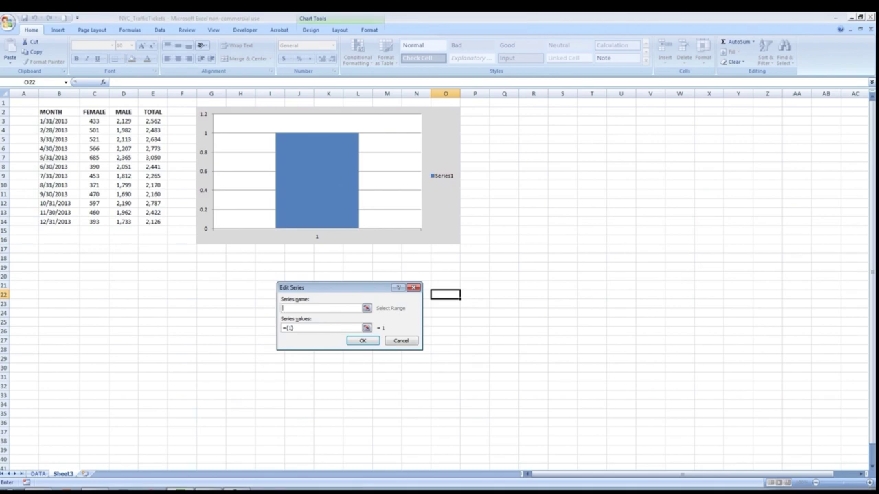
{"action": "left_click", "coordinate": [94, 111]}
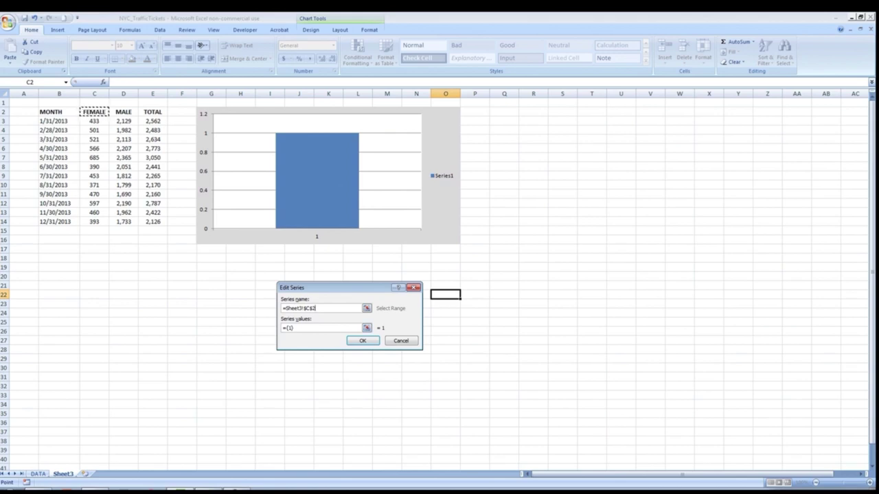
{"action": "key", "text": "Tab"}
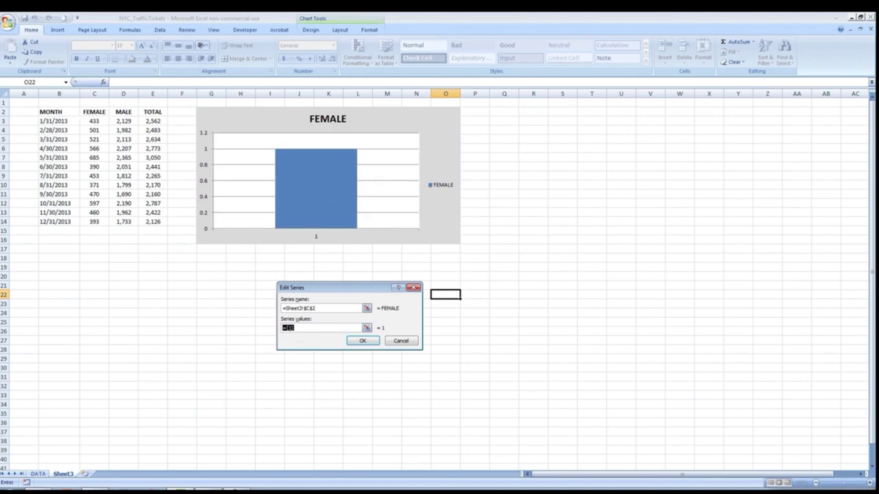
{"action": "left_click", "coordinate": [367, 327]}
{"action": "left_click_drag", "start_coordinate": [94, 121], "coordinate": [96, 222]}
{"action": "key", "text": "Return"}
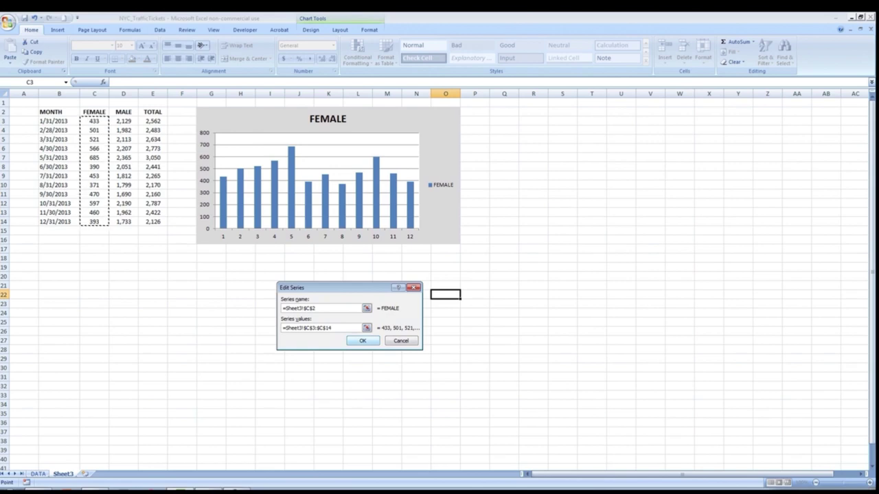
{"action": "key", "text": "Return"}
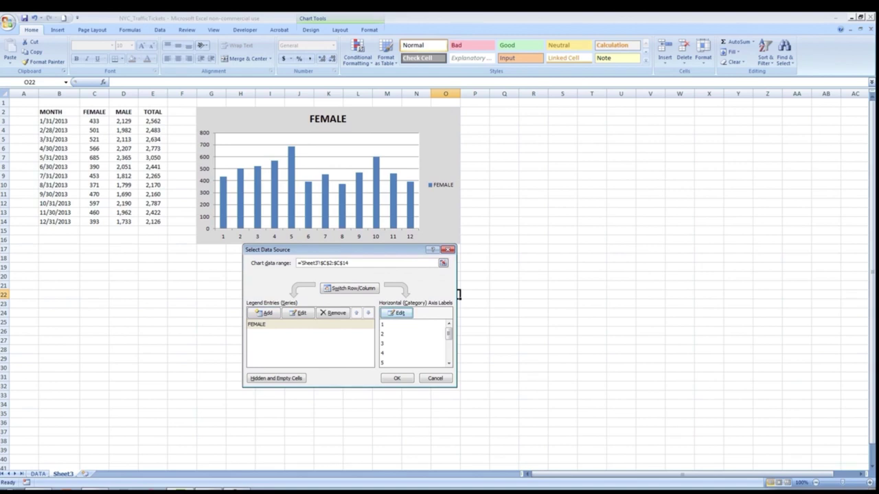
- Set the horizontal category axis labels to the month dates in Sheet3 B3:B14 and apply the data source
{"action": "key", "text": "Return"}
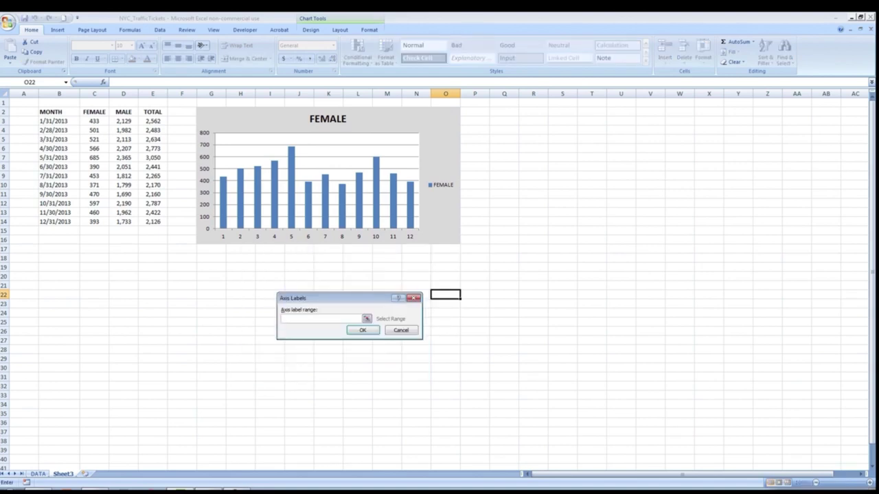
{"action": "left_click_drag", "start_coordinate": [58, 121], "coordinate": [69, 221]}
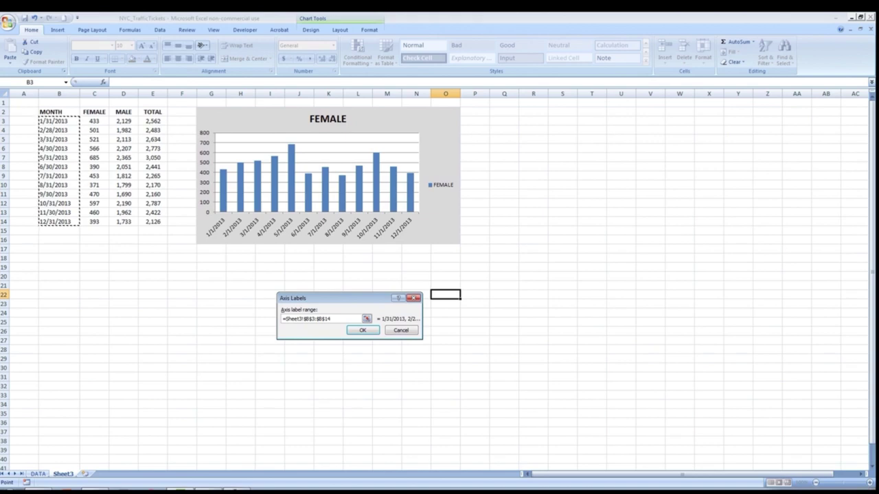
{"action": "left_click", "coordinate": [362, 330]}
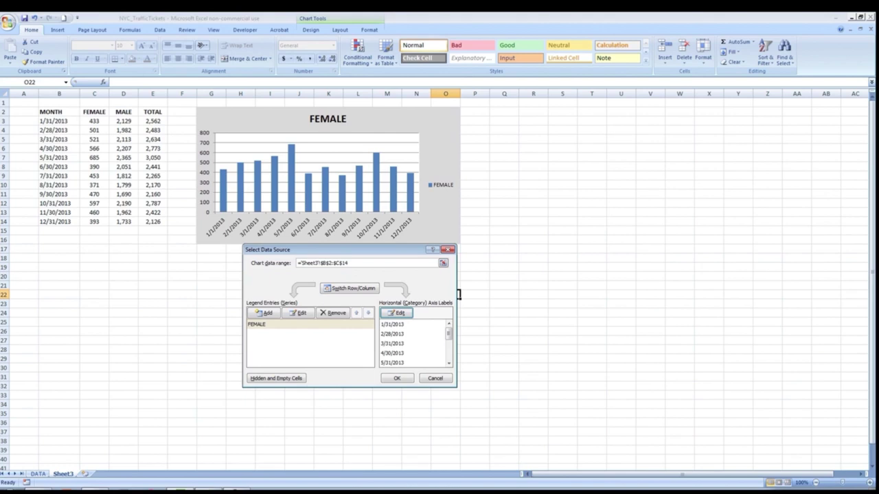
{"action": "left_click", "coordinate": [397, 378]}
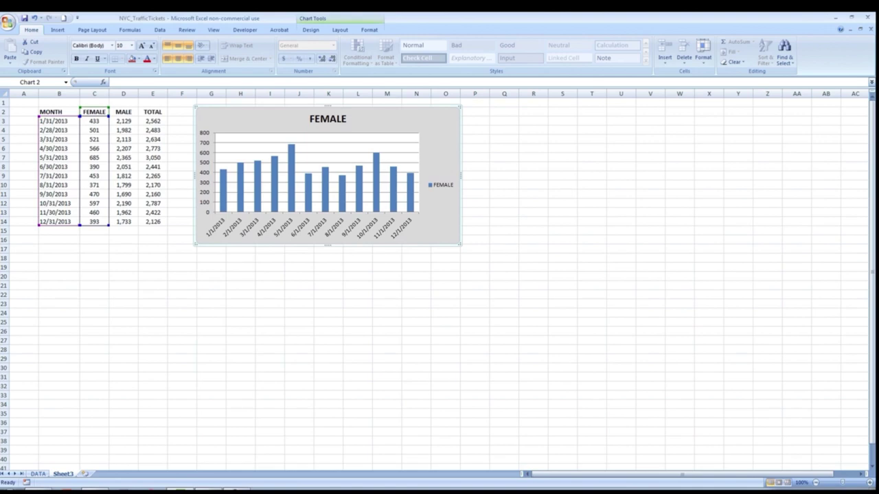
- Delete the chart's legend and its FEMALE title
{"action": "left_click", "coordinate": [439, 185]}
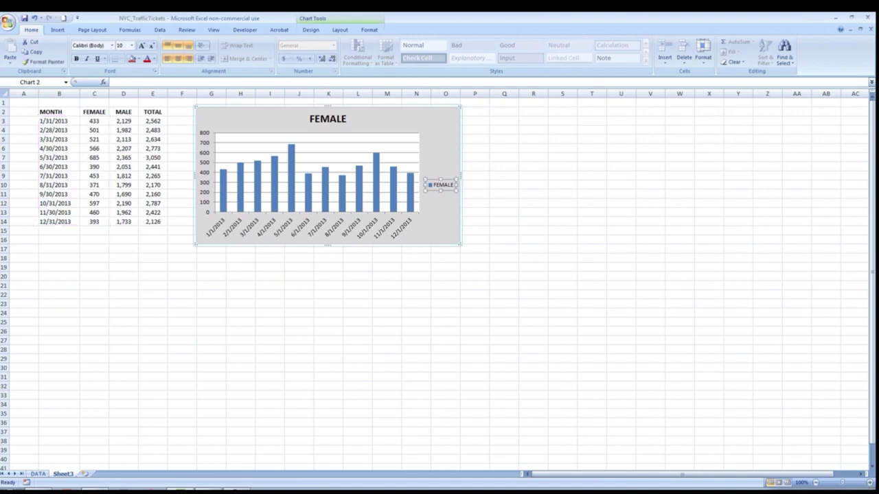
{"action": "key", "text": "Delete"}
{"action": "left_click", "coordinate": [328, 118]}
{"action": "key", "text": "Delete"}
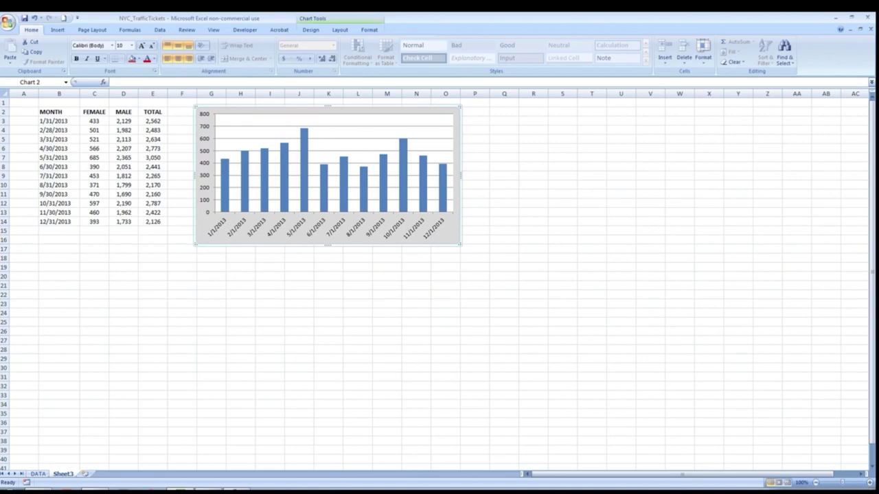
- Give the plot area a solid fill of White, Background 1, Darker 15%
{"action": "right_click", "coordinate": [353, 143]}
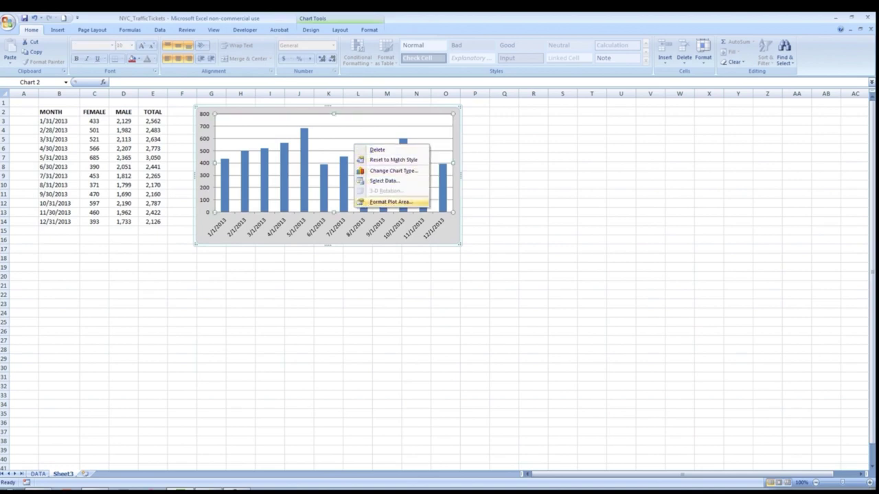
{"action": "left_click", "coordinate": [390, 201]}
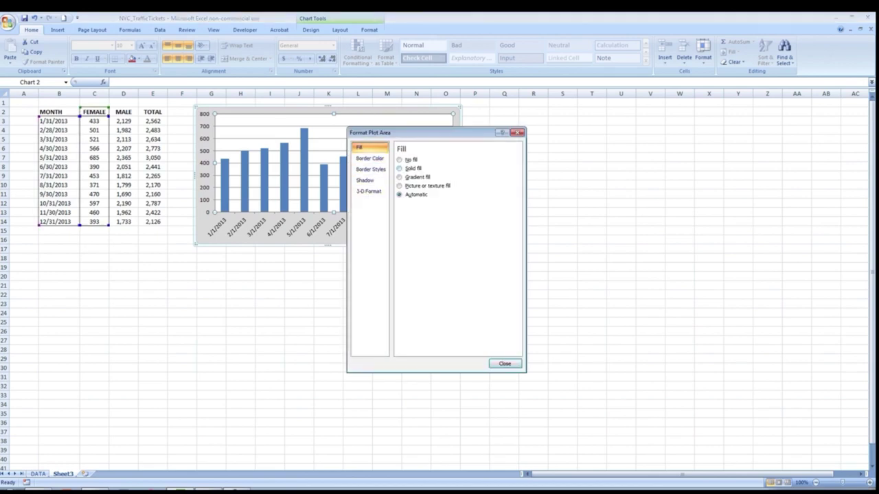
{"action": "left_click", "coordinate": [400, 169]}
{"action": "left_click", "coordinate": [433, 205]}
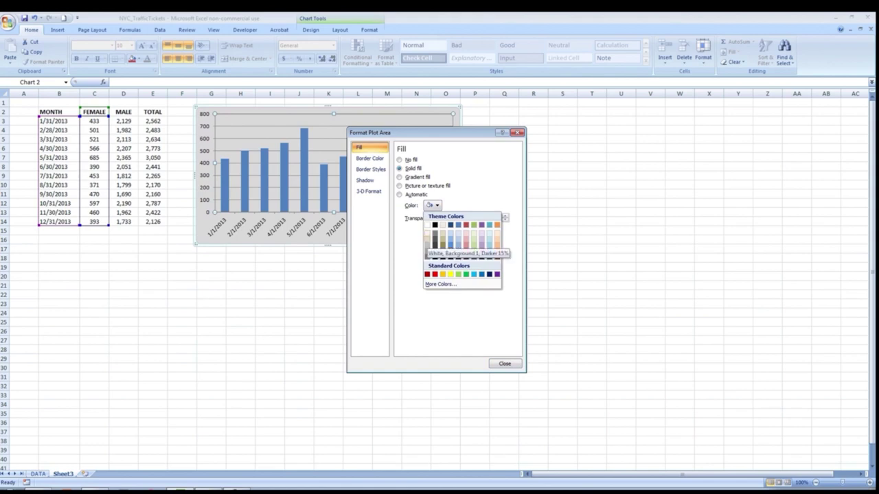
{"action": "left_click", "coordinate": [427, 237]}
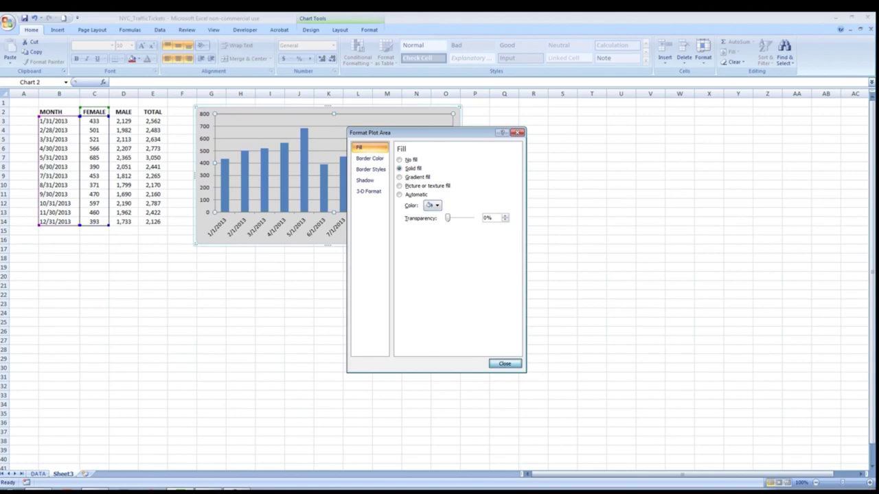
{"action": "left_click", "coordinate": [504, 363]}
{"action": "left_click", "coordinate": [504, 303]}
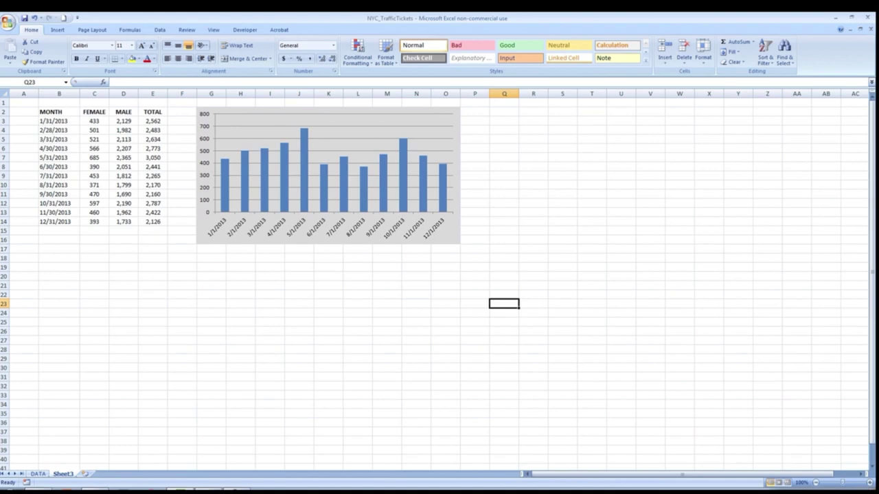
- Change the font color of the vertical and horizontal axis labels to dark gray
{"action": "left_click", "coordinate": [204, 163]}
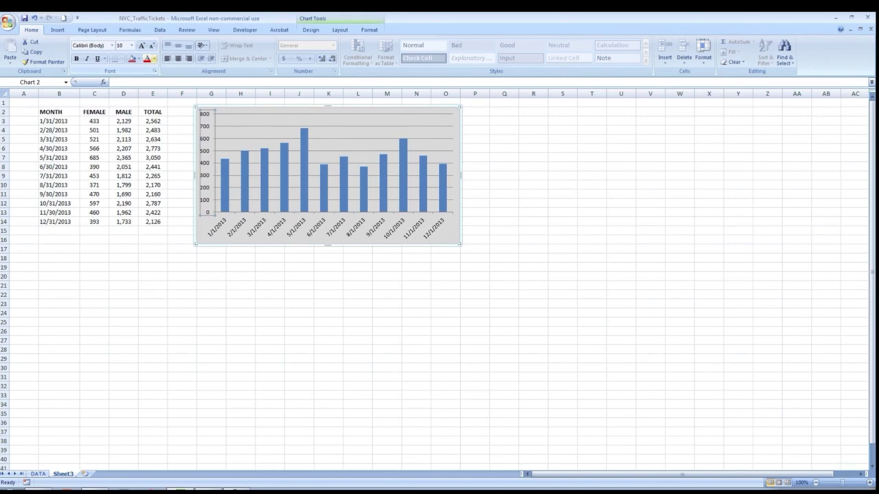
{"action": "left_click", "coordinate": [153, 58]}
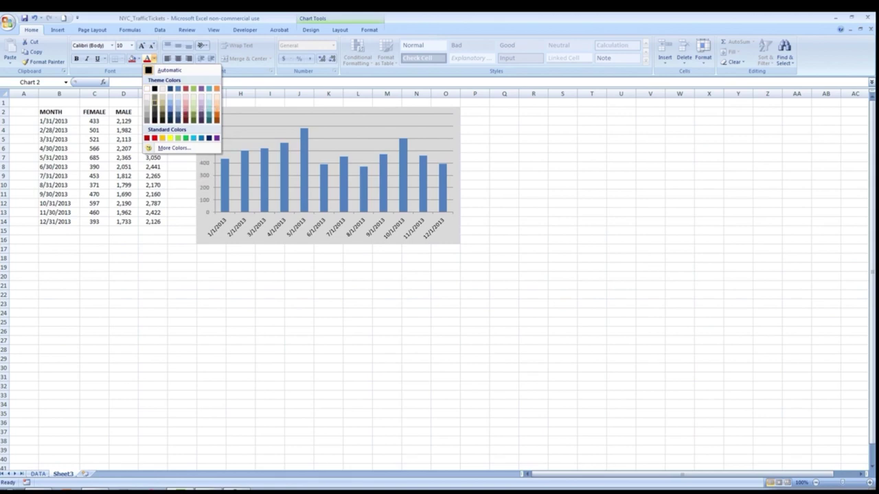
{"action": "left_click", "coordinate": [155, 103]}
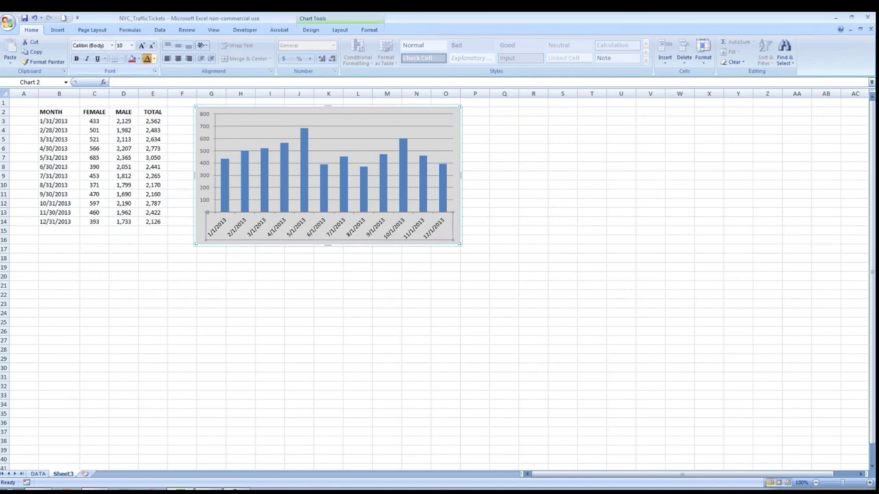
{"action": "left_click", "coordinate": [386, 303]}
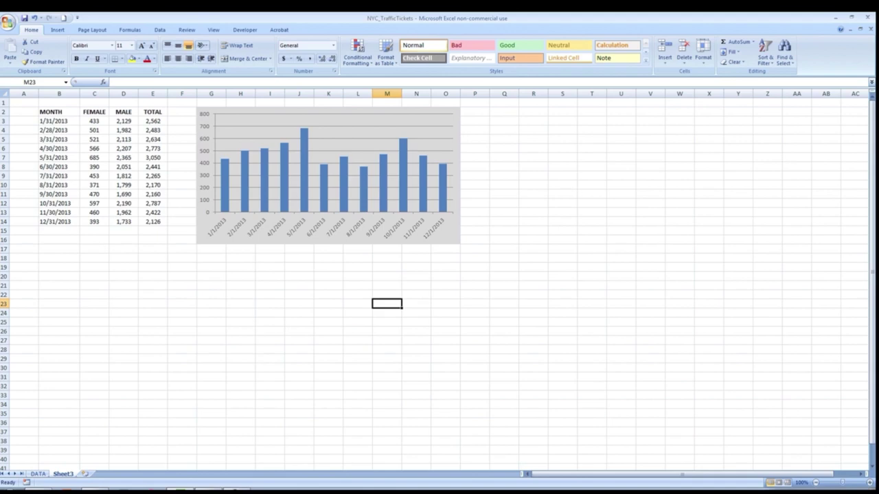
- Set the vertical axis line color to No line
{"action": "left_click", "coordinate": [204, 163]}
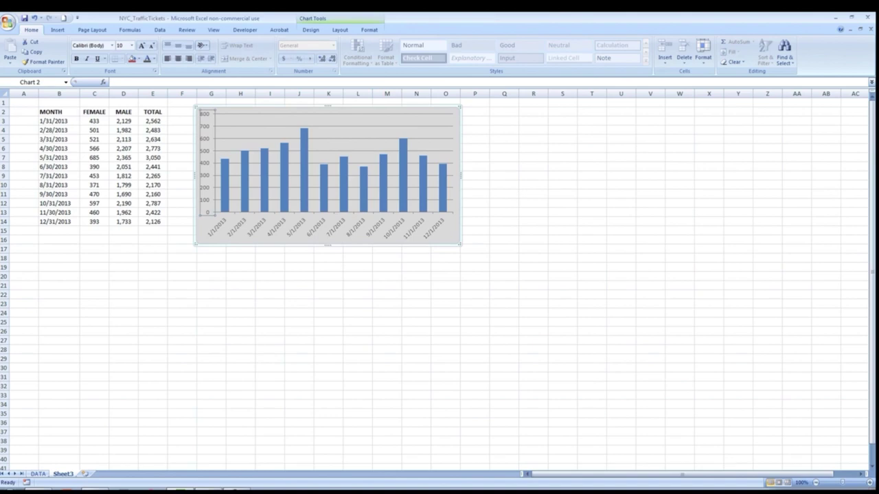
{"action": "right_click", "coordinate": [214, 147]}
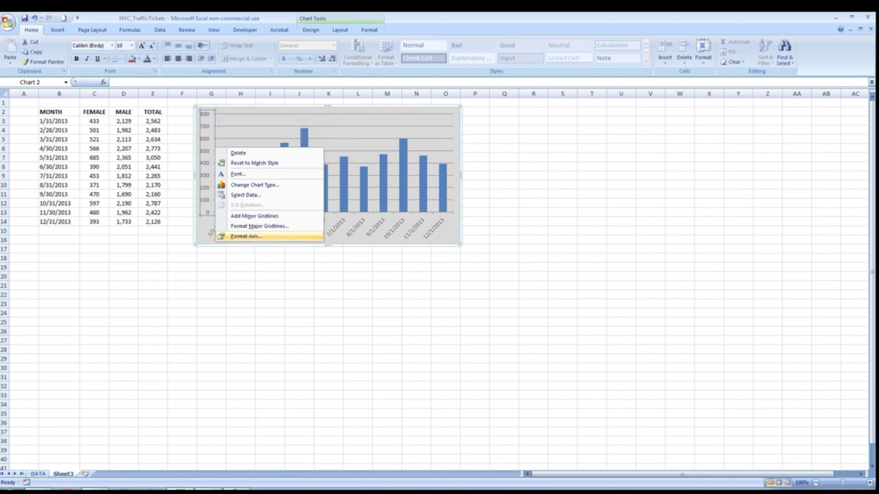
{"action": "left_click", "coordinate": [246, 236]}
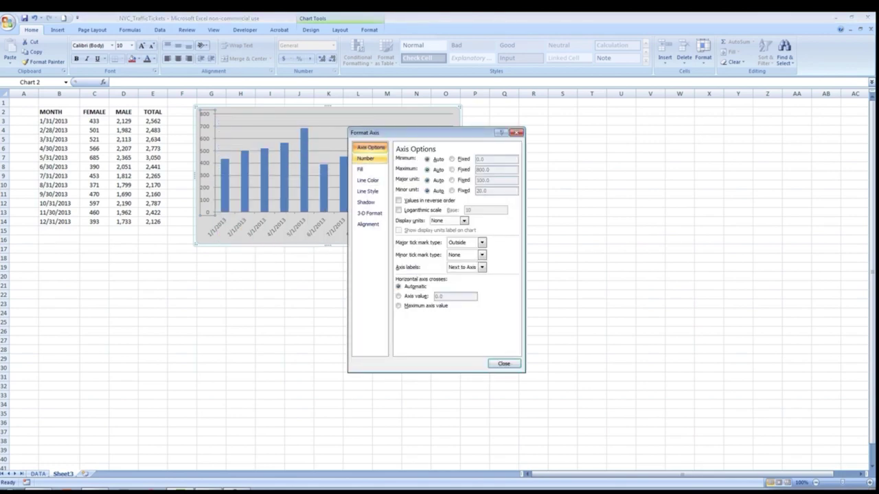
{"action": "left_click", "coordinate": [367, 180]}
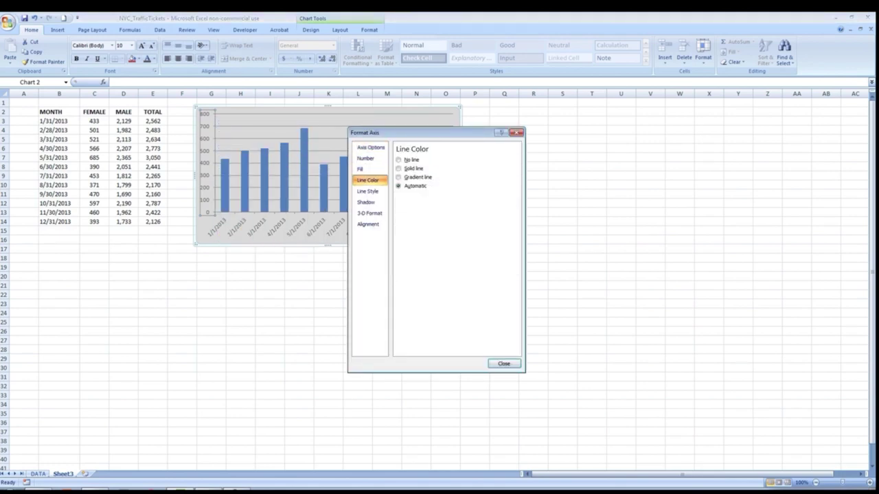
{"action": "left_click", "coordinate": [399, 159]}
{"action": "left_click", "coordinate": [503, 363]}
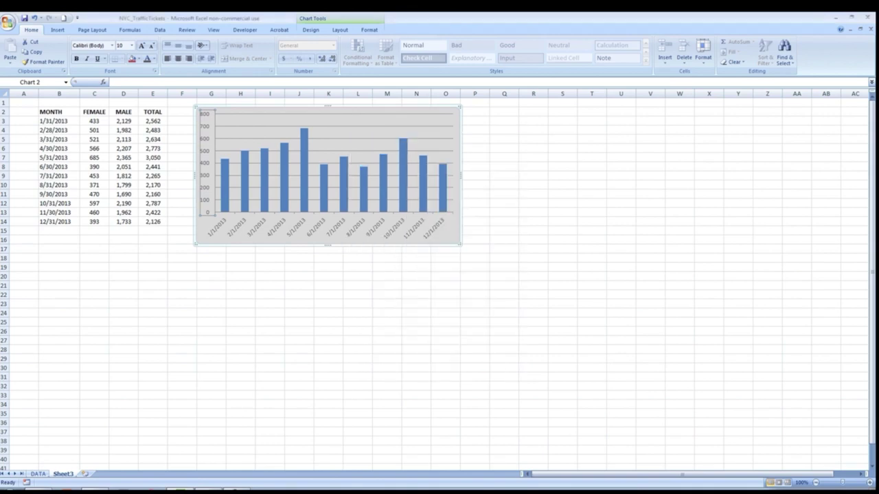
{"action": "left_click", "coordinate": [416, 295]}
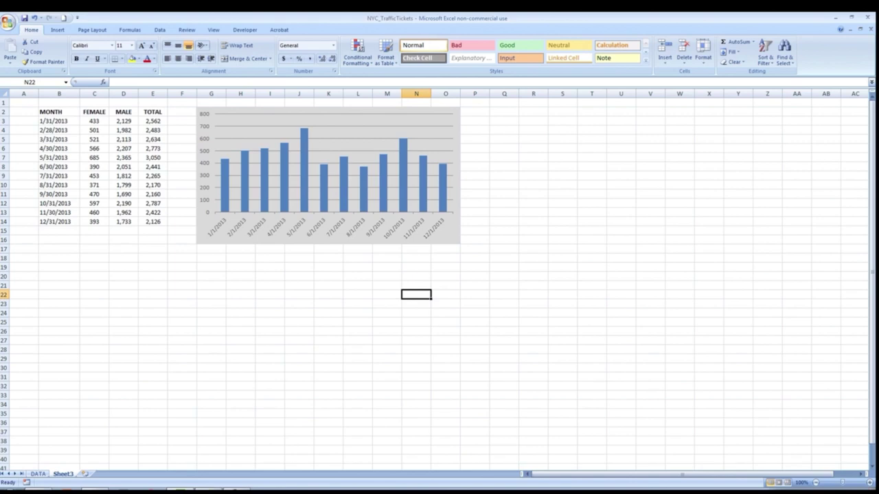
- Add a MALE data series to the chart, with its name from D2 and its values from D3:D14
{"action": "left_click", "coordinate": [205, 163]}
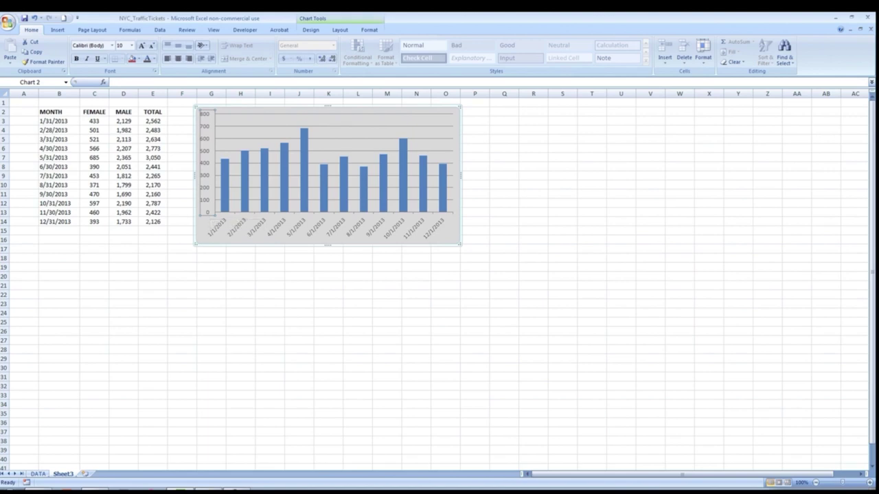
{"action": "right_click", "coordinate": [240, 130]}
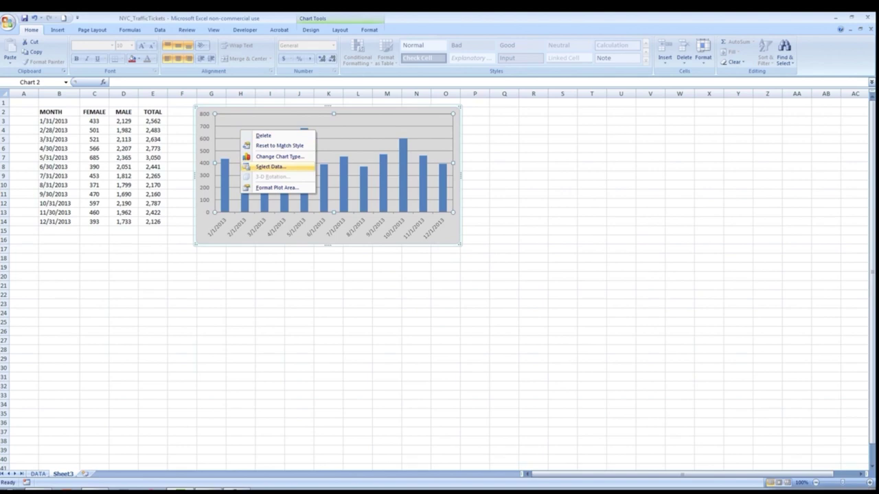
{"action": "left_click", "coordinate": [269, 166]}
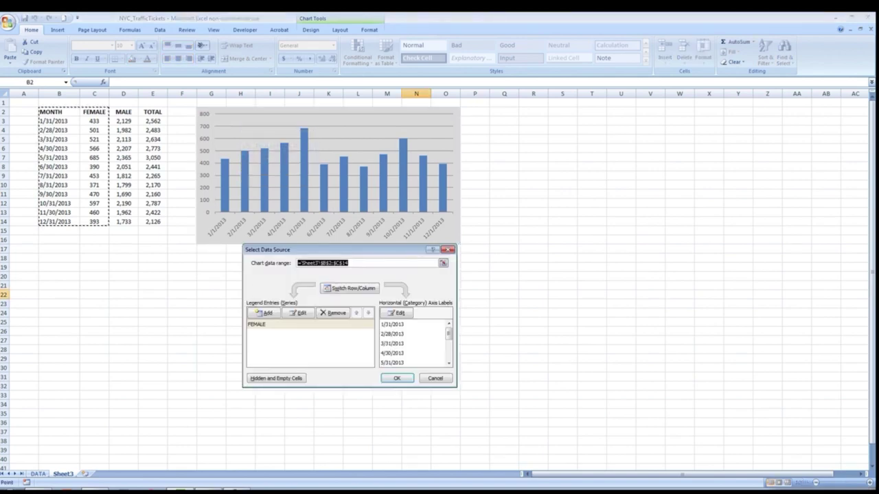
{"action": "left_click", "coordinate": [264, 313]}
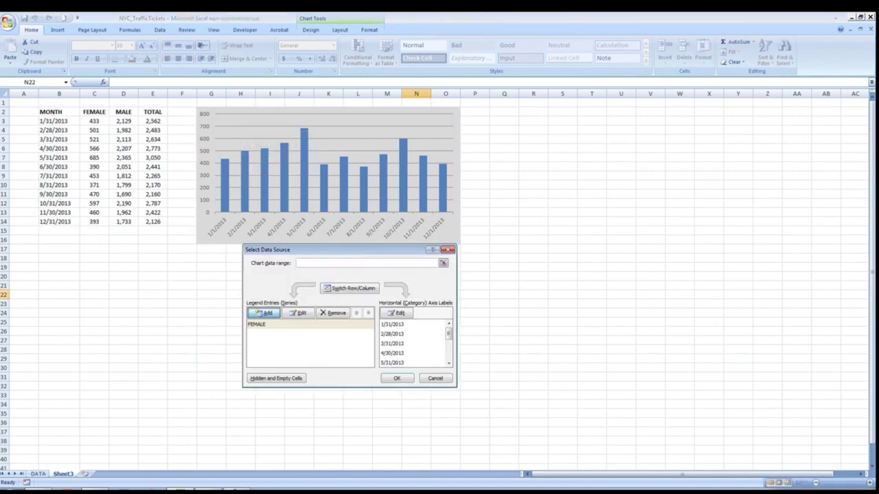
{"action": "left_click", "coordinate": [123, 111]}
{"action": "key", "text": "Tab"}
{"action": "left_click", "coordinate": [367, 328]}
{"action": "left_click_drag", "start_coordinate": [123, 120], "coordinate": [124, 221]}
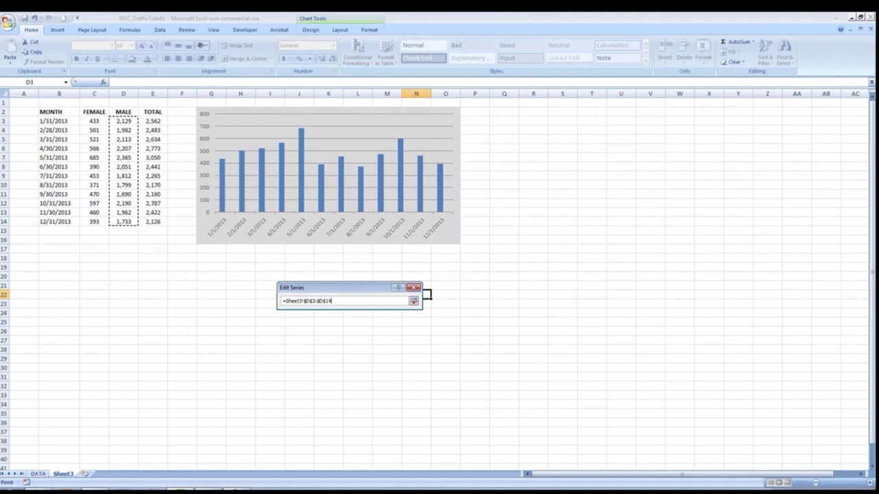
{"action": "left_click", "coordinate": [398, 287]}
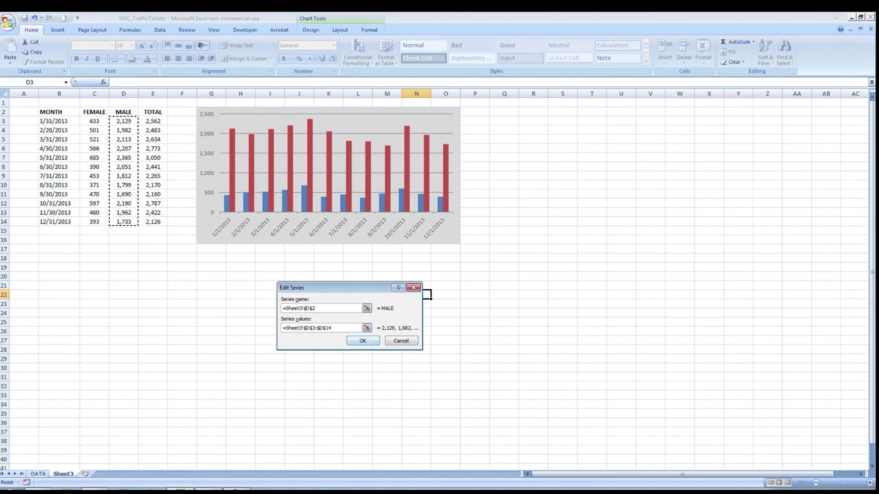
{"action": "left_click", "coordinate": [362, 340]}
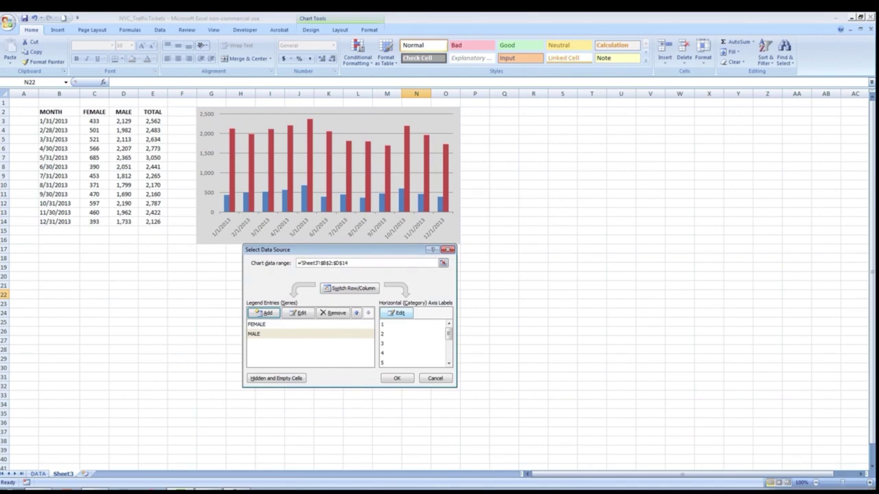
- Set the chart's horizontal axis label range to the month dates in B3:B14 and apply the data source changes
{"action": "left_click", "coordinate": [397, 313]}
{"action": "left_click_drag", "start_coordinate": [55, 121], "coordinate": [75, 223]}
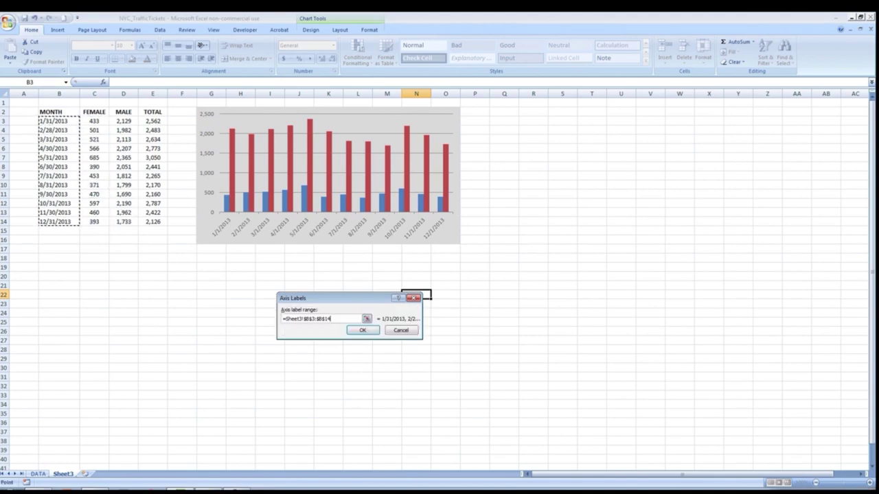
{"action": "left_click", "coordinate": [363, 330]}
{"action": "left_click", "coordinate": [396, 379]}
{"action": "left_click", "coordinate": [416, 331]}
{"action": "left_click", "coordinate": [358, 377]}
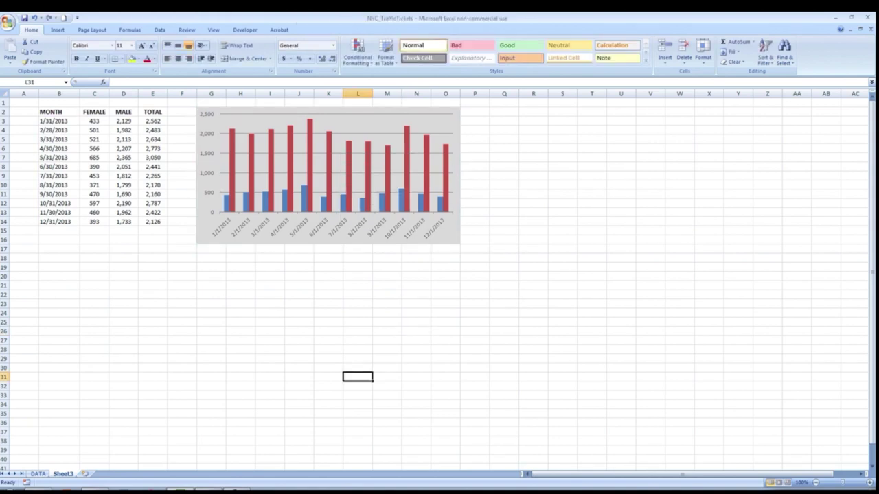
- Format the chart's major gridlines as a solid line in a light gray shade of White, Background 1
{"action": "right_click", "coordinate": [341, 174]}
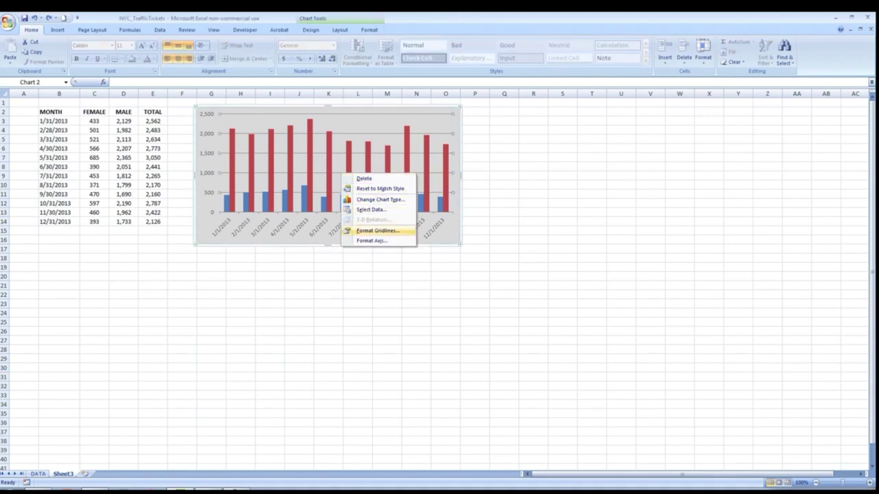
{"action": "left_click", "coordinate": [377, 230]}
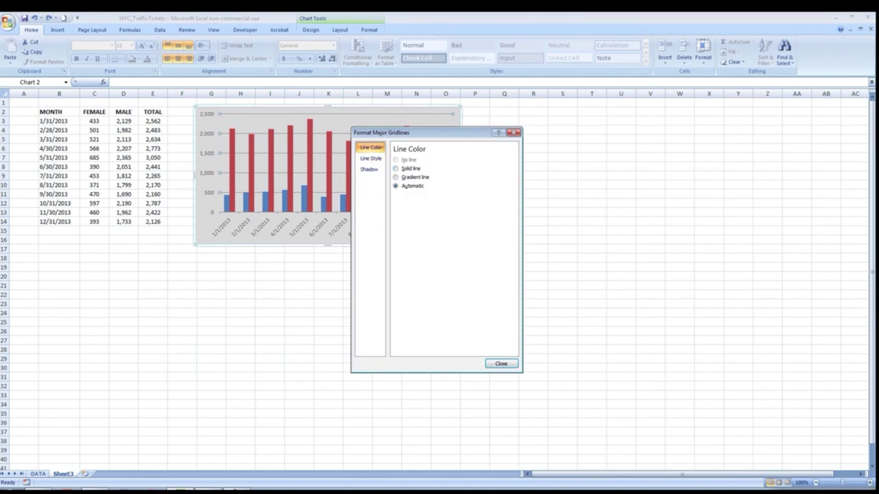
{"action": "left_click", "coordinate": [396, 168]}
{"action": "left_click", "coordinate": [428, 196]}
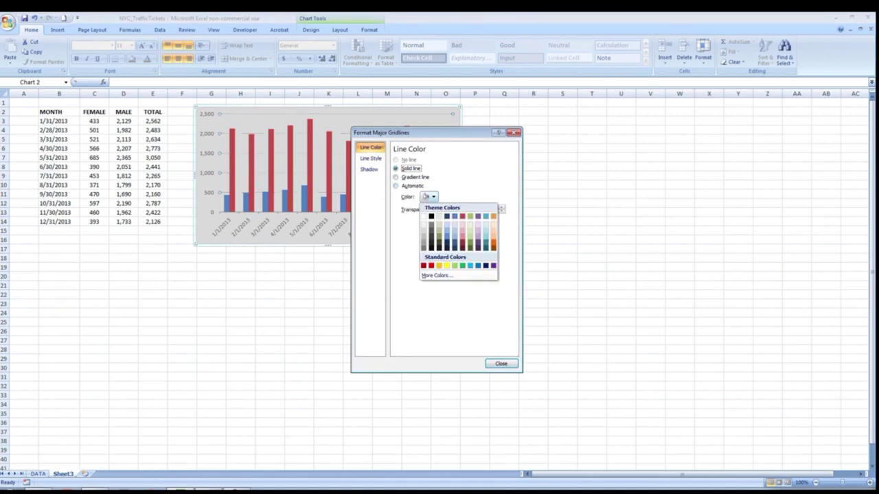
{"action": "left_click", "coordinate": [423, 230]}
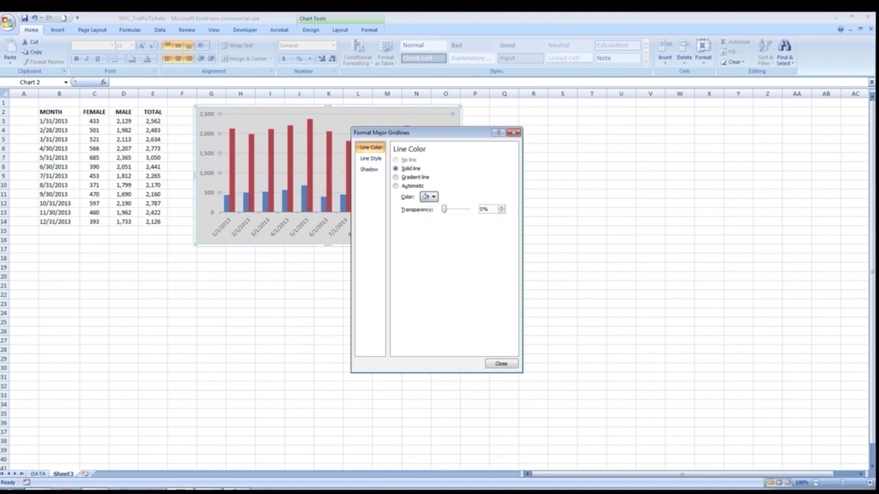
{"action": "left_click", "coordinate": [500, 363]}
{"action": "left_click", "coordinate": [474, 285]}
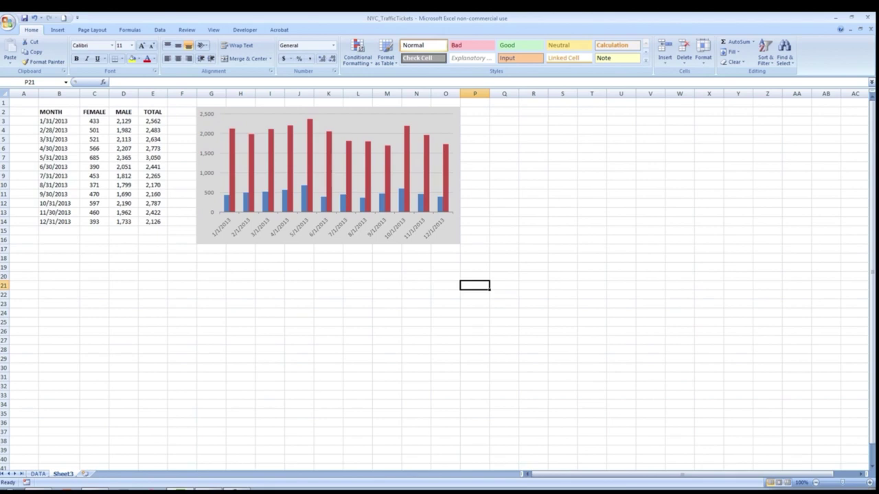
{"action": "left_click", "coordinate": [387, 276]}
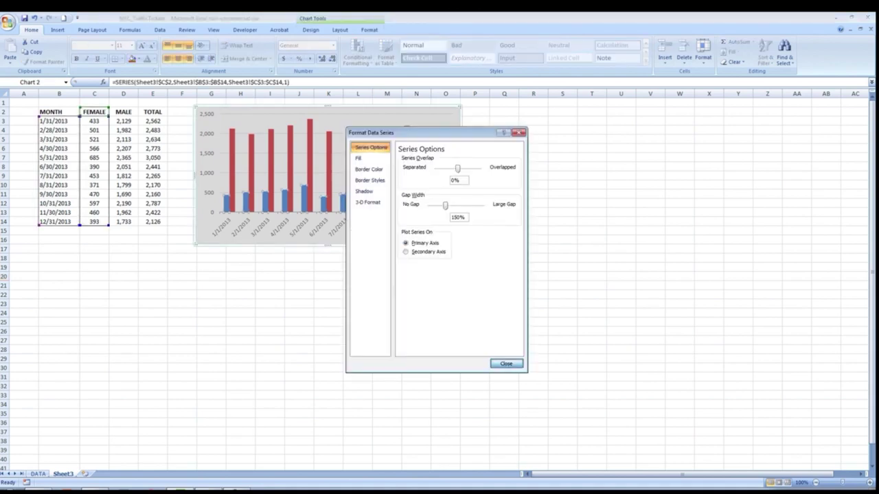
- Give the chart's FEMALE data series a solid Light Blue fill
{"action": "left_click", "coordinate": [506, 365]}
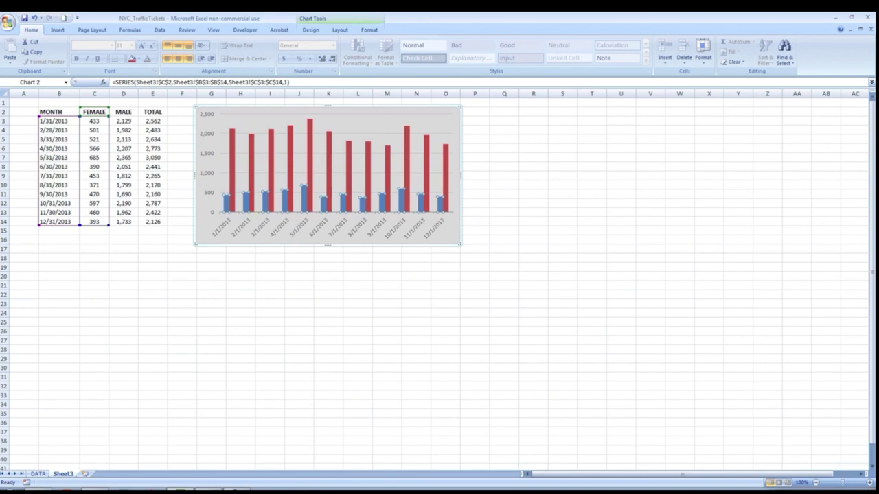
{"action": "right_click", "coordinate": [227, 203]}
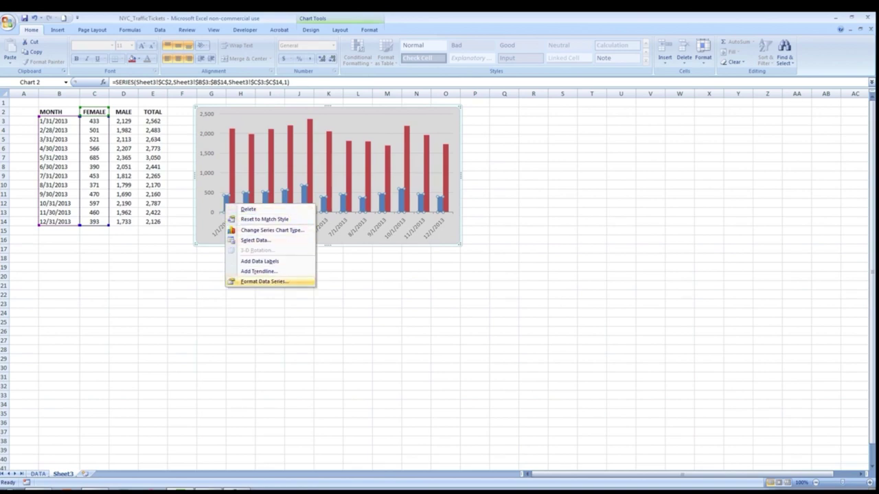
{"action": "left_click", "coordinate": [264, 281]}
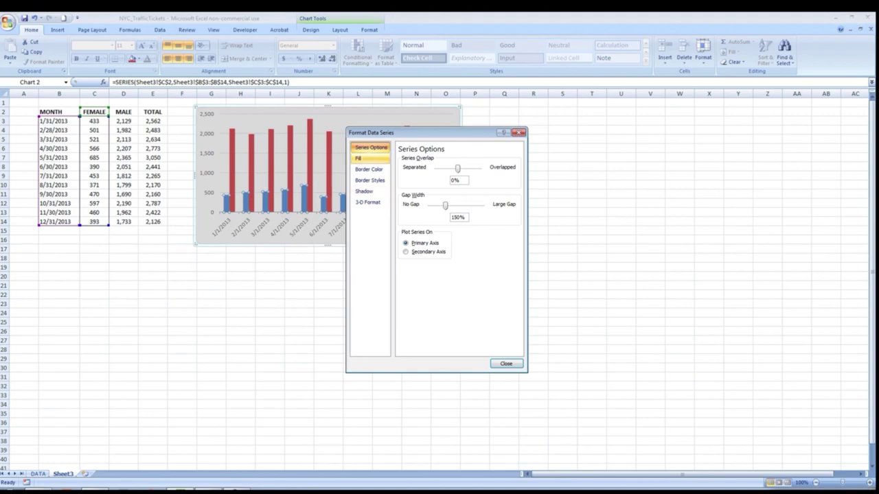
{"action": "left_click", "coordinate": [364, 158]}
{"action": "left_click", "coordinate": [401, 168]}
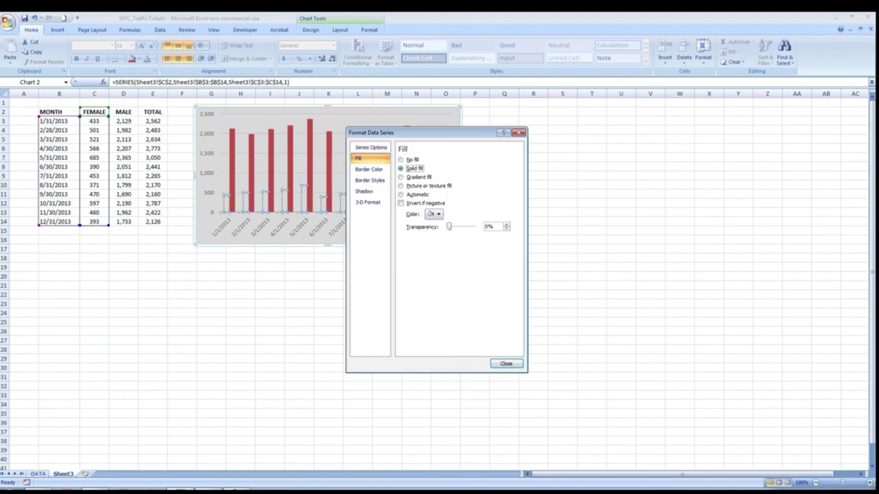
{"action": "left_click", "coordinate": [434, 214]}
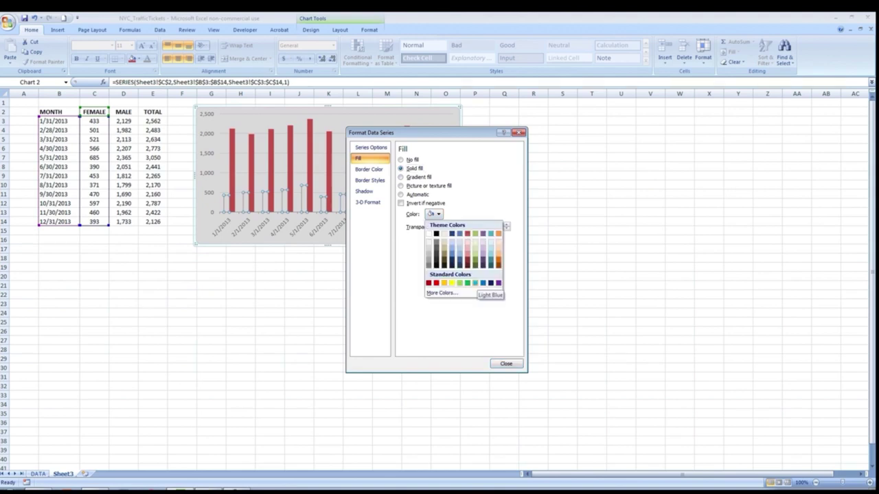
{"action": "left_click", "coordinate": [475, 283]}
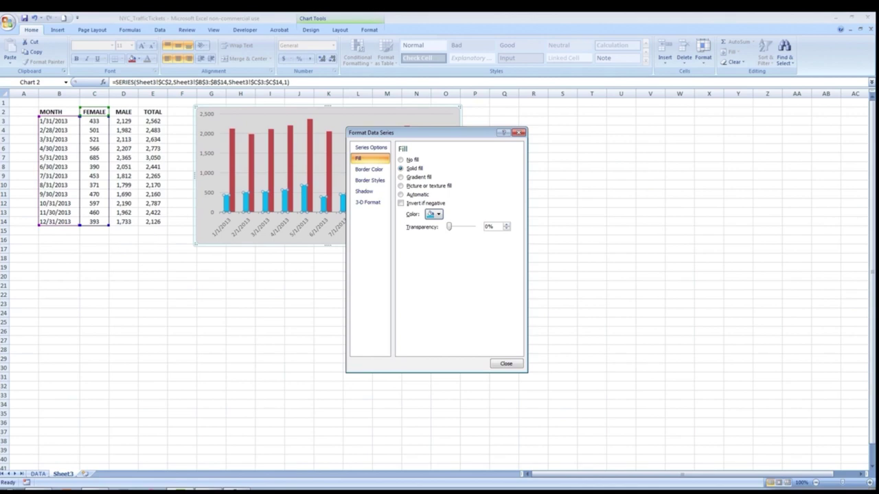
{"action": "left_click", "coordinate": [506, 363]}
{"action": "left_click", "coordinate": [445, 340]}
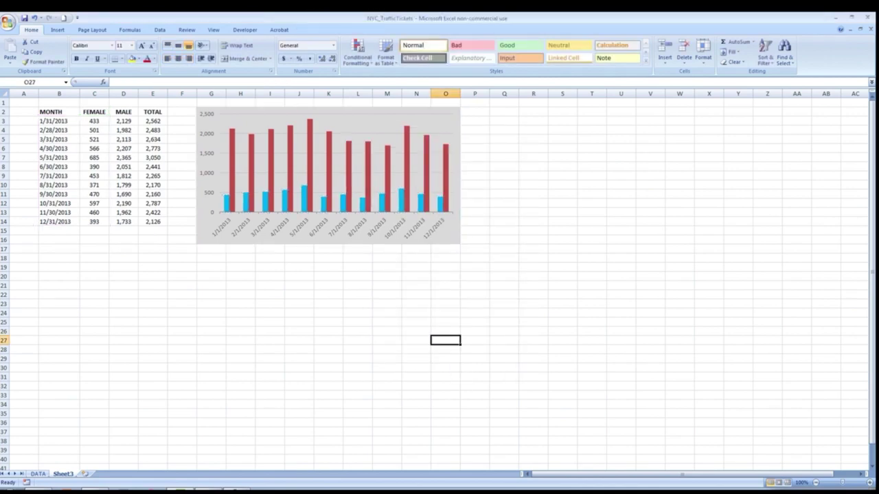
- Give the chart's MALE data series a solid Light Green fill
{"action": "right_click", "coordinate": [330, 155]}
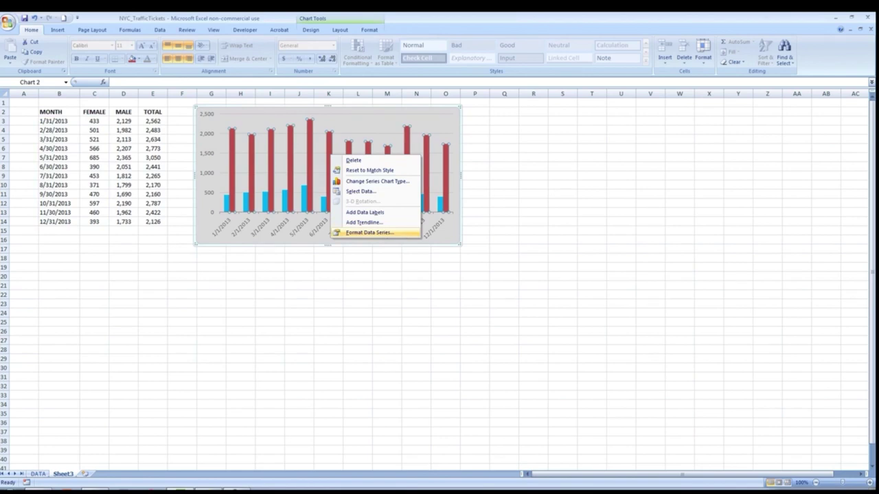
{"action": "left_click", "coordinate": [369, 232]}
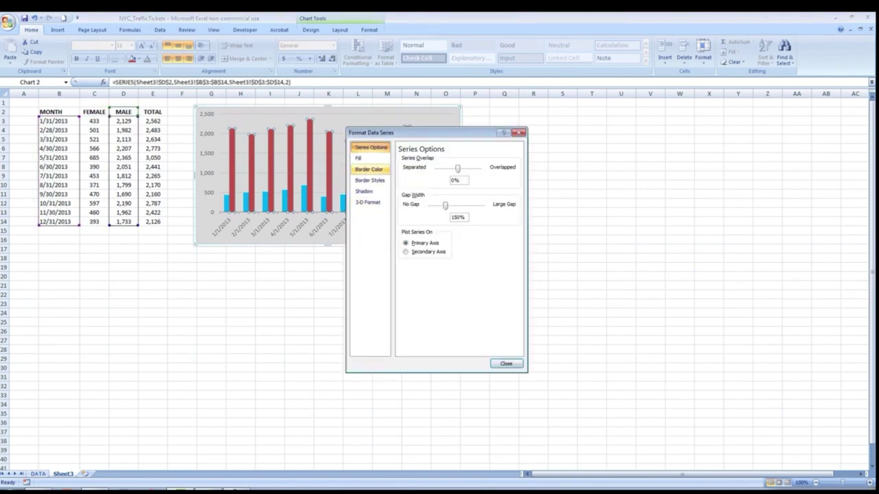
{"action": "left_click", "coordinate": [364, 158]}
{"action": "left_click", "coordinate": [400, 168]}
{"action": "left_click", "coordinate": [436, 215]}
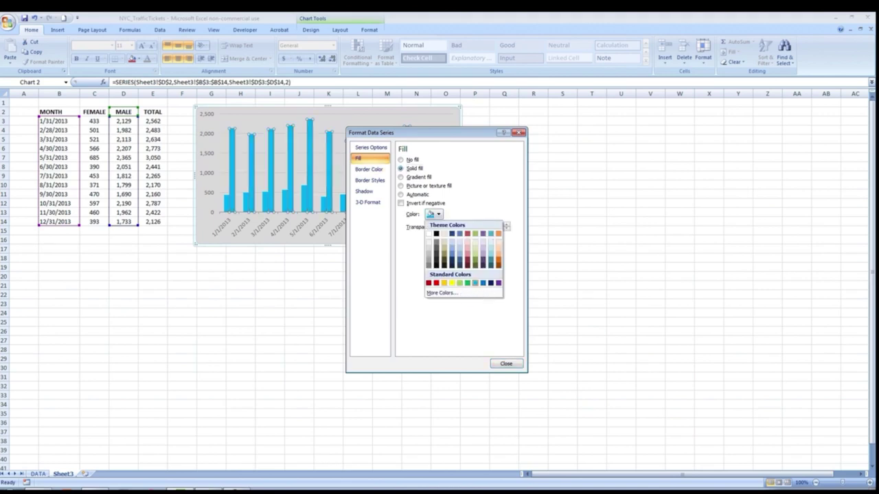
{"action": "left_click", "coordinate": [459, 283]}
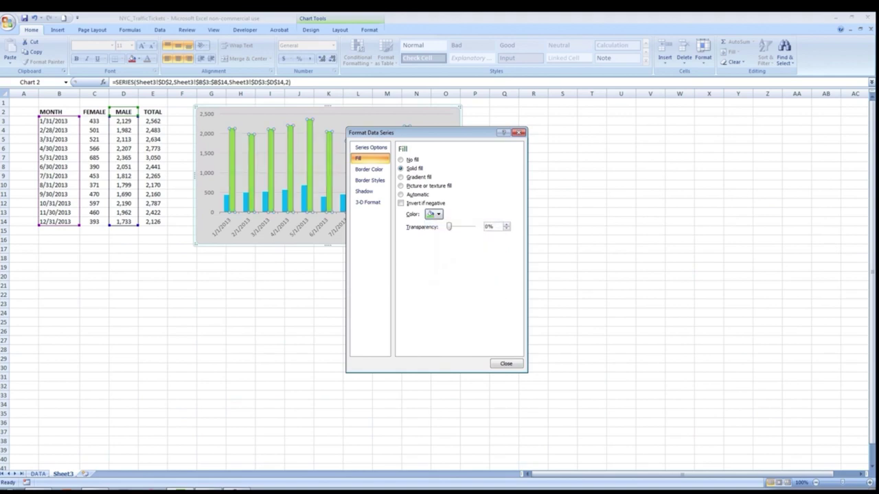
{"action": "left_click", "coordinate": [506, 364]}
{"action": "left_click", "coordinate": [504, 293]}
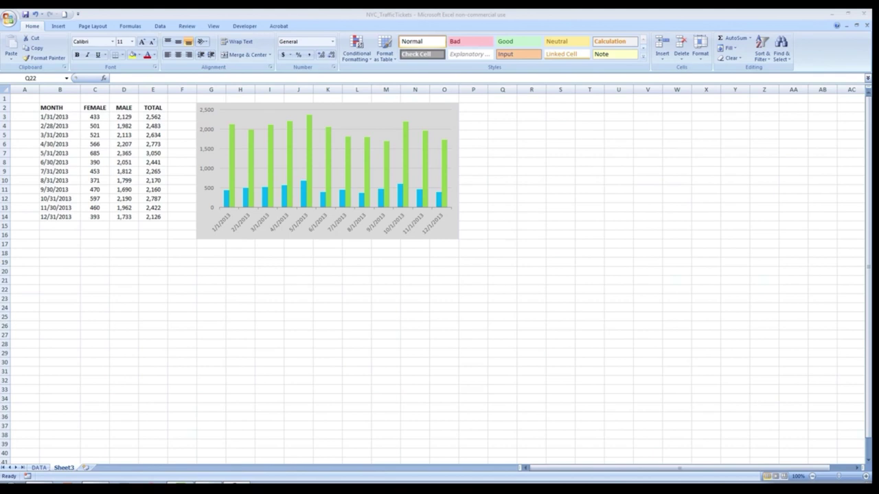
- Enlarge the chart from its lower-right corner so that it extends to column P and row 20
{"action": "left_click", "coordinate": [327, 234]}
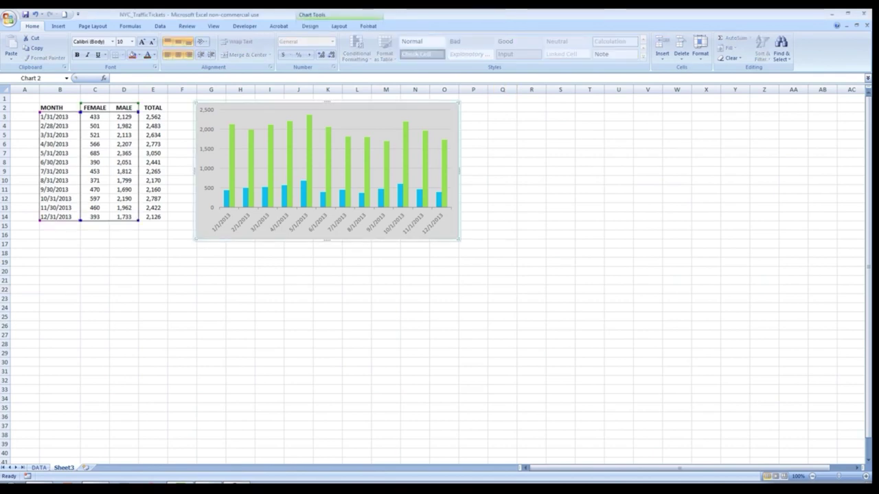
{"action": "left_click_drag", "start_coordinate": [459, 240], "coordinate": [488, 277]}
{"action": "left_click", "coordinate": [350, 123]}
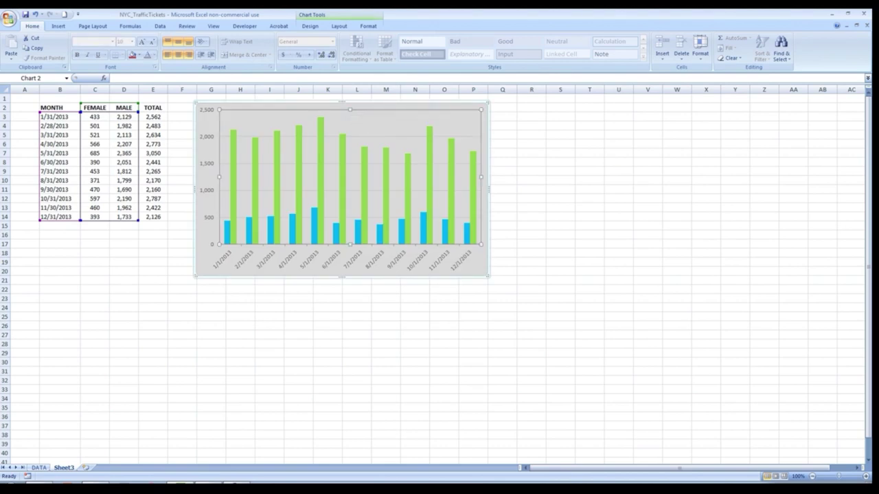
{"action": "left_click", "coordinate": [502, 162]}
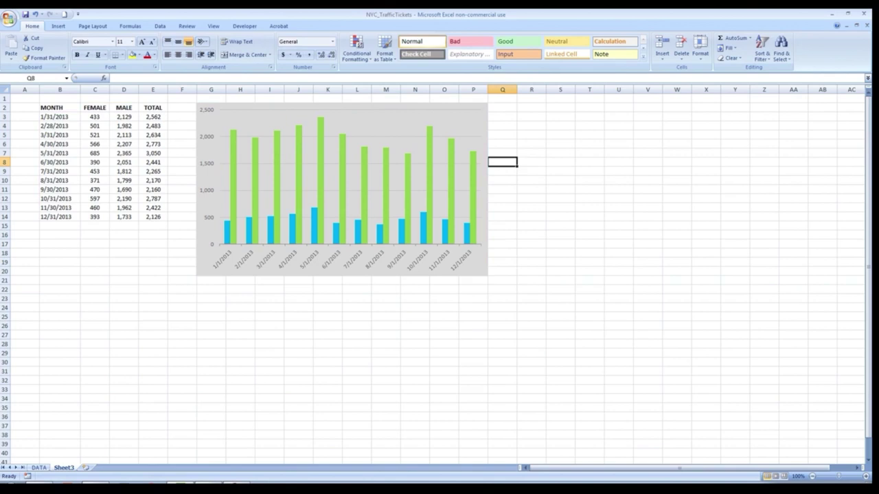
- Lower the top edge of the plot area to leave an empty band above the columns
{"action": "left_click", "coordinate": [484, 162]}
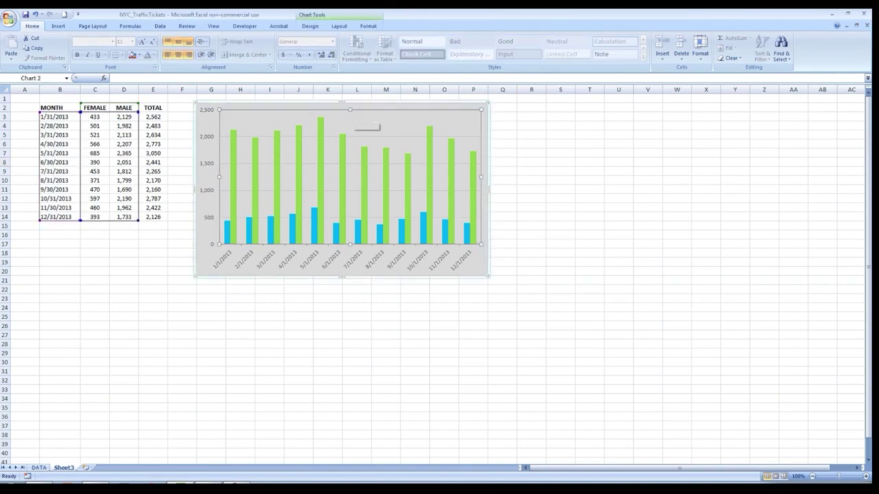
{"action": "left_click_drag", "start_coordinate": [350, 110], "coordinate": [350, 127]}
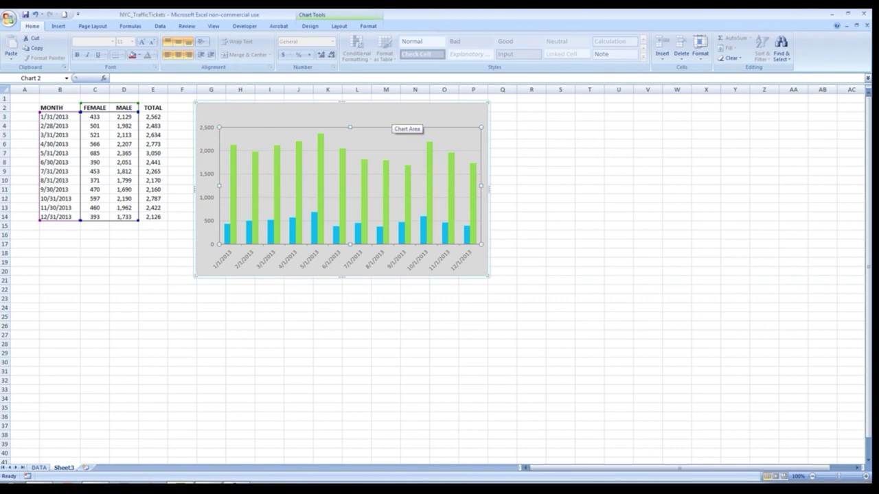
{"action": "left_click", "coordinate": [530, 144]}
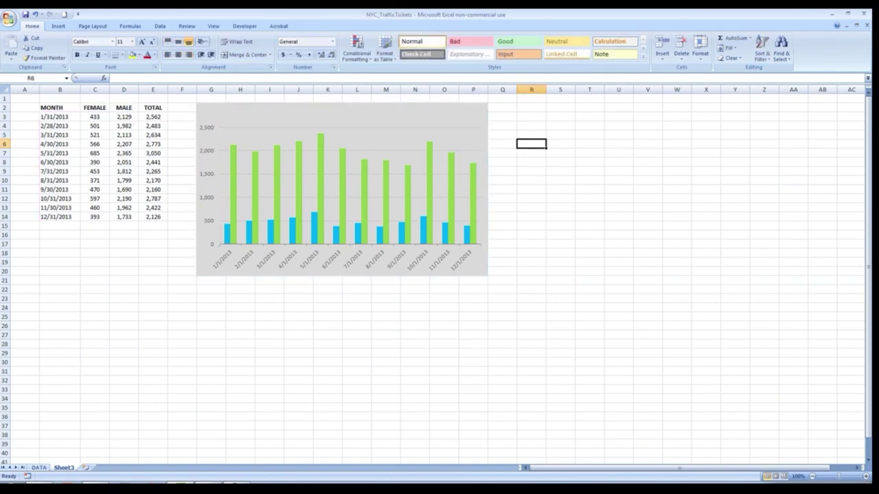
- Add a chart title above the columns and move it to the chart's upper-left corner
{"action": "left_click", "coordinate": [480, 121]}
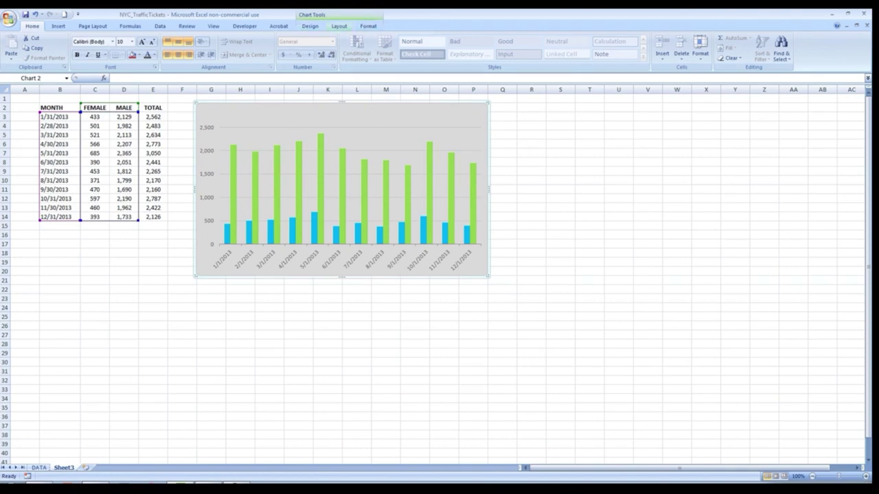
{"action": "left_click", "coordinate": [339, 27]}
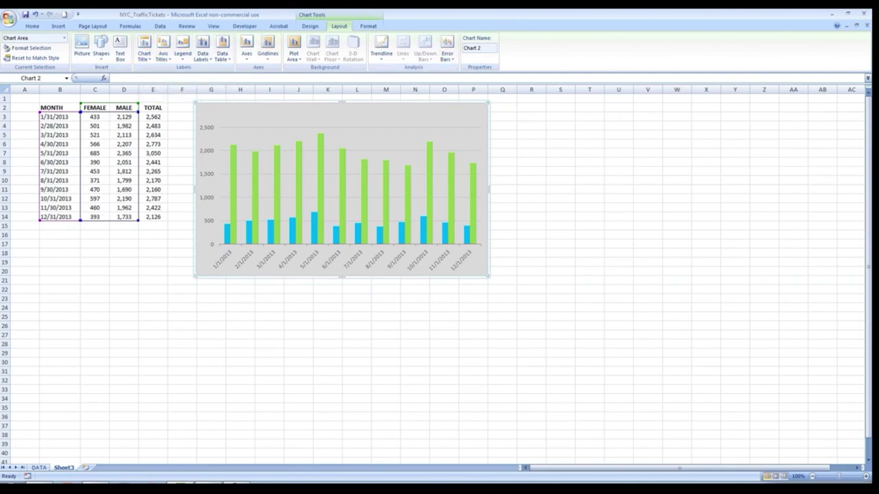
{"action": "left_click", "coordinate": [144, 51]}
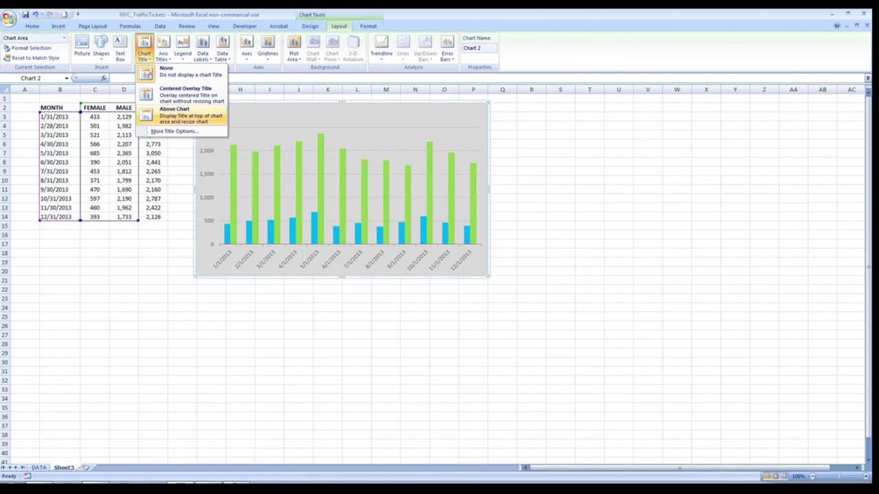
{"action": "left_click", "coordinate": [180, 115]}
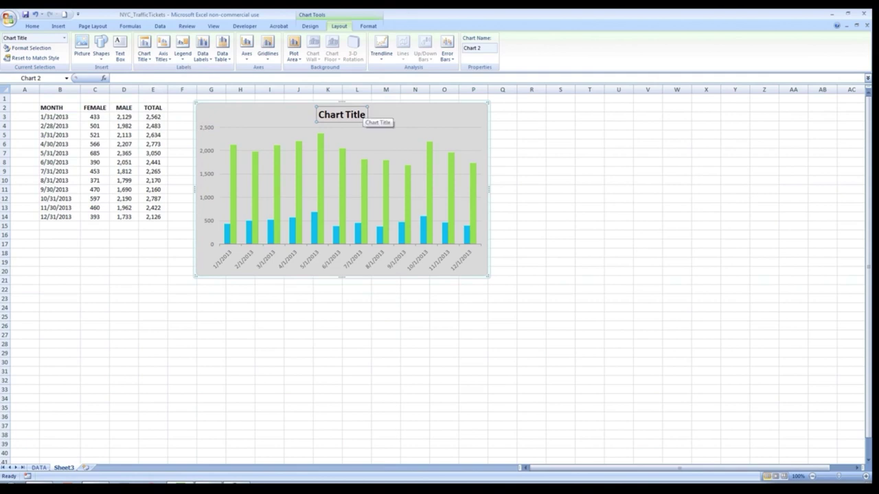
{"action": "left_click_drag", "start_coordinate": [363, 109], "coordinate": [349, 108]}
{"action": "left_click_drag", "start_coordinate": [285, 119], "coordinate": [266, 115]}
{"action": "left_click_drag", "start_coordinate": [266, 115], "coordinate": [219, 113]}
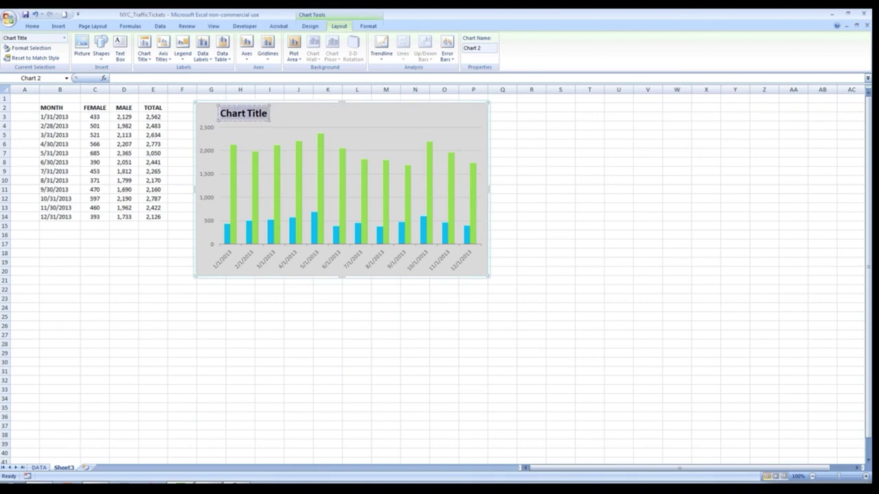
- Replace the placeholder title text with "NYC Traffic Tickets 2013"
{"action": "mouse_move", "coordinate": [255, 164]}
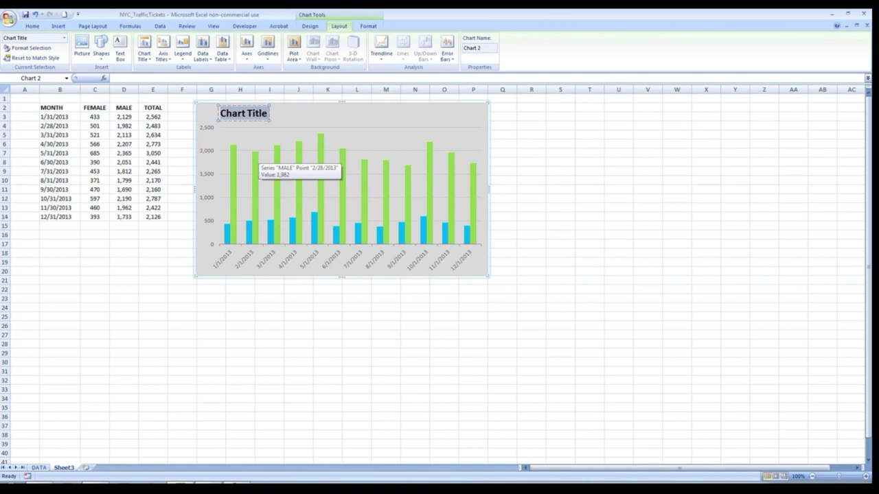
{"action": "type", "text": "NYC"}
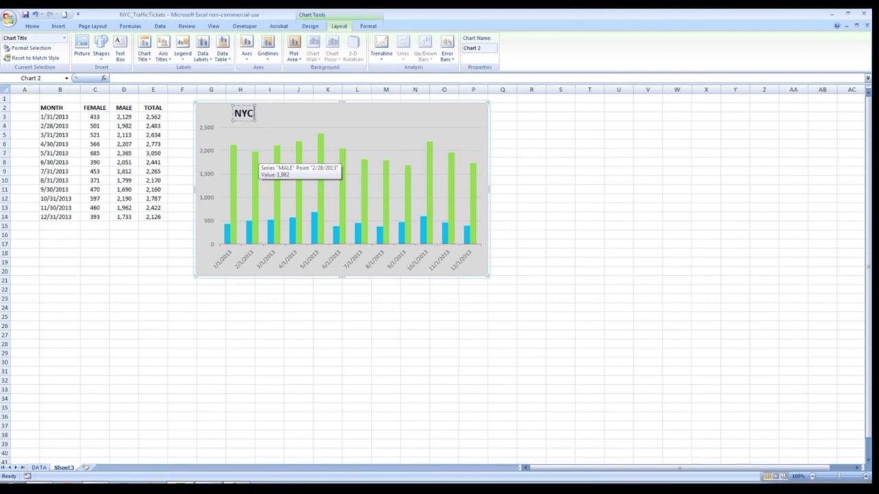
{"action": "type", "text": " Traffice Ticket"}
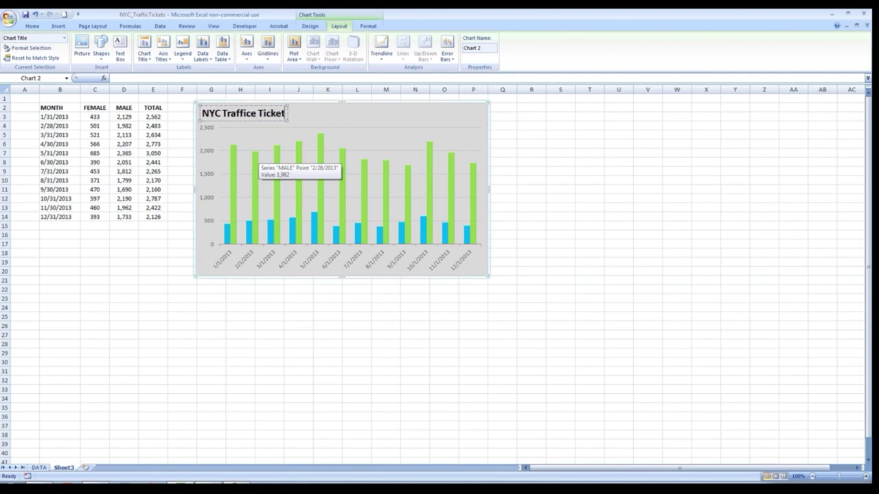
{"action": "type", "text": "s 2013"}
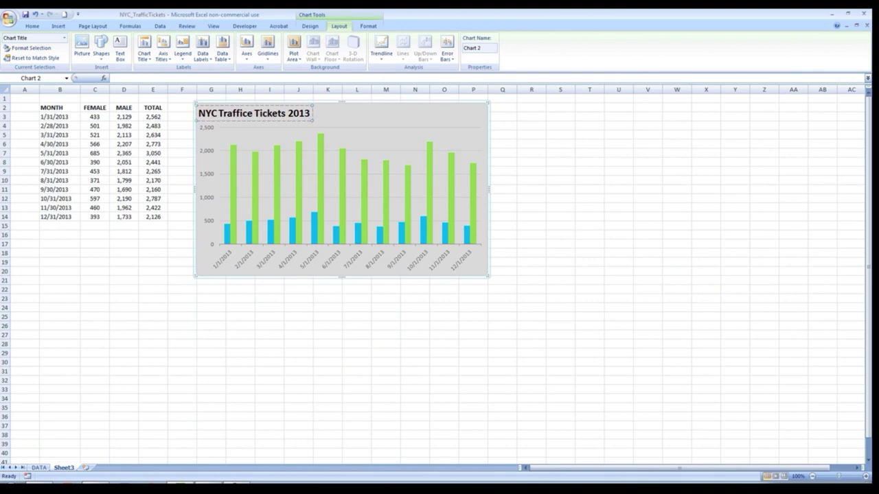
{"action": "left_click", "coordinate": [253, 113]}
{"action": "key", "text": "Delete"}
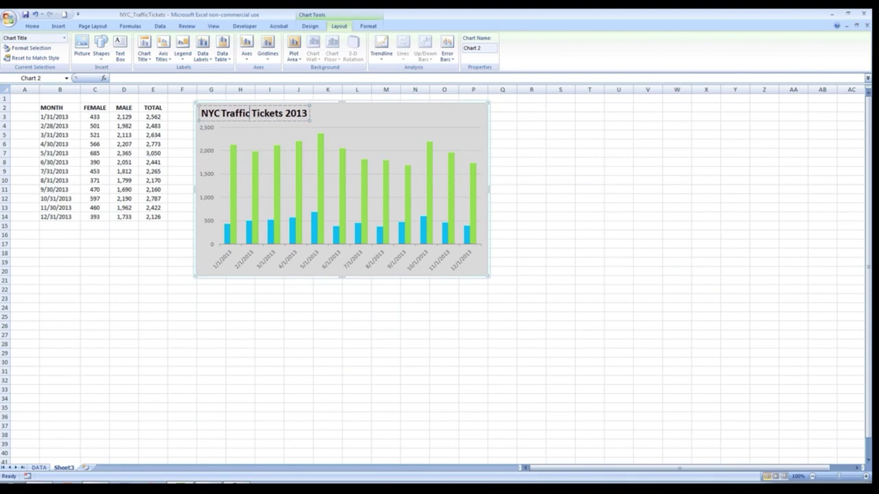
- Add a second line to the chart title reading "Female & Male Comparison"
{"action": "key", "text": "Return"}
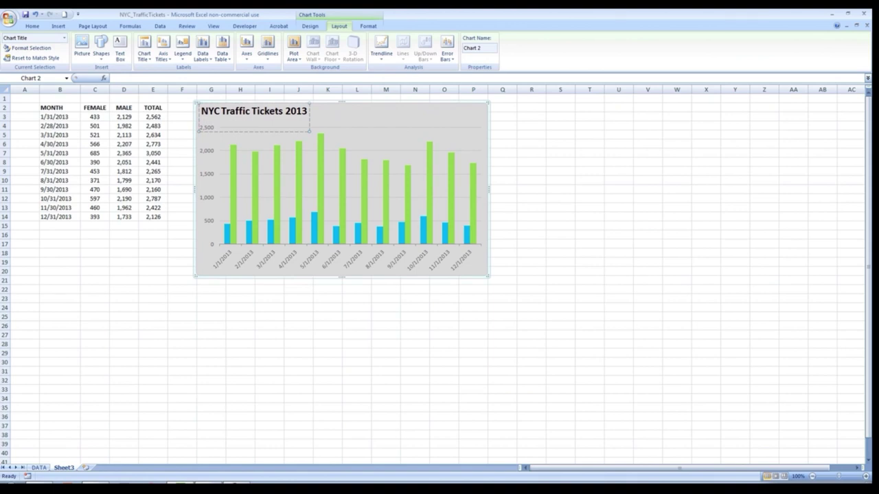
{"action": "type", "text": "Female & Male CO"}
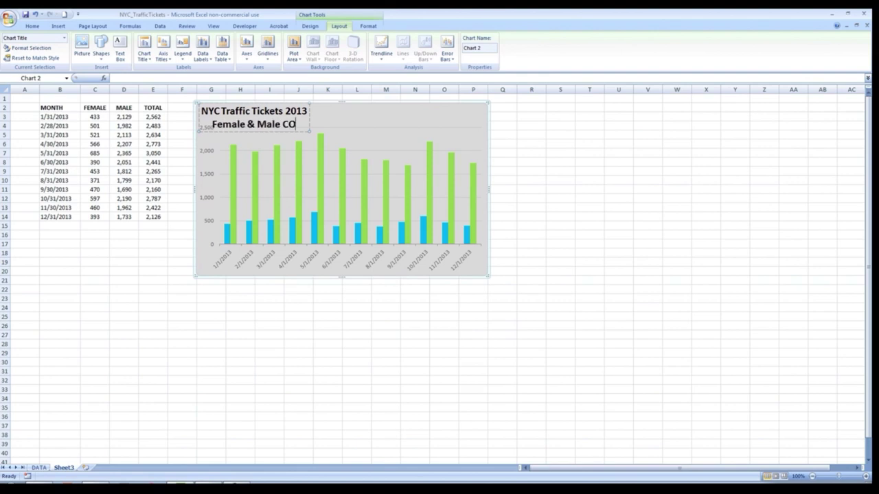
{"action": "type", "text": "mpari"}
{"action": "key", "text": "BackSpace"}
{"action": "key", "text": "BackSpace"}
{"action": "key", "text": "BackSpace"}
{"action": "key", "text": "BackSpace"}
{"action": "key", "text": "BackSpace"}
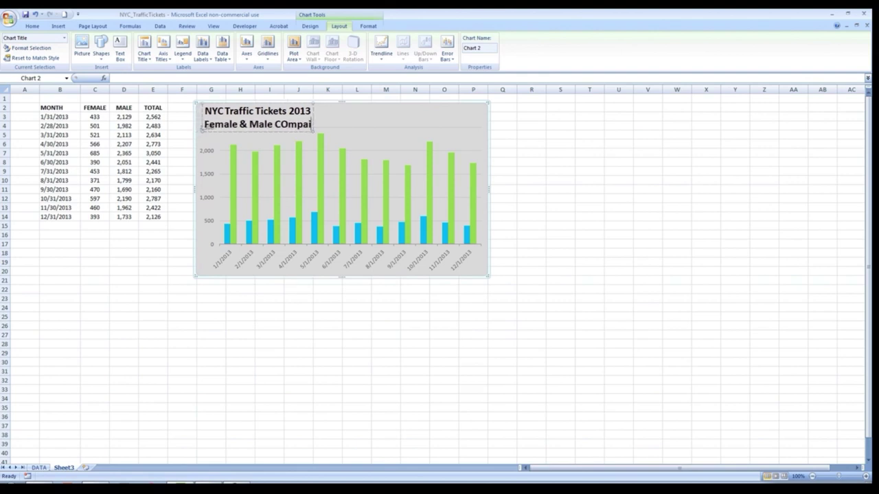
{"action": "key", "text": "BackSpace"}
{"action": "type", "text": "omp"}
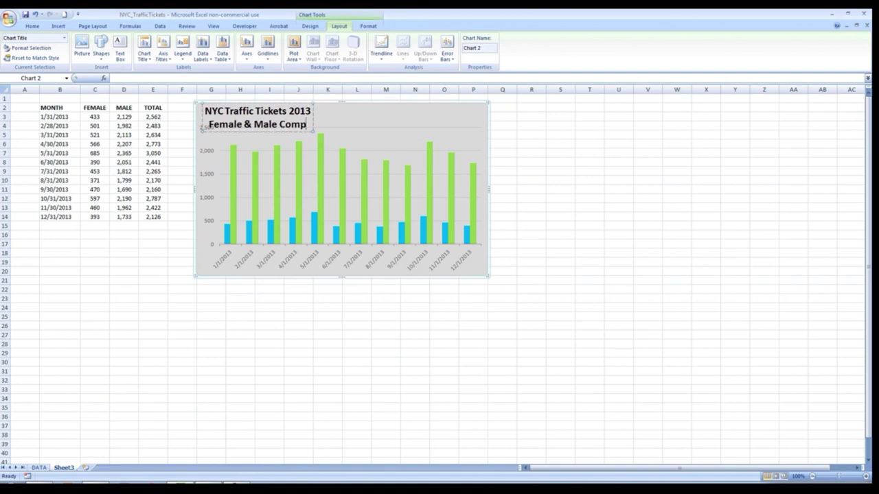
{"action": "type", "text": "arison"}
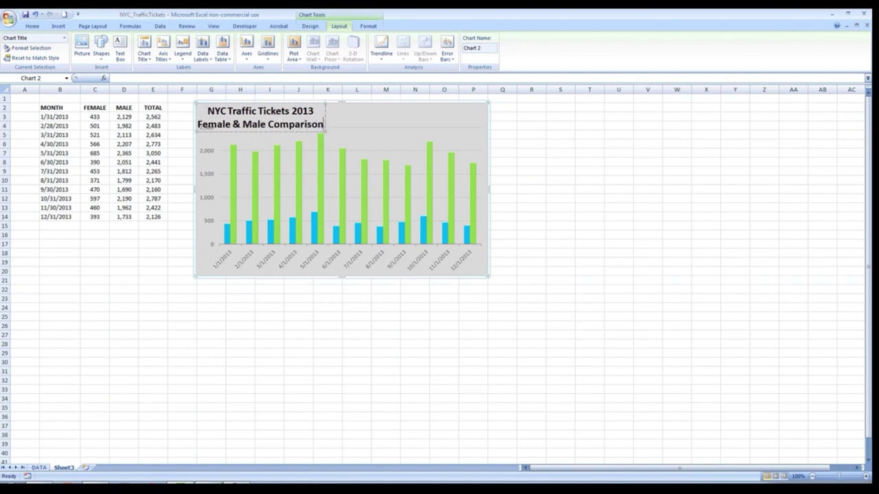
- Left-align both title lines at font size 14 and line the title up with the left edge of the plot area
{"action": "left_click_drag", "start_coordinate": [323, 125], "coordinate": [205, 111]}
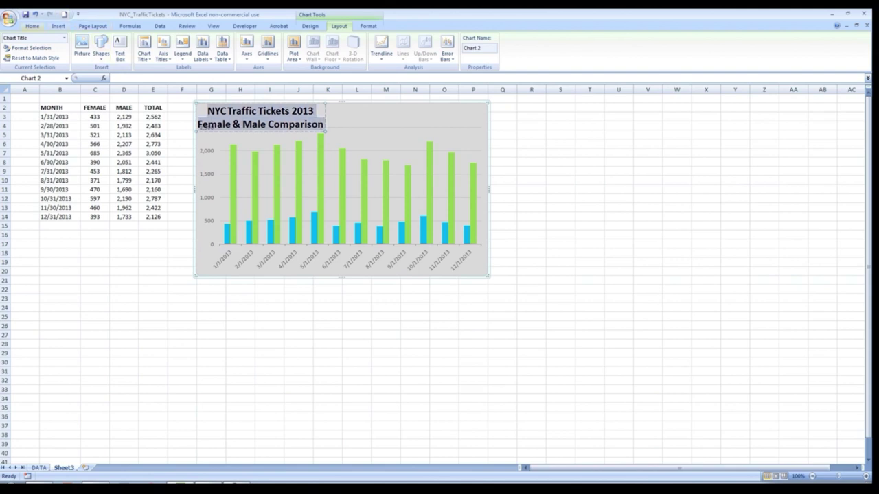
{"action": "left_click", "coordinate": [32, 26]}
{"action": "left_click", "coordinate": [167, 54]}
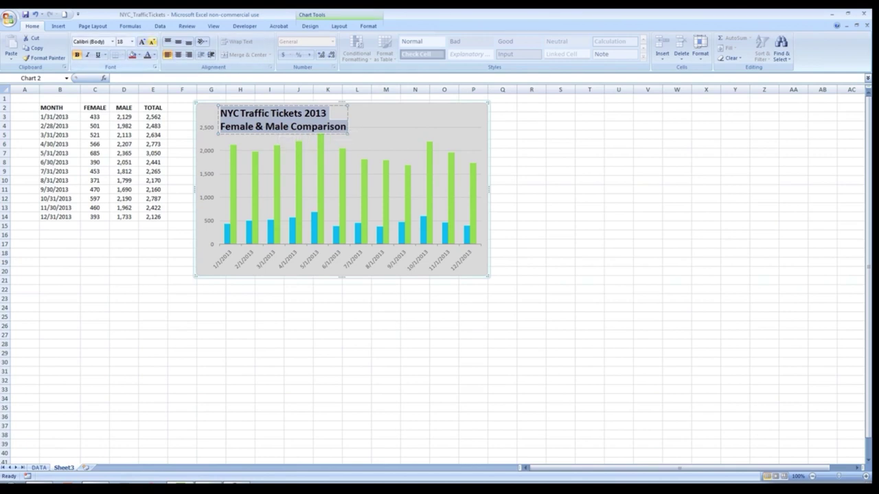
{"action": "left_click", "coordinate": [152, 42]}
{"action": "left_click", "coordinate": [152, 42]}
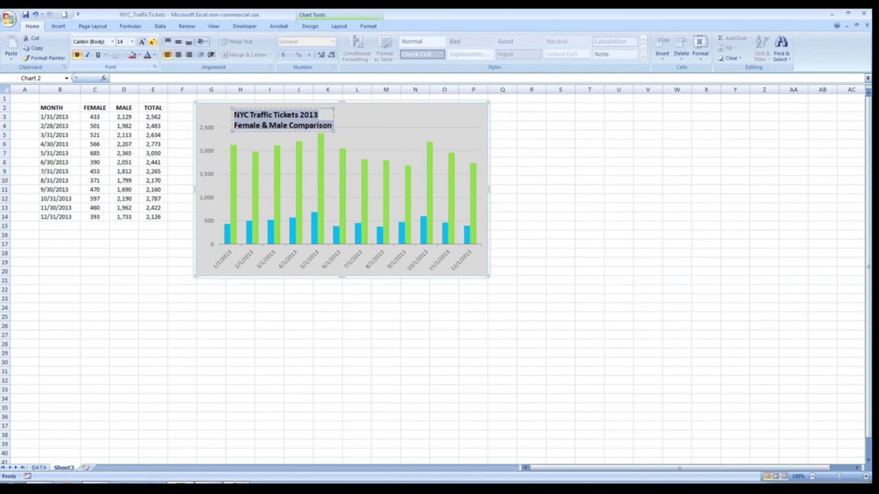
{"action": "left_click_drag", "start_coordinate": [316, 109], "coordinate": [302, 106]}
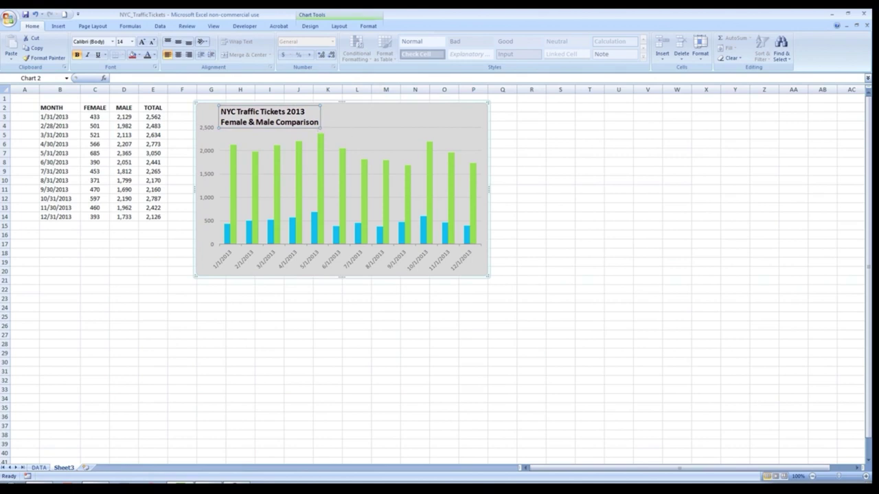
- Reduce the title's second line to font size 11 and realign the title with the plot area's left edge
{"action": "left_click_drag", "start_coordinate": [319, 122], "coordinate": [221, 123]}
{"action": "left_click", "coordinate": [151, 42]}
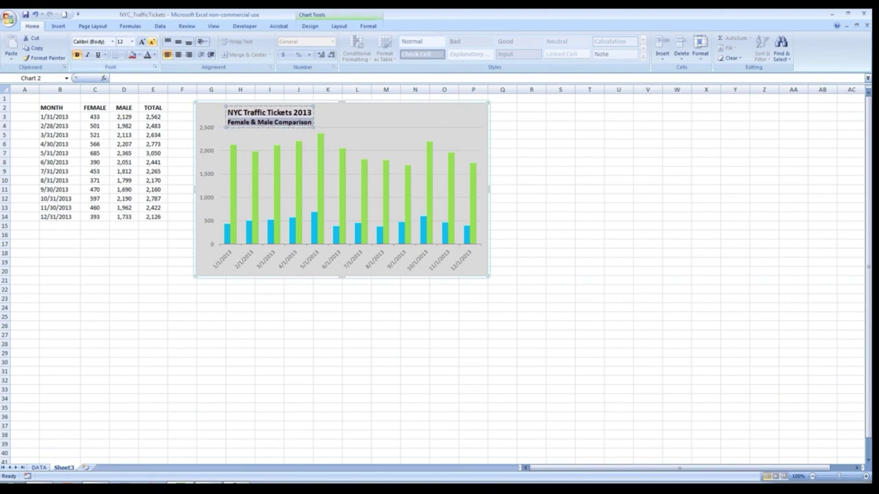
{"action": "left_click", "coordinate": [152, 42]}
{"action": "left_click_drag", "start_coordinate": [269, 106], "coordinate": [261, 105]}
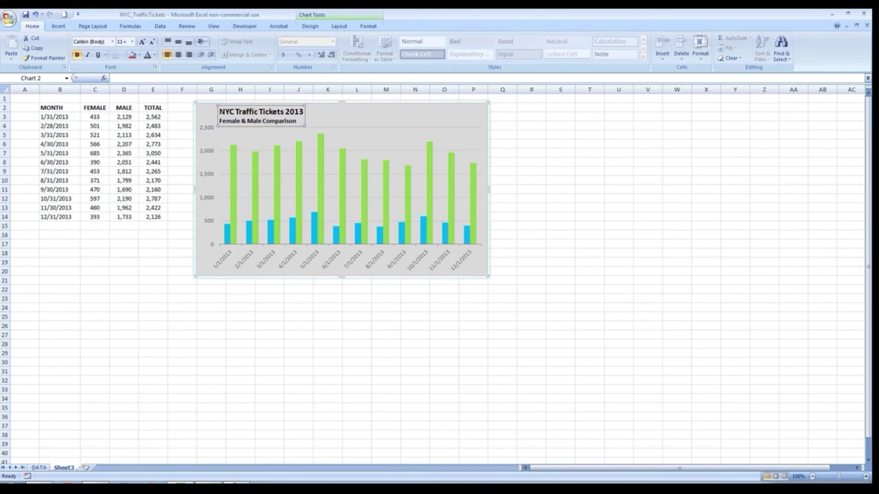
{"action": "left_click", "coordinate": [561, 162]}
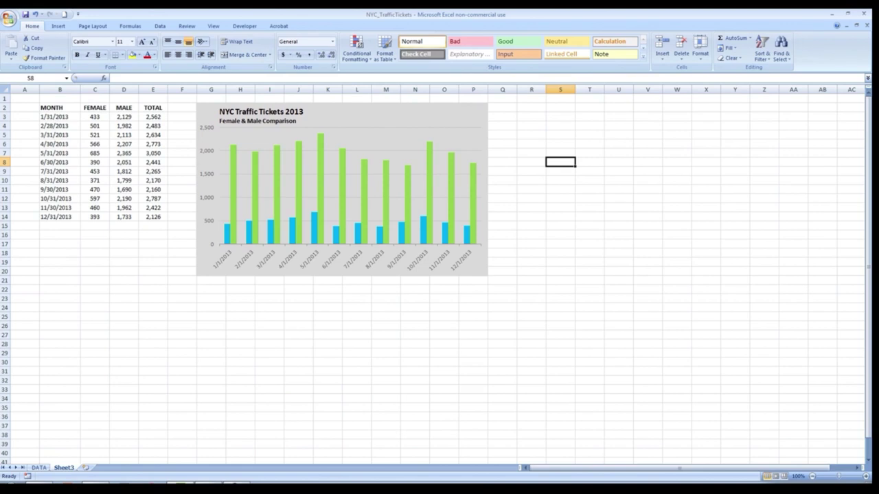
{"action": "left_click", "coordinate": [618, 180]}
- Show the chart legend at right and move it to the chart's upper-right corner, above the columns
{"action": "left_click", "coordinate": [391, 114]}
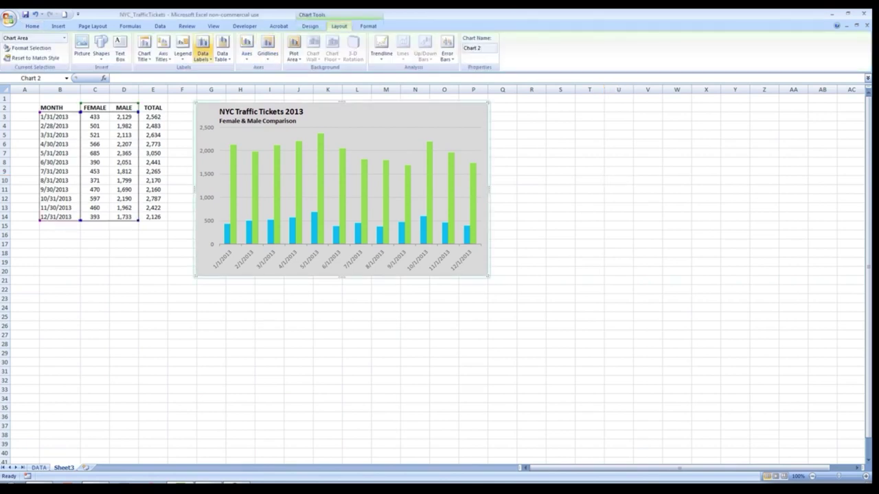
{"action": "left_click", "coordinate": [183, 49]}
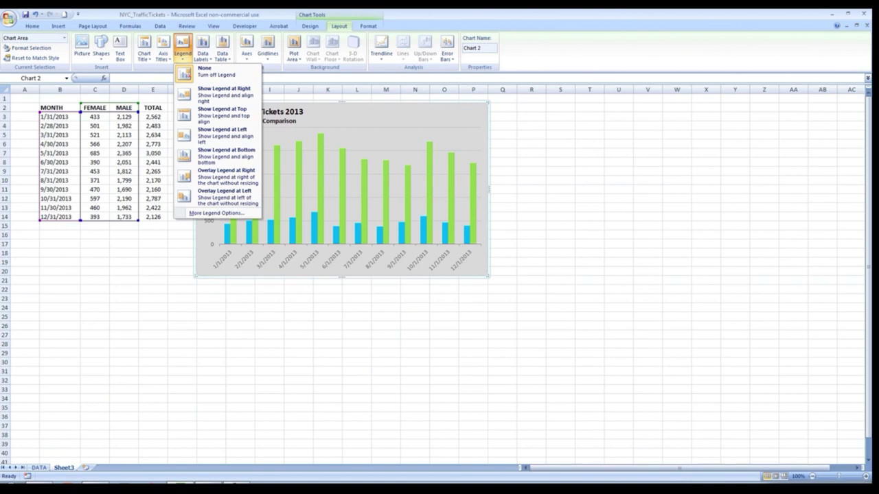
{"action": "left_click", "coordinate": [223, 94]}
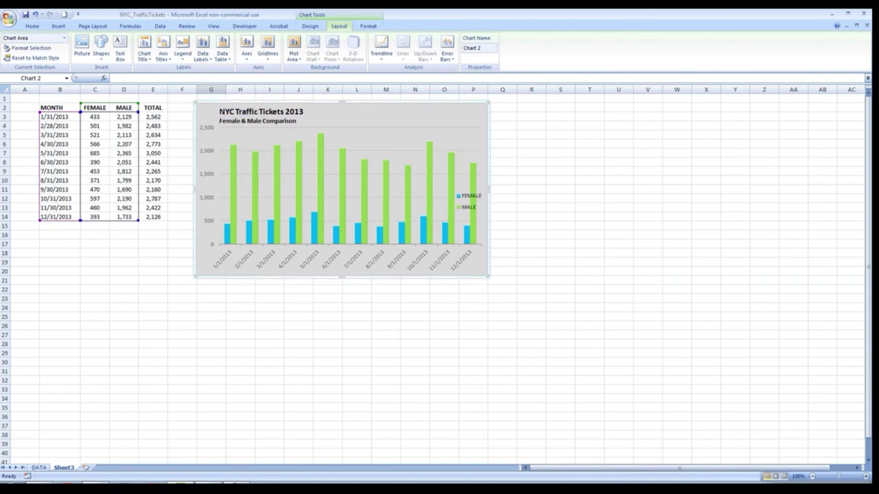
{"action": "left_click", "coordinate": [469, 201]}
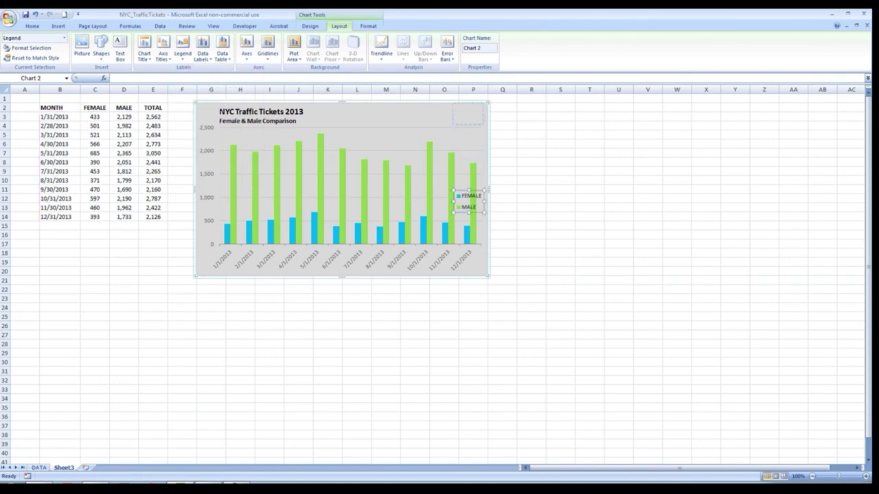
{"action": "left_click_drag", "start_coordinate": [467, 114], "coordinate": [467, 113]}
{"action": "left_click", "coordinate": [453, 137]}
{"action": "left_click", "coordinate": [467, 114]}
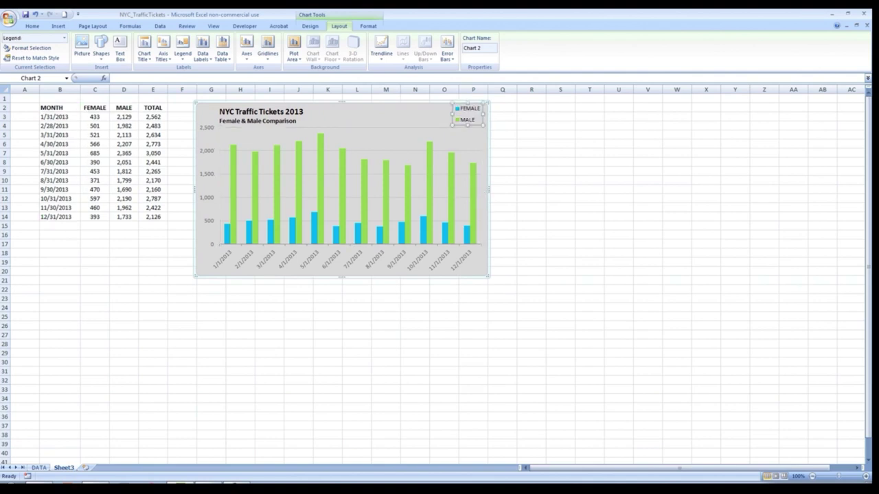
- Shift the legend slightly down so that it sits level with the two title lines
{"action": "left_click", "coordinate": [470, 109]}
{"action": "left_click", "coordinate": [468, 119]}
{"action": "left_click", "coordinate": [433, 114]}
{"action": "left_click", "coordinate": [467, 118]}
{"action": "left_click", "coordinate": [467, 120]}
{"action": "left_click", "coordinate": [471, 109]}
{"action": "left_click", "coordinate": [482, 112]}
{"action": "left_click_drag", "start_coordinate": [483, 111], "coordinate": [483, 116]}
{"action": "key", "text": "Down"}
{"action": "key", "text": "Down"}
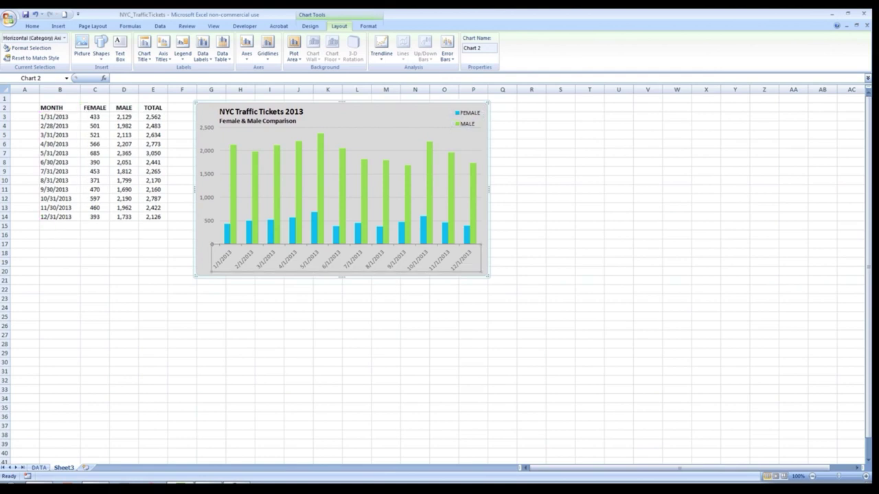
{"action": "left_click", "coordinate": [503, 126]}
{"action": "left_click", "coordinate": [589, 162]}
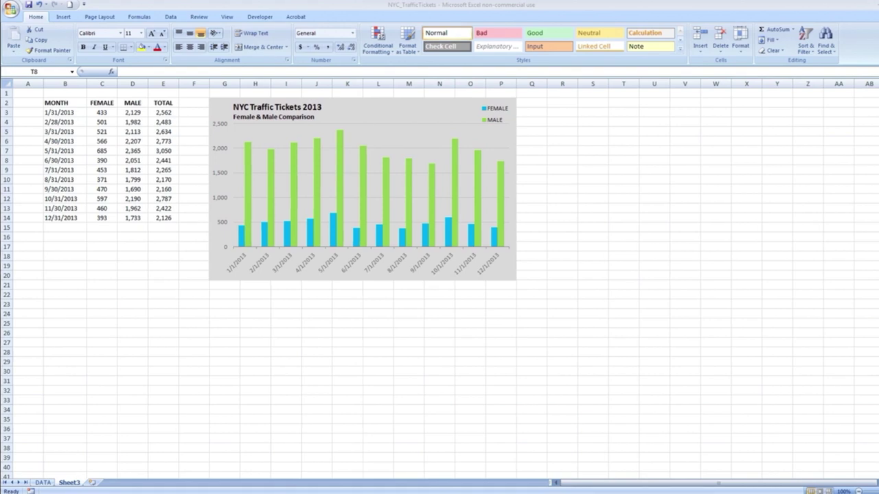
- Duplicate the finished column chart, placing the copy below the original at cell G22
{"action": "left_click", "coordinate": [429, 112]}
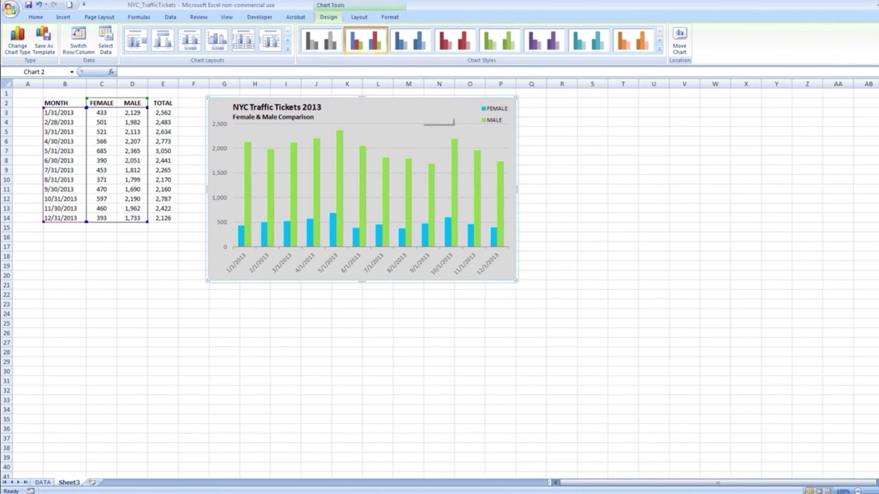
{"action": "left_click", "coordinate": [224, 295]}
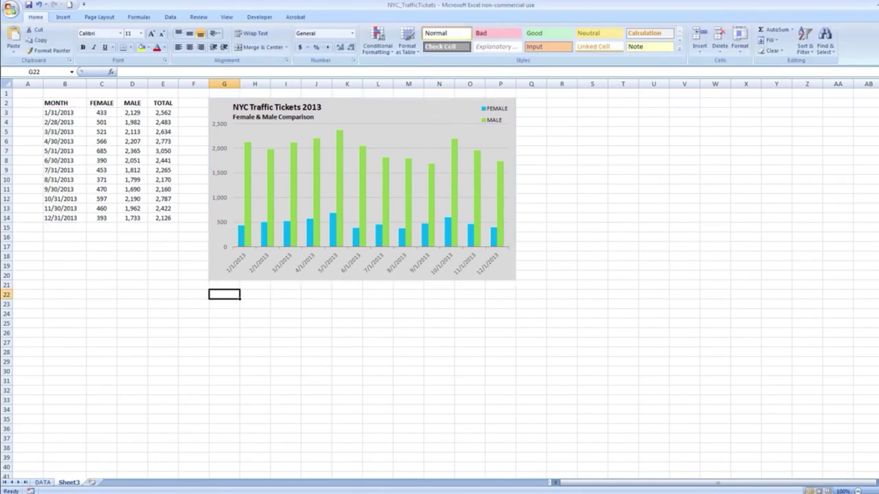
{"action": "key", "text": "ctrl+v"}
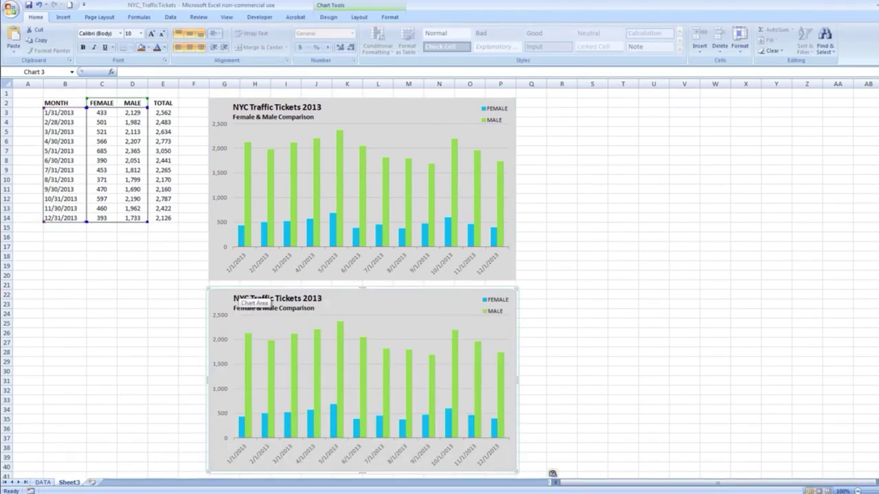
{"action": "left_click", "coordinate": [592, 275]}
- Change the MALE series in the lower, duplicated chart from columns to a basic line
{"action": "scroll", "coordinate": [305, 284], "scroll_direction": "down", "scroll_amount": 1}
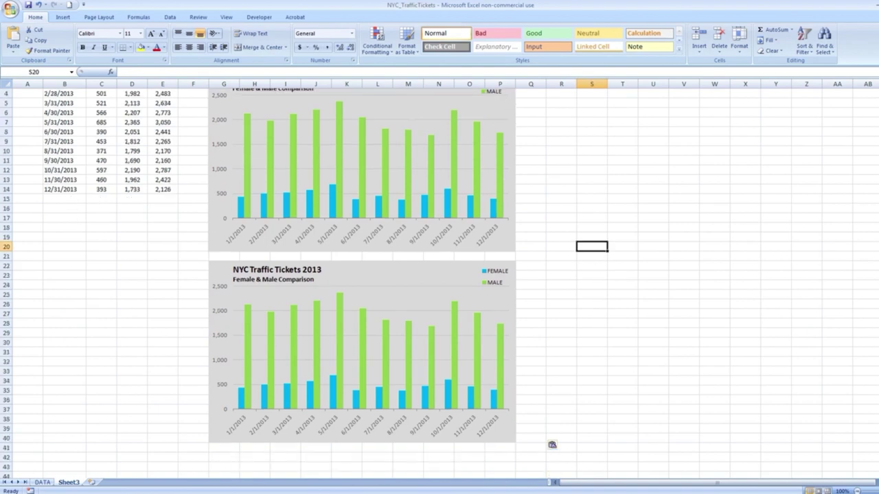
{"action": "scroll", "coordinate": [362, 275], "scroll_direction": "down", "scroll_amount": 4}
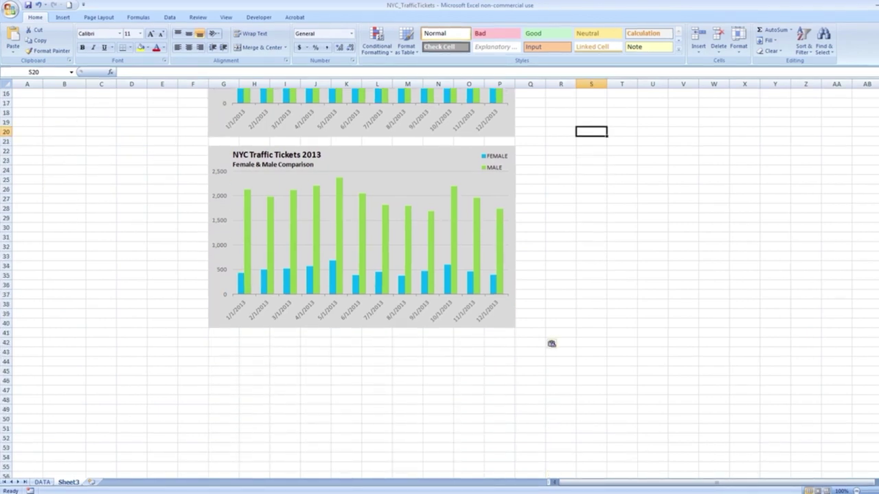
{"action": "left_click", "coordinate": [248, 235]}
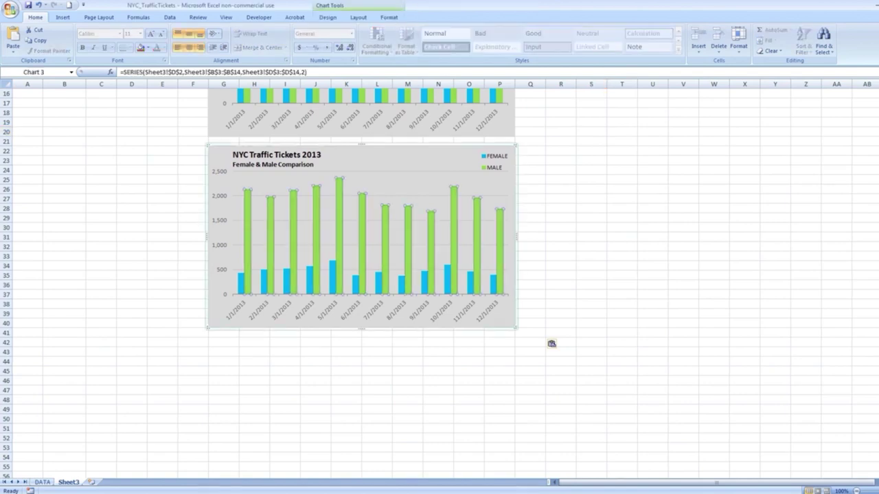
{"action": "right_click", "coordinate": [248, 234]}
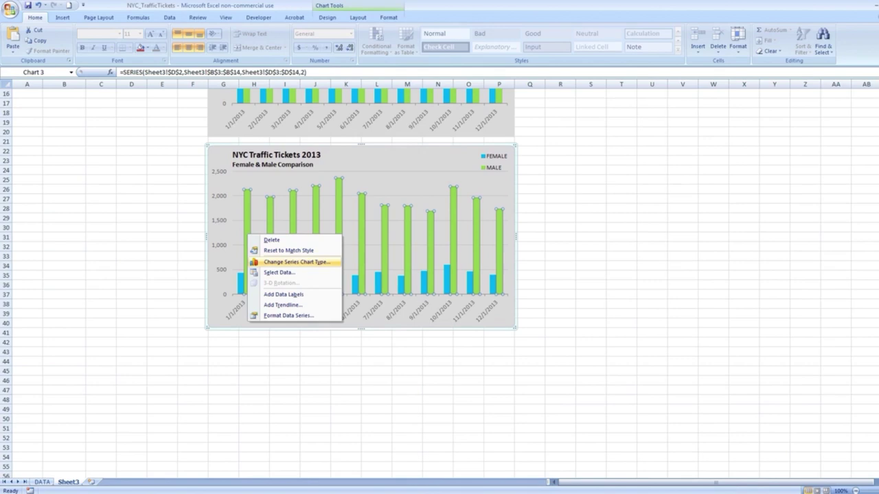
{"action": "left_click", "coordinate": [296, 261]}
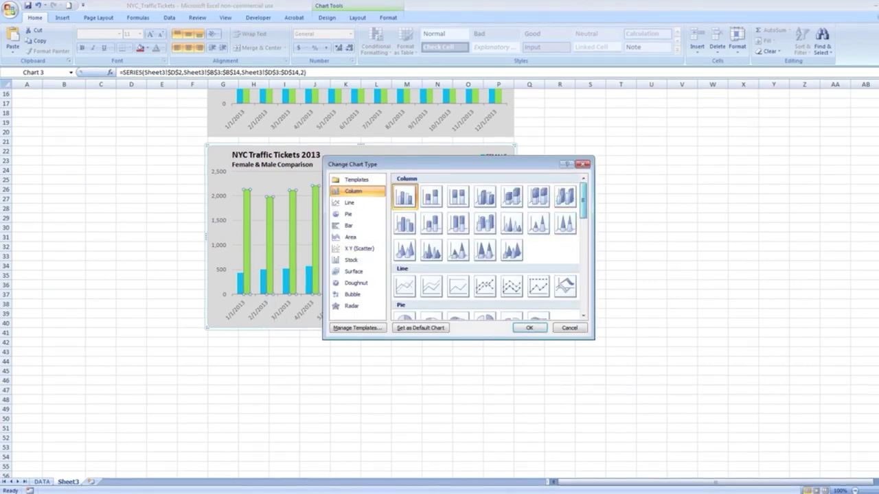
{"action": "scroll", "coordinate": [487, 247], "scroll_direction": "down", "scroll_amount": 2}
{"action": "scroll", "coordinate": [487, 248], "scroll_direction": "down", "scroll_amount": 1}
{"action": "scroll", "coordinate": [488, 248], "scroll_direction": "down", "scroll_amount": 1}
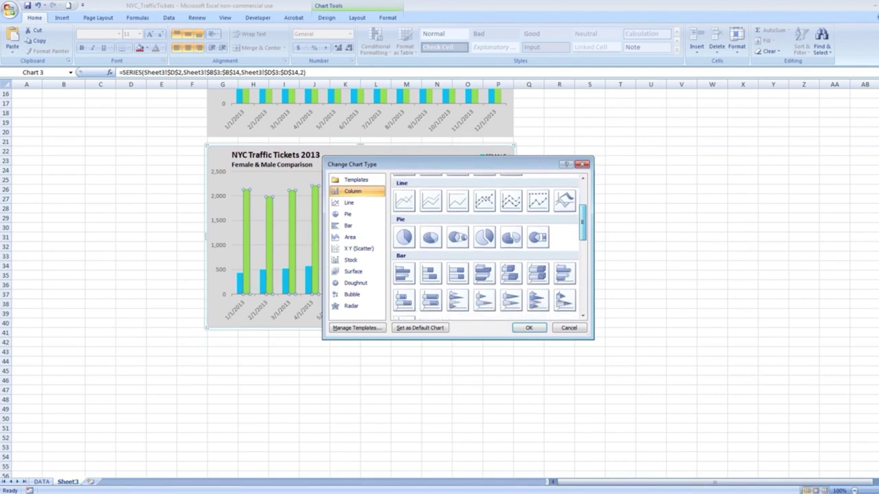
{"action": "scroll", "coordinate": [487, 247], "scroll_direction": "down", "scroll_amount": 1}
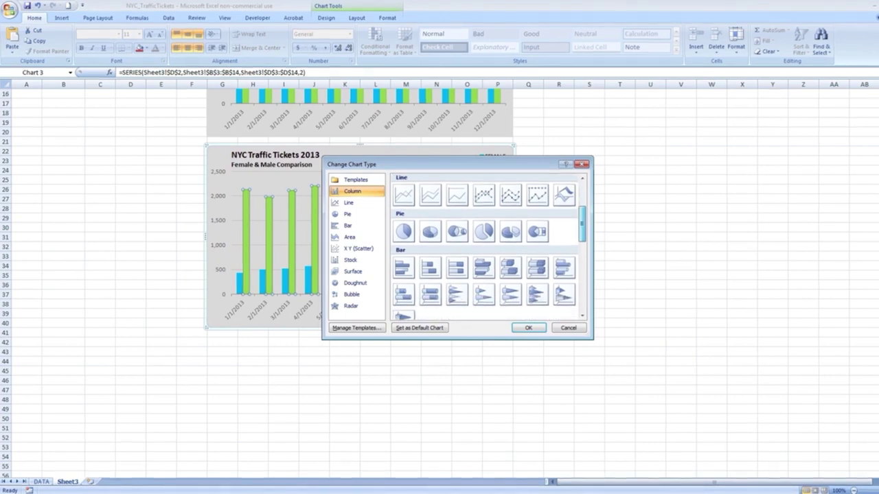
{"action": "scroll", "coordinate": [487, 247], "scroll_direction": "up", "scroll_amount": 1}
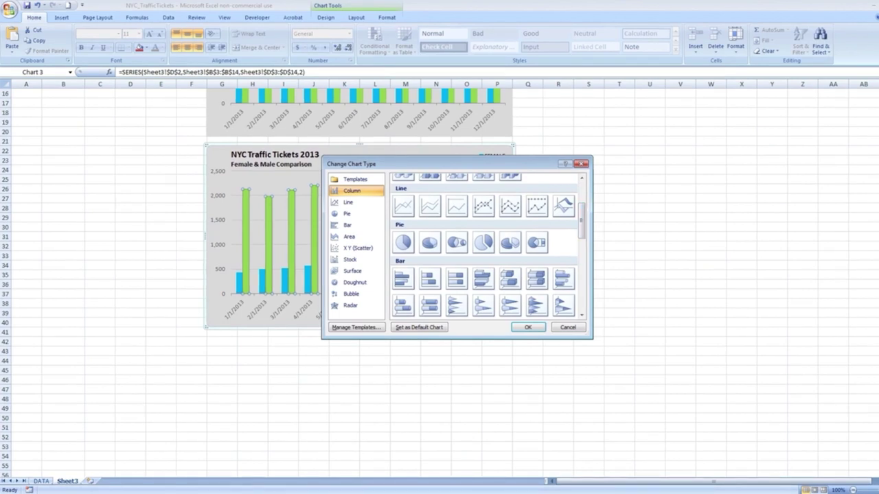
{"action": "left_click", "coordinate": [403, 205]}
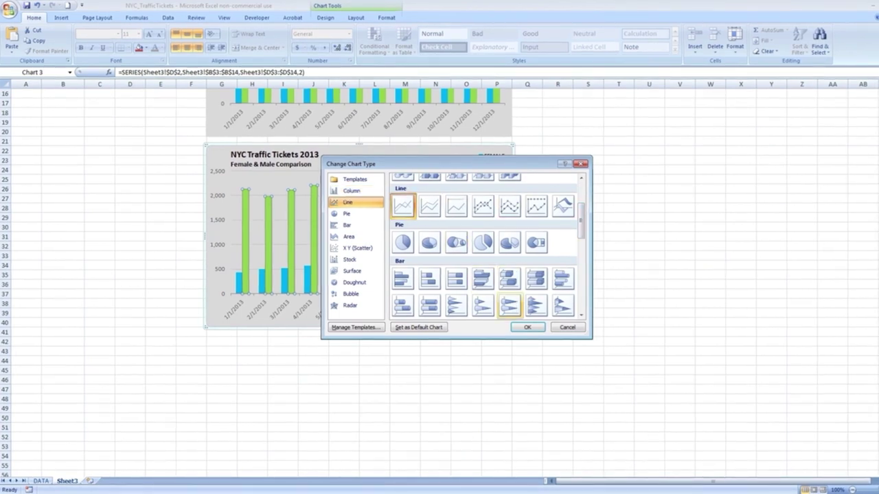
{"action": "left_click", "coordinate": [528, 327]}
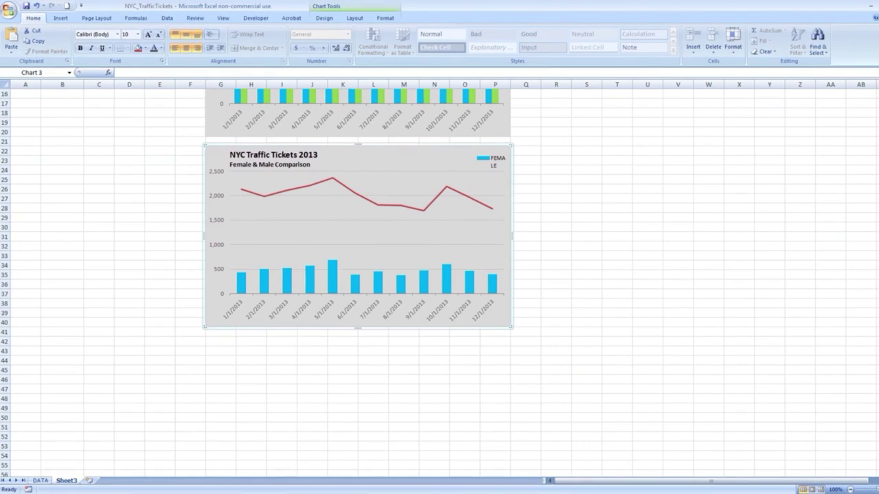
- Change the FEMALE series in the lower chart to the same basic line chart type
{"action": "left_click", "coordinate": [445, 274]}
{"action": "right_click", "coordinate": [445, 274]}
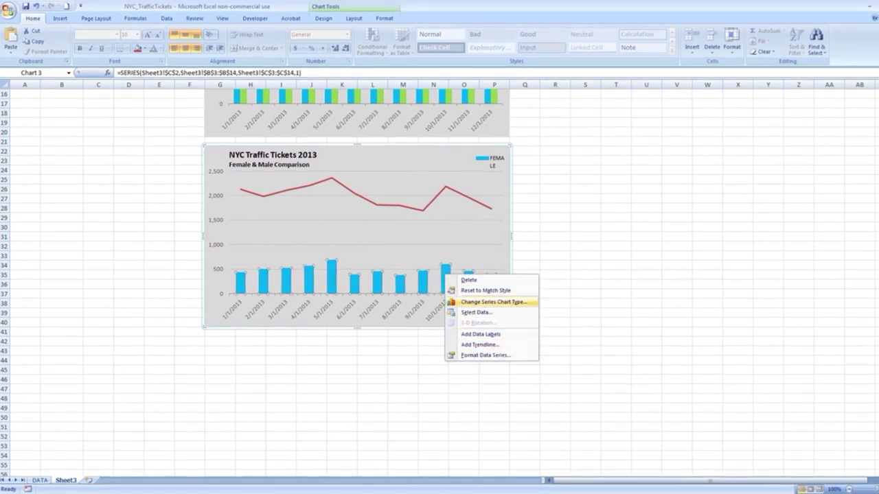
{"action": "left_click", "coordinate": [493, 302]}
{"action": "left_click", "coordinate": [400, 285]}
{"action": "left_click", "coordinate": [524, 327]}
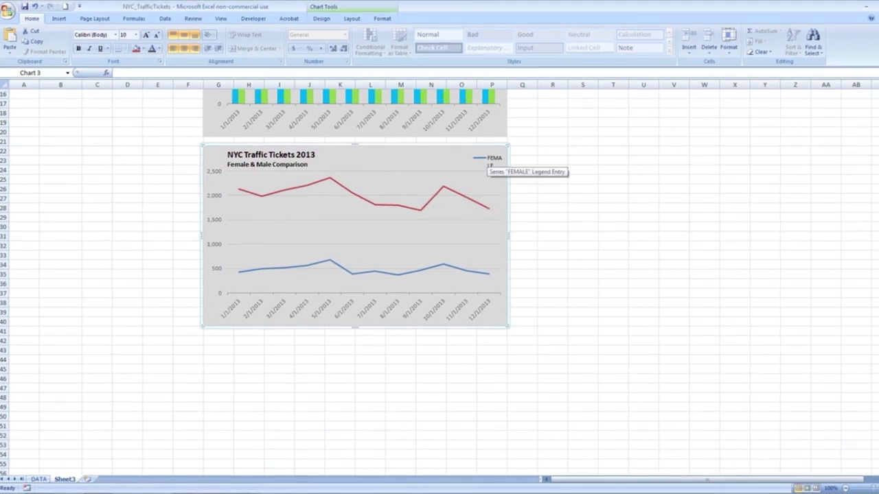
- Widen the lower chart's legend so that both the FEMALE and MALE entries fit on single lines
{"action": "left_click", "coordinate": [488, 162]}
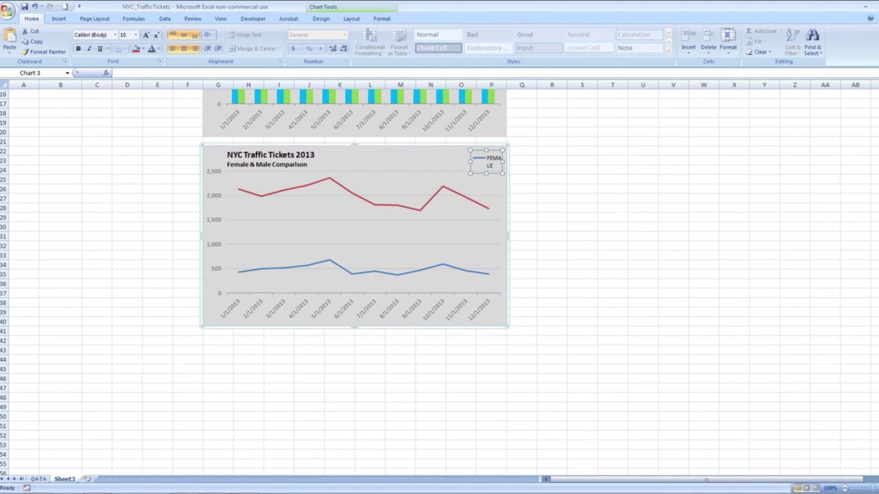
{"action": "left_click_drag", "start_coordinate": [447, 162], "coordinate": [437, 162]}
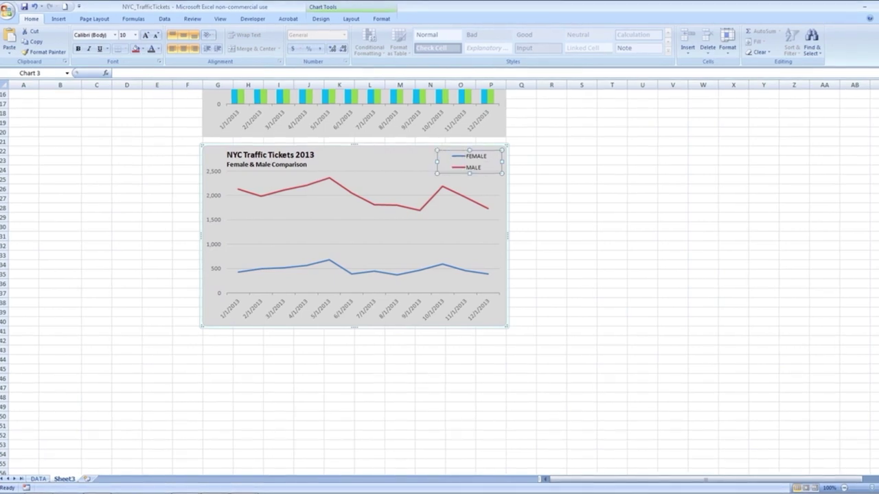
{"action": "left_click", "coordinate": [521, 169]}
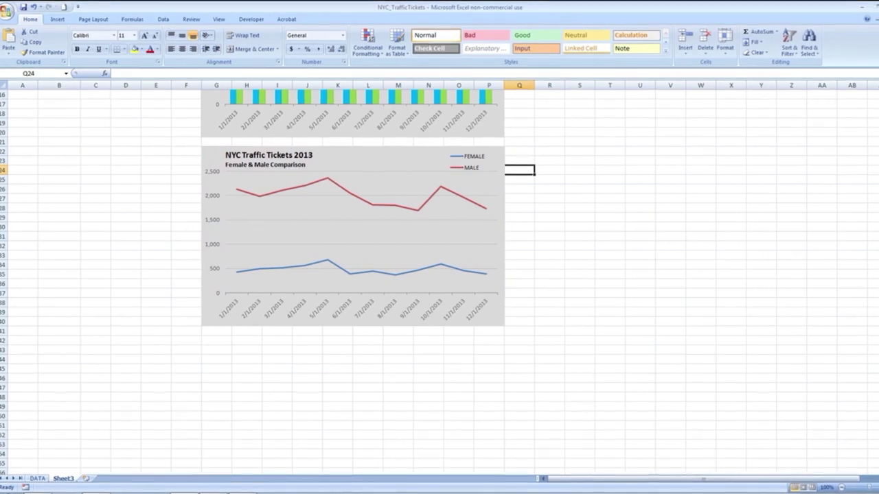
- Format the MALE line in the lower chart as a solid line in standard Light Green
{"action": "right_click", "coordinate": [464, 199]}
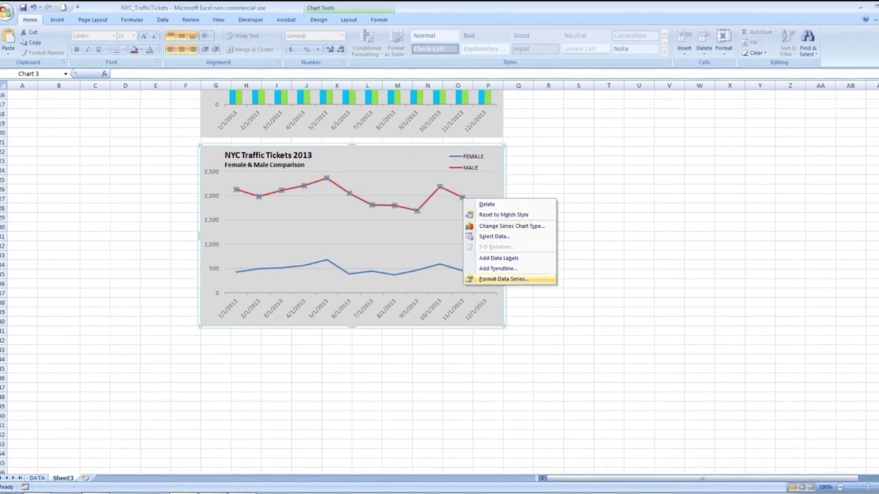
{"action": "left_click", "coordinate": [503, 278]}
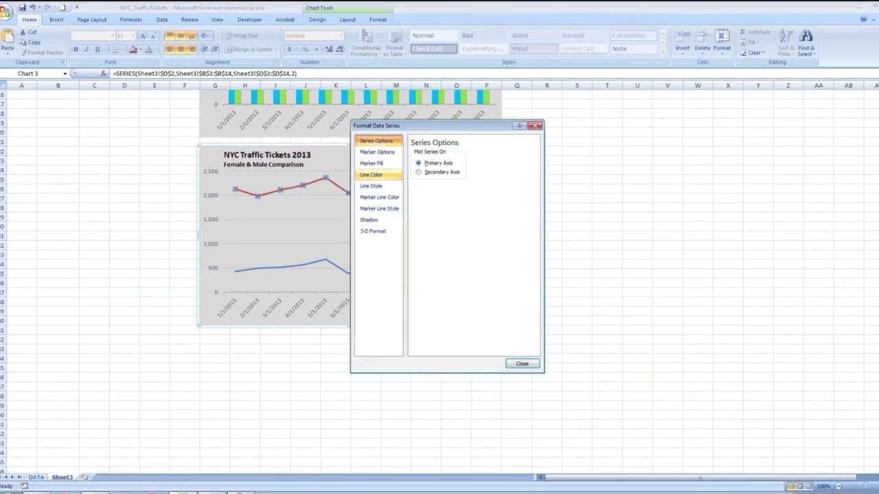
{"action": "left_click", "coordinate": [371, 175]}
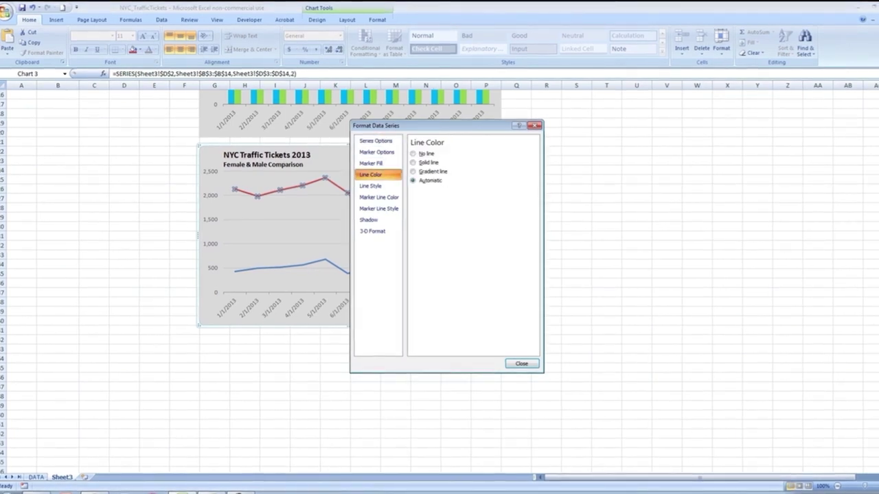
{"action": "left_click", "coordinate": [413, 163]}
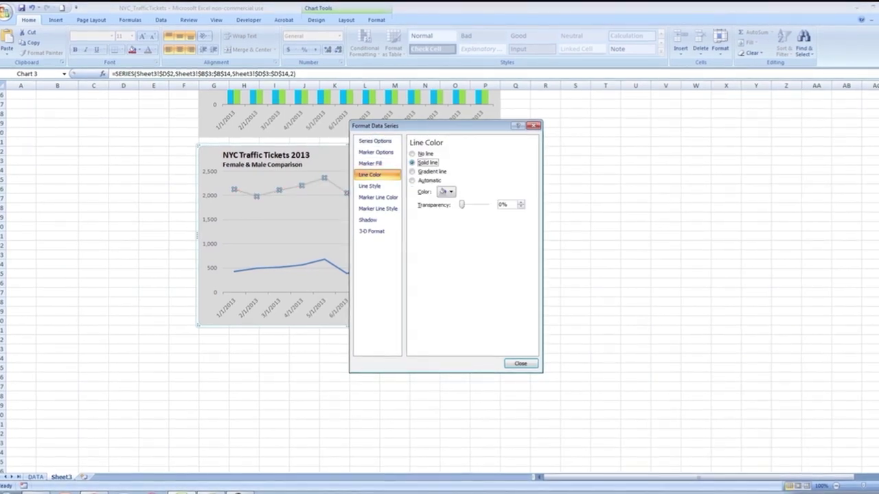
{"action": "left_click", "coordinate": [445, 192]}
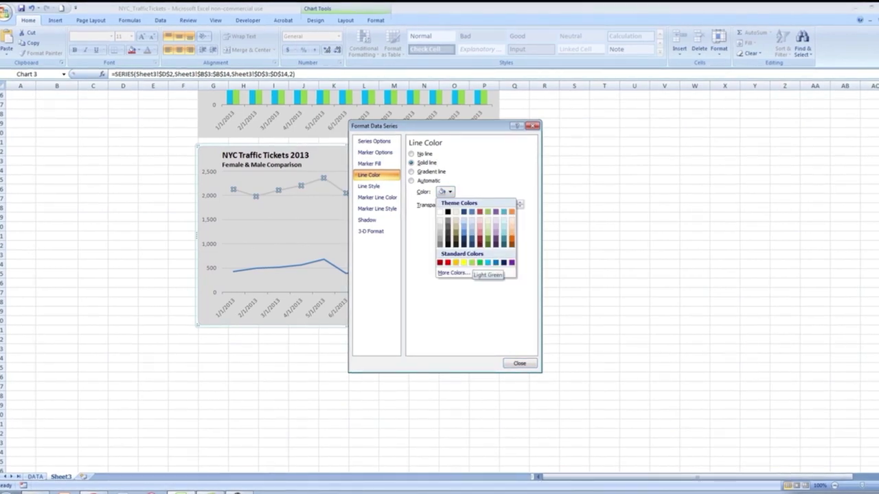
{"action": "left_click", "coordinate": [471, 263]}
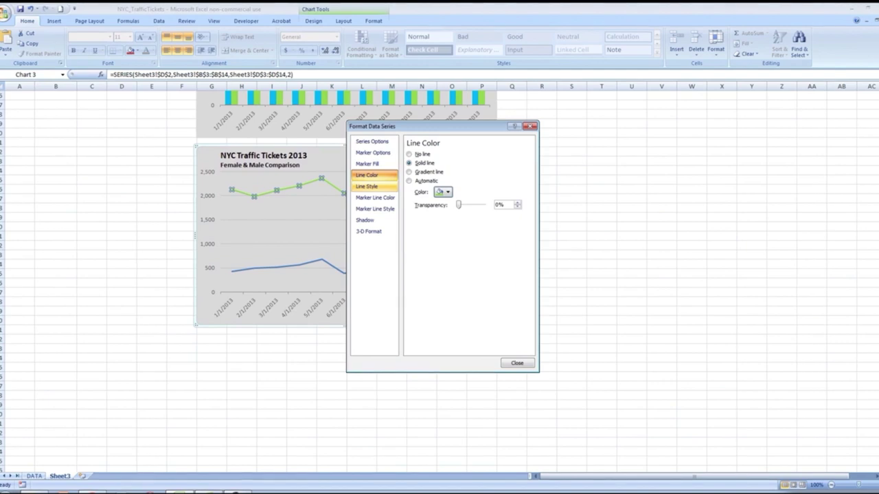
- Set the MALE line's width to 3.5 pt in its line style settings
{"action": "left_click", "coordinate": [367, 186]}
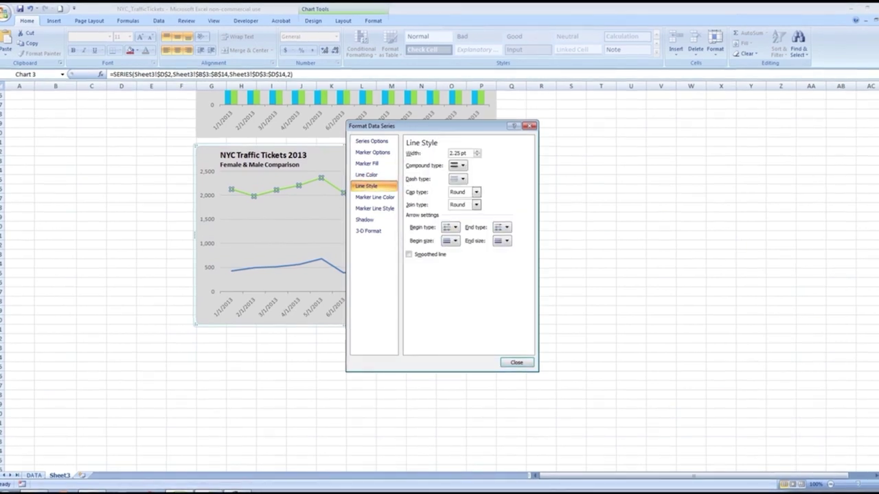
{"action": "left_click_drag", "start_coordinate": [467, 154], "coordinate": [449, 154]}
{"action": "type", "text": "3"}
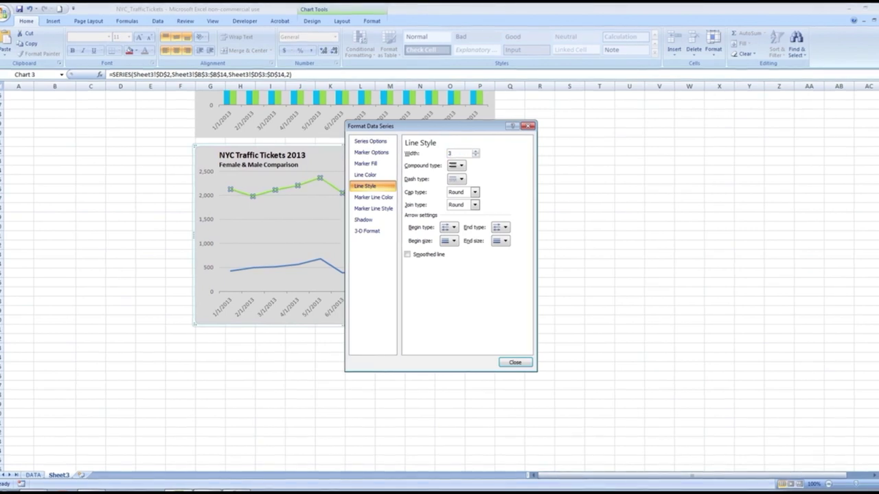
{"action": "type", "text": "3.5"}
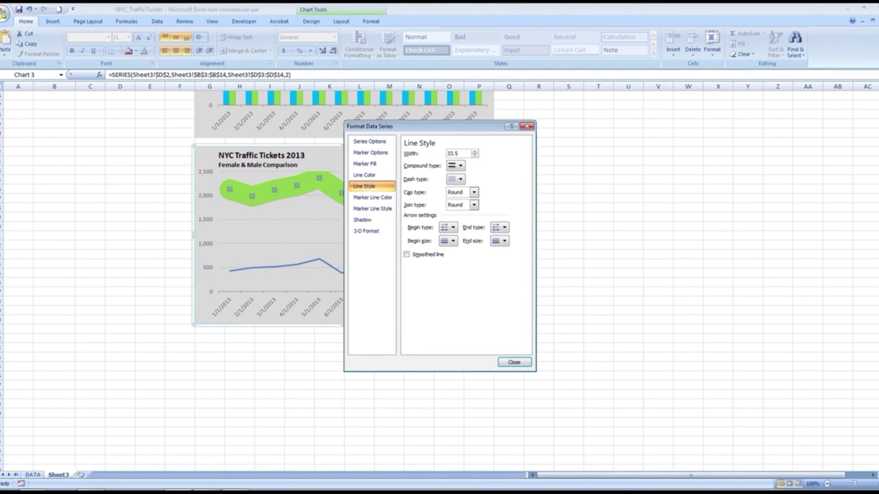
{"action": "left_click", "coordinate": [453, 153]}
{"action": "key", "text": "BackSpace"}
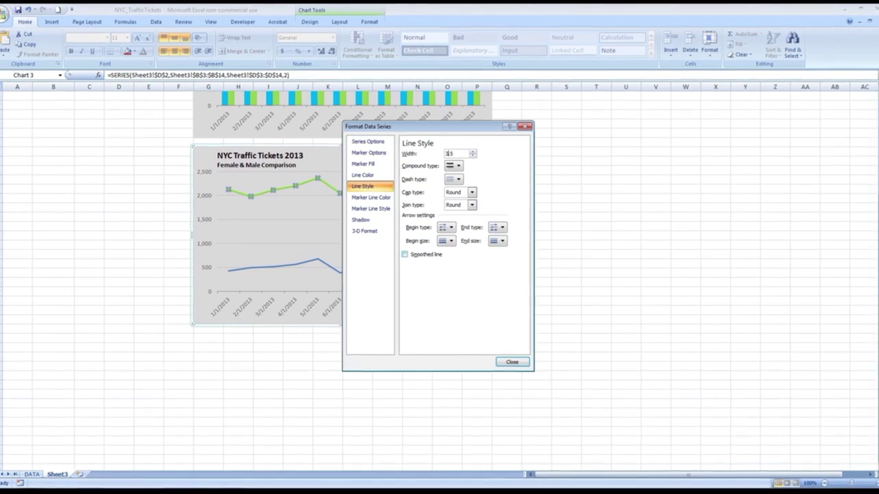
- Turn on the smoothed line option for the MALE series, comparing it with the unsmoothed setting, and finish formatting the series
{"action": "left_click_drag", "start_coordinate": [384, 126], "coordinate": [528, 111]}
{"action": "left_click", "coordinate": [549, 239]}
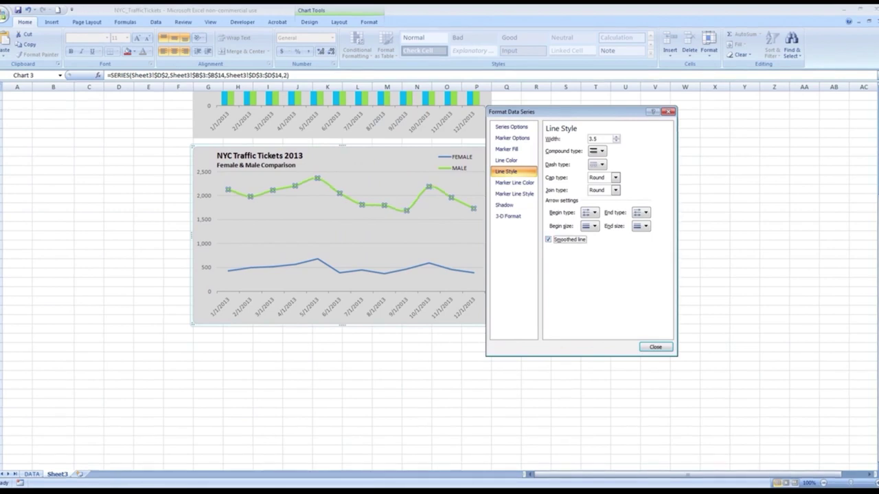
{"action": "key", "text": "space"}
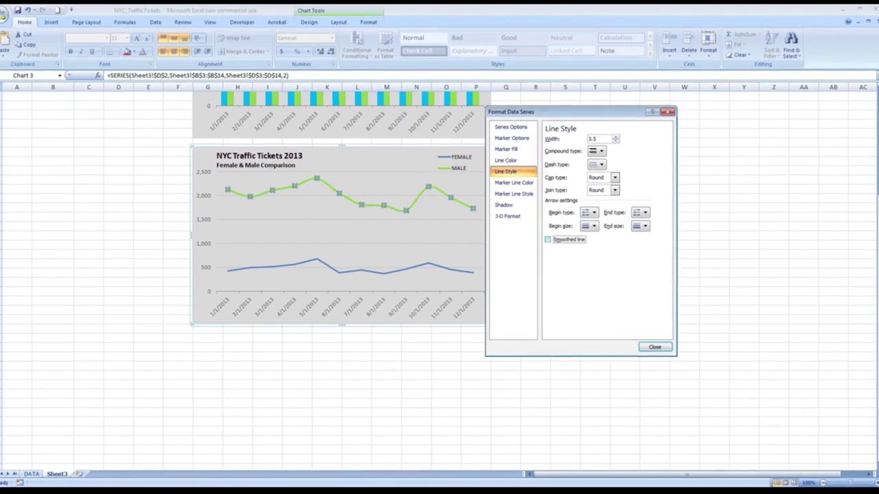
{"action": "key", "text": "space"}
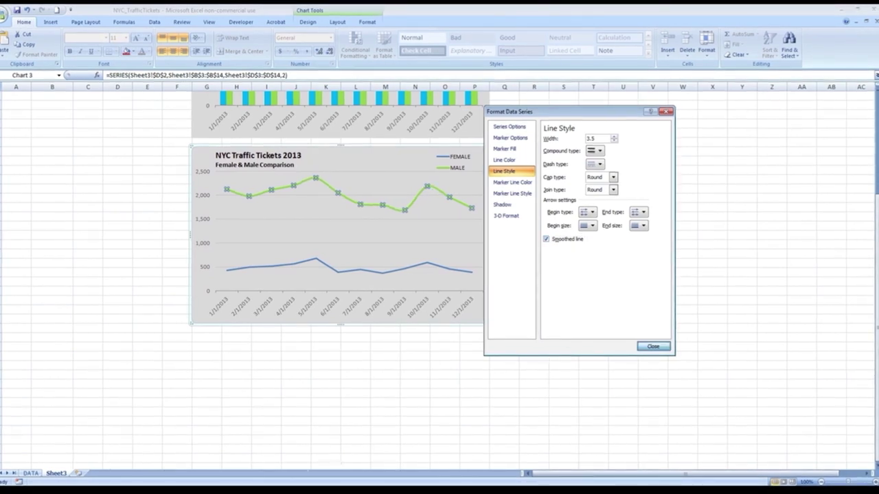
{"action": "key", "text": "Return"}
{"action": "left_click", "coordinate": [652, 309]}
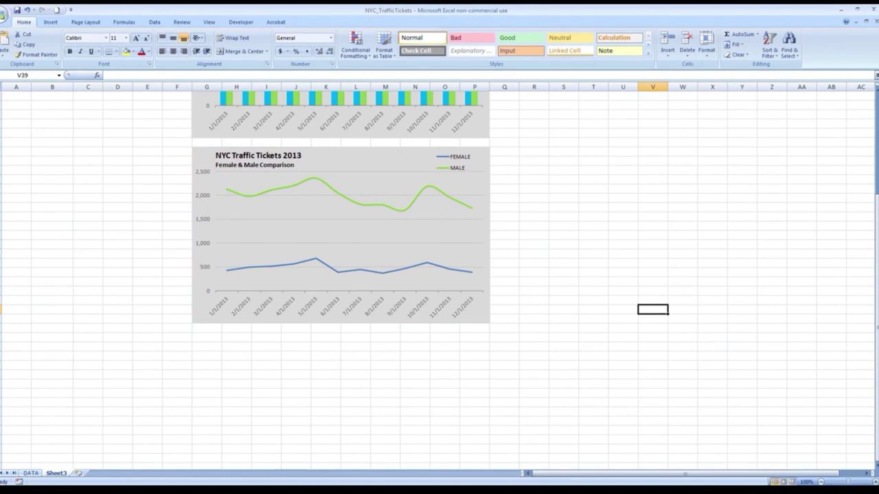
- Format the FEMALE line in the lower chart as a solid line in standard Light Blue
{"action": "right_click", "coordinate": [407, 268]}
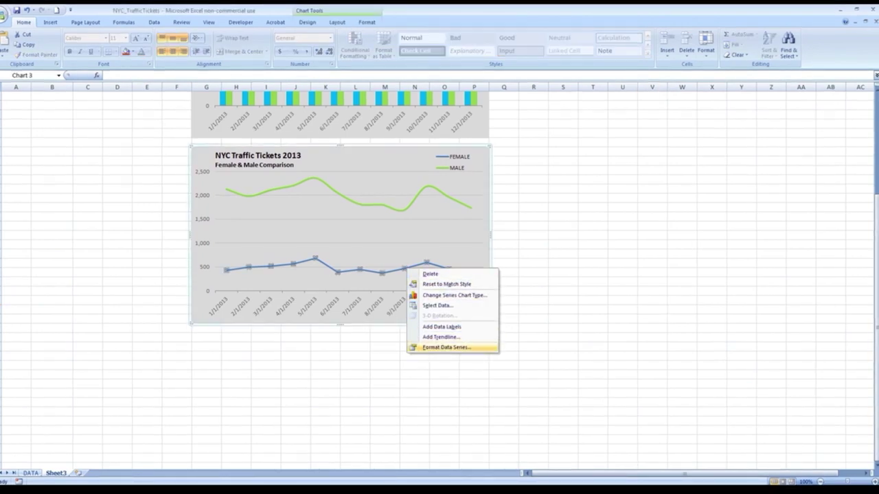
{"action": "left_click", "coordinate": [446, 347]}
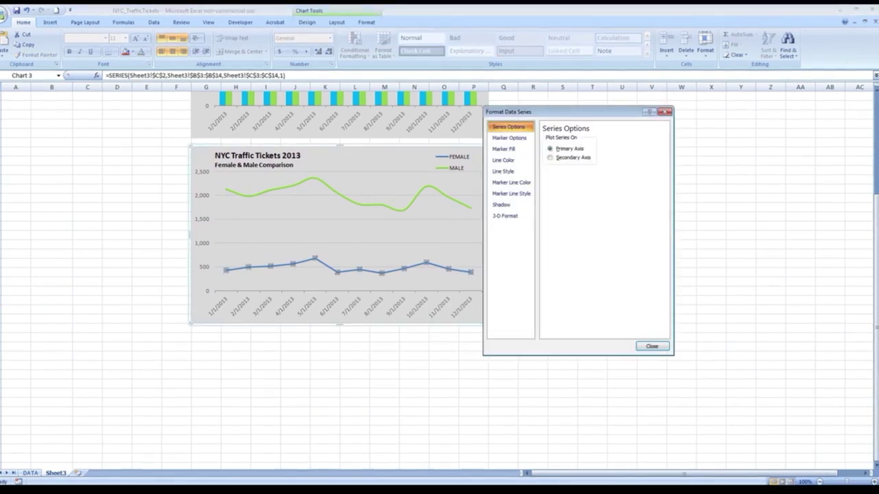
{"action": "left_click", "coordinate": [503, 160]}
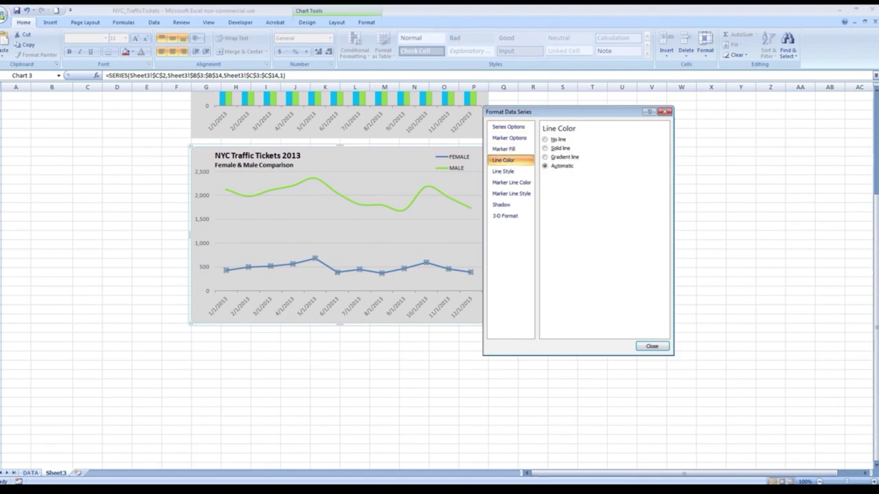
{"action": "left_click", "coordinate": [545, 149]}
{"action": "left_click", "coordinate": [578, 177]}
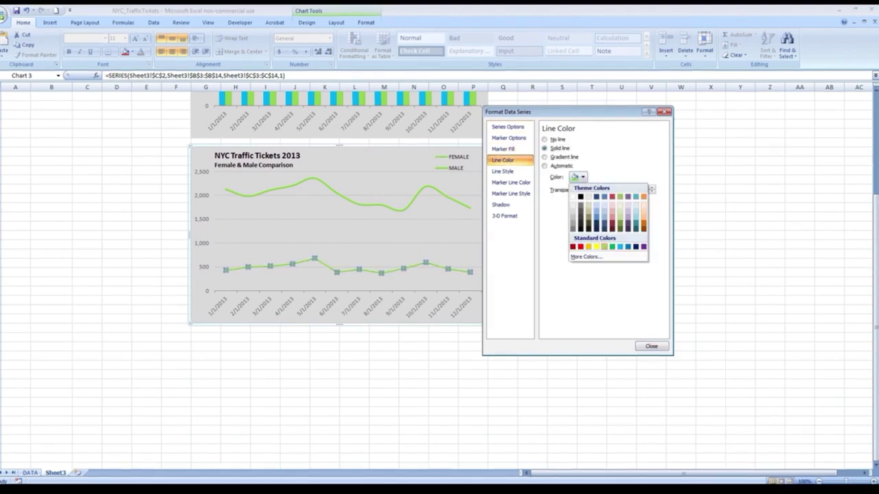
{"action": "left_click", "coordinate": [620, 247]}
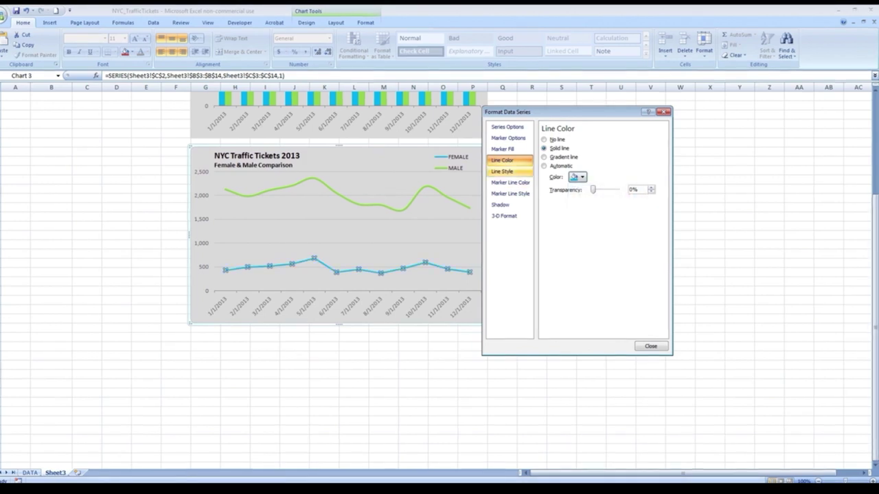
- Set the FEMALE line's width to 3.5 pt, turn on its smoothed line option, and finish formatting the series
{"action": "left_click", "coordinate": [502, 171]}
{"action": "left_click", "coordinate": [595, 139]}
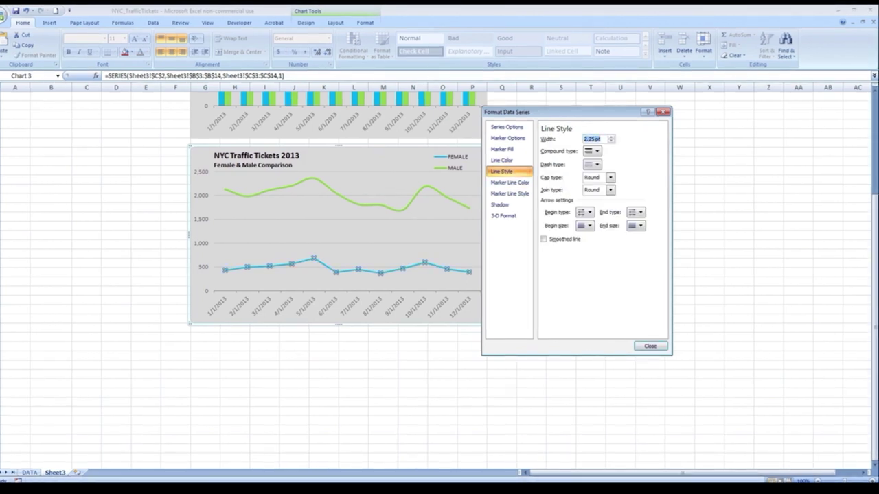
{"action": "type", "text": "3.5"}
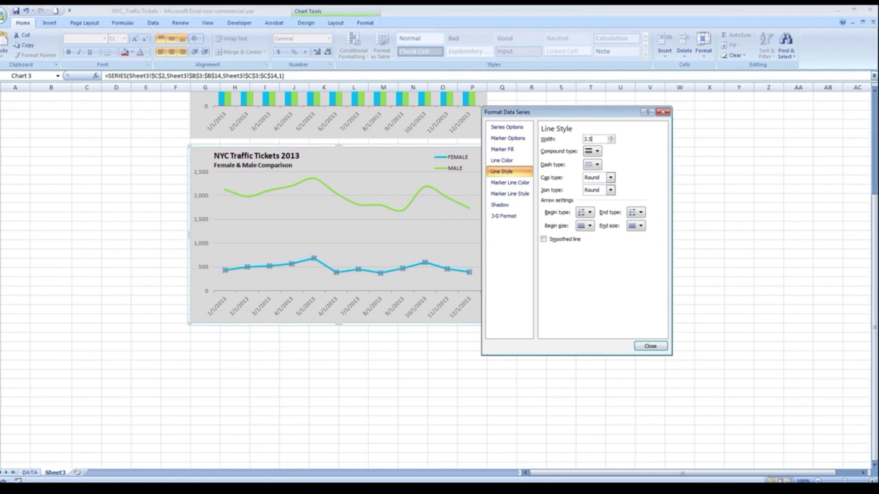
{"action": "left_click", "coordinate": [543, 239]}
{"action": "left_click", "coordinate": [543, 239]}
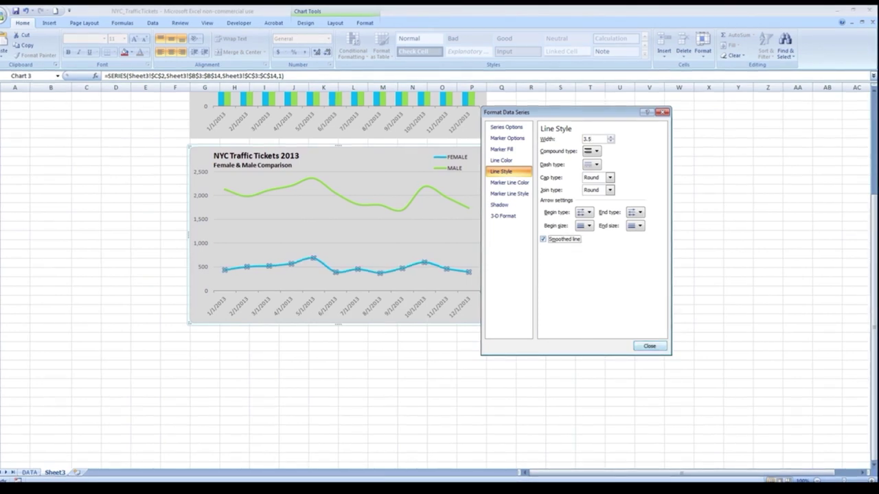
{"action": "left_click", "coordinate": [650, 346]}
{"action": "left_click", "coordinate": [619, 300]}
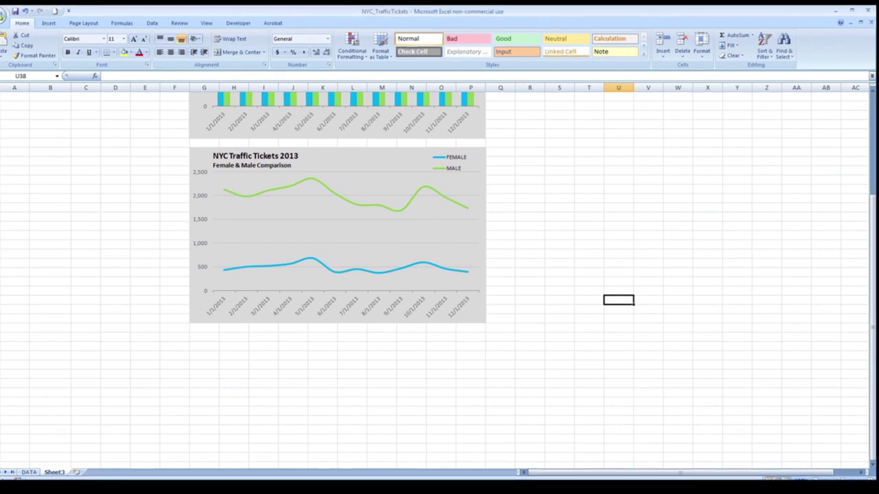
- Copy the column chart and paste the duplicate beside the original, starting at cell R2
{"action": "scroll", "coordinate": [439, 274], "scroll_direction": "up", "scroll_amount": 5}
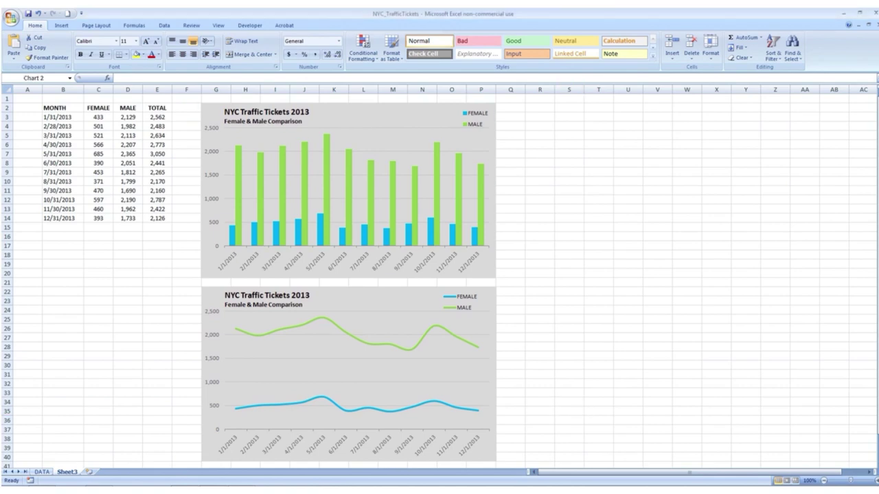
{"action": "left_click", "coordinate": [492, 278]}
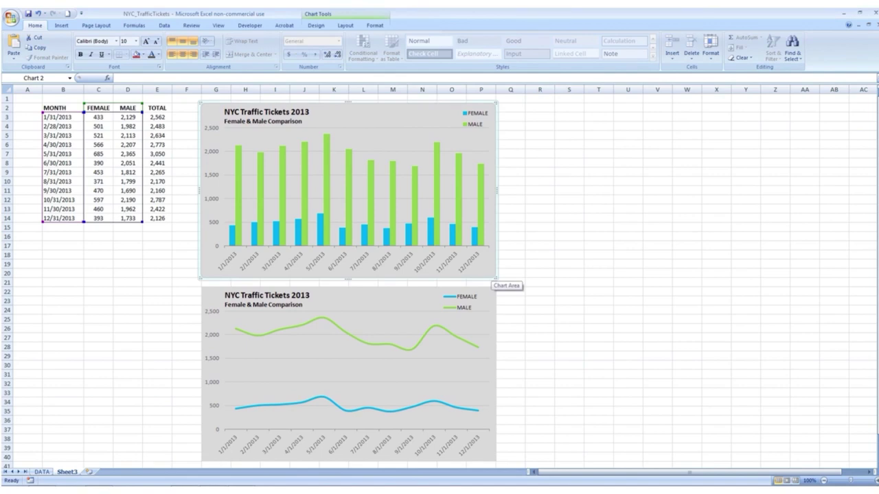
{"action": "left_click", "coordinate": [539, 107]}
{"action": "key", "text": "ctrl+v"}
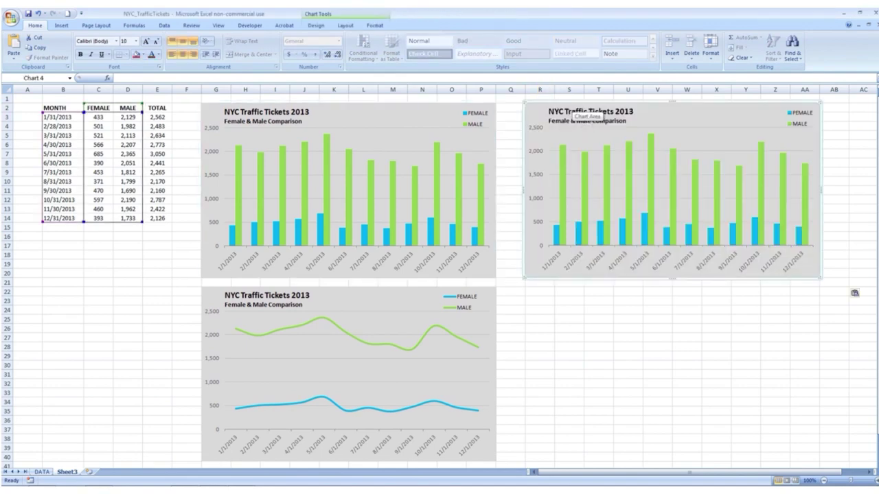
- Copy the smoothed line chart and paste the duplicate beside it, starting at cell R22 below the copied column chart
{"action": "left_click", "coordinate": [539, 355]}
{"action": "left_click", "coordinate": [488, 301]}
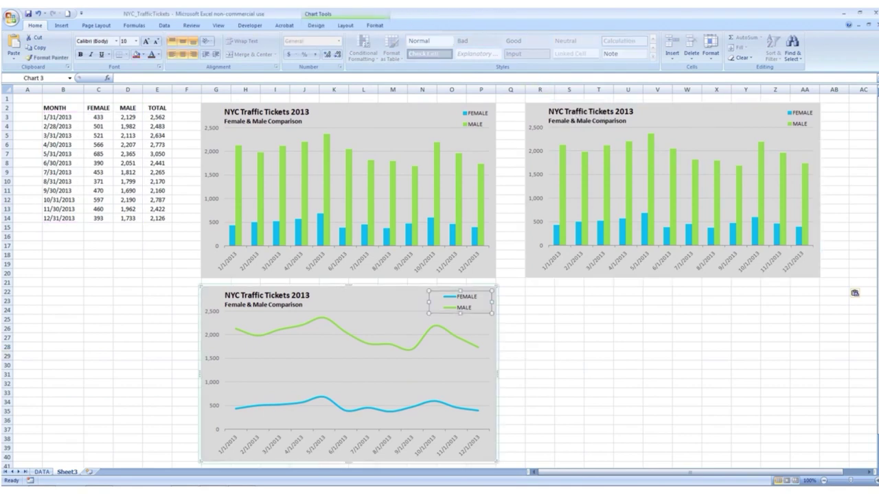
{"action": "key", "text": "Escape"}
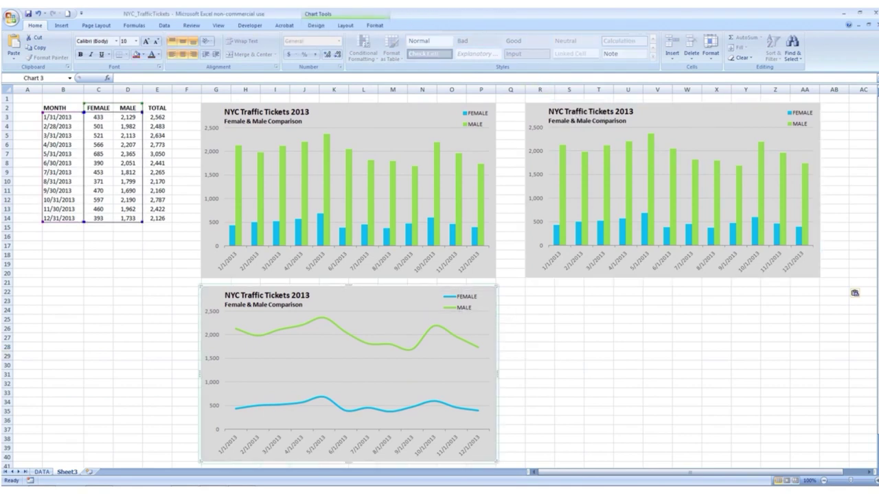
{"action": "left_click", "coordinate": [540, 291]}
{"action": "key", "text": "ctrl+v"}
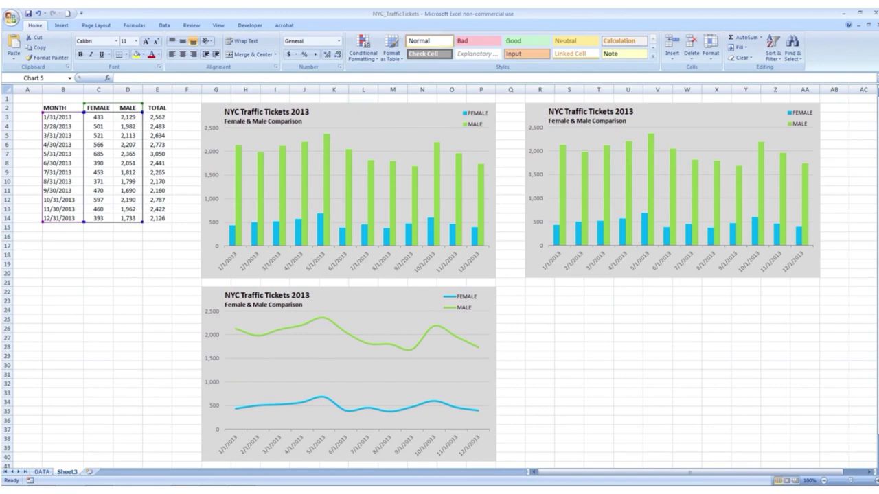
{"action": "left_click", "coordinate": [863, 300]}
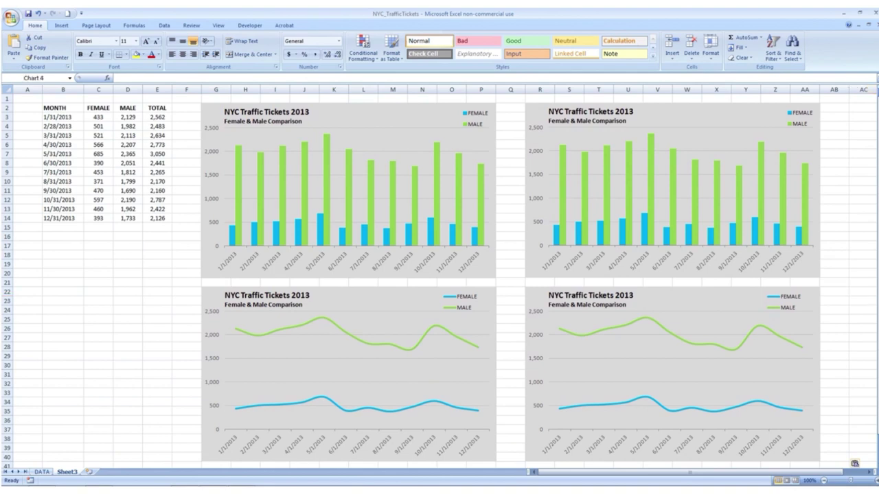
- Change the chart area of the copied column chart to a solid black fill
{"action": "right_click", "coordinate": [689, 115]}
{"action": "left_click", "coordinate": [727, 259]}
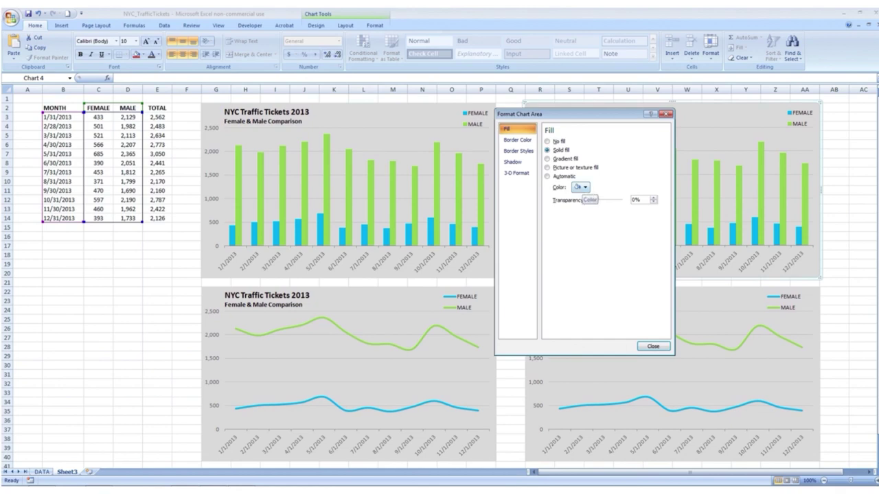
{"action": "left_click", "coordinate": [580, 187]}
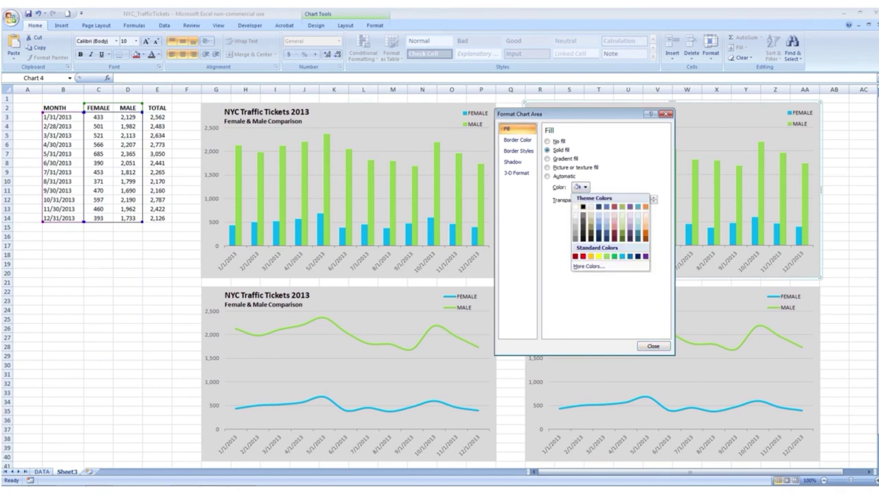
{"action": "left_click", "coordinate": [583, 206]}
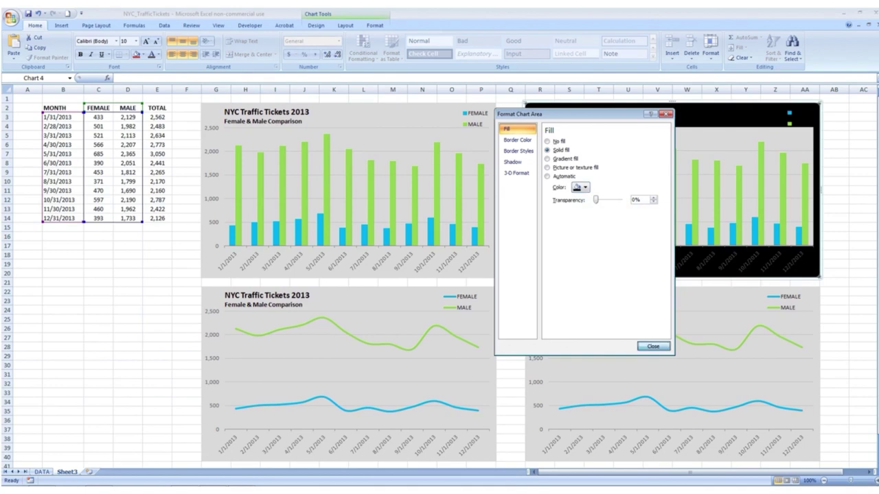
{"action": "left_click", "coordinate": [653, 346]}
- Give the plot area of the copied column chart the same solid black fill
{"action": "right_click", "coordinate": [680, 143]}
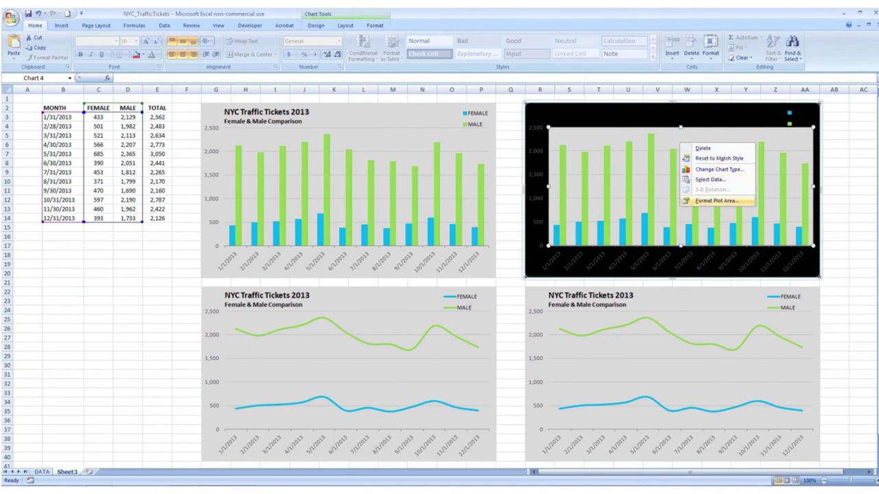
{"action": "left_click", "coordinate": [714, 200]}
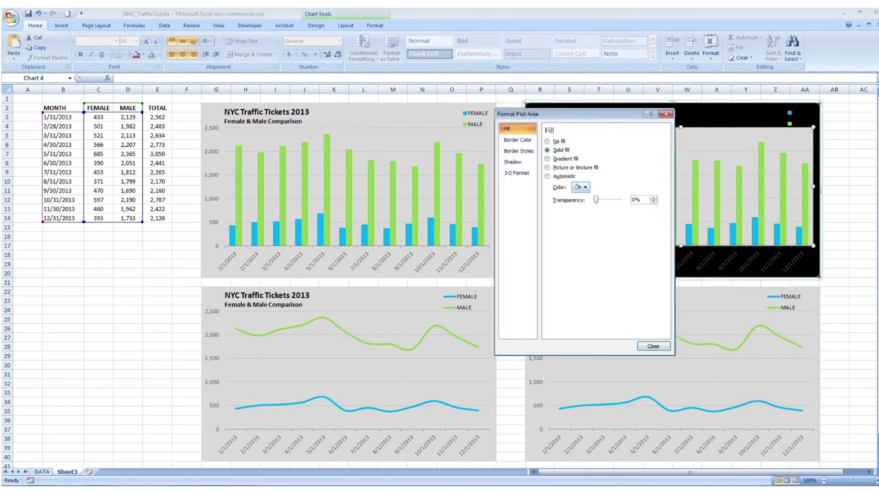
{"action": "left_click", "coordinate": [581, 187]}
{"action": "left_click", "coordinate": [583, 207]}
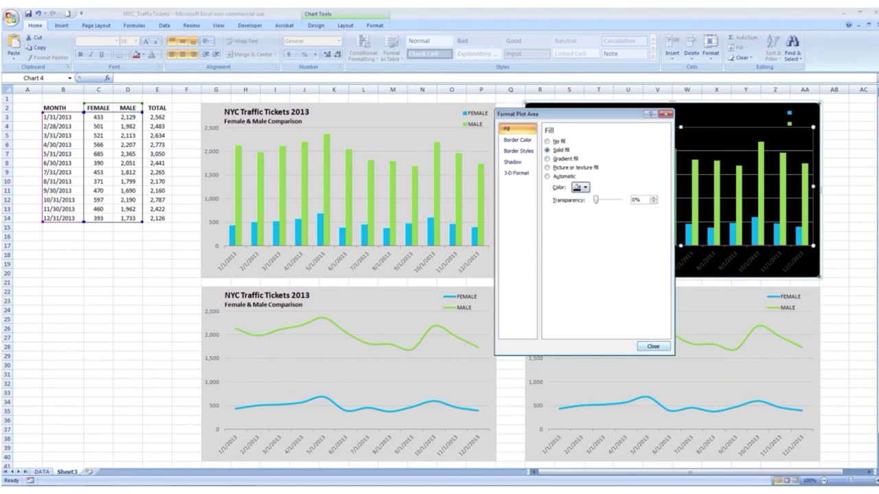
{"action": "left_click", "coordinate": [833, 236]}
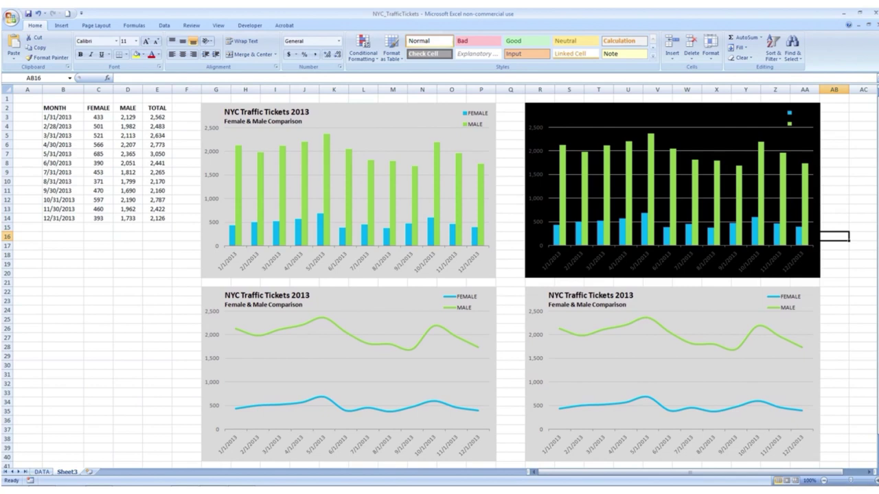
- Set the font color of the black column chart's vertical and horizontal axis labels to white
{"action": "left_click", "coordinate": [537, 185]}
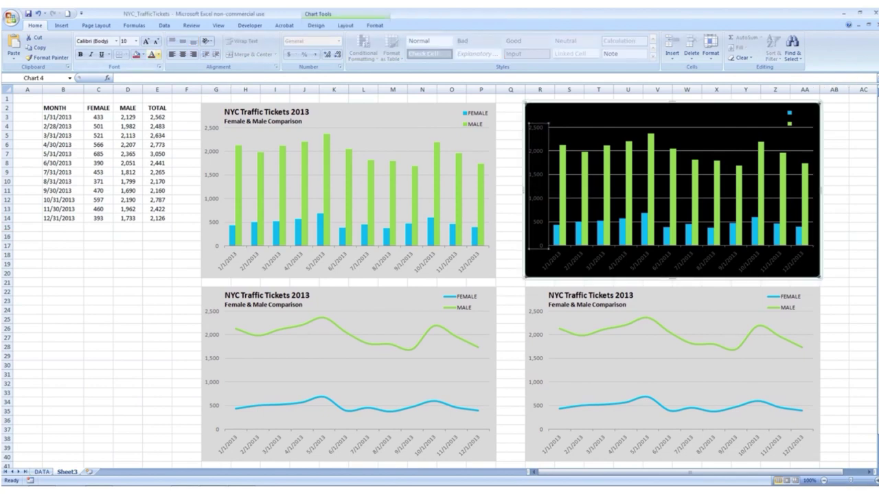
{"action": "left_click", "coordinate": [158, 55]}
{"action": "left_click", "coordinate": [153, 84]}
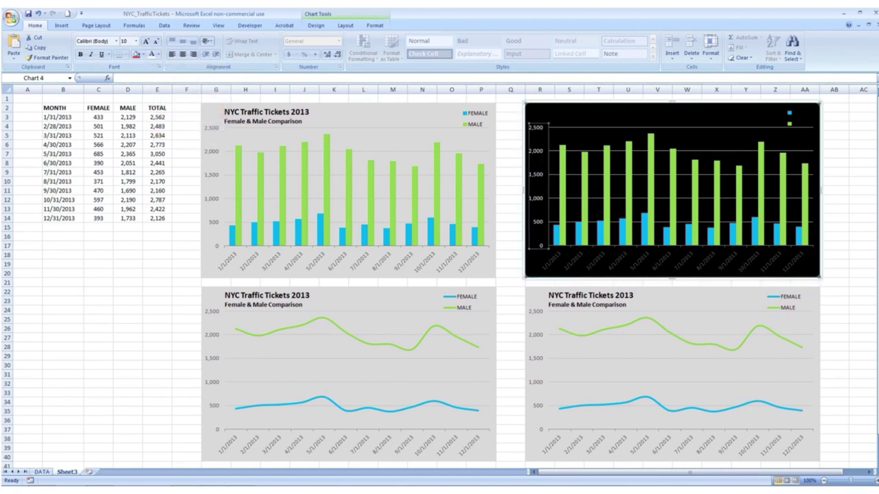
{"action": "left_click", "coordinate": [676, 260]}
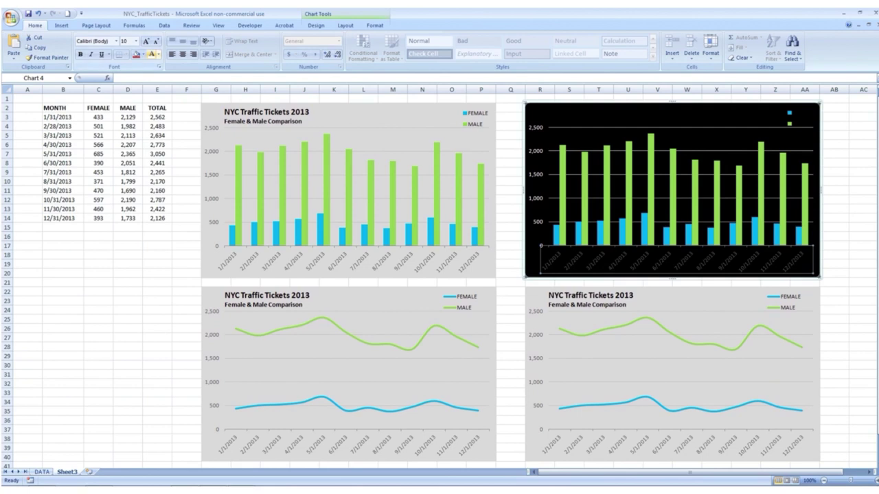
{"action": "left_click", "coordinate": [152, 54]}
- Make the black column chart's title, subtitle and legend text white, and deselect the chart
{"action": "left_click", "coordinate": [590, 116]}
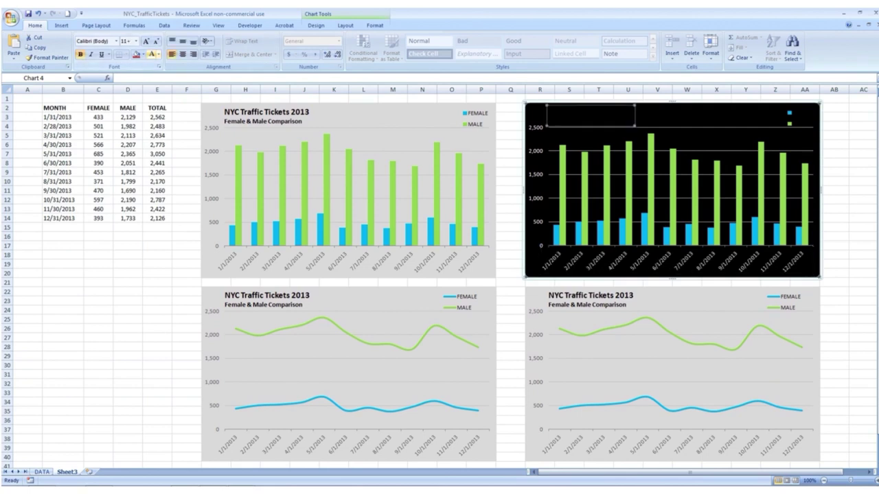
{"action": "left_click", "coordinate": [151, 54]}
{"action": "left_click", "coordinate": [800, 118]}
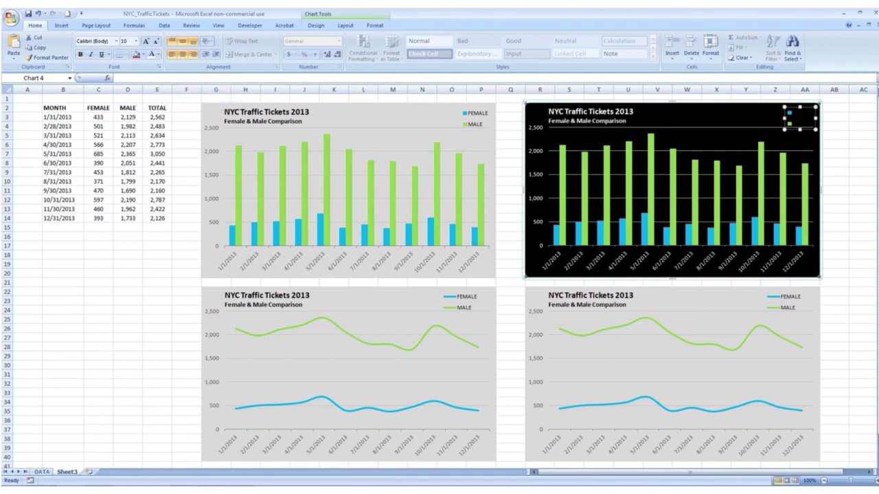
{"action": "left_click", "coordinate": [151, 53]}
{"action": "left_click", "coordinate": [835, 190]}
{"action": "left_click", "coordinate": [800, 118]}
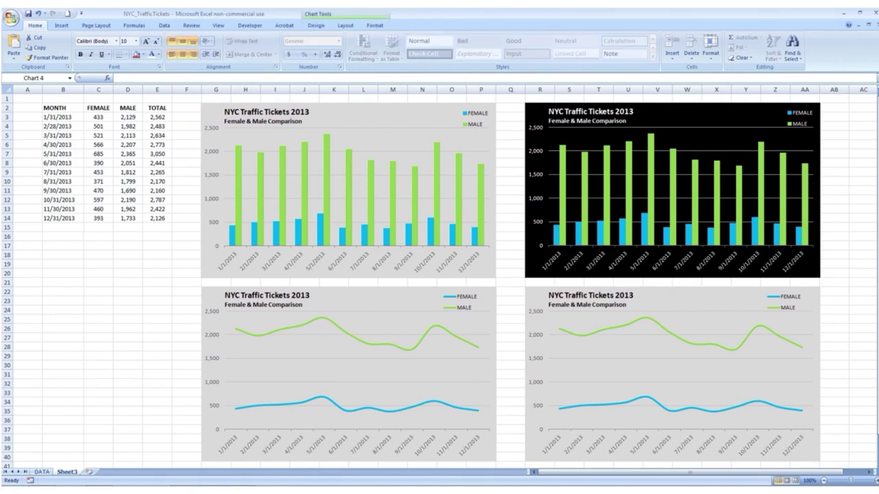
{"action": "left_click", "coordinate": [717, 115]}
{"action": "left_click", "coordinate": [834, 126]}
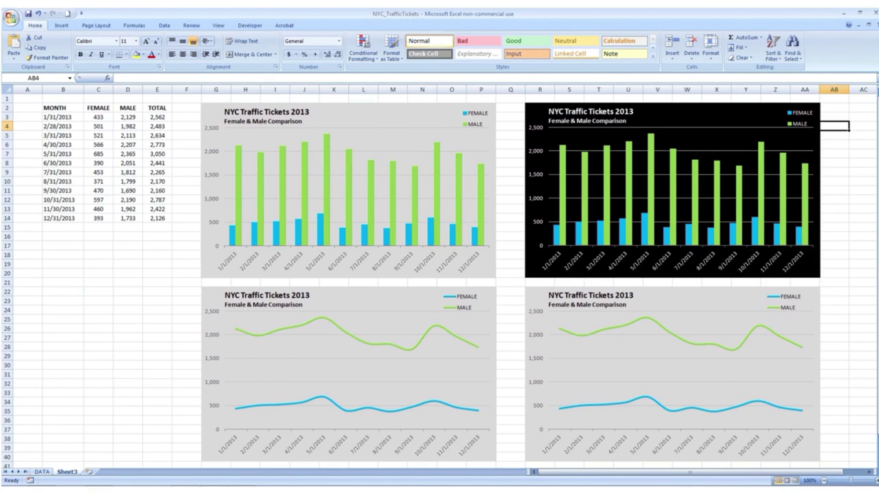
- Fill the chart area of the copied line chart with Dark Blue, Text 2, Lighter 40%
{"action": "right_click", "coordinate": [727, 307]}
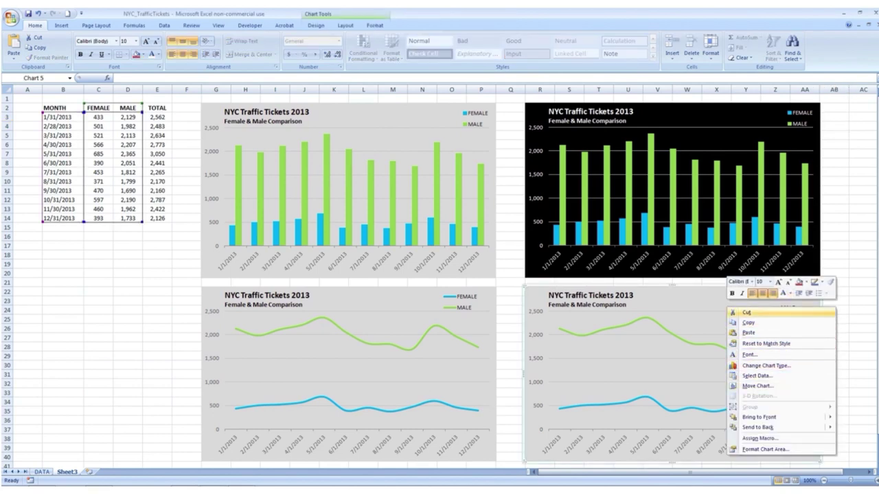
{"action": "left_click", "coordinate": [762, 449]}
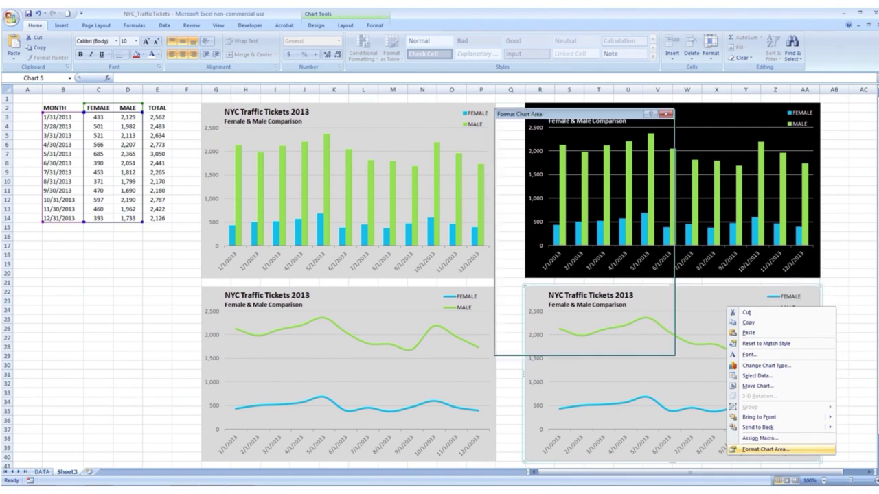
{"action": "left_click", "coordinate": [580, 187]}
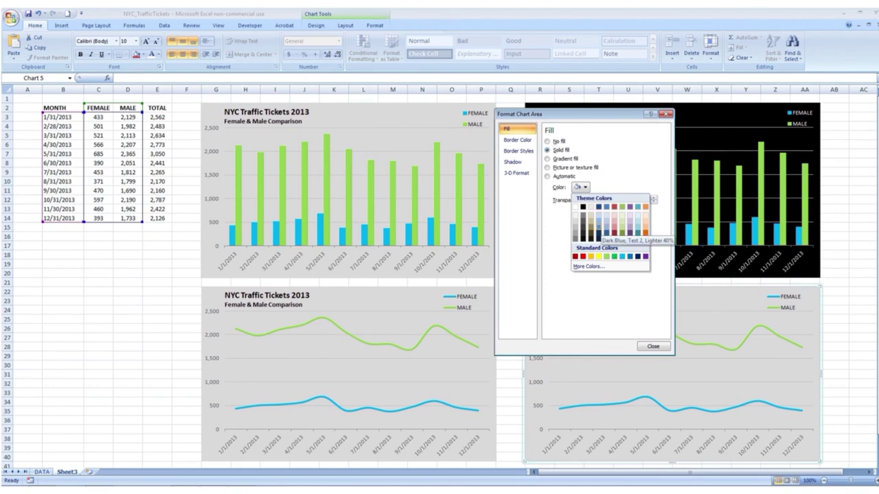
{"action": "left_click", "coordinate": [598, 229]}
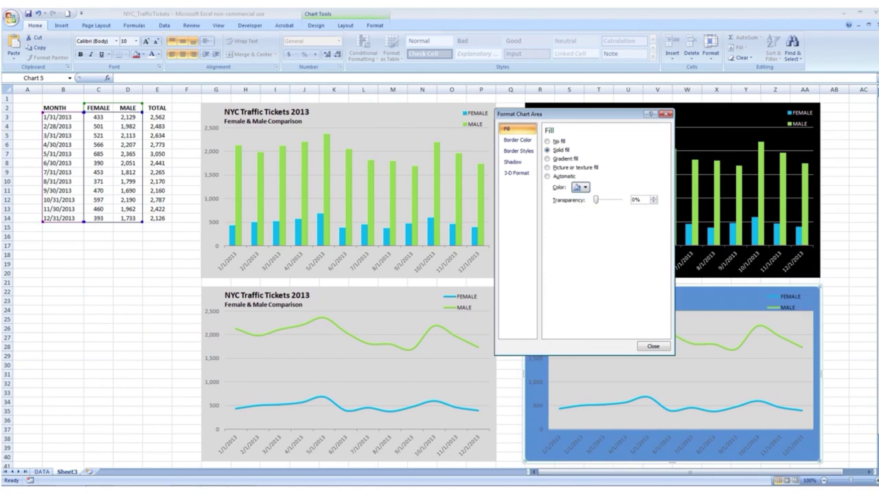
{"action": "left_click", "coordinate": [653, 346]}
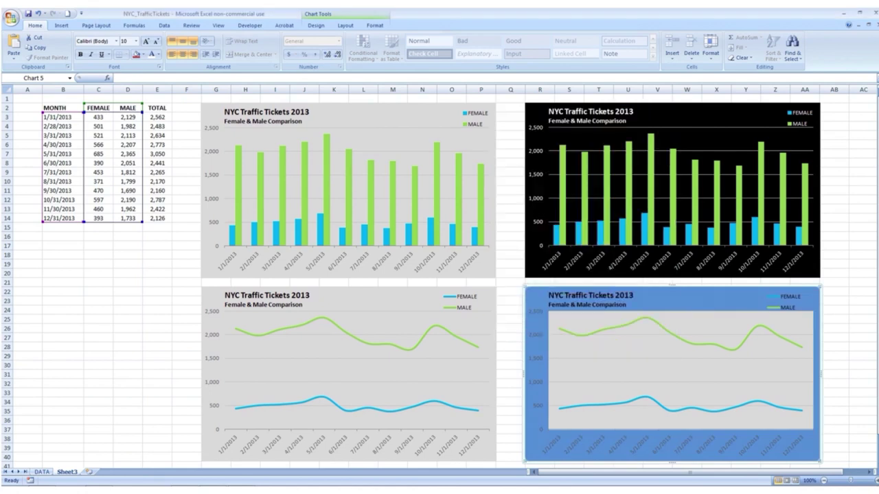
- Fill the plot area of the copied line chart with the same blue as its chart area, and deselect the chart
{"action": "right_click", "coordinate": [641, 346]}
{"action": "left_click", "coordinate": [677, 403]}
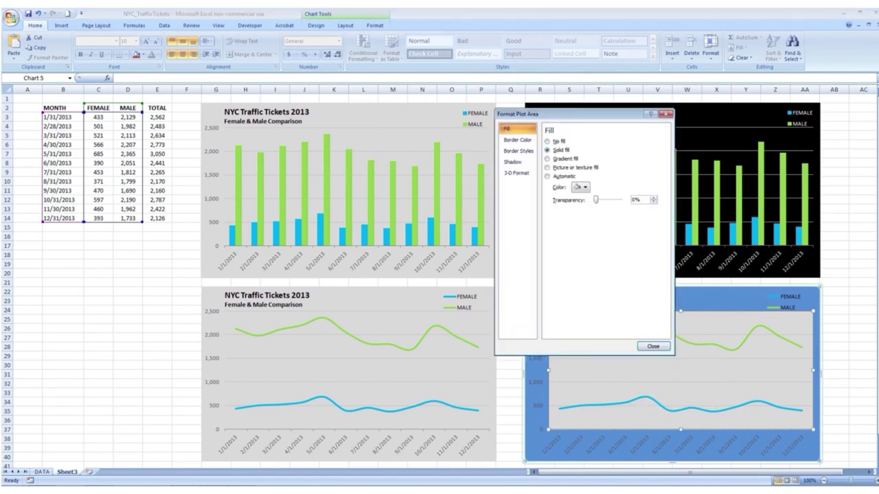
{"action": "left_click", "coordinate": [581, 188]}
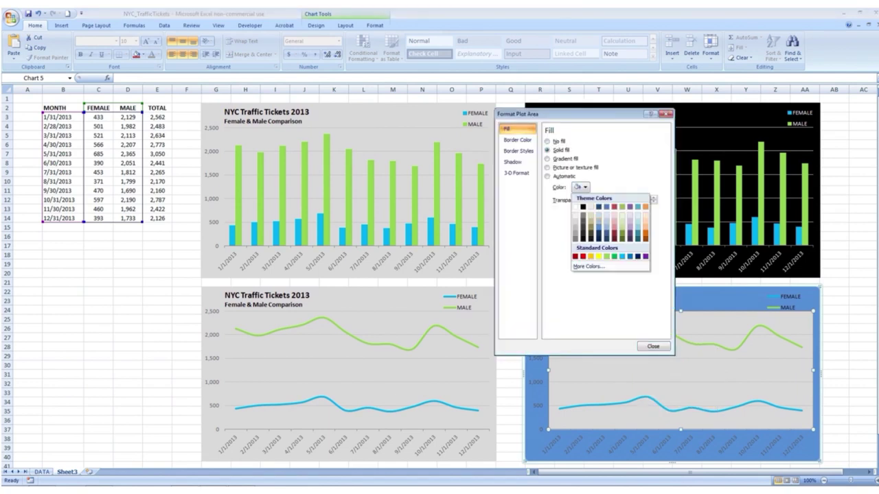
{"action": "left_click", "coordinate": [598, 226]}
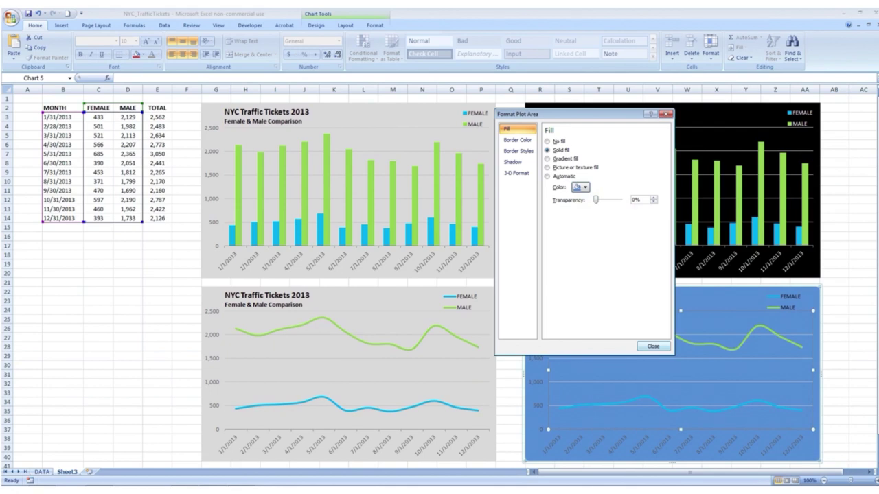
{"action": "left_click", "coordinate": [653, 346]}
{"action": "left_click", "coordinate": [835, 328]}
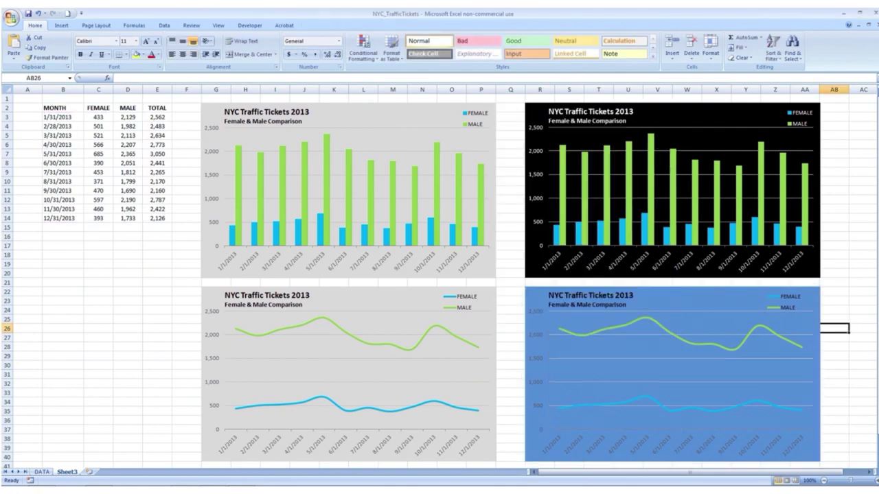
{"action": "scroll", "coordinate": [439, 275], "scroll_direction": "down", "scroll_amount": 3}
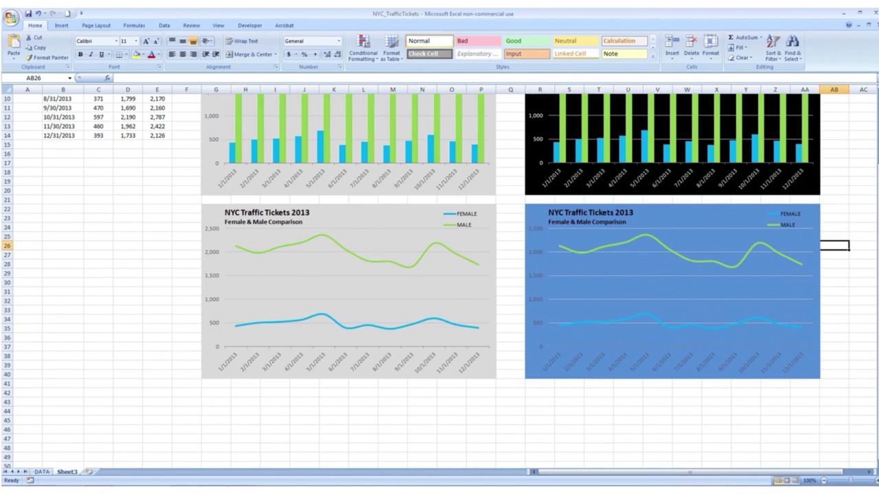
- Set the font color of all text in the blue line chart to black
{"action": "left_click", "coordinate": [700, 214]}
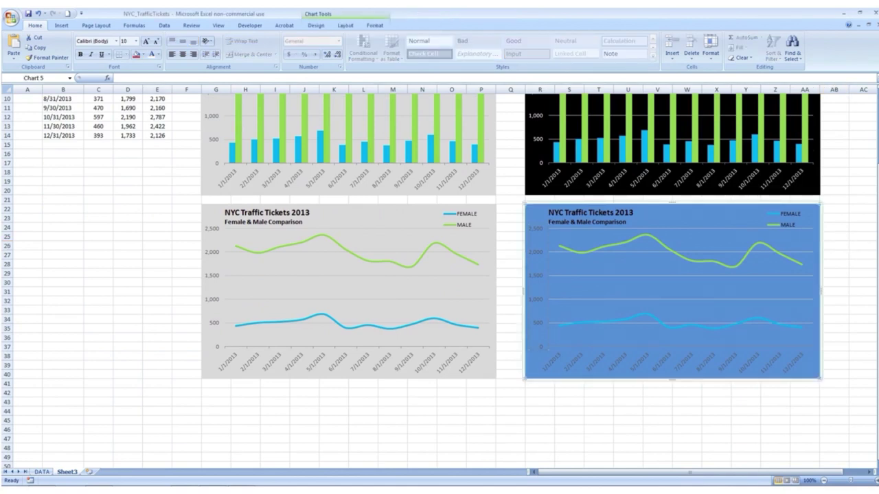
{"action": "left_click", "coordinate": [158, 54]}
{"action": "left_click", "coordinate": [186, 65]}
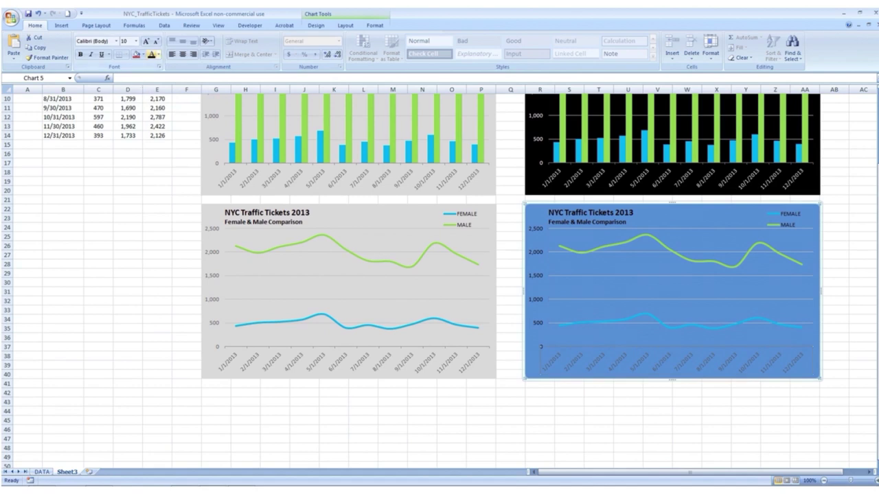
- Color the blue line chart's major gridlines solid black, and deselect the chart
{"action": "right_click", "coordinate": [755, 300]}
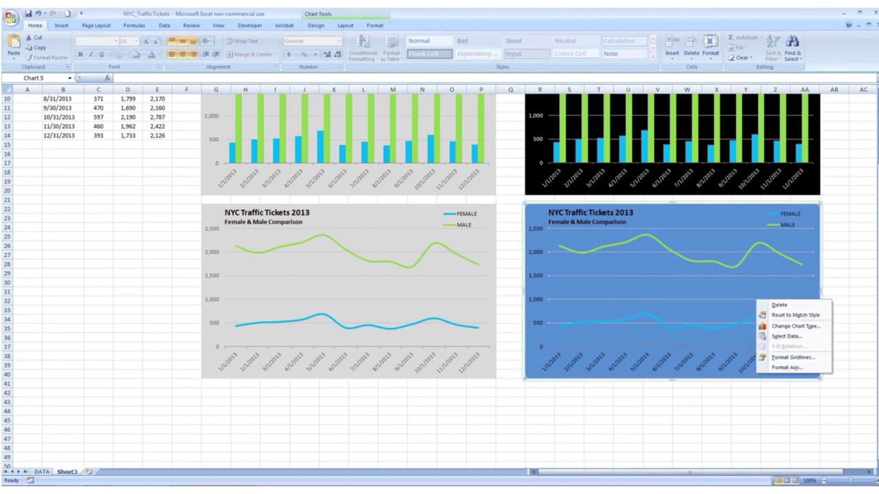
{"action": "left_click", "coordinate": [782, 357]}
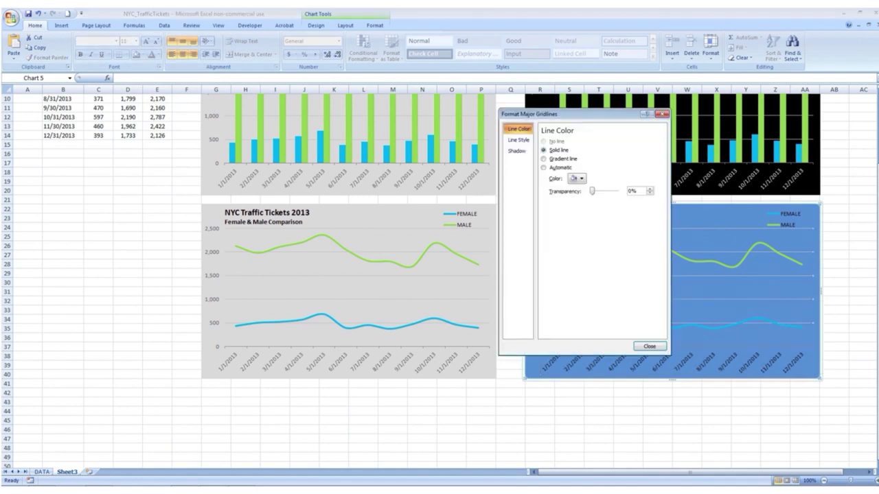
{"action": "left_click", "coordinate": [576, 179]}
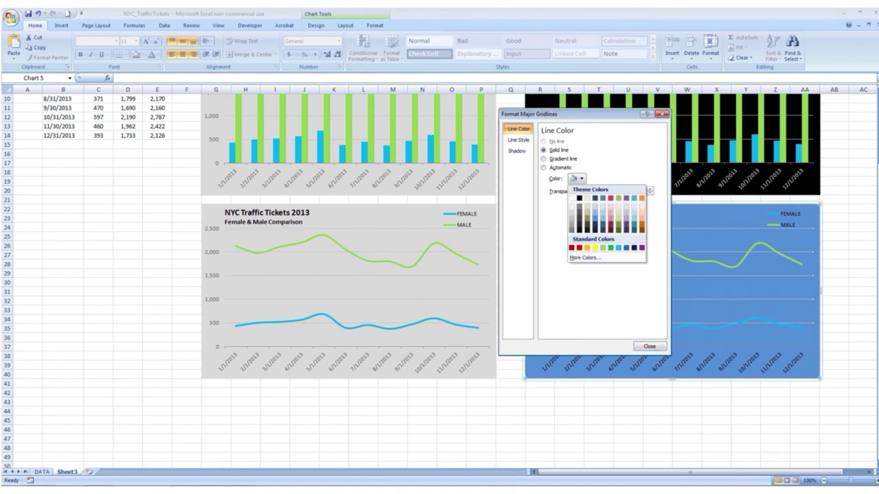
{"action": "left_click", "coordinate": [579, 198]}
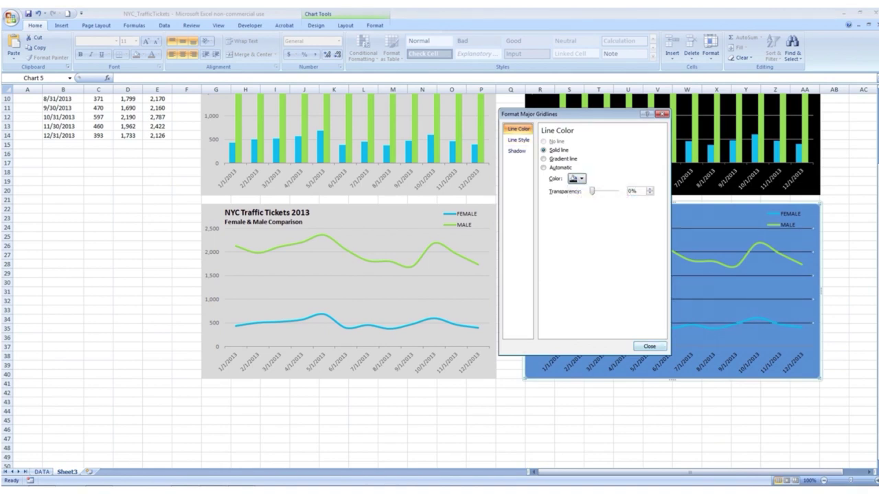
{"action": "left_click", "coordinate": [649, 346]}
{"action": "left_click", "coordinate": [687, 420]}
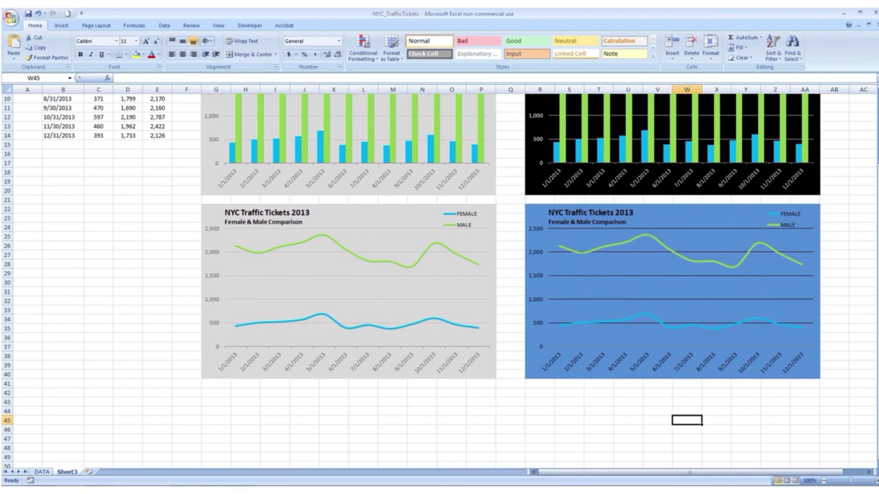
- Give the blue line chart's horizontal axis a solid black line, and deselect the chart
{"action": "left_click", "coordinate": [659, 345]}
{"action": "right_click", "coordinate": [660, 345]}
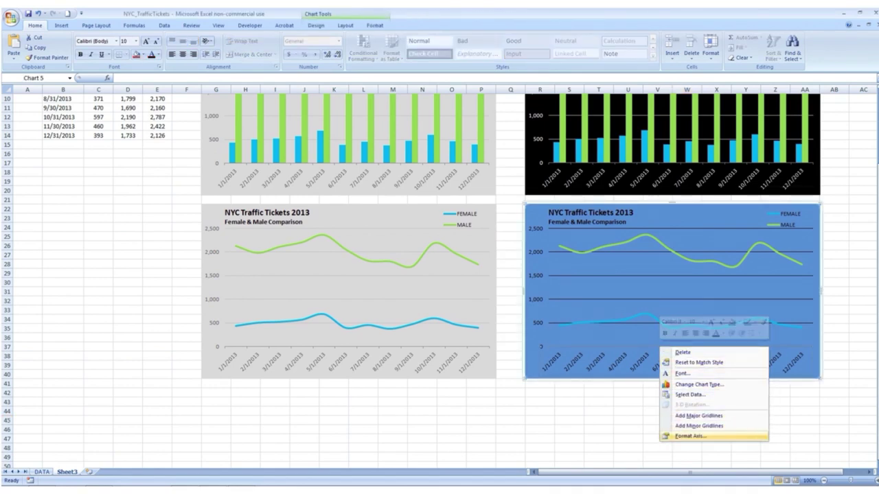
{"action": "left_click", "coordinate": [690, 436]}
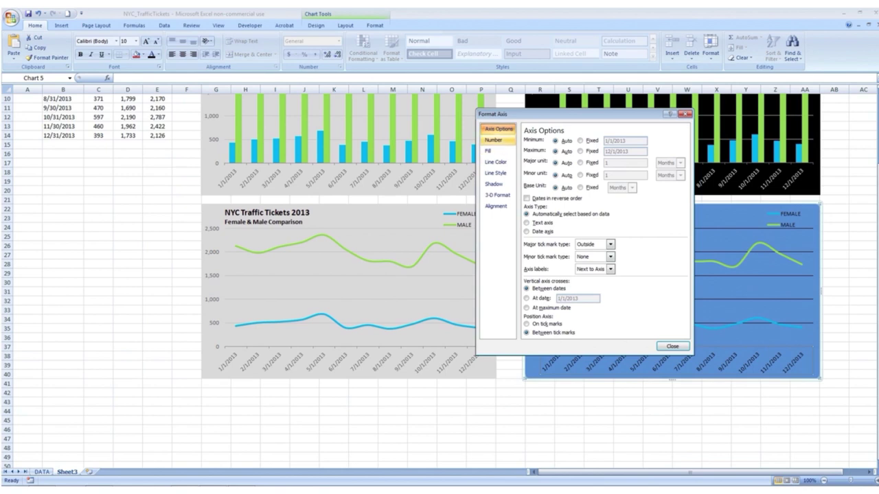
{"action": "left_click", "coordinate": [496, 162]}
{"action": "left_click", "coordinate": [526, 150]}
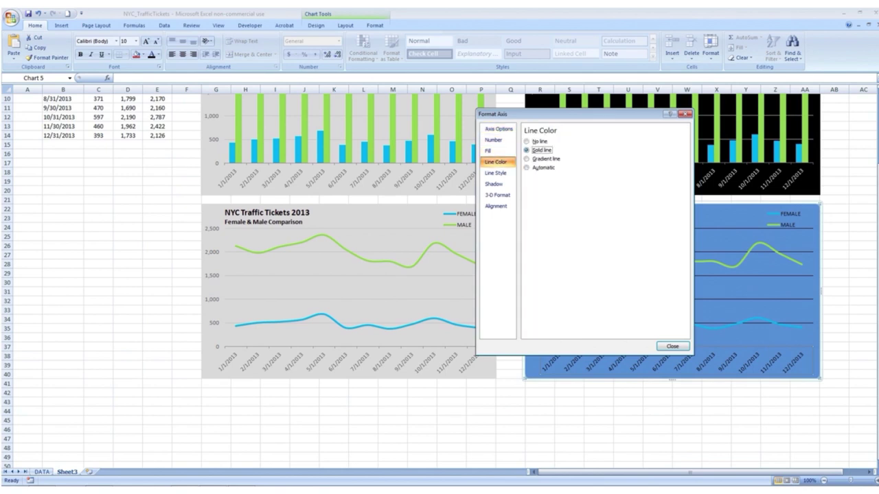
{"action": "left_click", "coordinate": [559, 178]}
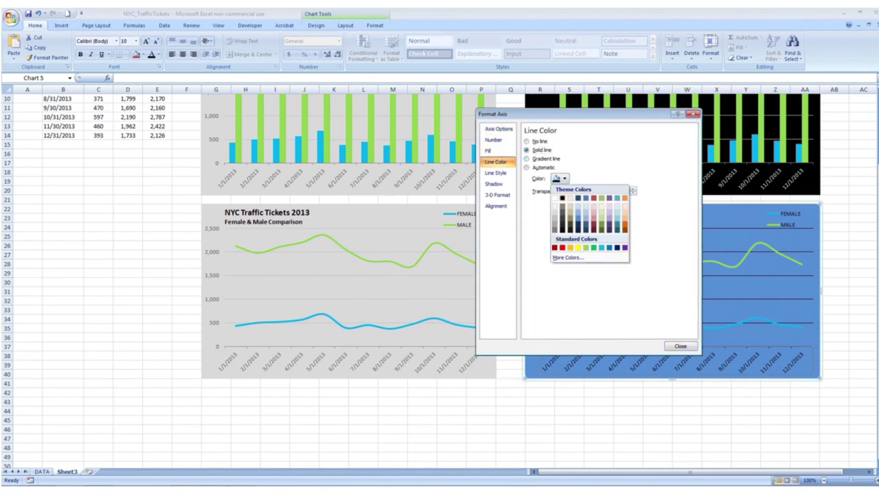
{"action": "left_click", "coordinate": [562, 198]}
{"action": "left_click", "coordinate": [680, 346]}
{"action": "left_click", "coordinate": [687, 411]}
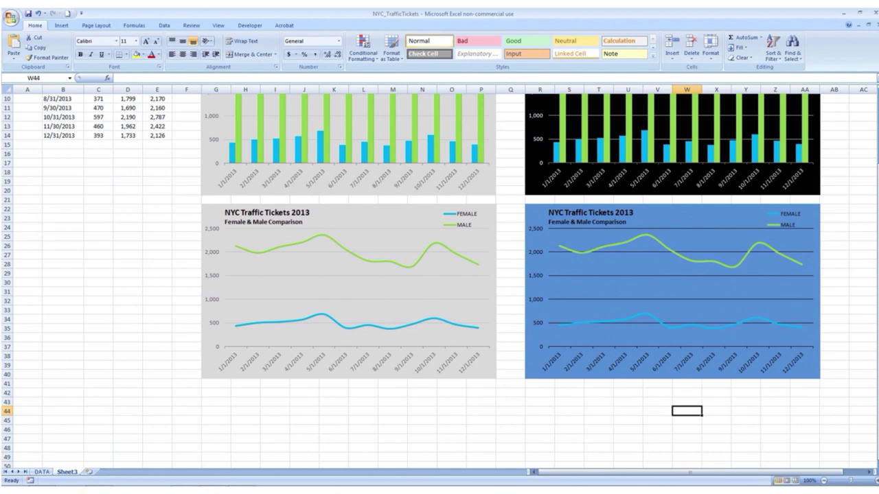
- Change the FEMALE series line in the blue chart to the standard purple, and deselect the chart
{"action": "left_click", "coordinate": [700, 325]}
{"action": "right_click", "coordinate": [702, 328]}
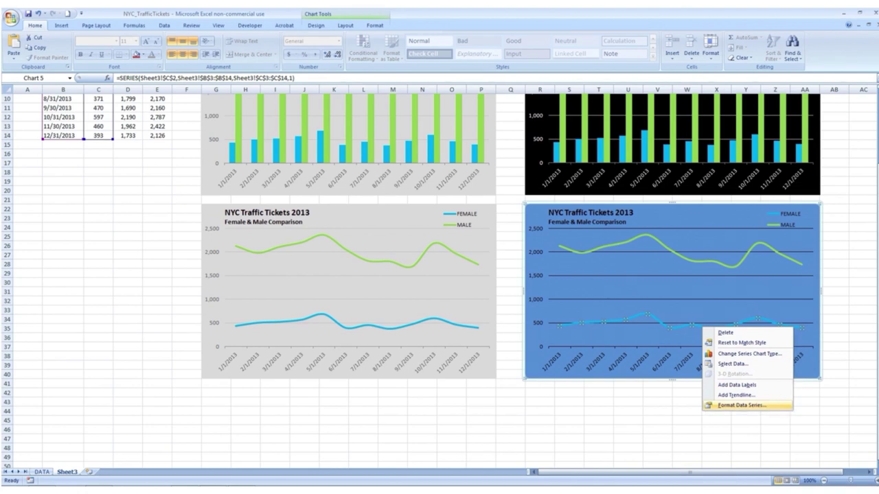
{"action": "left_click", "coordinate": [738, 405]}
{"action": "left_click", "coordinate": [514, 162]}
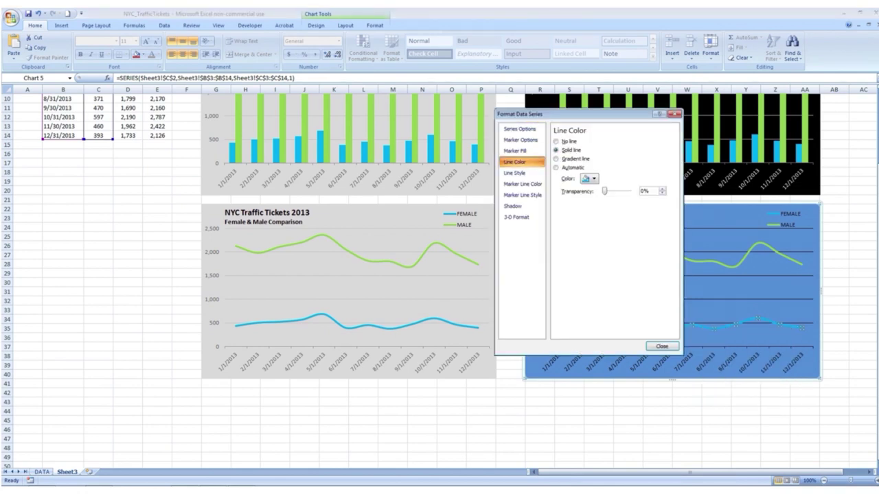
{"action": "left_click", "coordinate": [589, 178]}
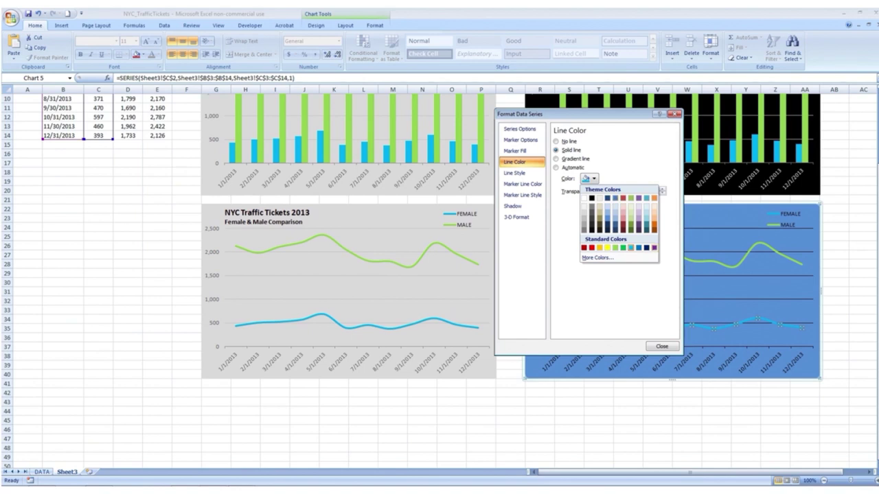
{"action": "left_click", "coordinate": [654, 247]}
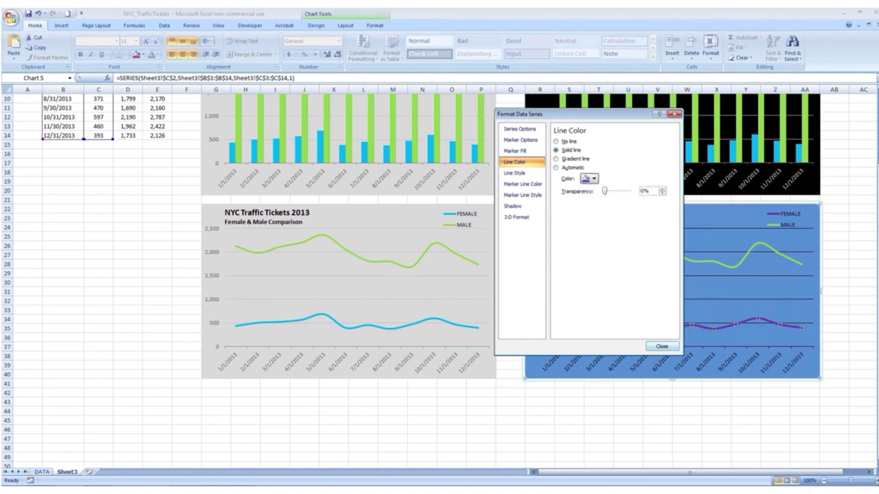
{"action": "left_click", "coordinate": [662, 346]}
{"action": "left_click", "coordinate": [686, 411]}
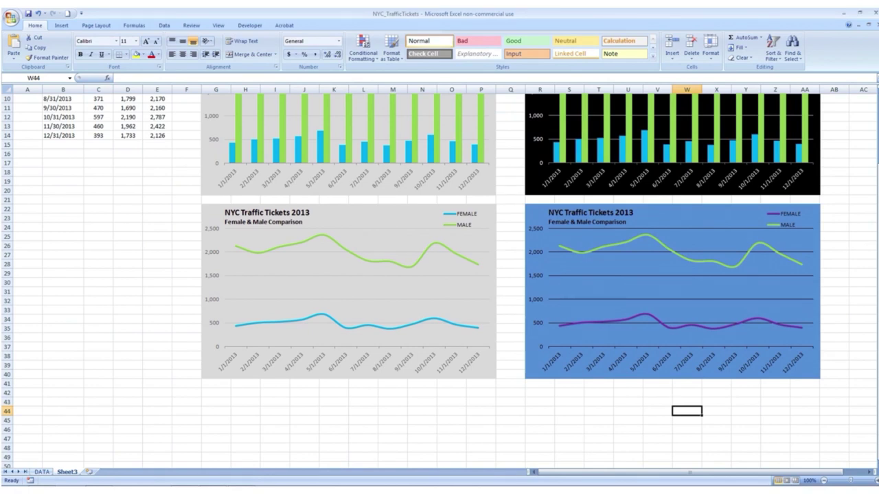
- Copy the gray column chart, paste it as an editable chart onto the blank PowerPoint slide, and shrink it by its corner
{"action": "scroll", "coordinate": [440, 281], "scroll_direction": "up", "scroll_amount": 3}
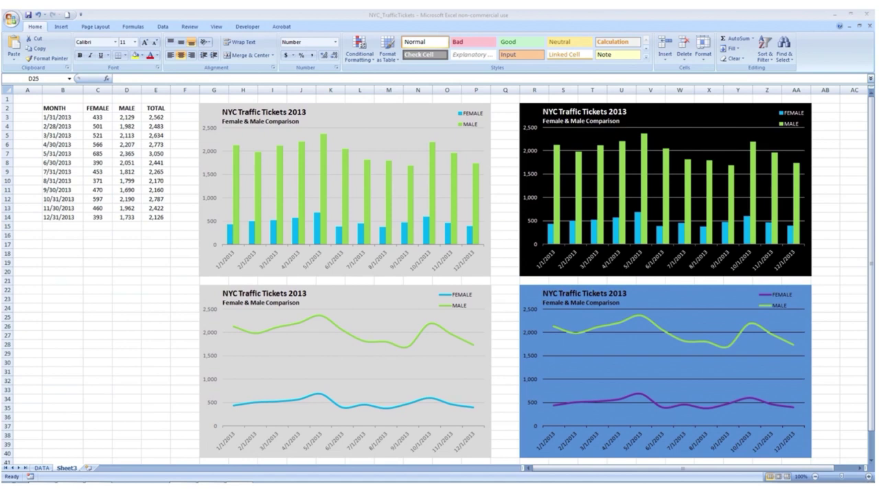
{"action": "left_click", "coordinate": [364, 125]}
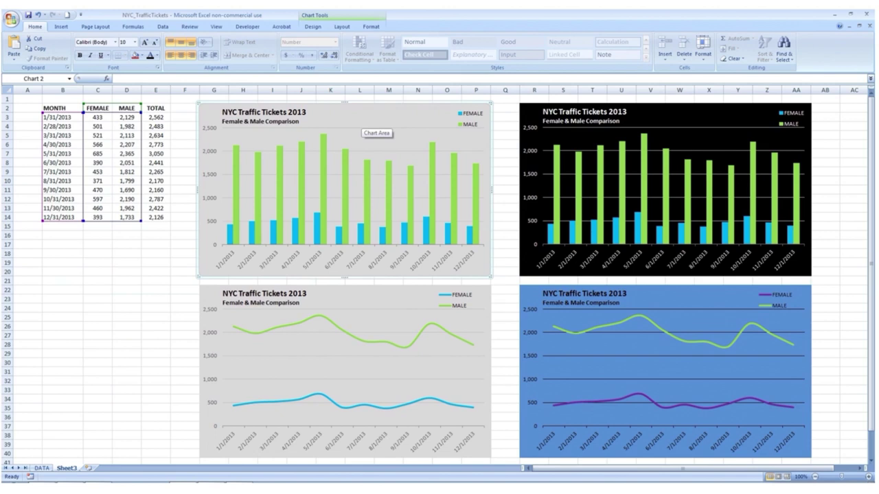
{"action": "key", "text": "alt+Tab"}
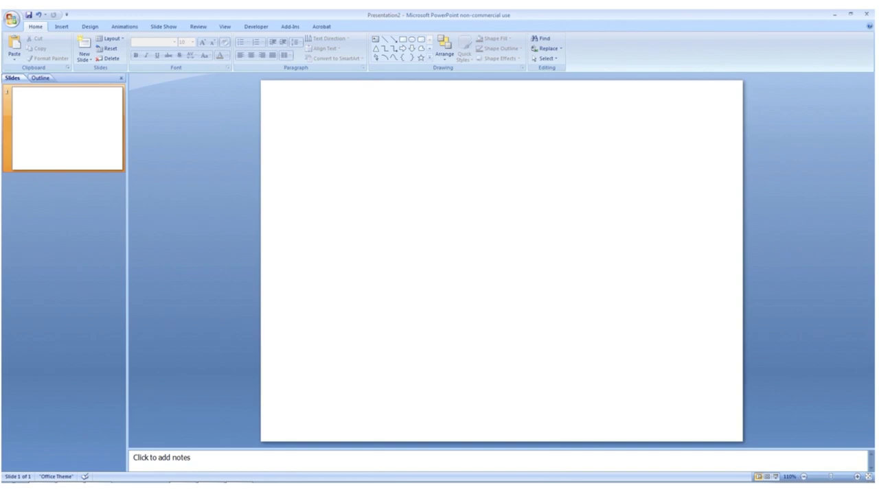
{"action": "key", "text": "ctrl+v"}
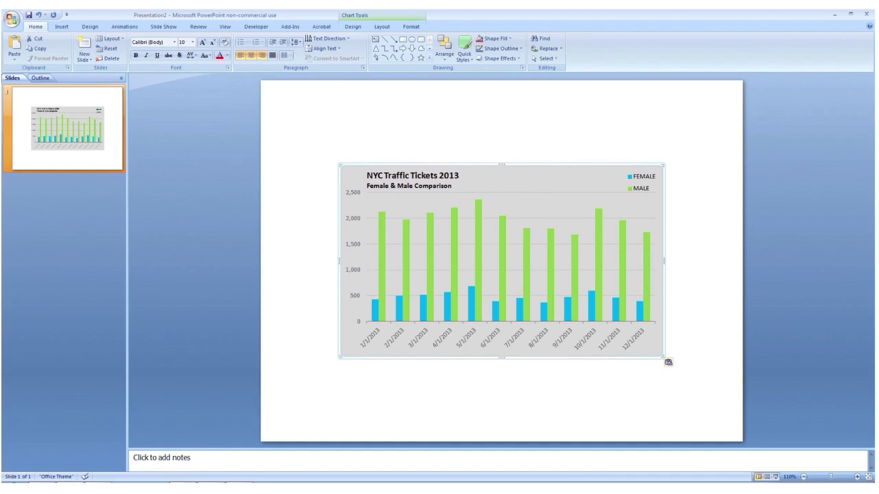
{"action": "left_click", "coordinate": [550, 256]}
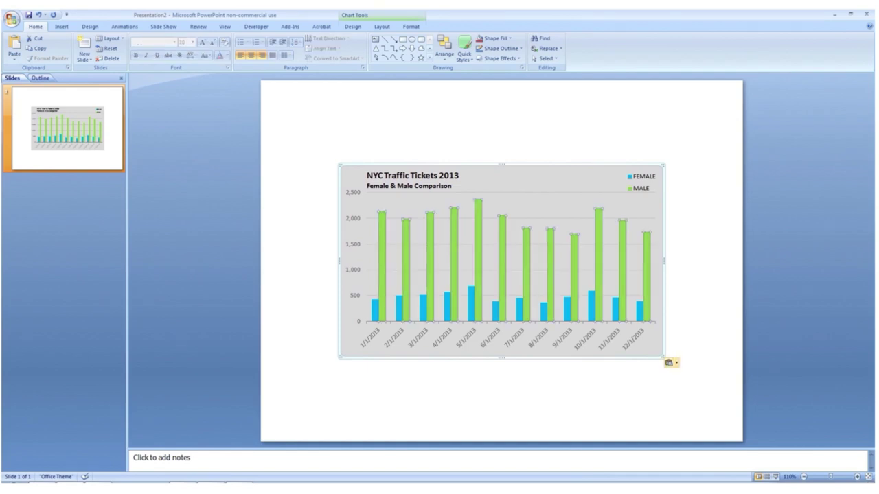
{"action": "left_click_drag", "start_coordinate": [663, 357], "coordinate": [583, 306]}
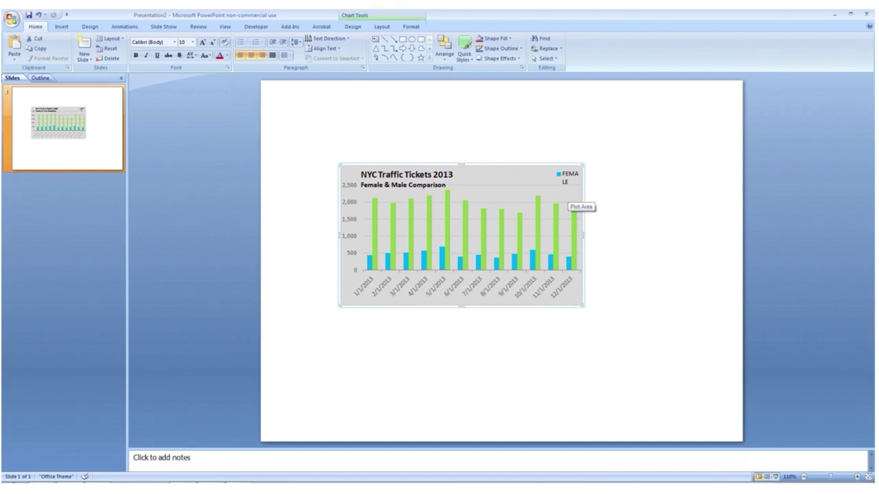
- Copy the gray column chart in Excel again and switch back to the blank PowerPoint slide
{"action": "key", "text": "alt+Tab"}
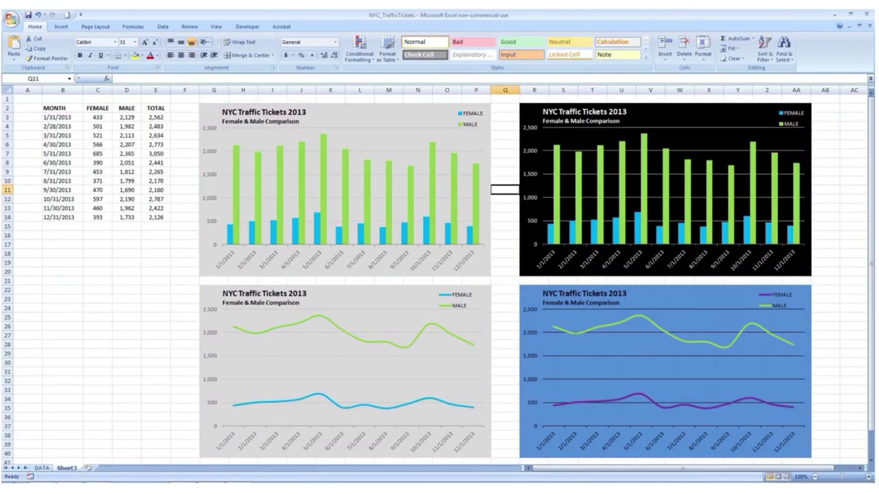
{"action": "left_click", "coordinate": [429, 123]}
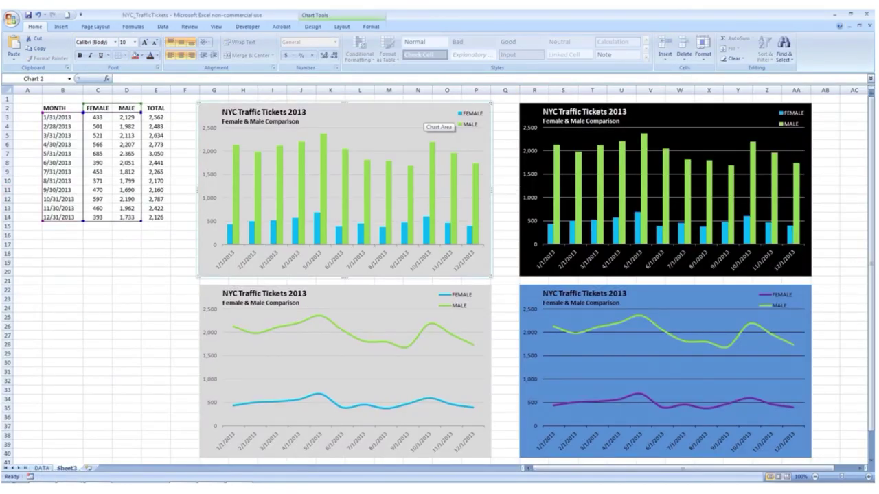
{"action": "key", "text": "alt+Tab"}
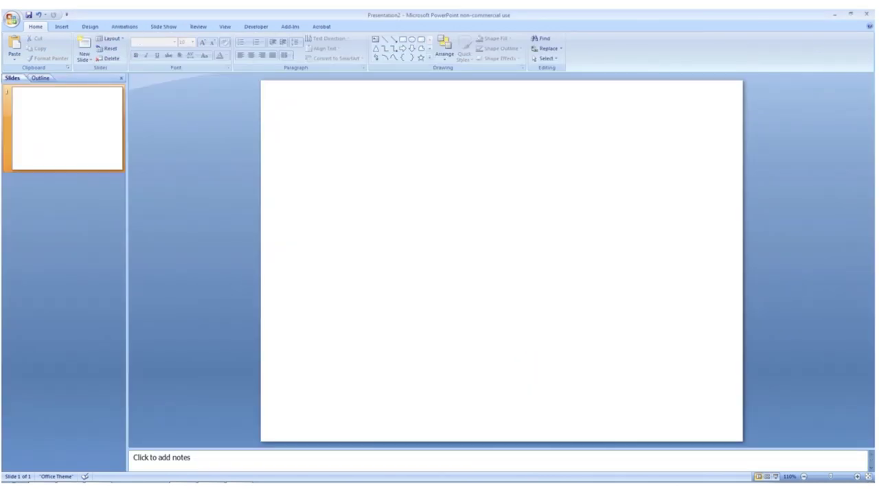
- Try a regular paste of the copied column chart onto the slide, then delete the pasted chart
{"action": "right_click", "coordinate": [412, 128]}
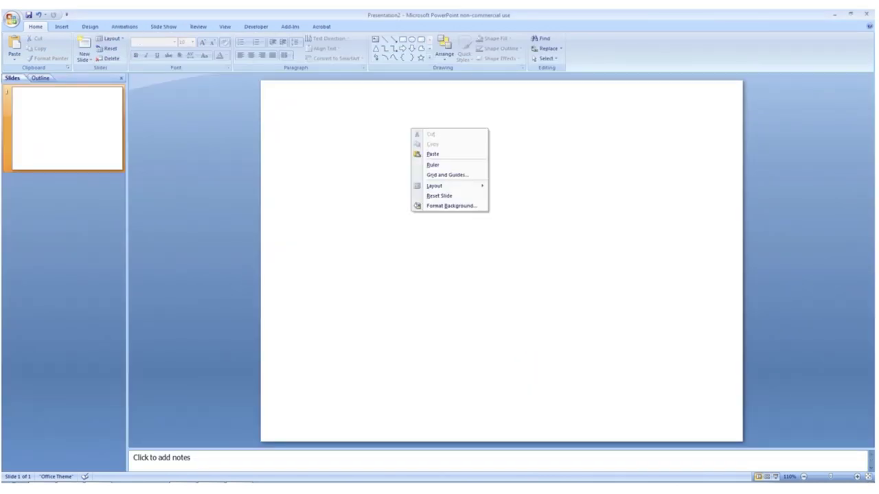
{"action": "left_click", "coordinate": [433, 153]}
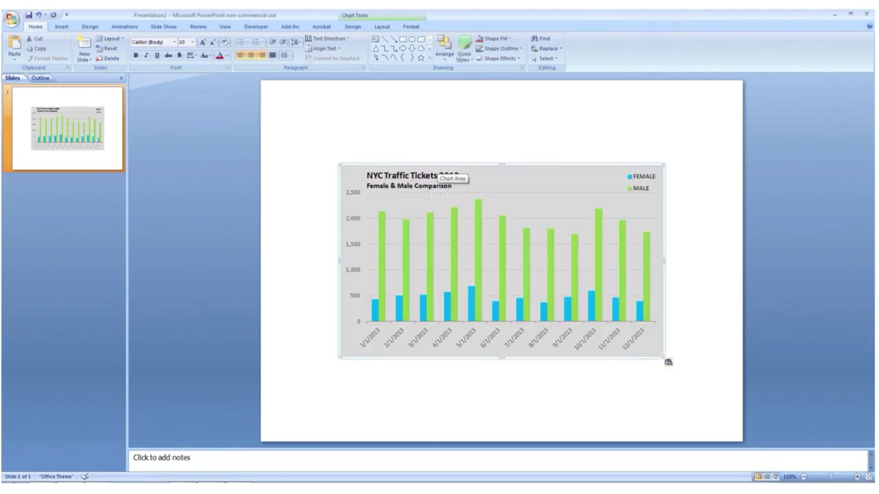
{"action": "key", "text": "Delete"}
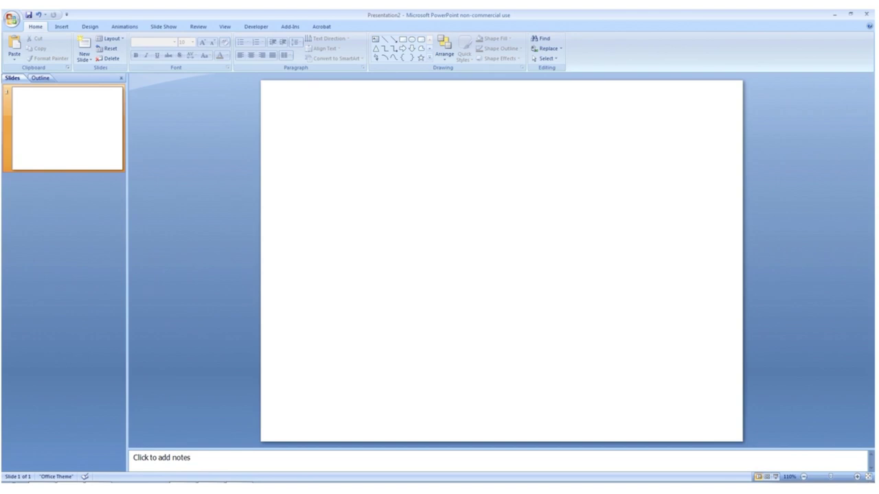
- Paste the copied chart onto the slide as a Picture (GIF) with Paste Special, and enlarge it to nearly the slide's full width
{"action": "key", "text": "alt+e"}
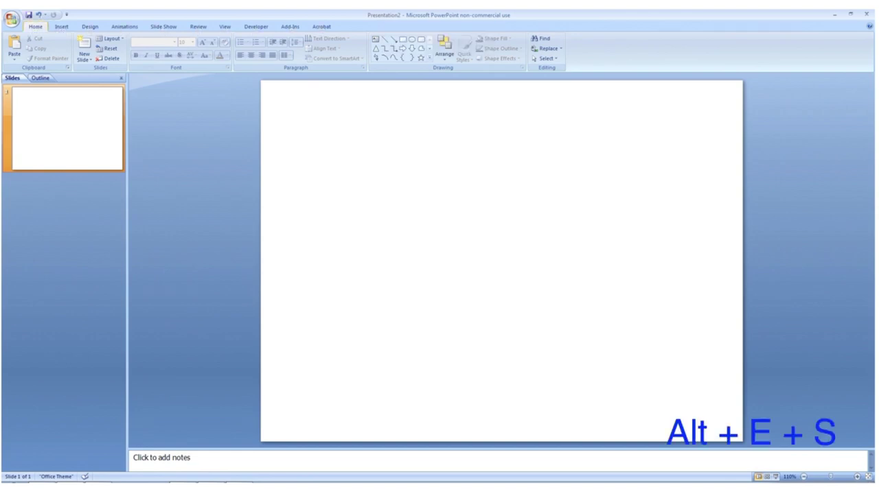
{"action": "key", "text": "s"}
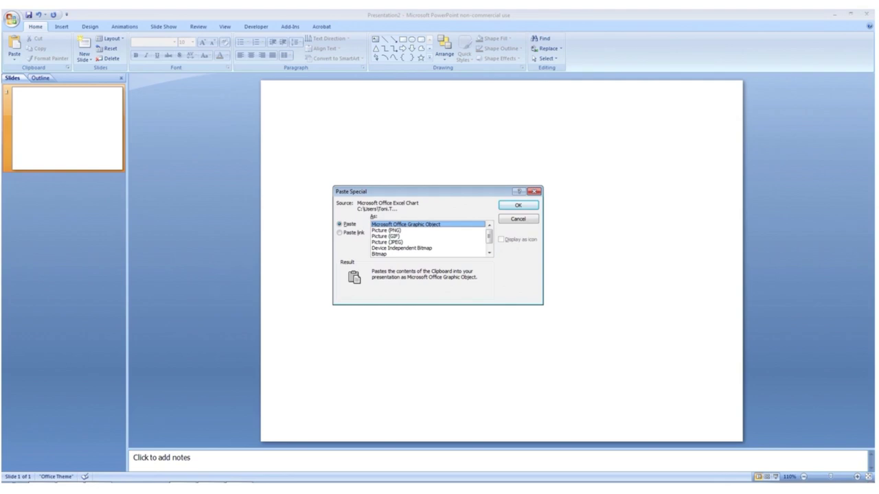
{"action": "left_click", "coordinate": [386, 237]}
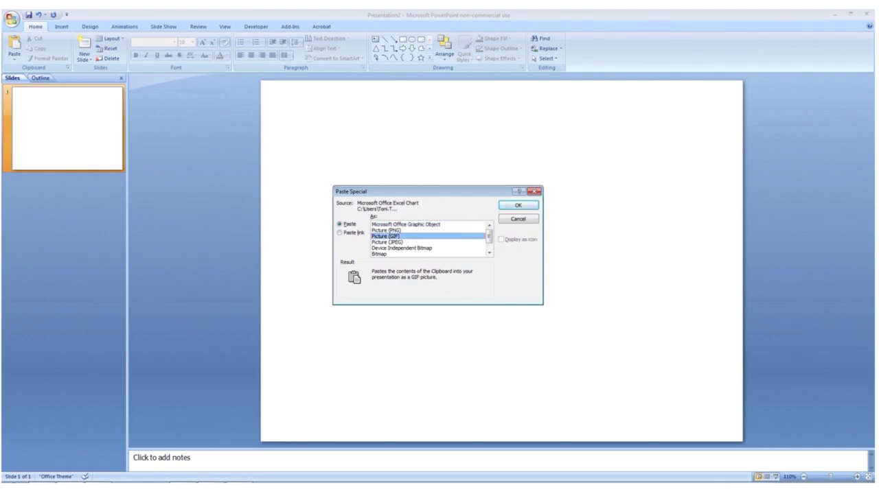
{"action": "key", "text": "Return"}
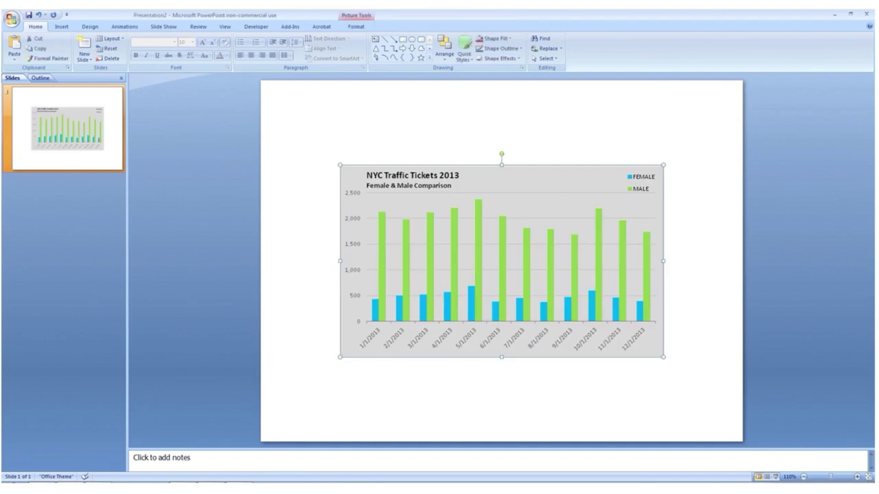
{"action": "left_click_drag", "start_coordinate": [340, 165], "coordinate": [284, 132]}
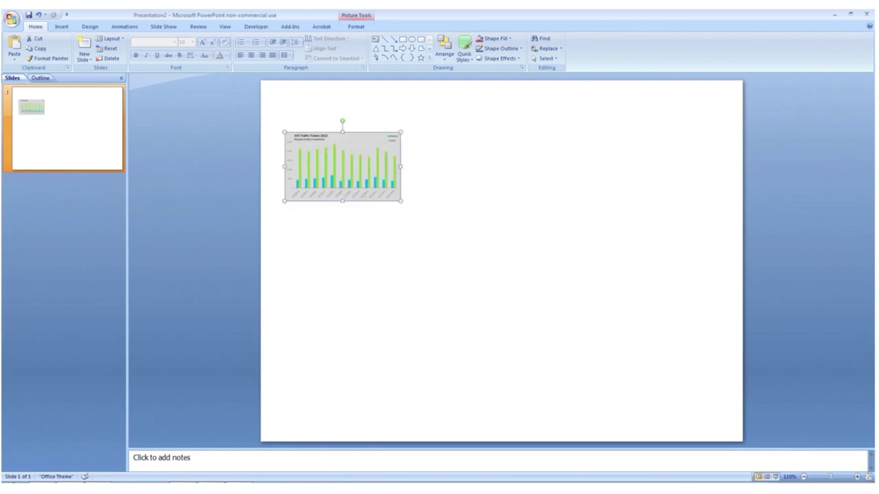
{"action": "left_click_drag", "start_coordinate": [401, 201], "coordinate": [722, 392]}
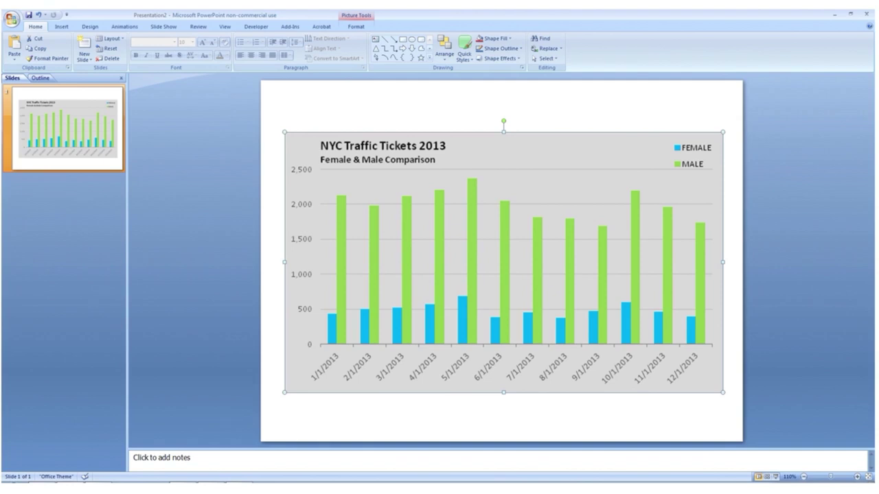
- Scale the pasted chart picture down by its corner, and enlarge it back to nearly the slide's full width
{"action": "left_click_drag", "start_coordinate": [722, 392], "coordinate": [657, 353]}
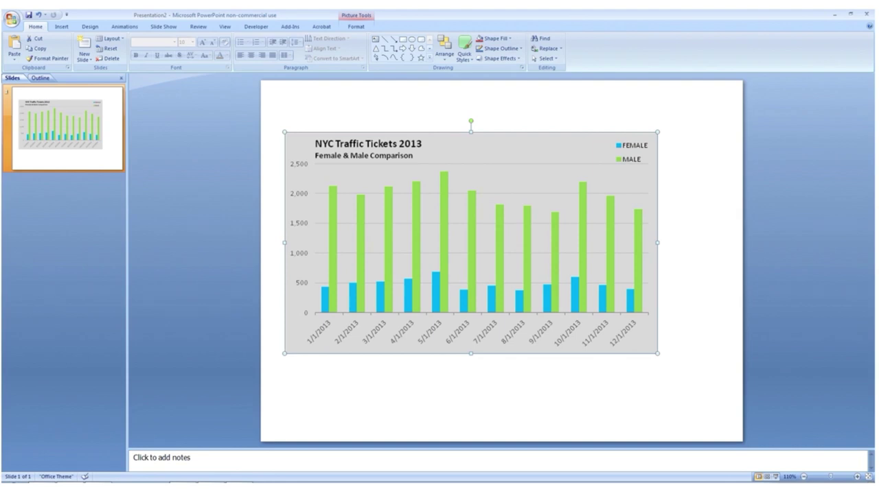
{"action": "left_click_drag", "start_coordinate": [657, 353], "coordinate": [725, 394]}
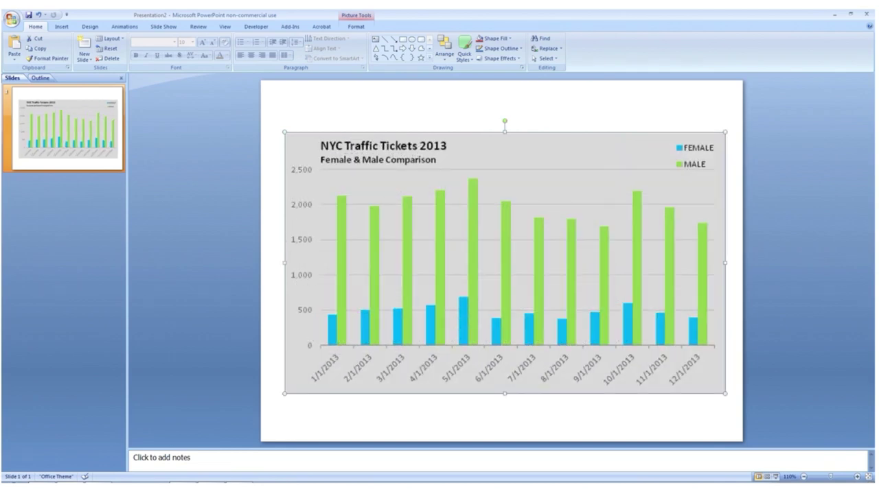
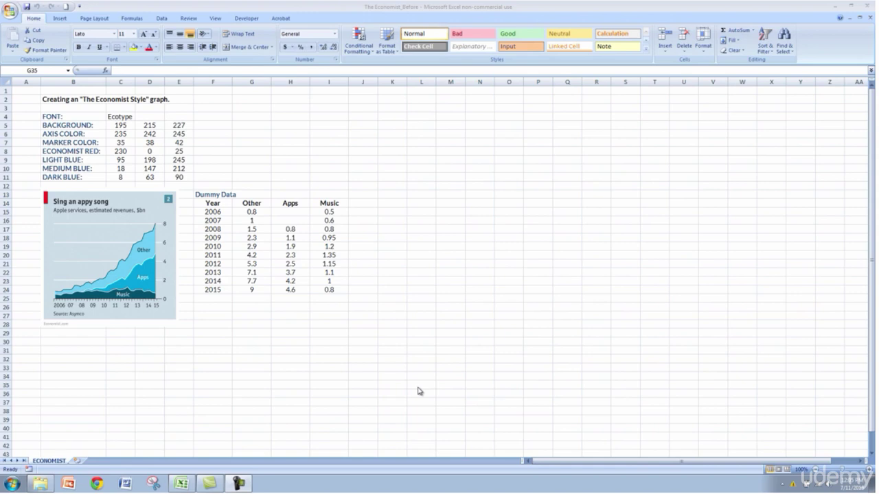
- In the Excel workbook The Economist_Before, examine the listed font and RGB color values against the sample "Sing an appy song" chart
{"action": "left_click", "coordinate": [438, 129]}
{"action": "left_click_drag", "start_coordinate": [59, 116], "coordinate": [181, 177]}
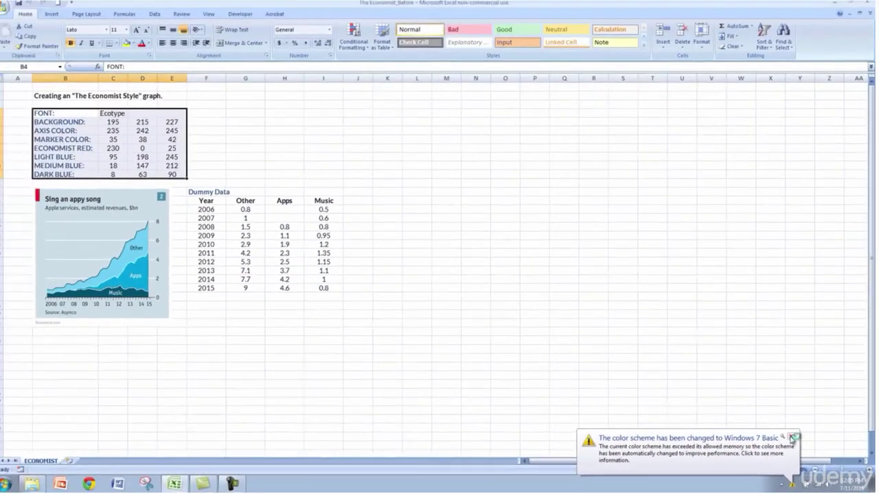
{"action": "left_click", "coordinate": [750, 431]}
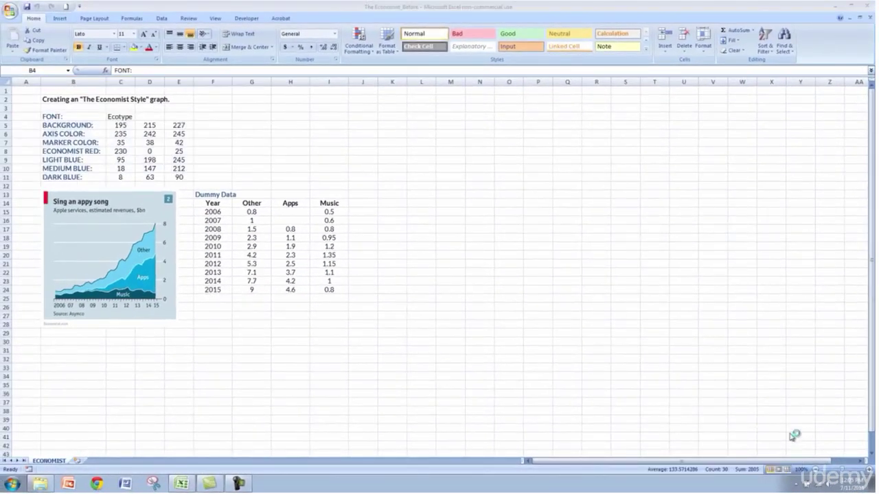
{"action": "left_click", "coordinate": [245, 165]}
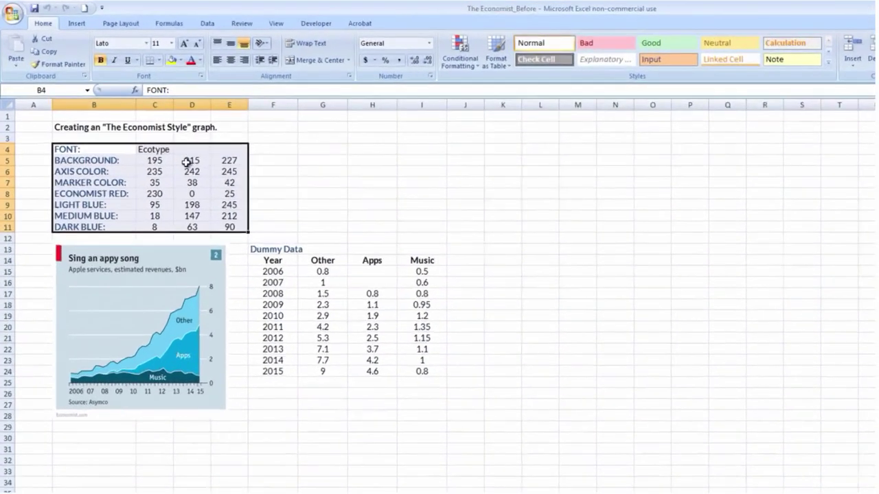
{"action": "left_click", "coordinate": [127, 127]}
{"action": "left_click_drag", "start_coordinate": [191, 190], "coordinate": [270, 187]}
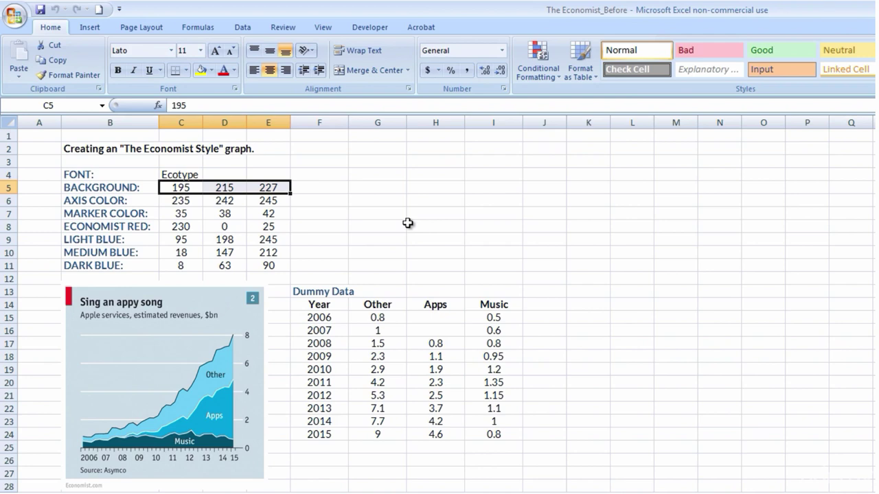
{"action": "left_click", "coordinate": [144, 204]}
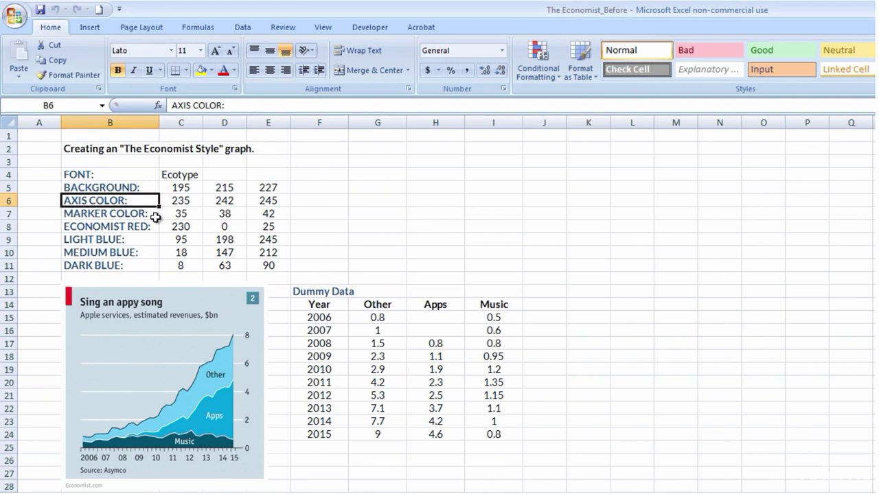
{"action": "left_click", "coordinate": [156, 218]}
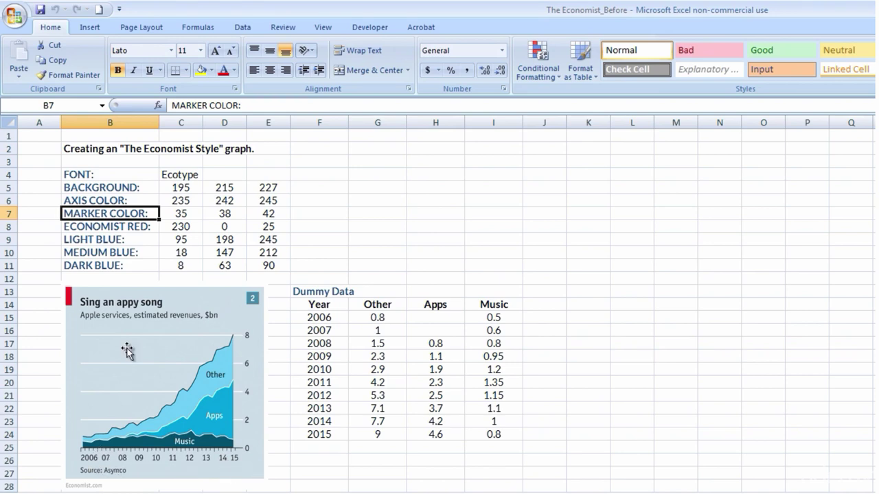
{"action": "left_click", "coordinate": [144, 228]}
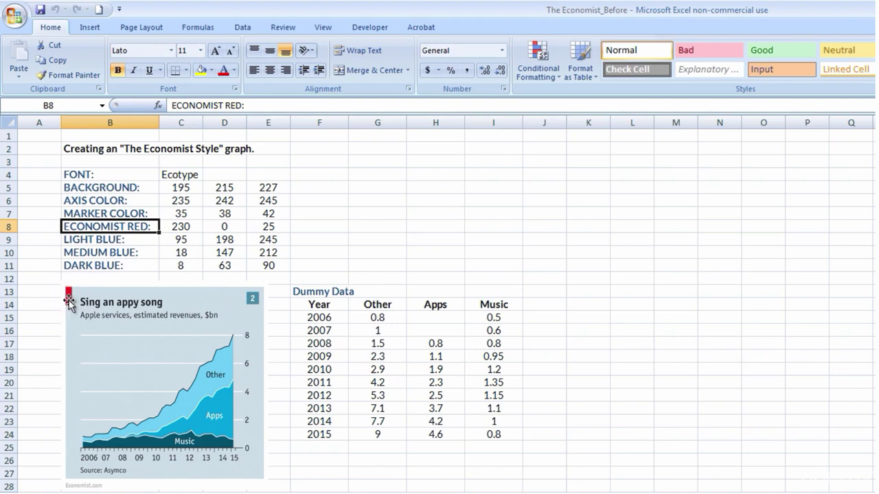
{"action": "left_click", "coordinate": [134, 241]}
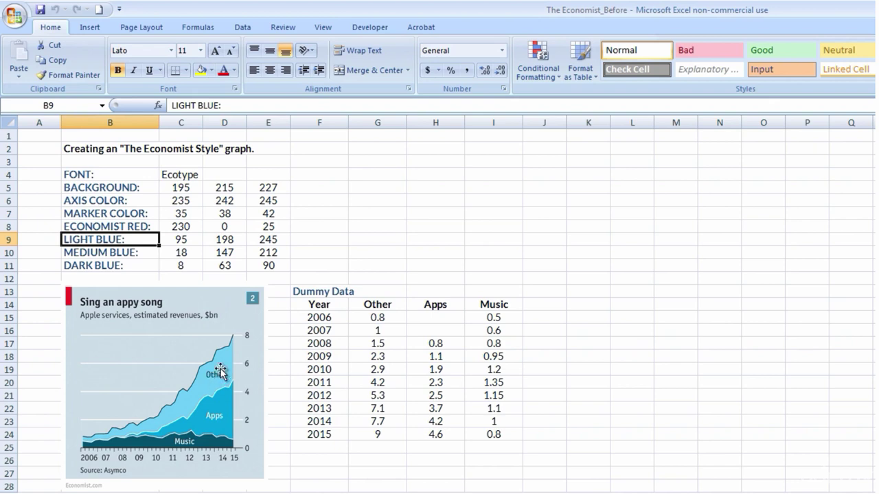
{"action": "left_click", "coordinate": [121, 254]}
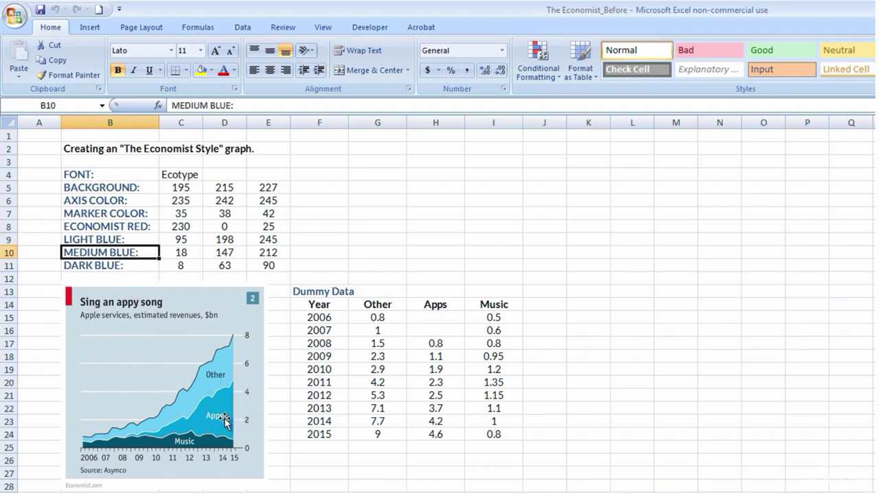
{"action": "left_click", "coordinate": [121, 261]}
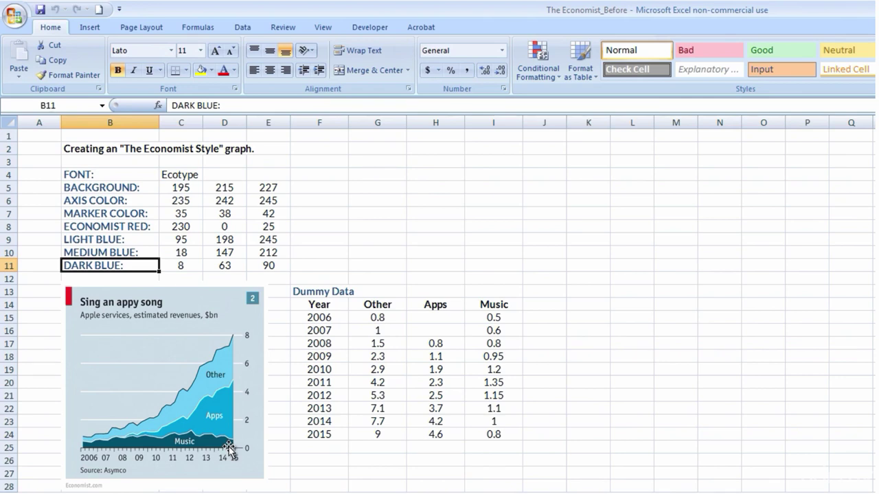
- Insert a blank 2-D area chart with the empty cell K13 selected
{"action": "left_click", "coordinate": [607, 291]}
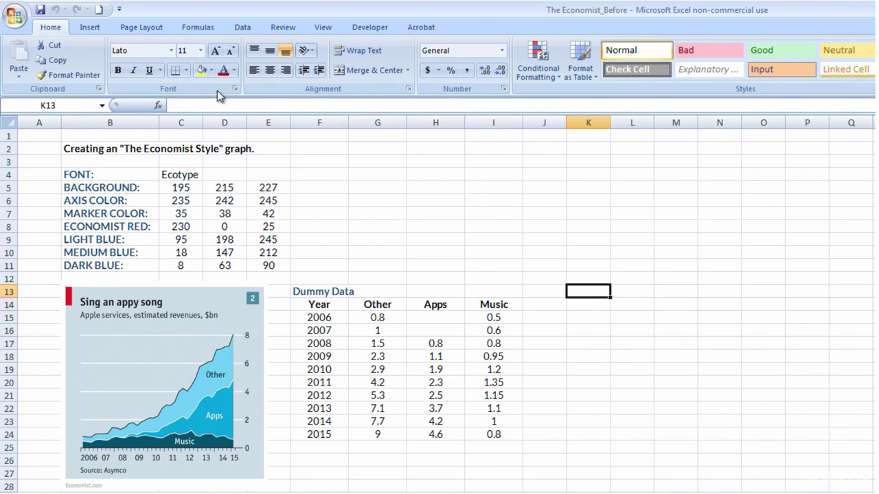
{"action": "left_click", "coordinate": [89, 27]}
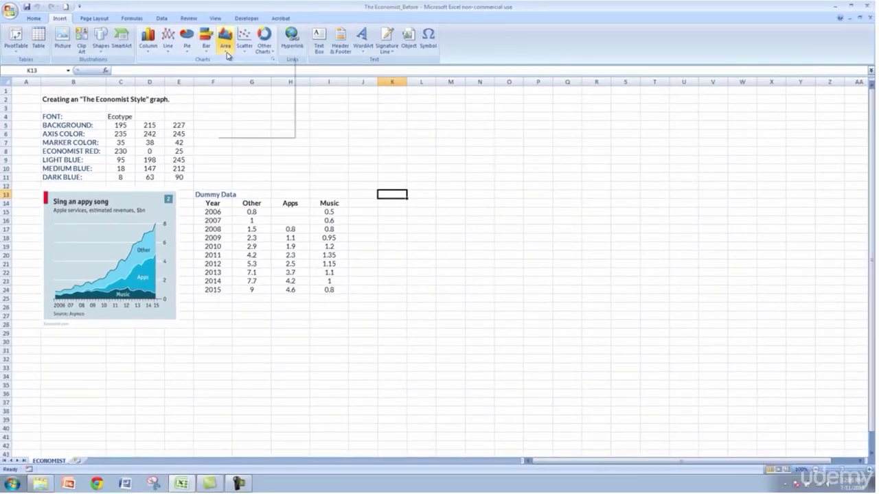
{"action": "left_click", "coordinate": [339, 74]}
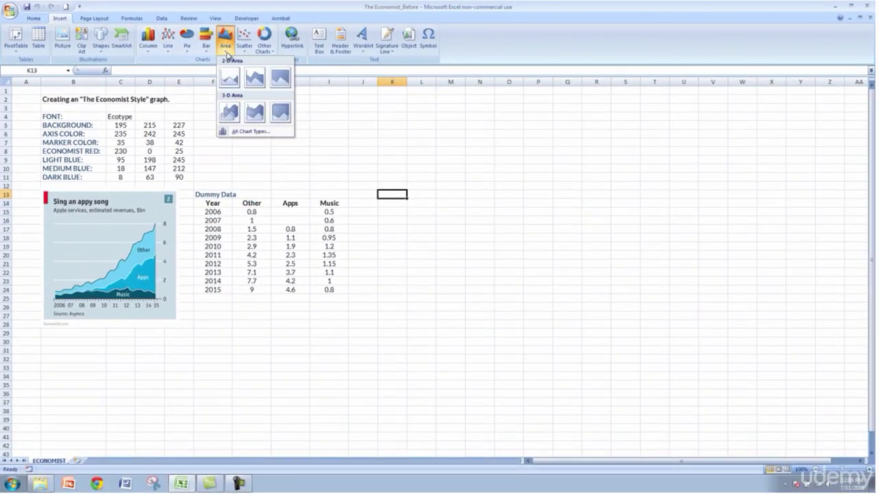
{"action": "left_click", "coordinate": [231, 77]}
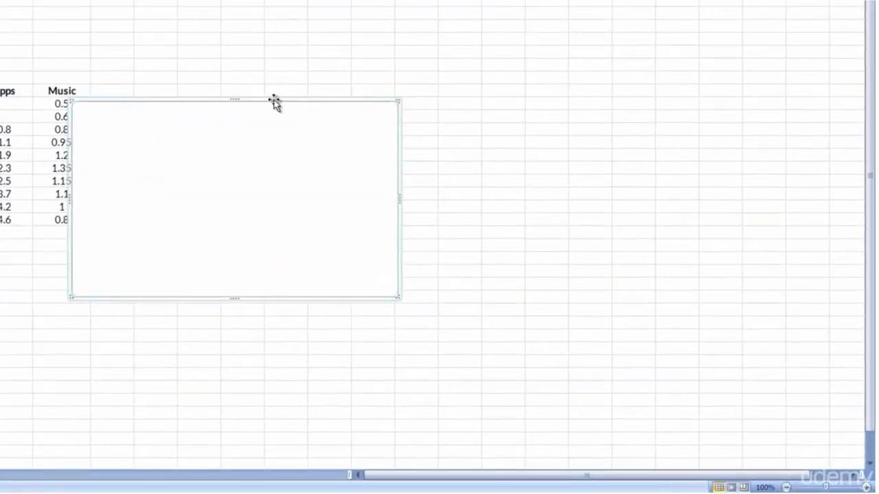
- Move the blank chart beside the Dummy Data table's Music column and enlarge it by its lower corner
{"action": "left_click_drag", "start_coordinate": [475, 208], "coordinate": [504, 174]}
{"action": "left_click_drag", "start_coordinate": [318, 45], "coordinate": [318, 43]}
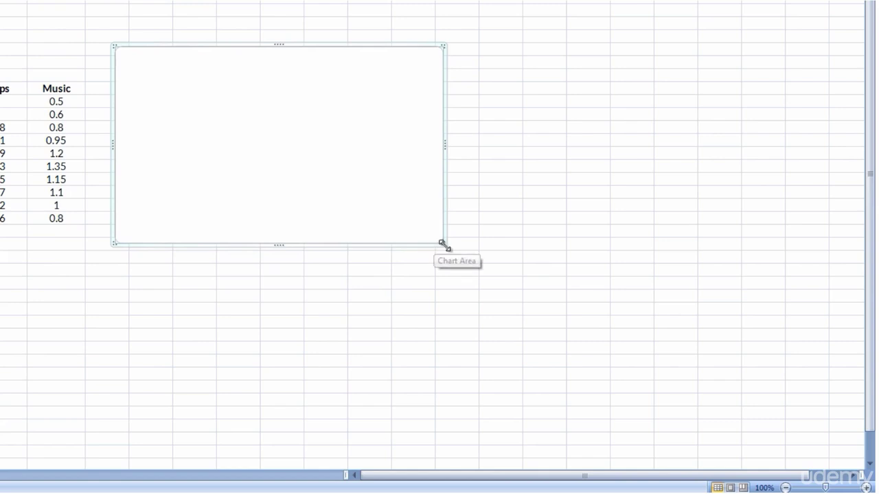
{"action": "left_click_drag", "start_coordinate": [444, 242], "coordinate": [523, 257]}
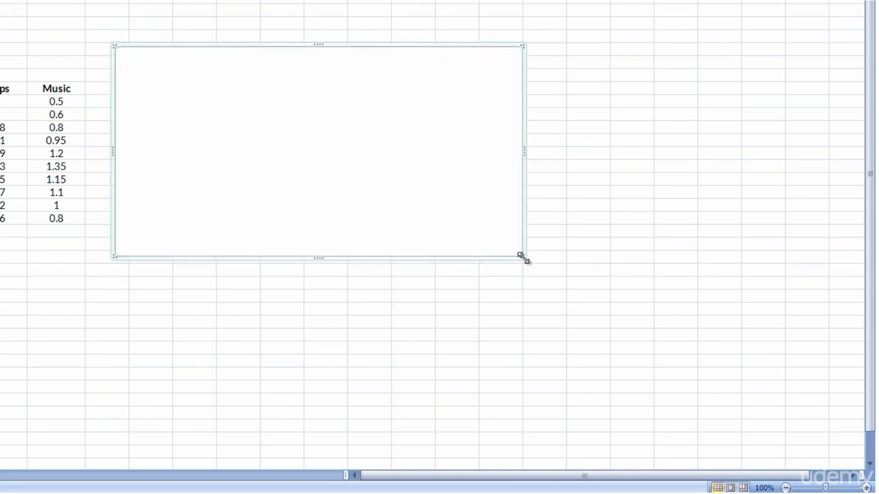
- Give the chart area a solid fill with a custom RGB color, entering red 195 and green 215
{"action": "right_click", "coordinate": [286, 113]}
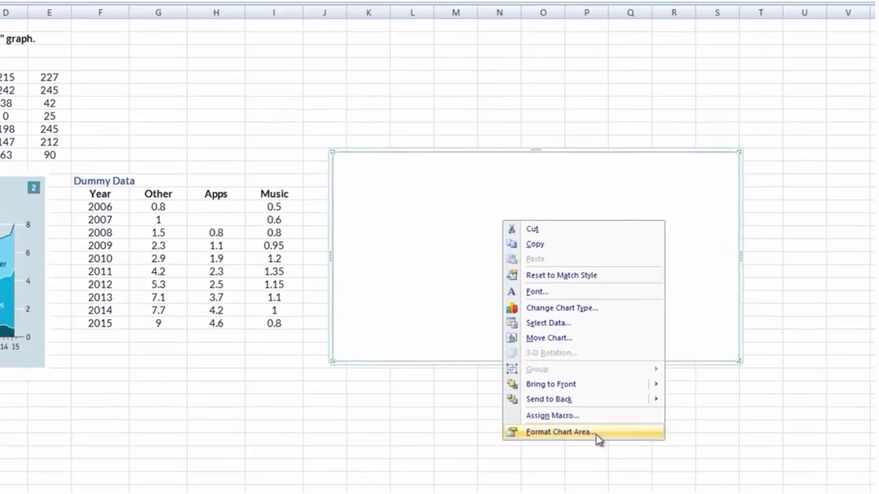
{"action": "left_click", "coordinate": [548, 363]}
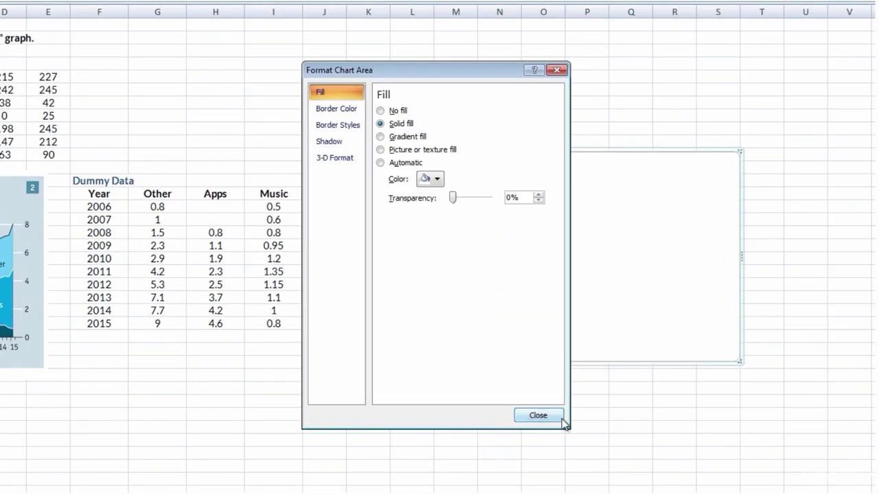
{"action": "left_click", "coordinate": [408, 127]}
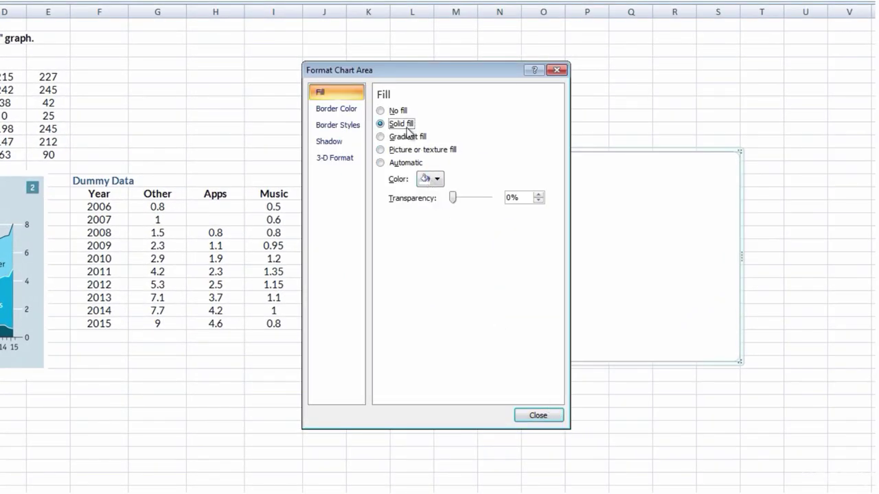
{"action": "left_click", "coordinate": [440, 183]}
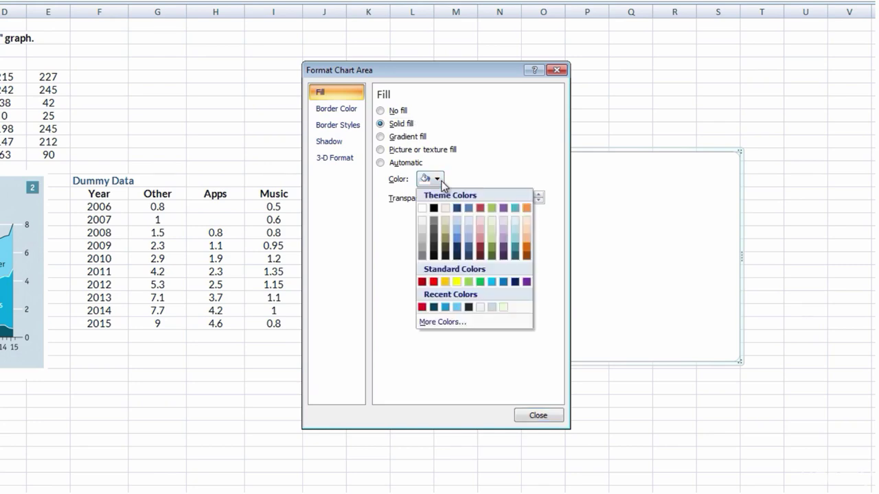
{"action": "left_click", "coordinate": [452, 328]}
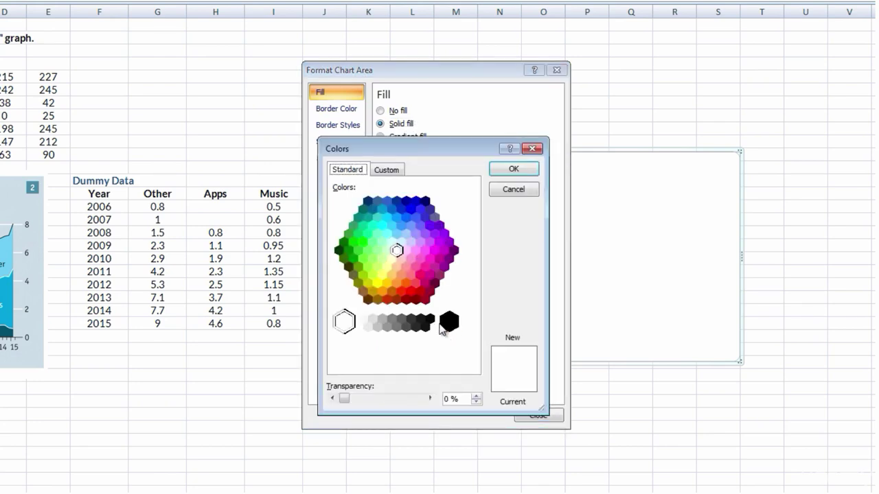
{"action": "left_click", "coordinate": [396, 170]}
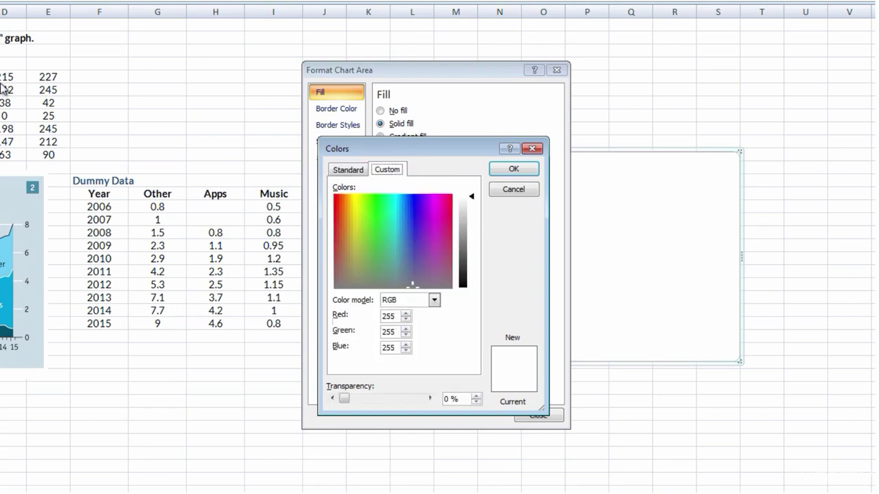
{"action": "left_click", "coordinate": [388, 316]}
{"action": "double_click", "coordinate": [388, 315]}
{"action": "type", "text": "195"}
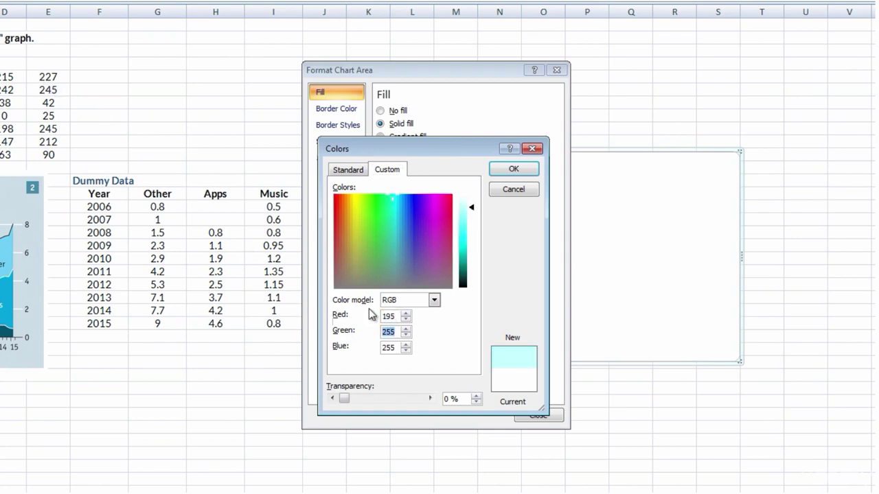
{"action": "type", "text": "215"}
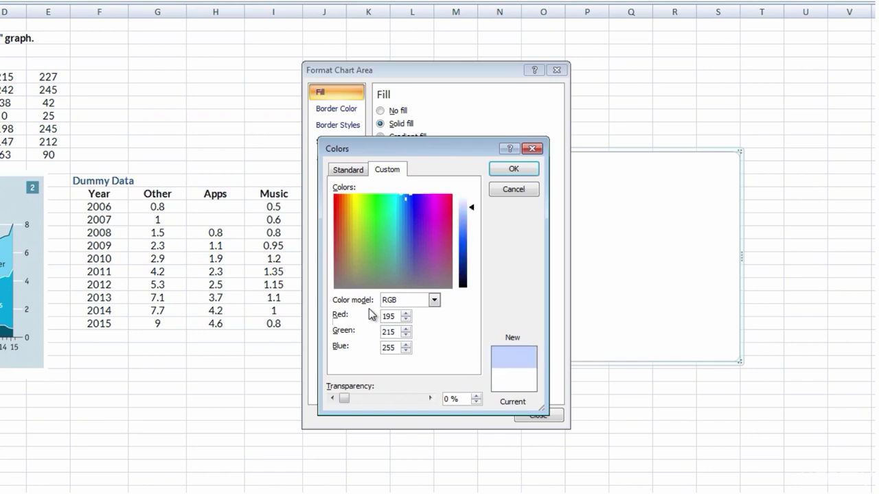
- Set the blue value of the chart area's custom fill to 227 and apply the RGB 195, 215, 227 colour
{"action": "key", "text": "Tab"}
{"action": "type", "text": "227"}
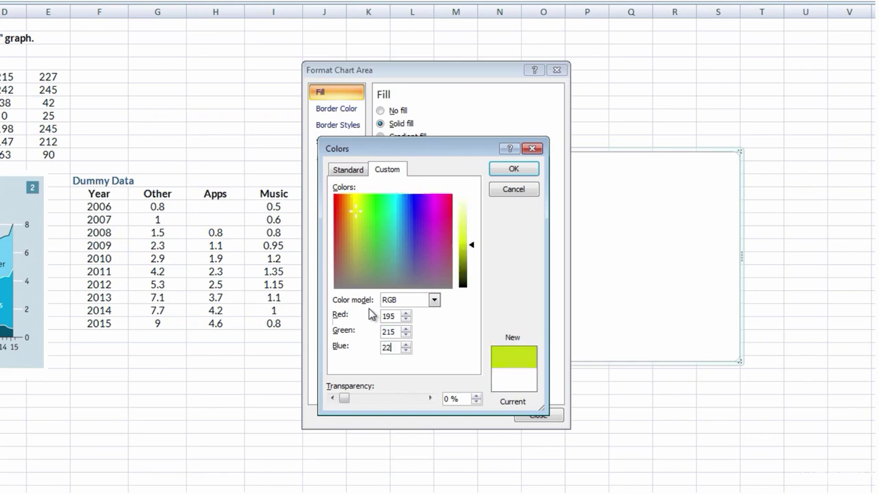
{"action": "left_click", "coordinate": [513, 169]}
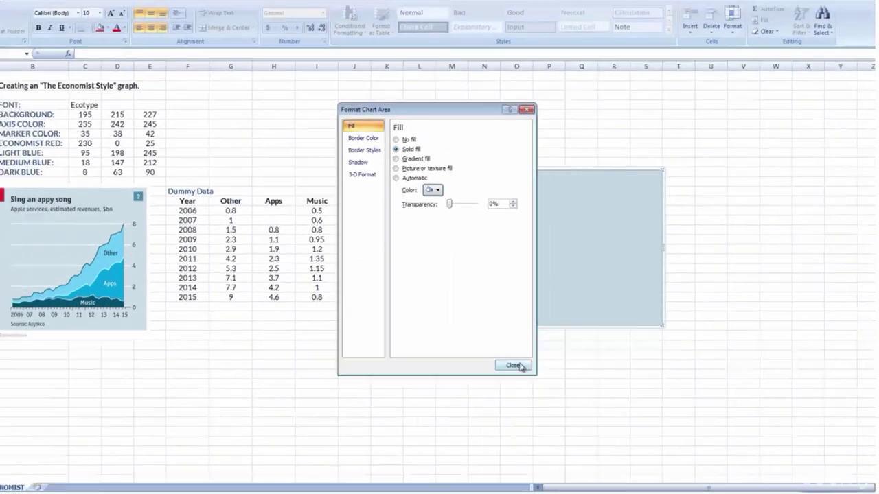
{"action": "left_click", "coordinate": [537, 413]}
{"action": "left_click", "coordinate": [541, 424]}
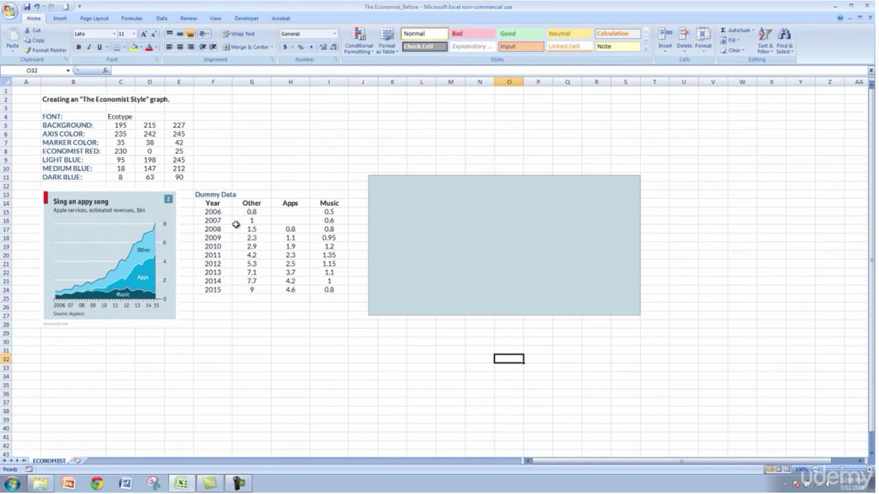
- Remove the border line from the chart area
{"action": "right_click", "coordinate": [440, 223]}
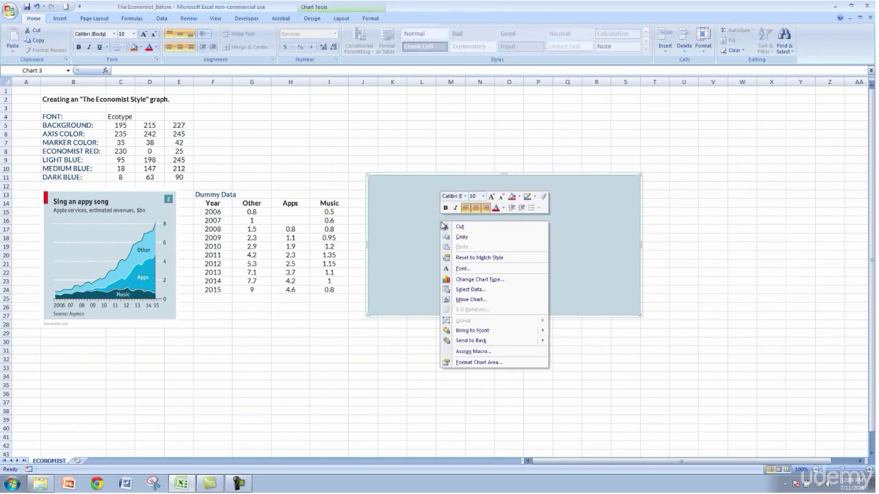
{"action": "left_click", "coordinate": [507, 366]}
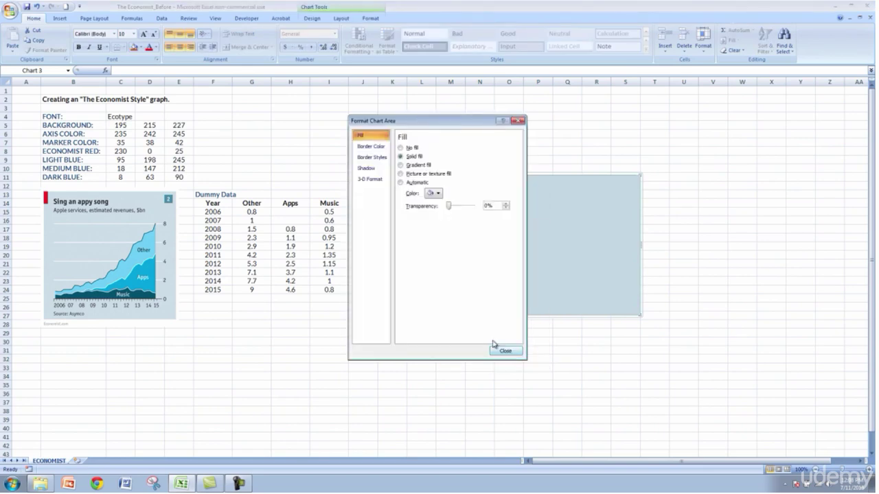
{"action": "left_click", "coordinate": [382, 149]}
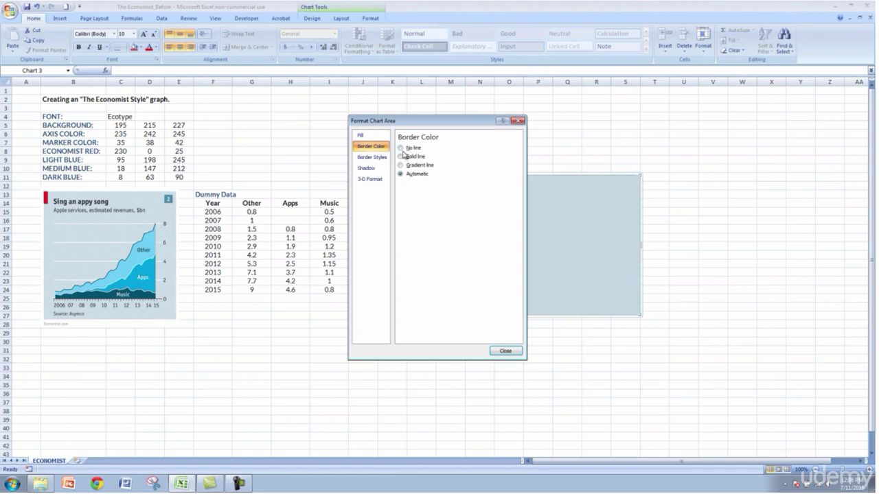
{"action": "left_click", "coordinate": [401, 148]}
{"action": "left_click", "coordinate": [505, 351]}
{"action": "left_click", "coordinate": [516, 357]}
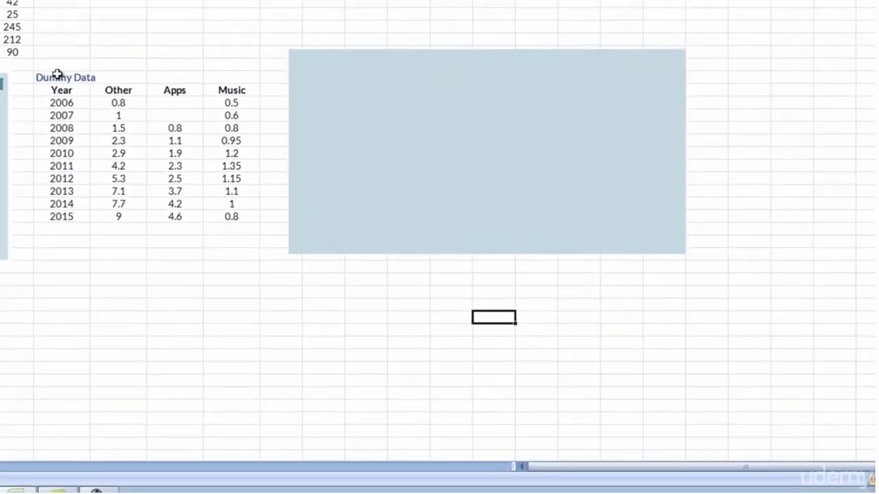
- Add a data series to the empty chart, taking its name from the Other header in cell G14
{"action": "left_click_drag", "start_coordinate": [209, 194], "coordinate": [324, 285]}
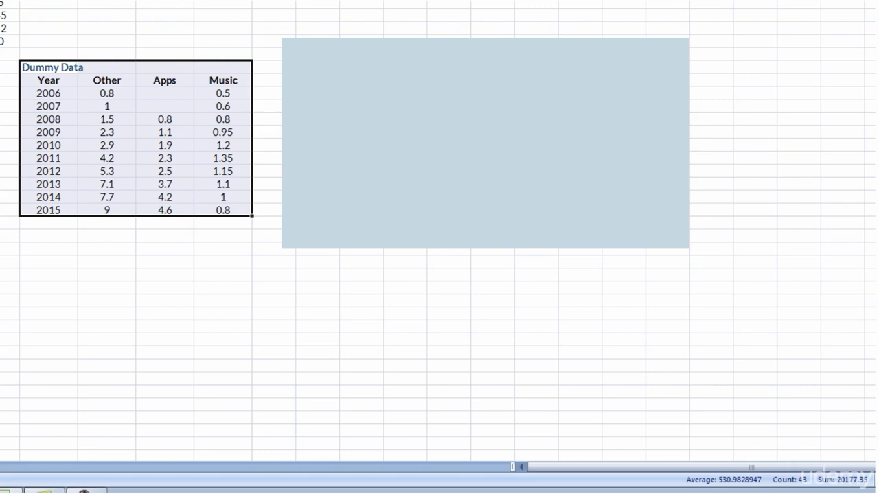
{"action": "left_click", "coordinate": [343, 155]}
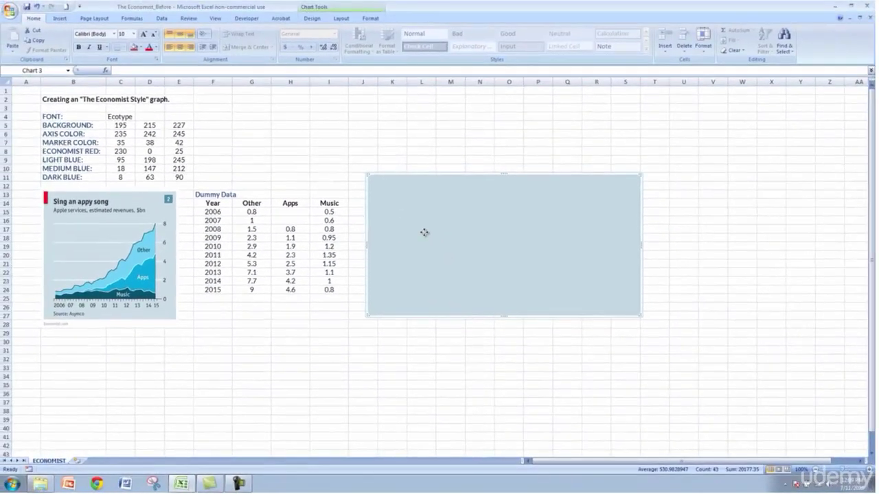
{"action": "right_click", "coordinate": [399, 187]}
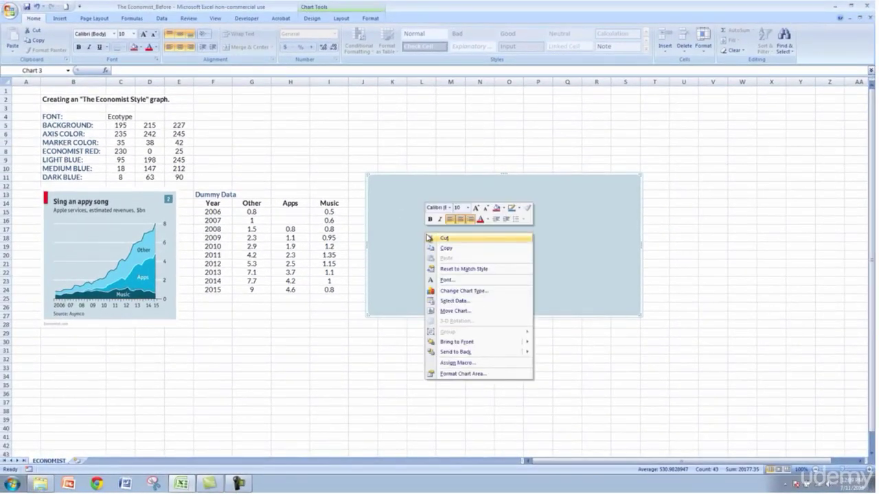
{"action": "left_click", "coordinate": [461, 304]}
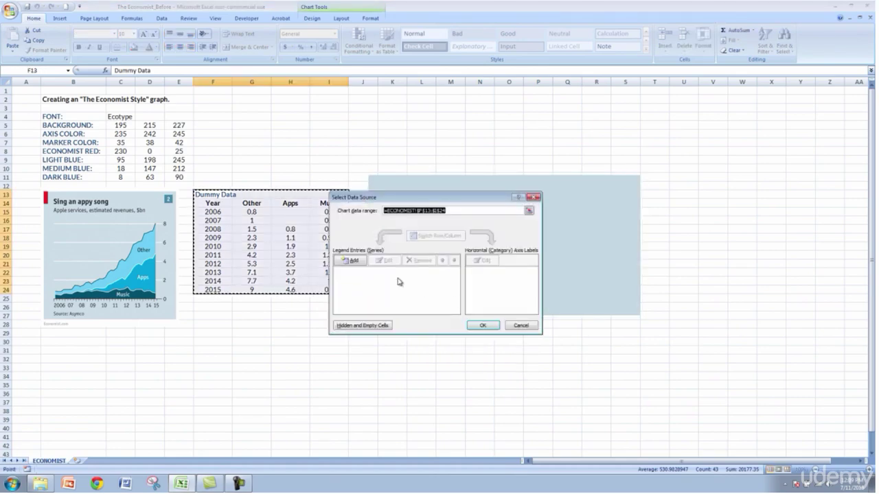
{"action": "left_click", "coordinate": [351, 261]}
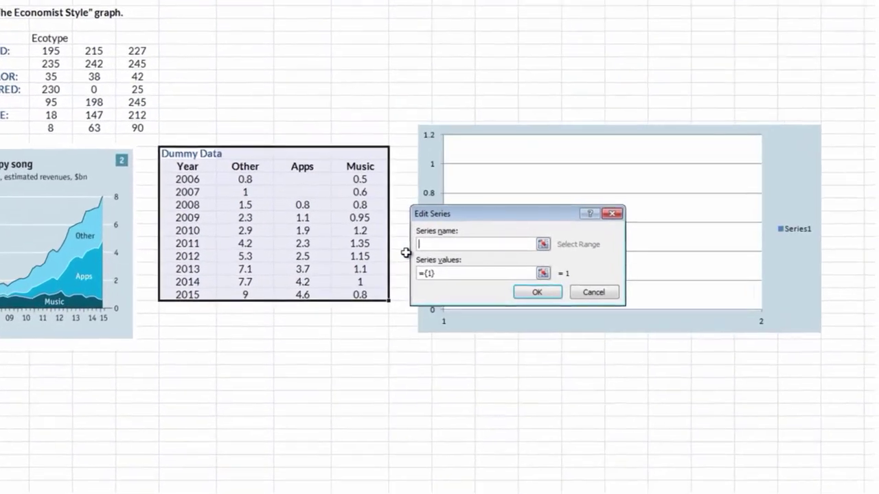
{"action": "left_click", "coordinate": [546, 244]}
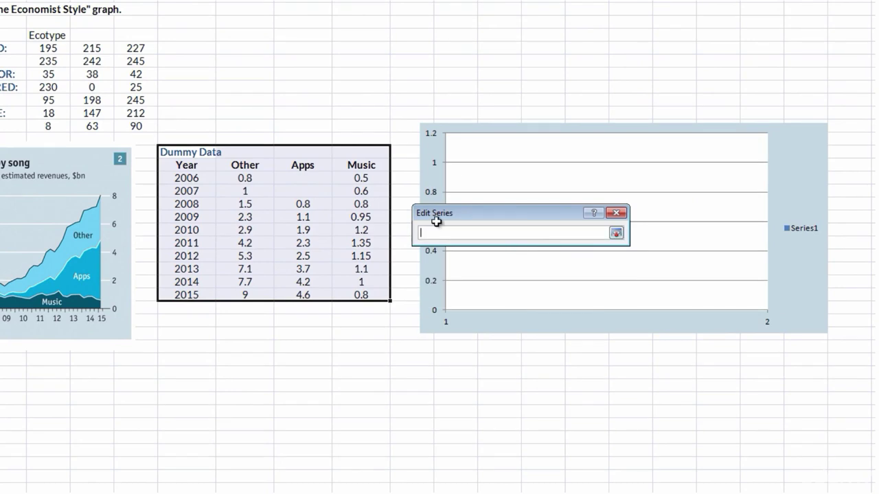
{"action": "left_click", "coordinate": [254, 165]}
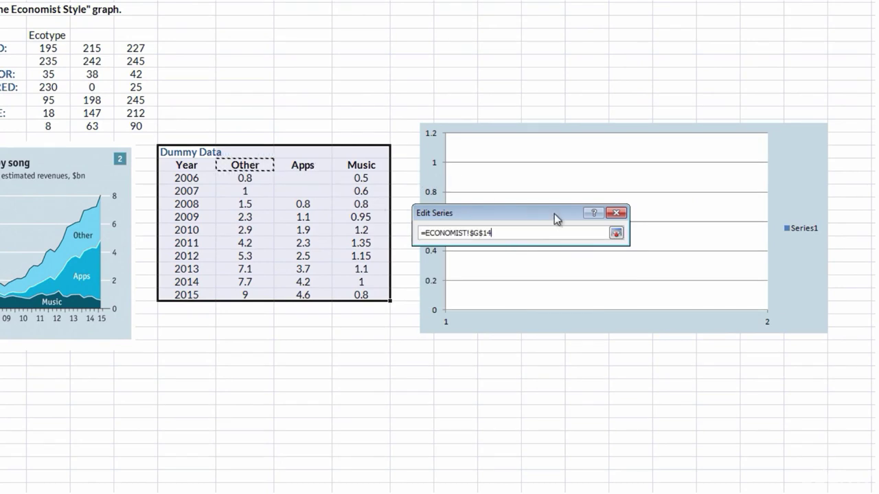
{"action": "left_click", "coordinate": [616, 233]}
- Set the Other series values to cells G15:G24
{"action": "left_click", "coordinate": [545, 273]}
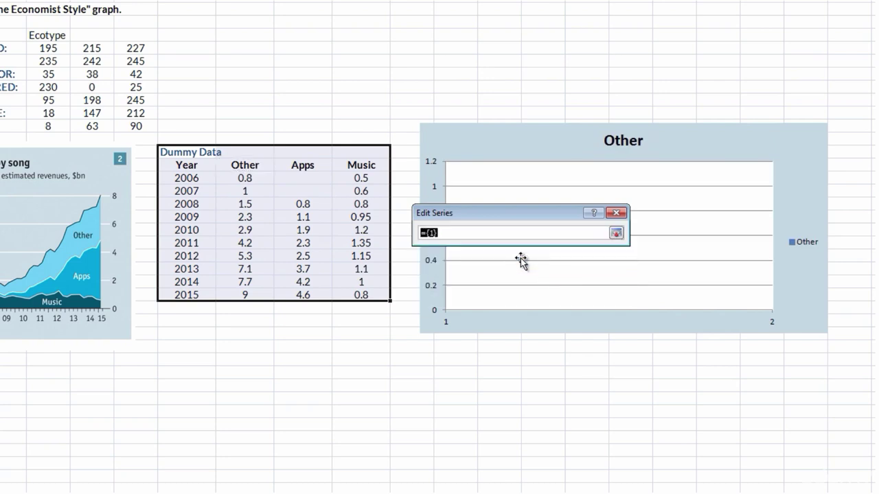
{"action": "left_click_drag", "start_coordinate": [257, 175], "coordinate": [259, 301]}
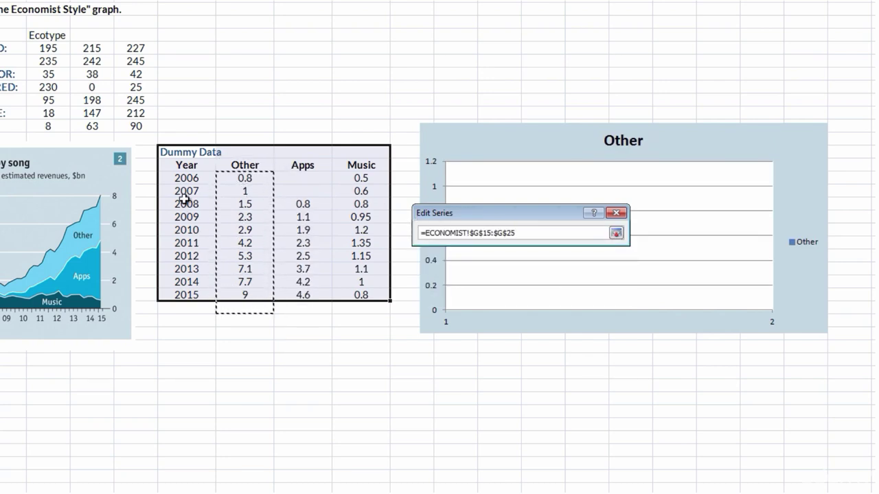
{"action": "left_click_drag", "start_coordinate": [245, 177], "coordinate": [237, 295]}
{"action": "left_click", "coordinate": [616, 234]}
{"action": "left_click", "coordinate": [548, 293]}
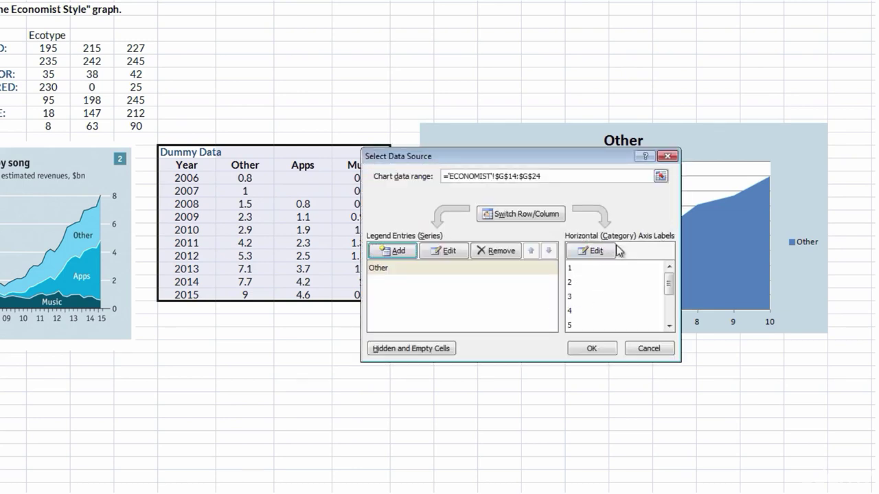
- Use the years in F15:F24 as the horizontal axis labels and apply the chart's data source
{"action": "left_click", "coordinate": [591, 252]}
{"action": "left_click_drag", "start_coordinate": [194, 178], "coordinate": [197, 297]}
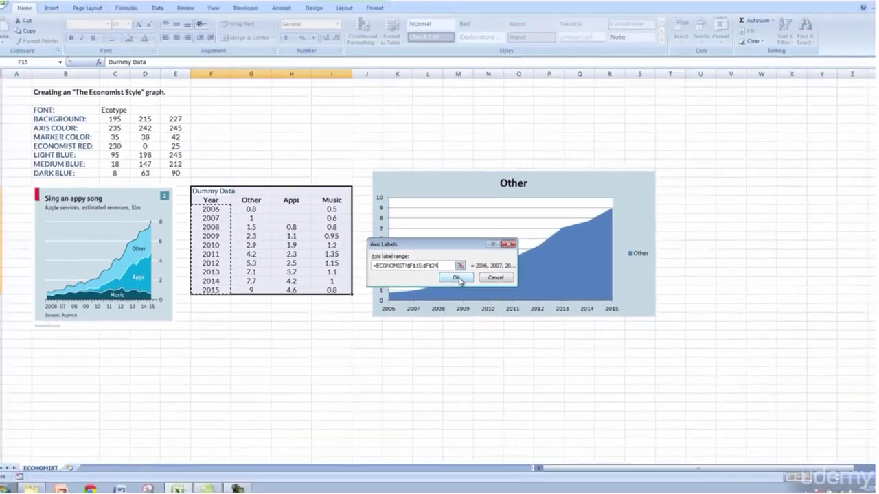
{"action": "left_click", "coordinate": [540, 276]}
{"action": "left_click", "coordinate": [484, 327]}
{"action": "left_click", "coordinate": [487, 331]}
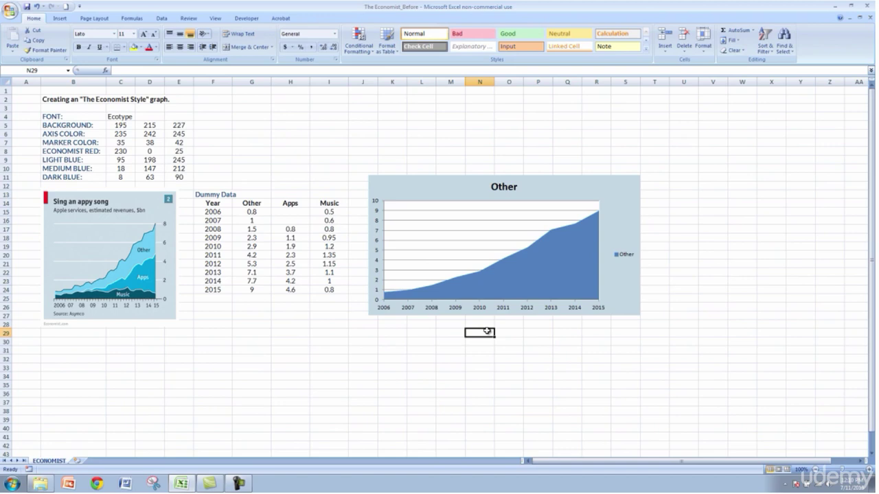
- Delete the title and the legend from the area chart
{"action": "left_click", "coordinate": [512, 192]}
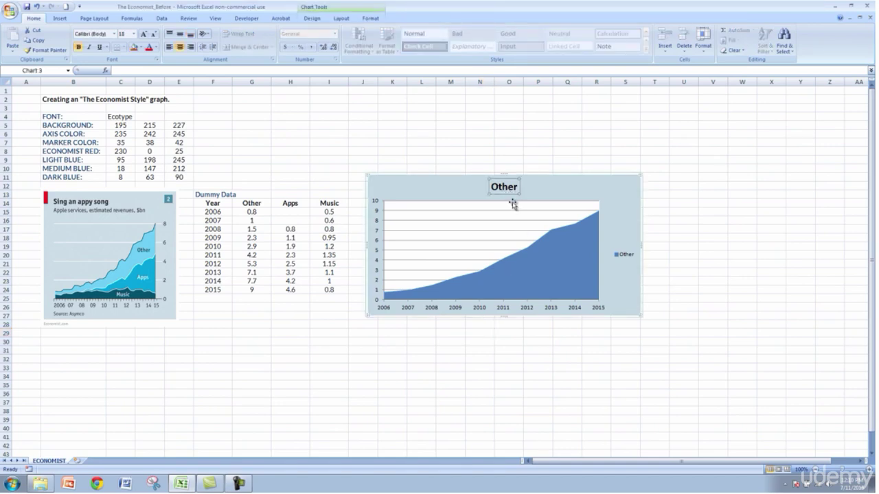
{"action": "key", "text": "Delete"}
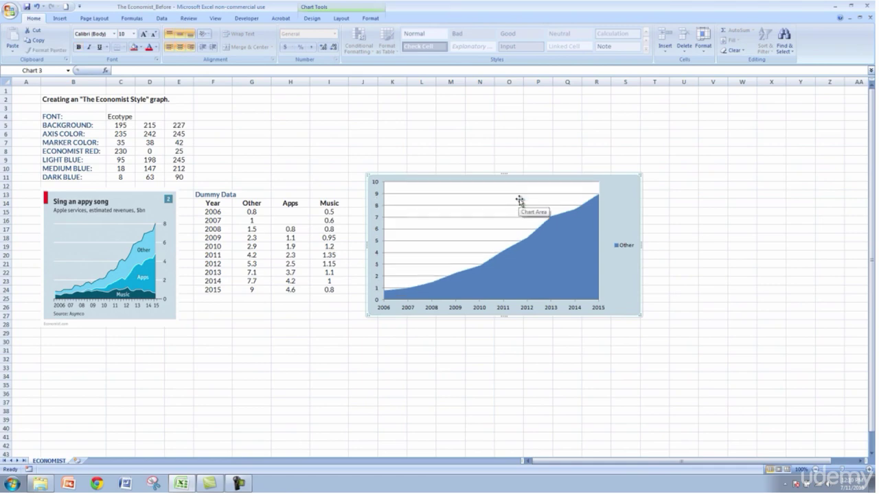
{"action": "left_click", "coordinate": [626, 247]}
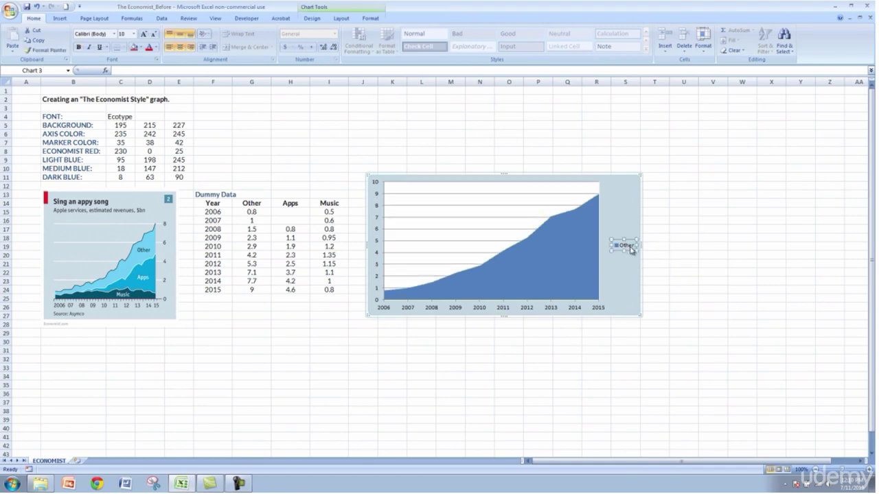
{"action": "key", "text": "Delete"}
{"action": "left_click", "coordinate": [672, 260]}
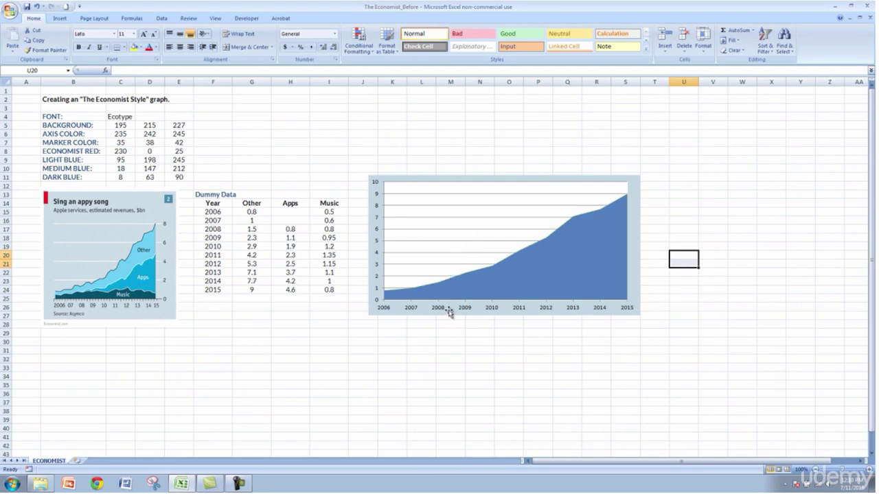
- Give the plot area a solid fill in the same light grey-blue as the chart background
{"action": "right_click", "coordinate": [457, 197]}
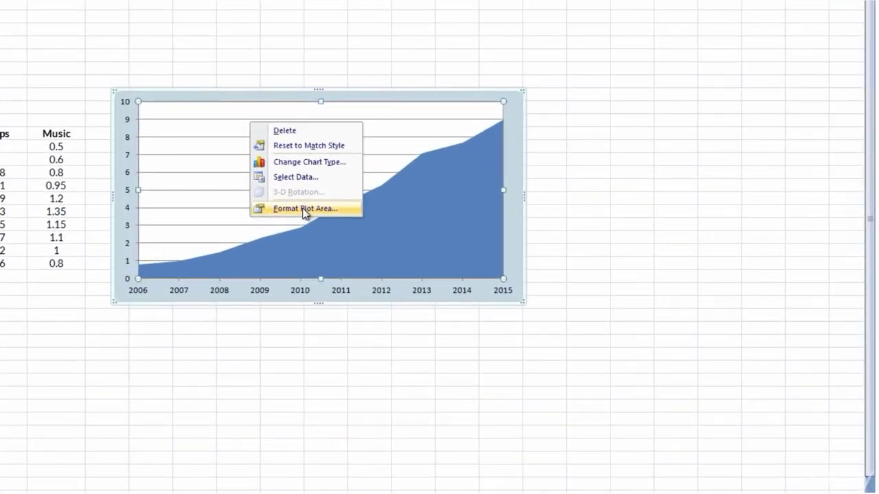
{"action": "left_click", "coordinate": [400, 231]}
{"action": "left_click", "coordinate": [183, 64]}
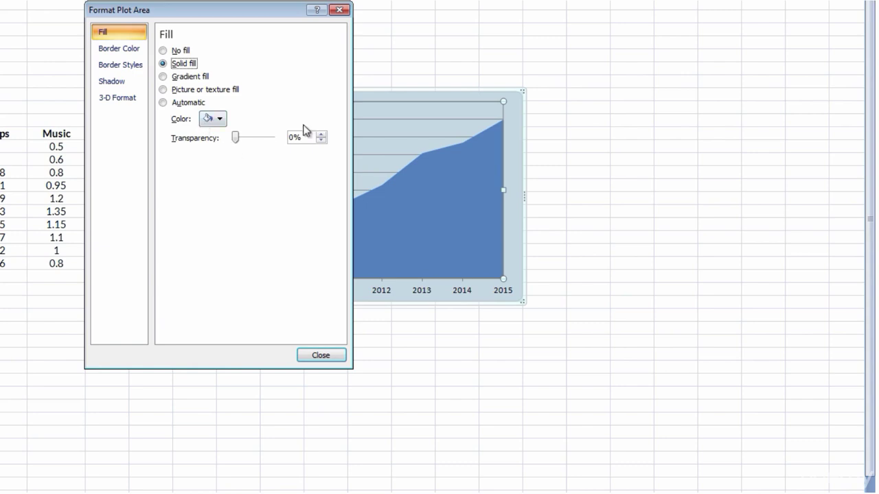
{"action": "left_click", "coordinate": [329, 356]}
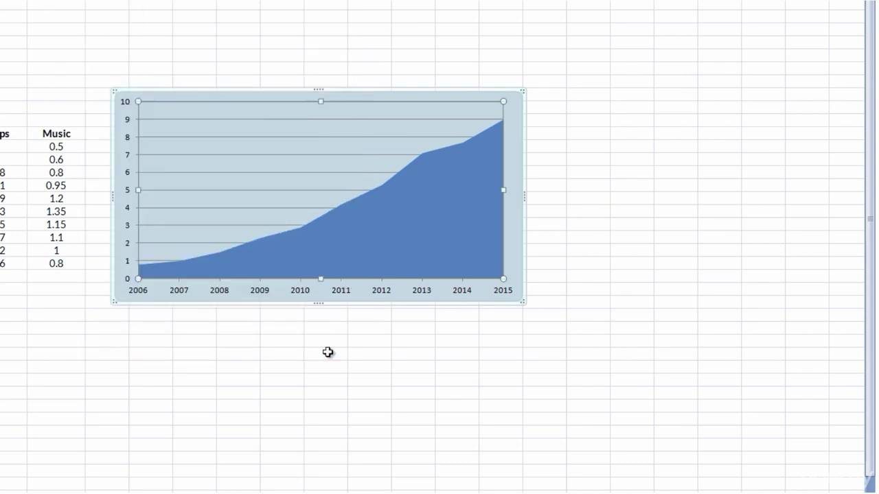
{"action": "left_click", "coordinate": [340, 356]}
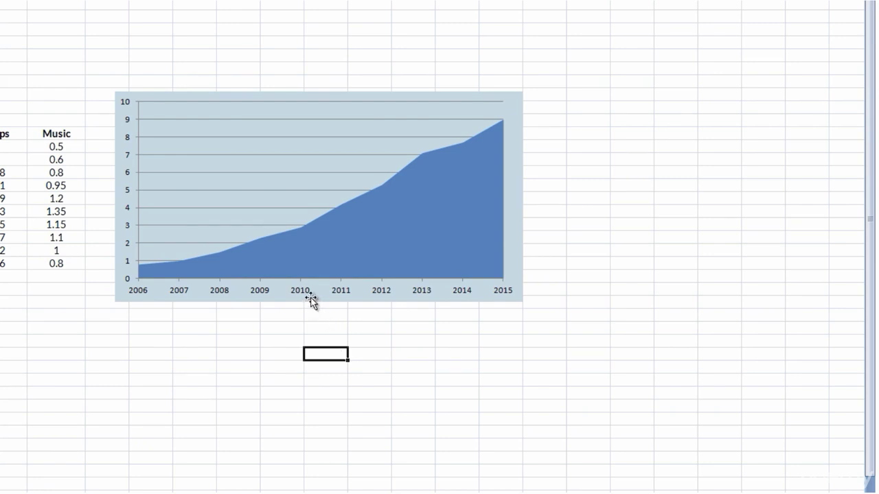
- Make the labels of the horizontal and vertical axes bold
{"action": "left_click", "coordinate": [142, 293]}
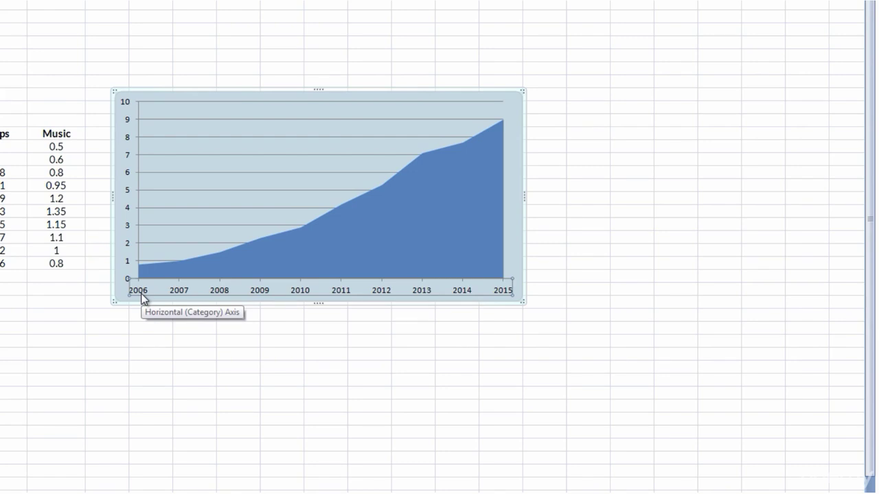
{"action": "left_click", "coordinate": [131, 247]}
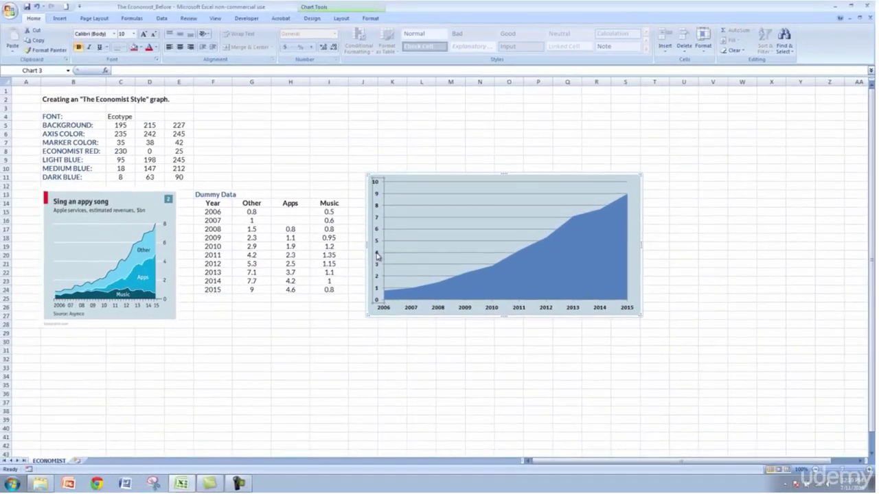
- Fix the vertical axis major unit at 2
{"action": "right_click", "coordinate": [377, 255]}
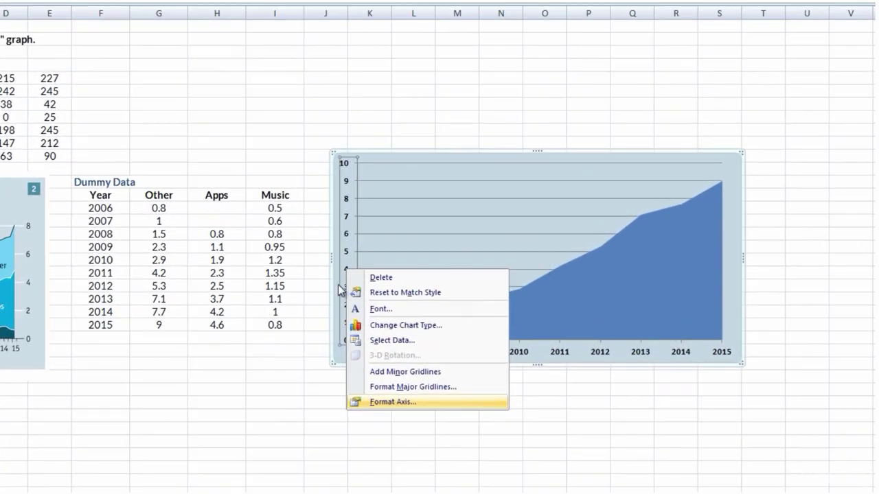
{"action": "left_click", "coordinate": [393, 401]}
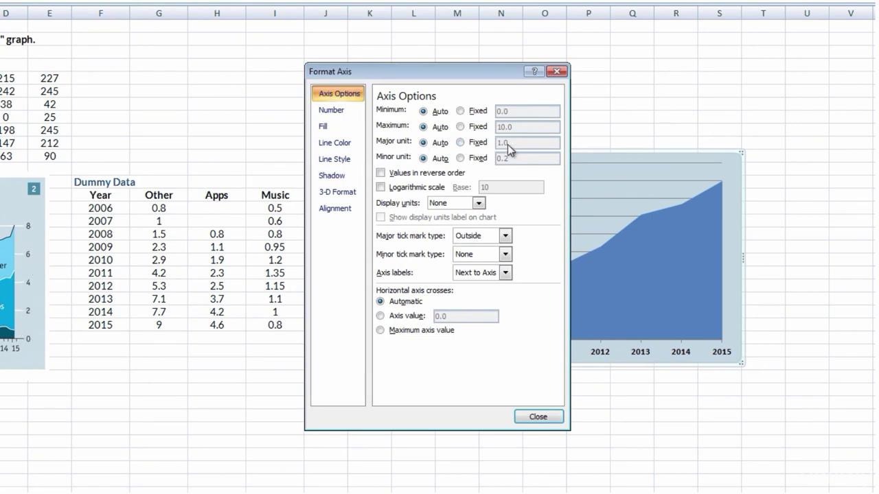
{"action": "left_click", "coordinate": [459, 143]}
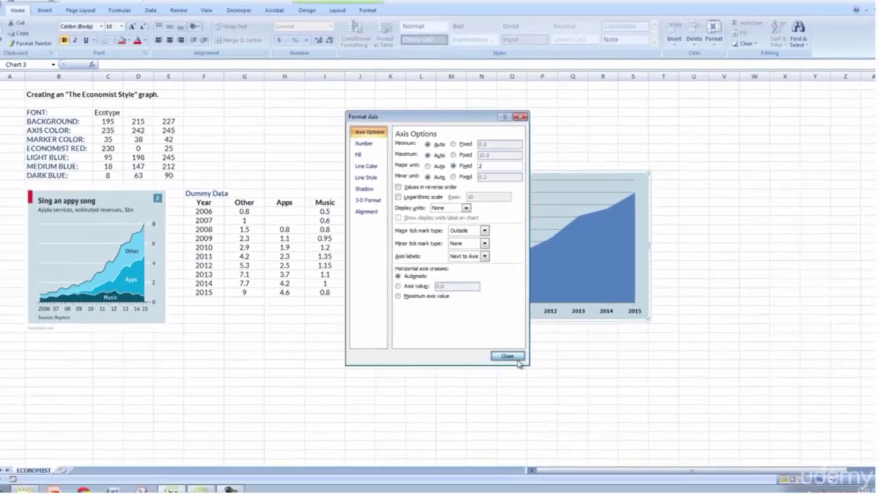
{"action": "left_click", "coordinate": [552, 420]}
{"action": "left_click", "coordinate": [556, 432]}
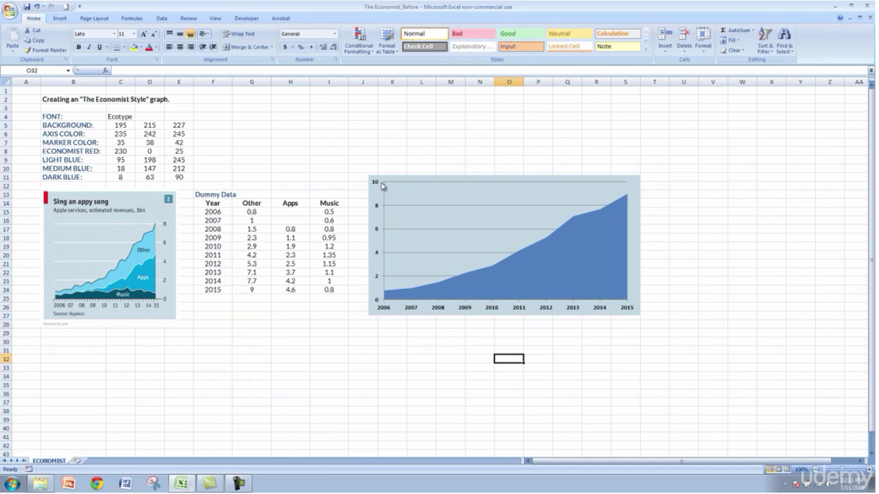
- Remove the line of the chart's vertical axis by setting its line colour to No line
{"action": "left_click", "coordinate": [382, 284]}
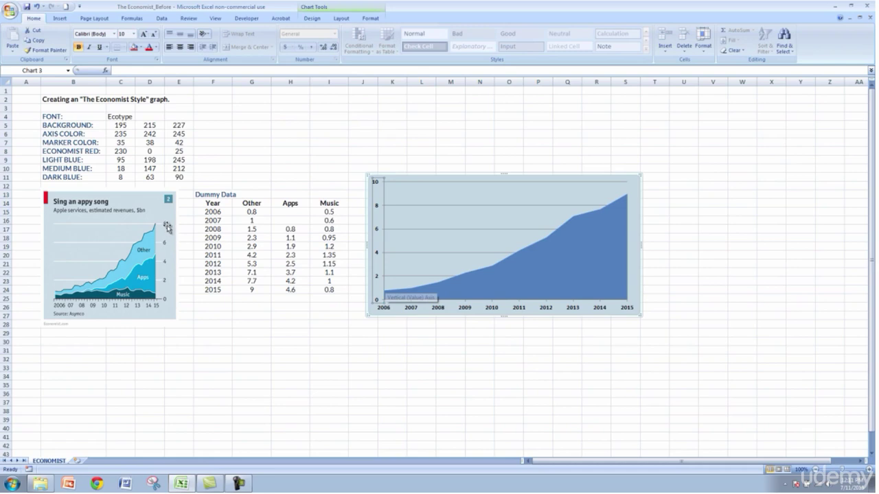
{"action": "right_click", "coordinate": [384, 240]}
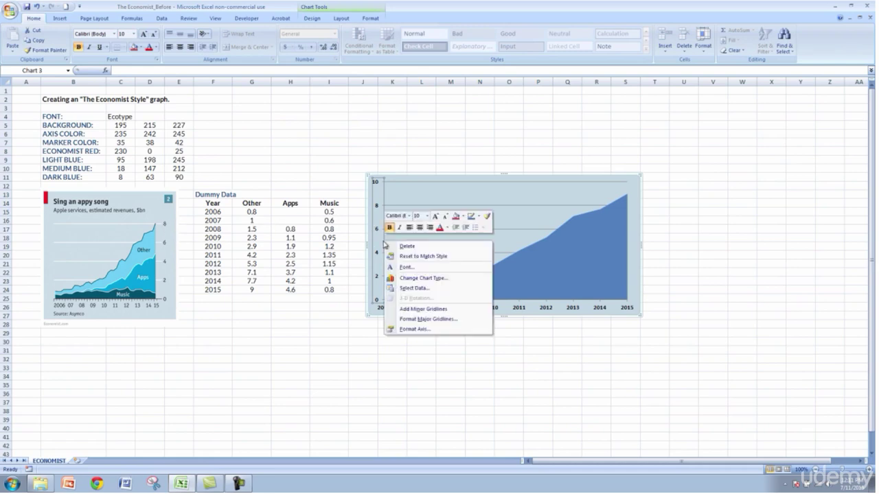
{"action": "left_click", "coordinate": [413, 330]}
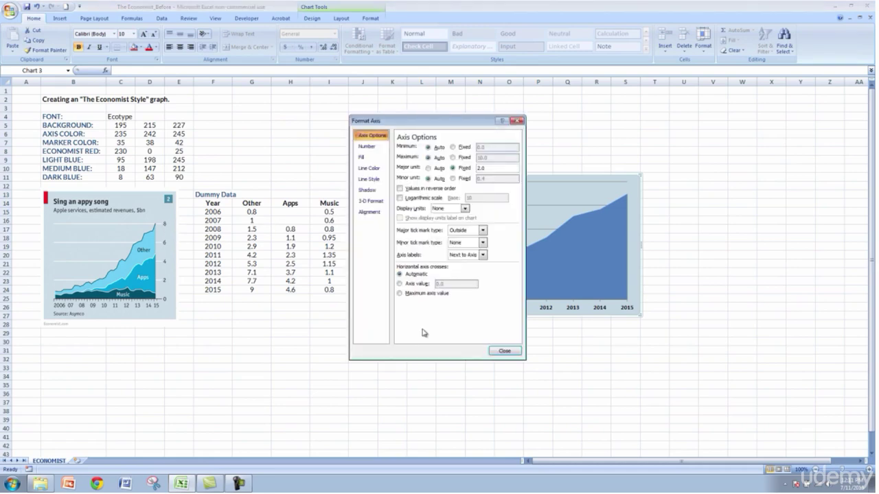
{"action": "left_click", "coordinate": [374, 169]}
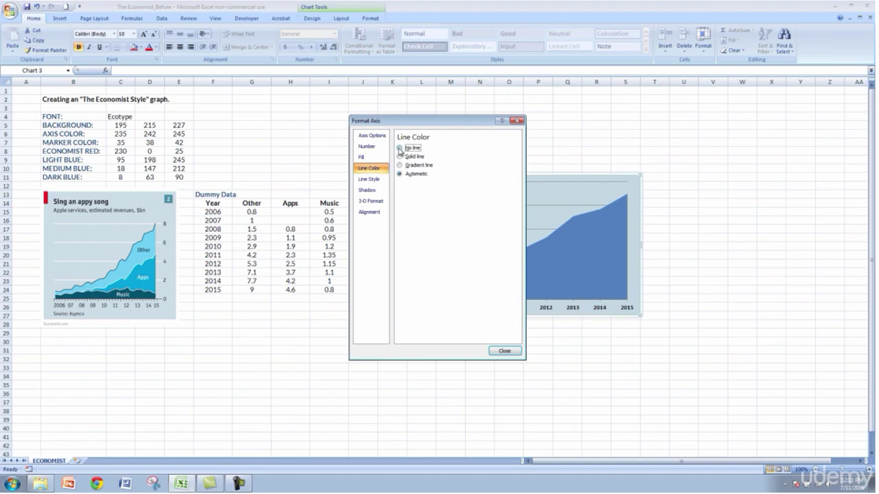
{"action": "left_click", "coordinate": [505, 351]}
{"action": "left_click", "coordinate": [507, 353]}
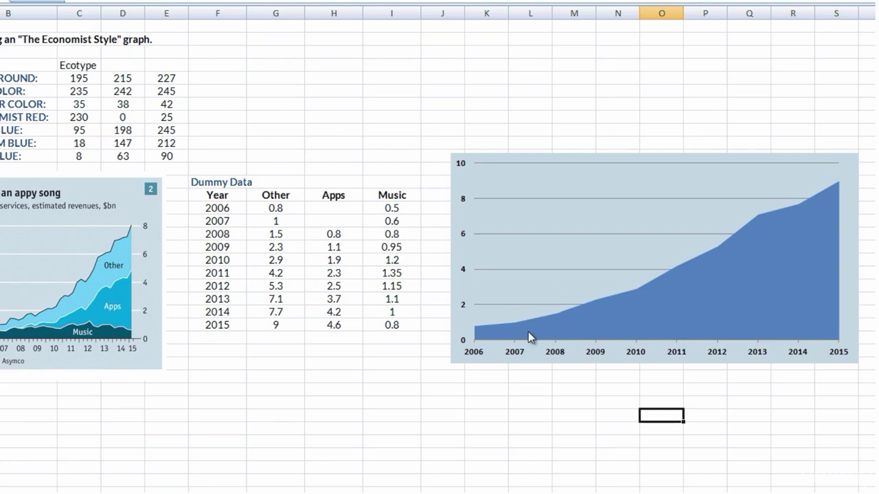
- Give the Other area series a solid fill in the custom light blue RGB 95, 198, 245
{"action": "right_click", "coordinate": [690, 298]}
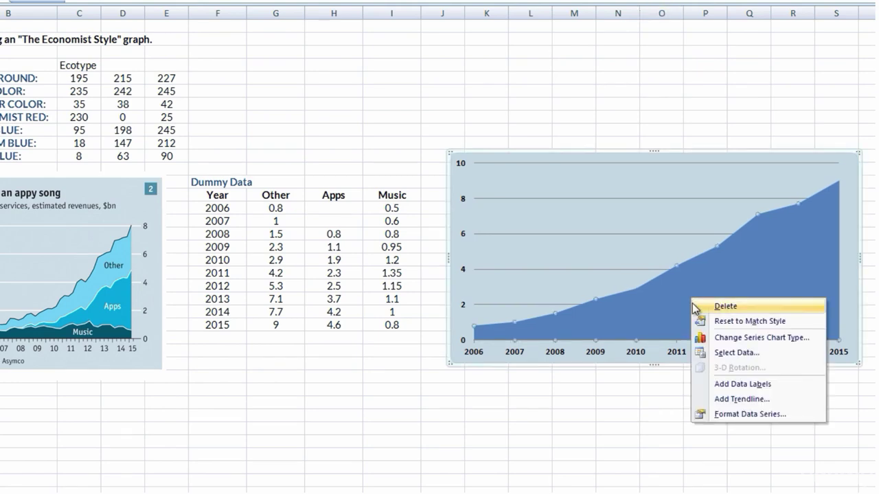
{"action": "left_click", "coordinate": [741, 415]}
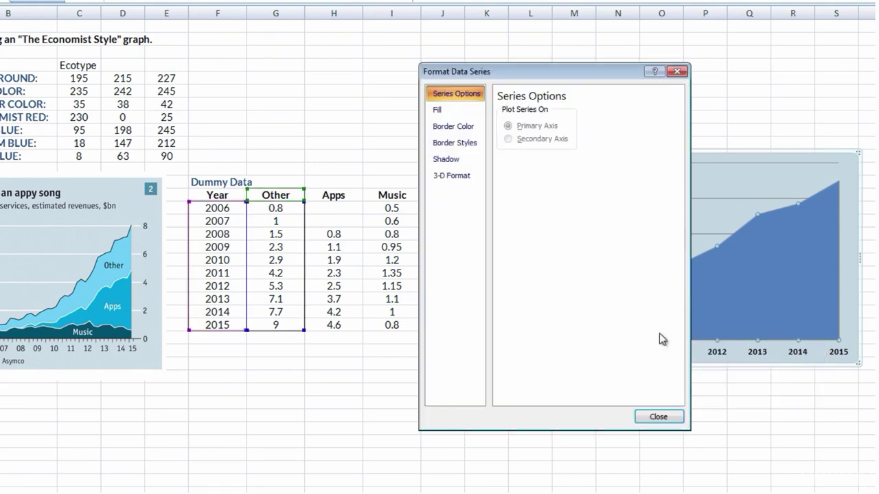
{"action": "left_click", "coordinate": [439, 110]}
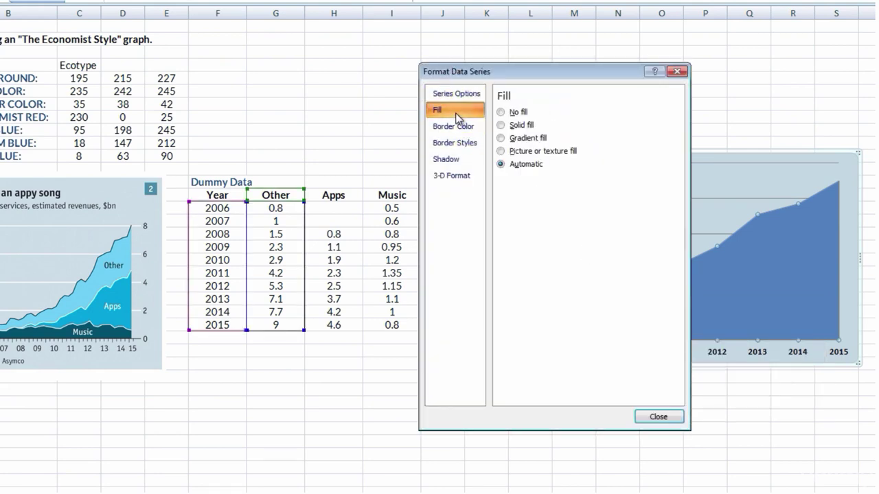
{"action": "left_click", "coordinate": [517, 126]}
{"action": "left_click", "coordinate": [557, 183]}
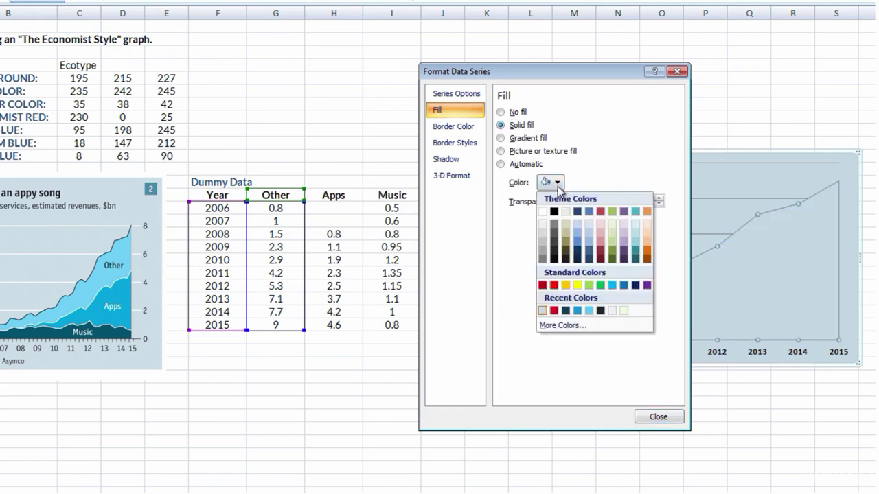
{"action": "left_click", "coordinate": [567, 327]}
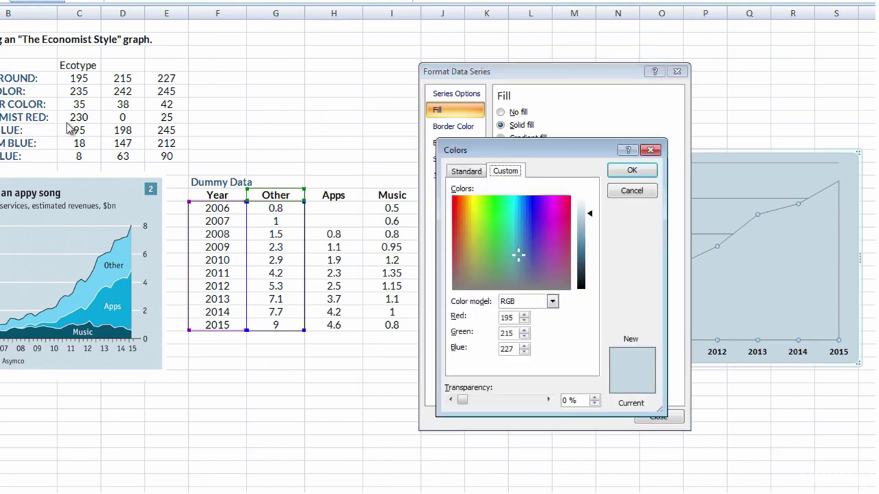
{"action": "left_click_drag", "start_coordinate": [517, 318], "coordinate": [469, 315]}
{"action": "type", "text": "95"}
{"action": "key", "text": "Tab"}
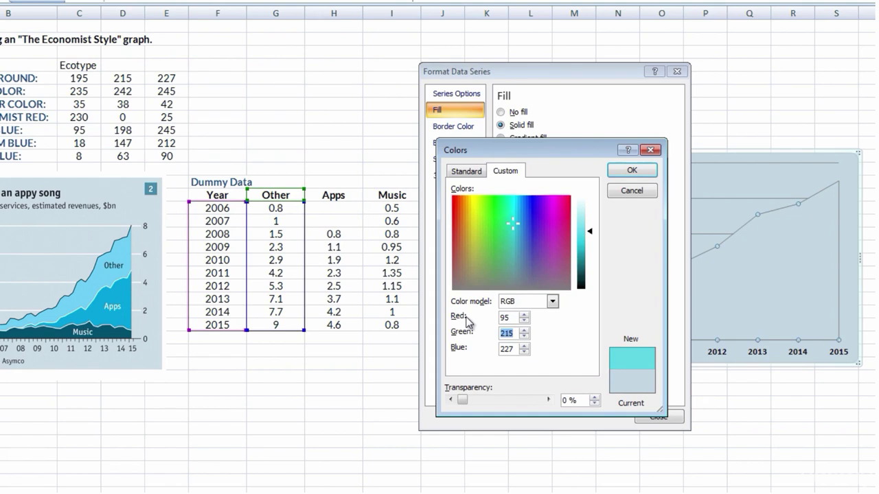
{"action": "type", "text": "198"}
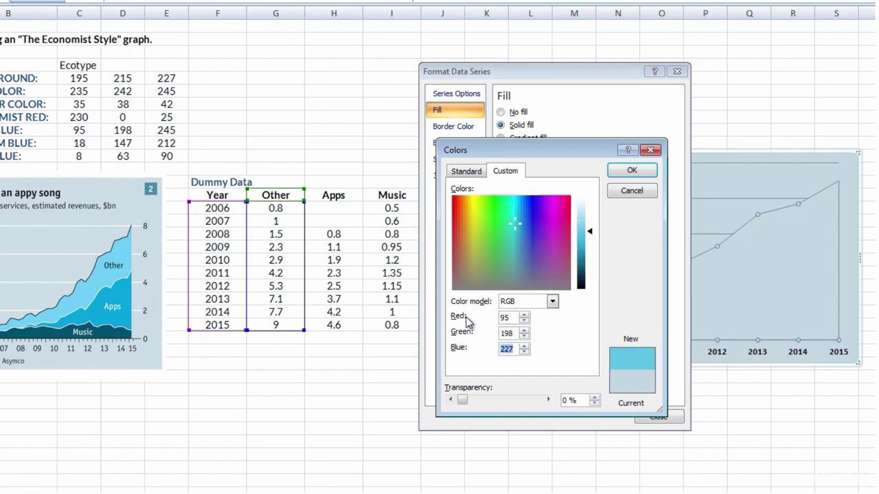
{"action": "type", "text": "245"}
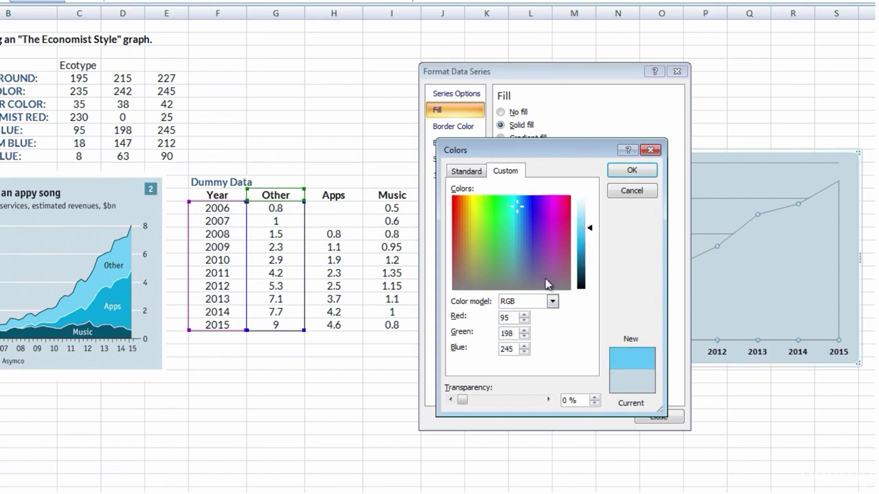
{"action": "left_click", "coordinate": [632, 174]}
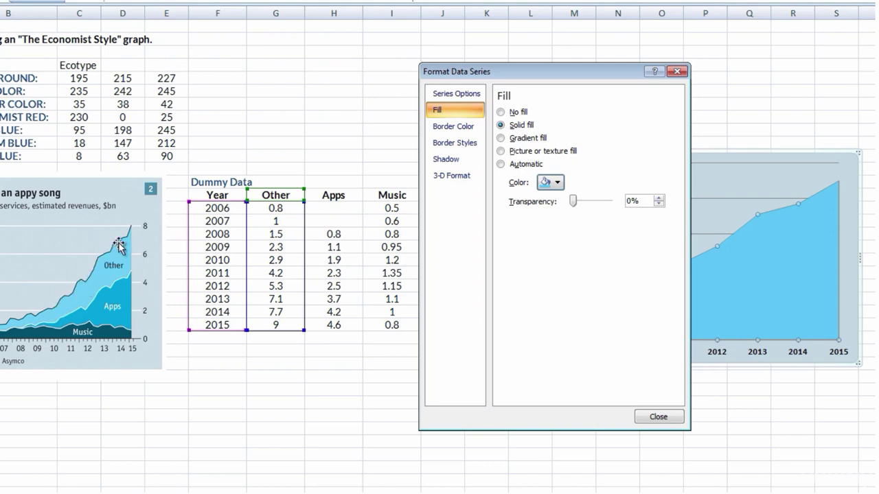
- Give the Other area series a solid border line in Dark Blue, Text 2
{"action": "left_click", "coordinate": [458, 131]}
{"action": "left_click", "coordinate": [504, 128]}
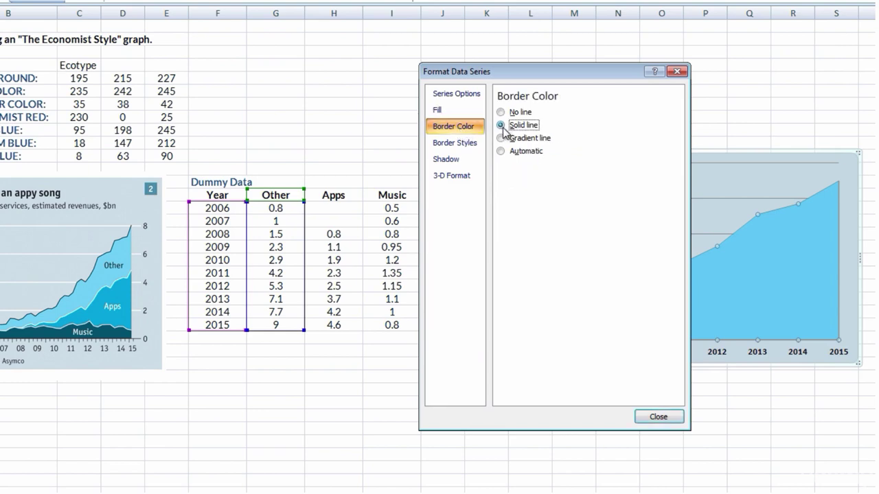
{"action": "left_click", "coordinate": [554, 168]}
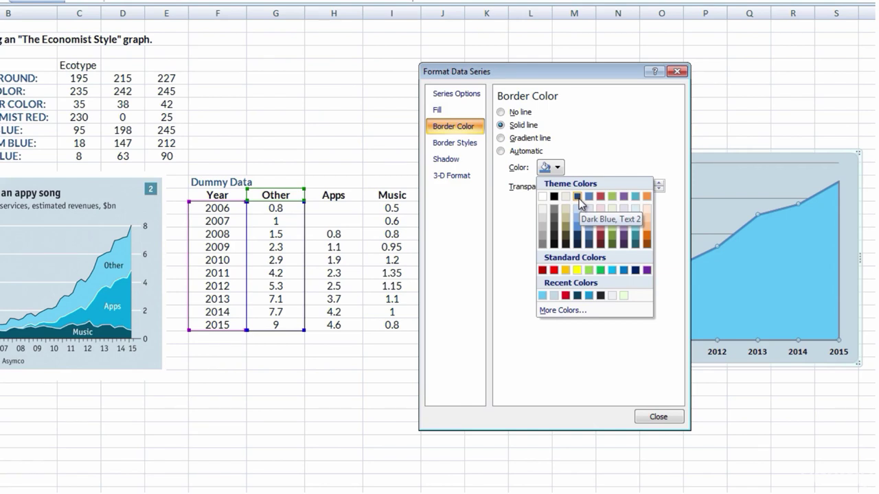
{"action": "left_click", "coordinate": [579, 198]}
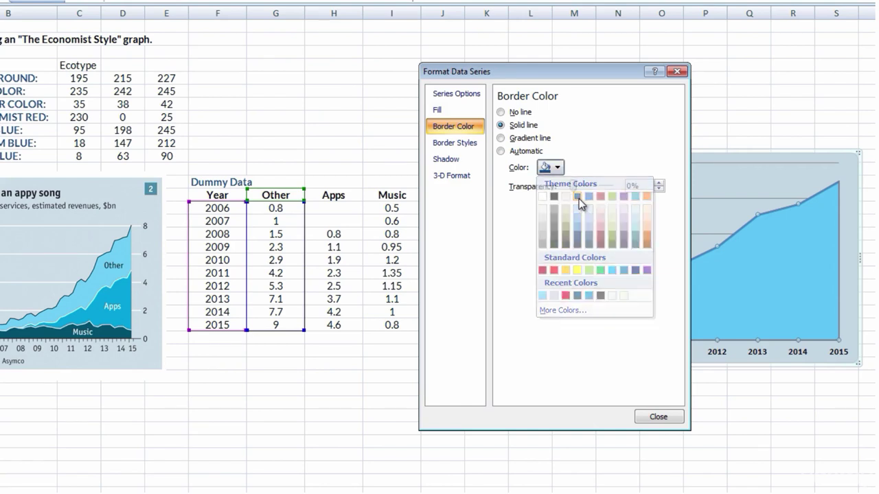
- Set the border width of the Other area series to 1.5 pt
{"action": "left_click", "coordinate": [474, 148]}
{"action": "left_click_drag", "start_coordinate": [575, 114], "coordinate": [566, 114]}
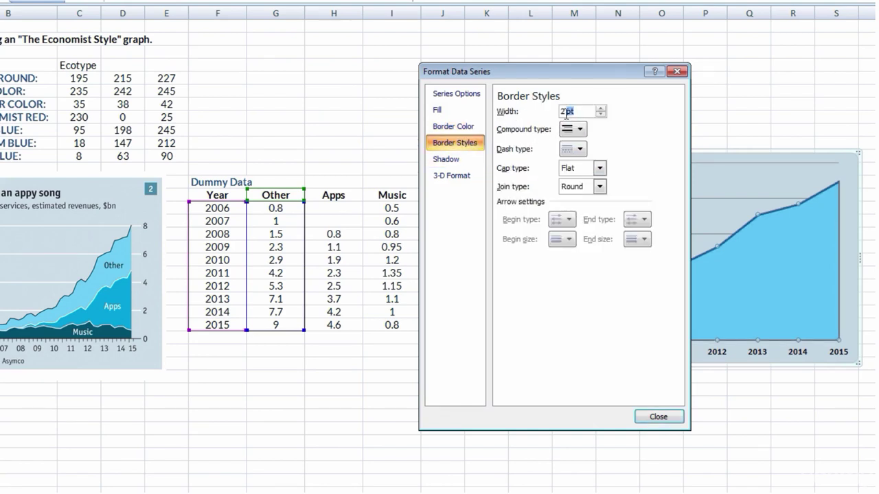
{"action": "type", "text": "1"}
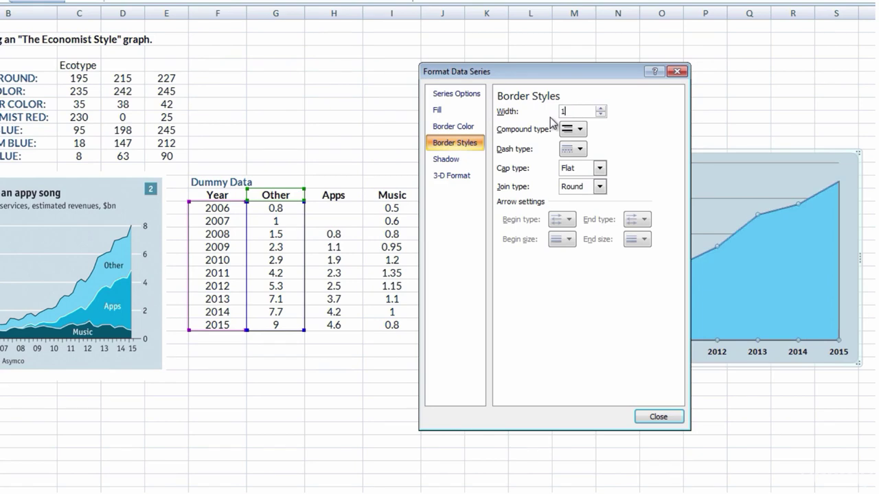
{"action": "type", "text": ".5"}
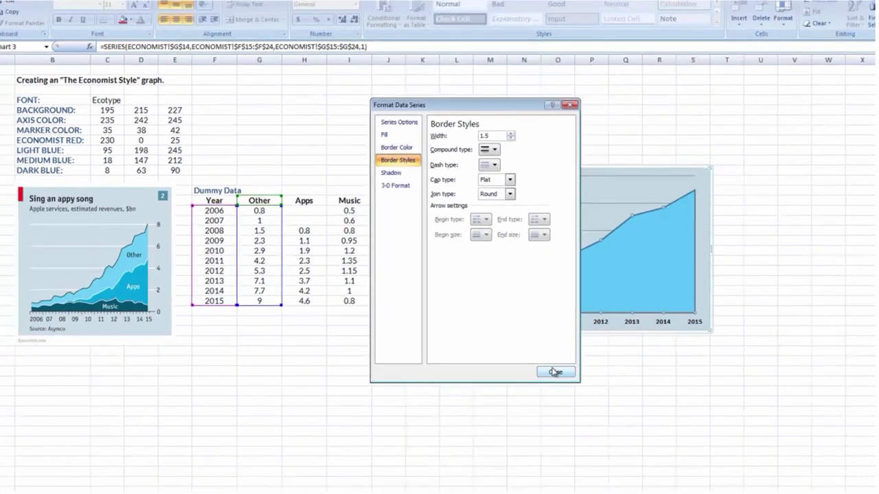
{"action": "left_click", "coordinate": [657, 417]}
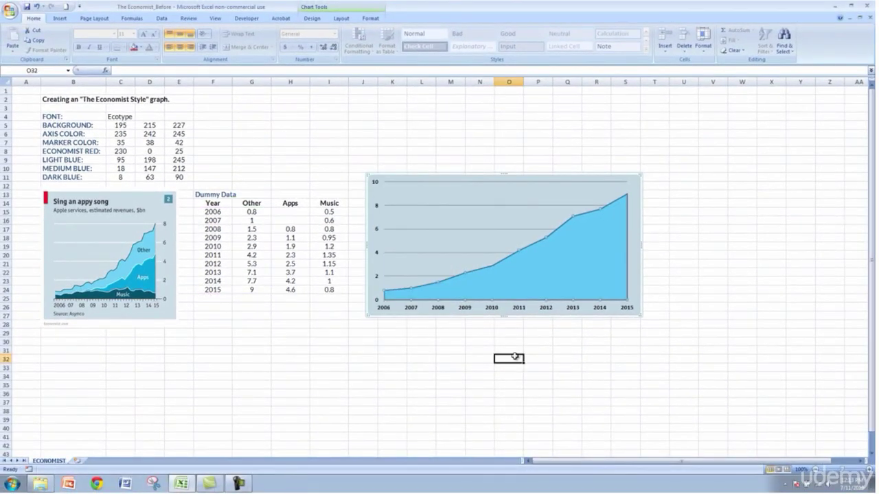
{"action": "left_click", "coordinate": [515, 356]}
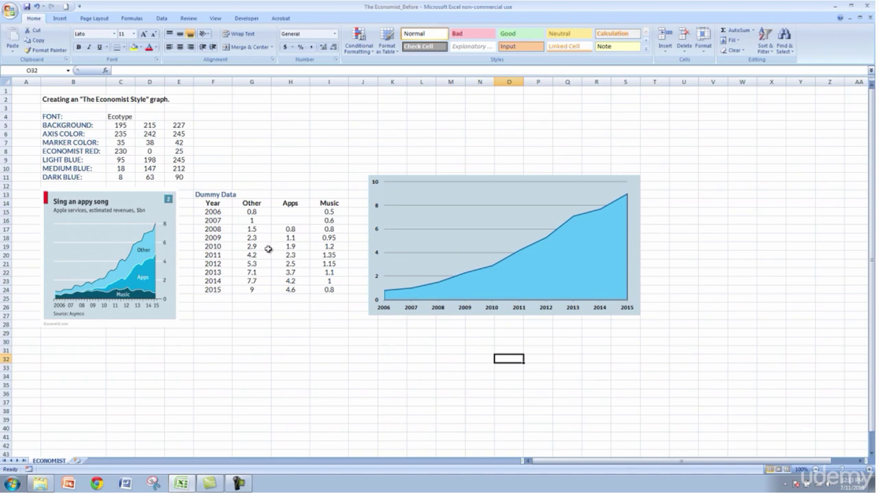
{"action": "left_click", "coordinate": [504, 343]}
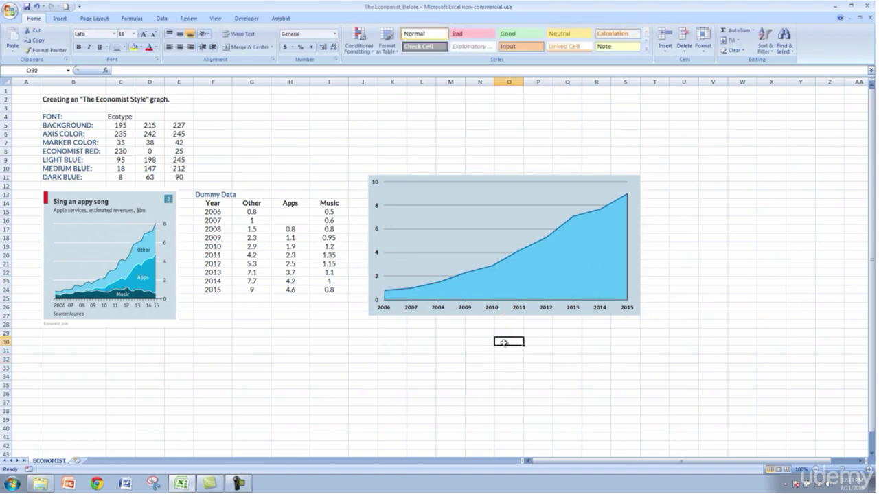
- Add the Apps series to the chart, with its name from H14 and its values from H15:H24
{"action": "left_click", "coordinate": [501, 243]}
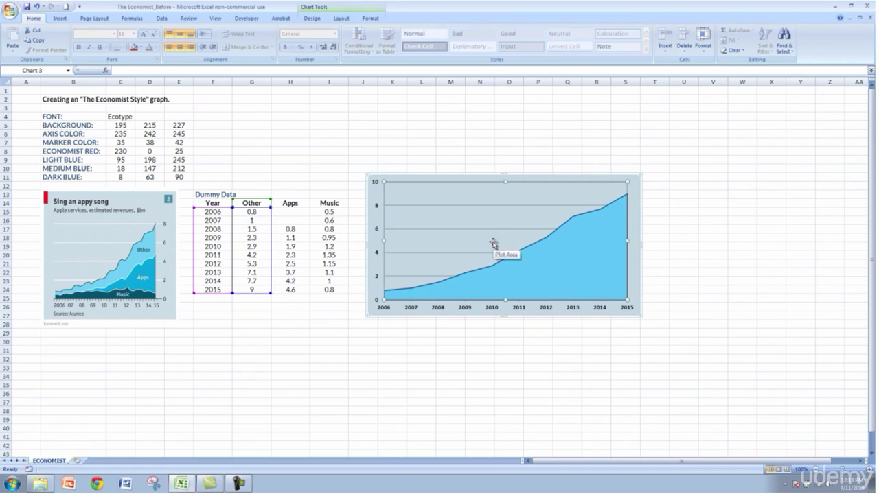
{"action": "right_click", "coordinate": [493, 243]}
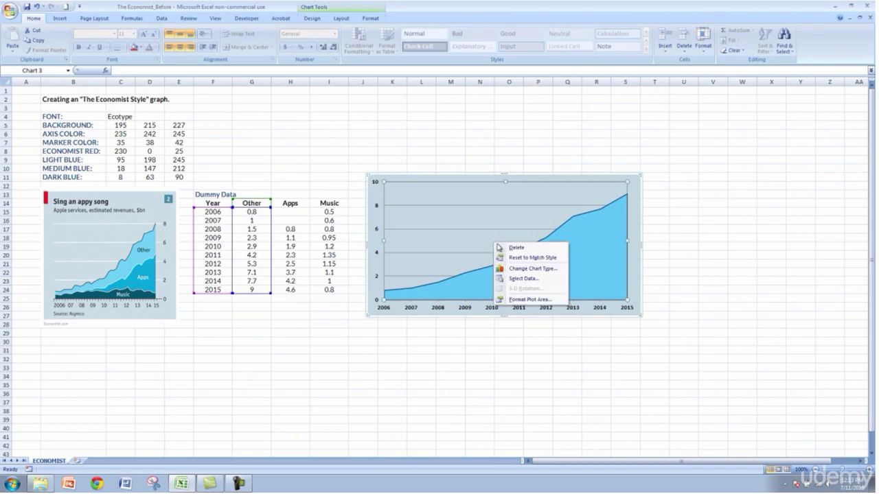
{"action": "left_click", "coordinate": [518, 279]}
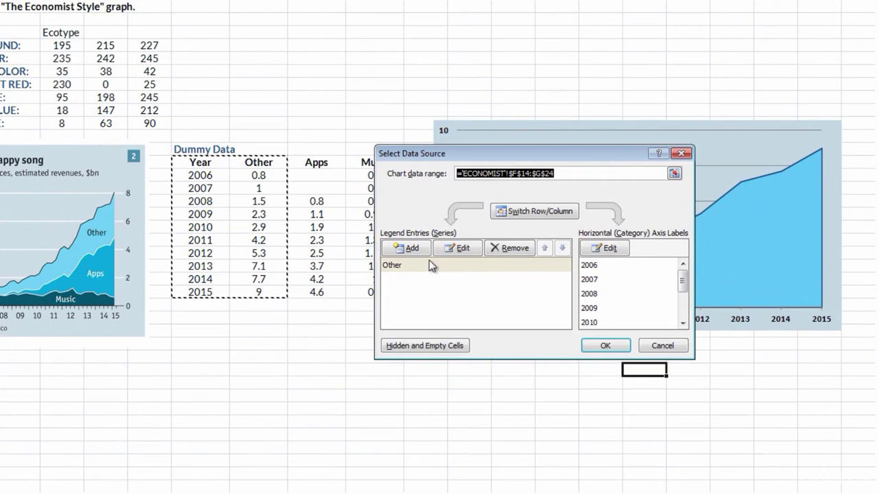
{"action": "left_click", "coordinate": [419, 250]}
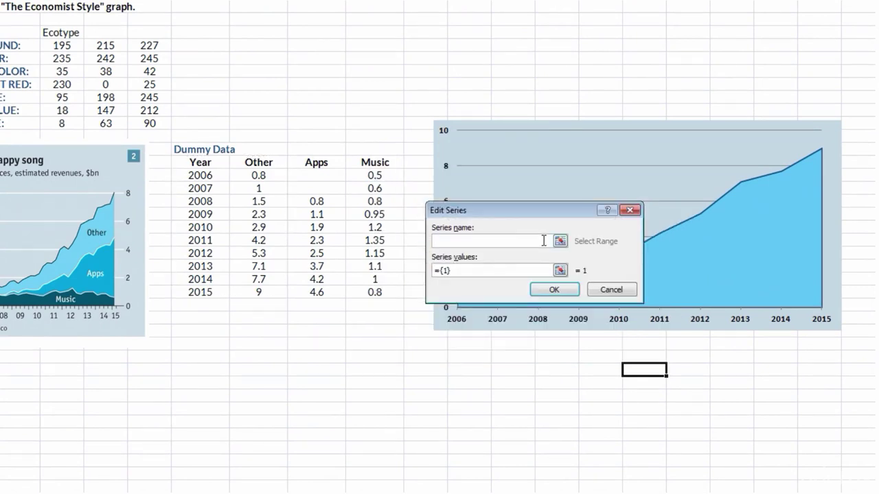
{"action": "left_click", "coordinate": [560, 241]}
{"action": "left_click", "coordinate": [327, 163]}
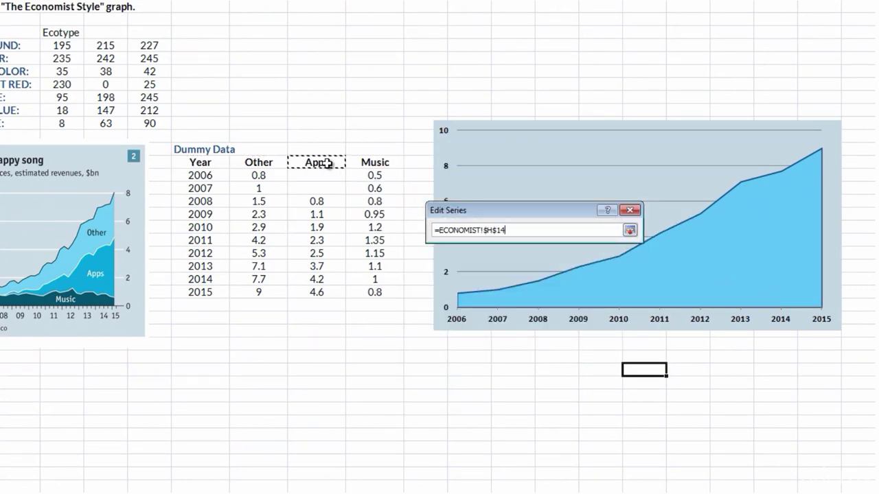
{"action": "left_click", "coordinate": [632, 233]}
{"action": "left_click", "coordinate": [560, 269]}
{"action": "left_click_drag", "start_coordinate": [316, 176], "coordinate": [323, 292]}
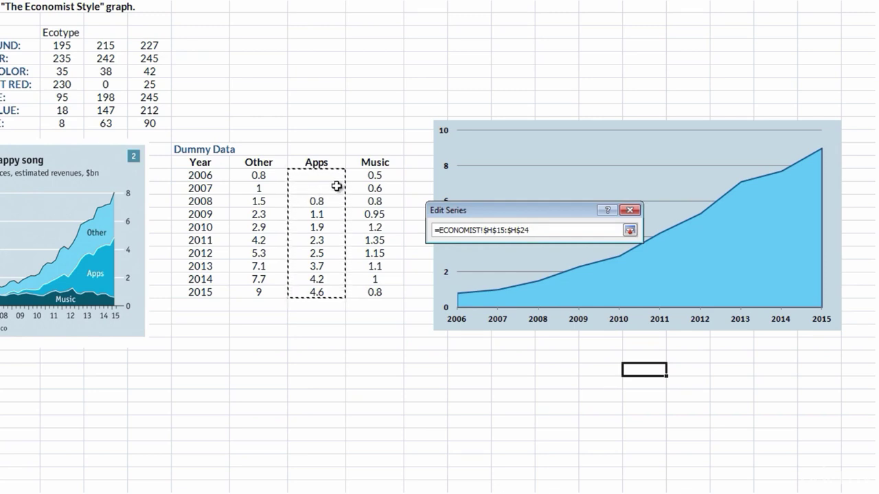
{"action": "left_click", "coordinate": [629, 230]}
{"action": "left_click", "coordinate": [567, 291]}
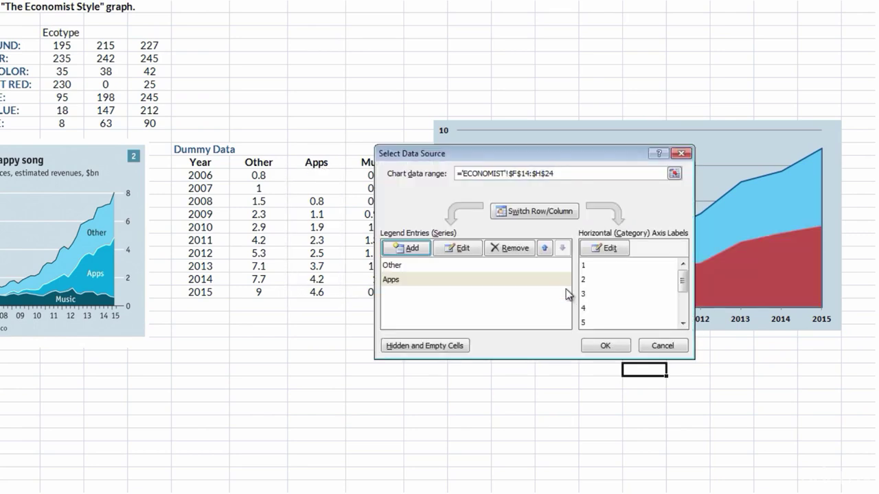
- Set the horizontal axis label range to the years in F15:F24 and apply the data source changes
{"action": "left_click", "coordinate": [614, 254]}
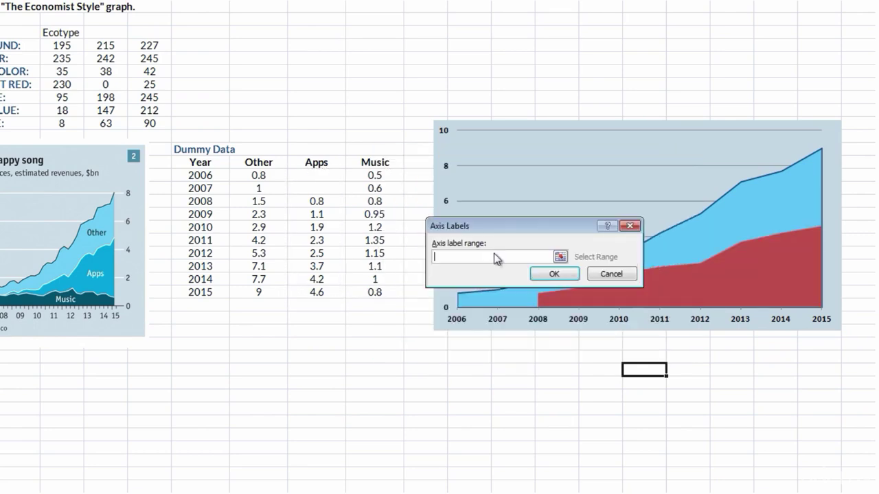
{"action": "left_click_drag", "start_coordinate": [193, 175], "coordinate": [184, 291]}
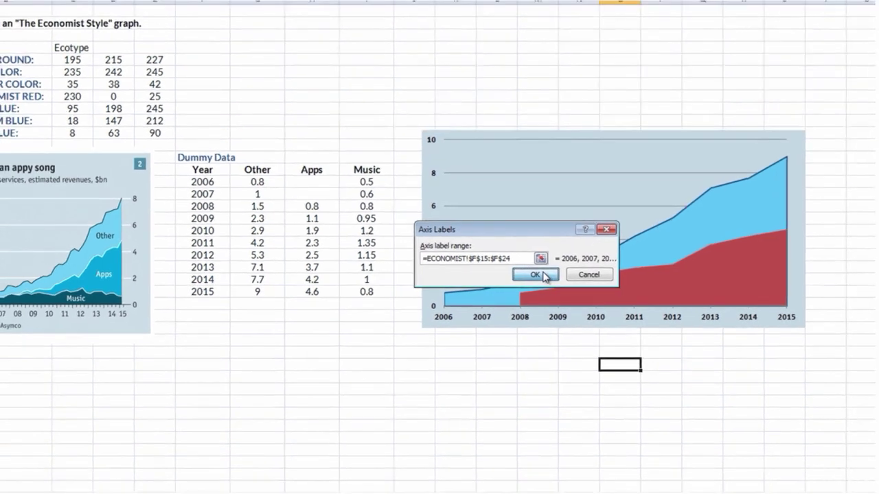
{"action": "left_click", "coordinate": [553, 273]}
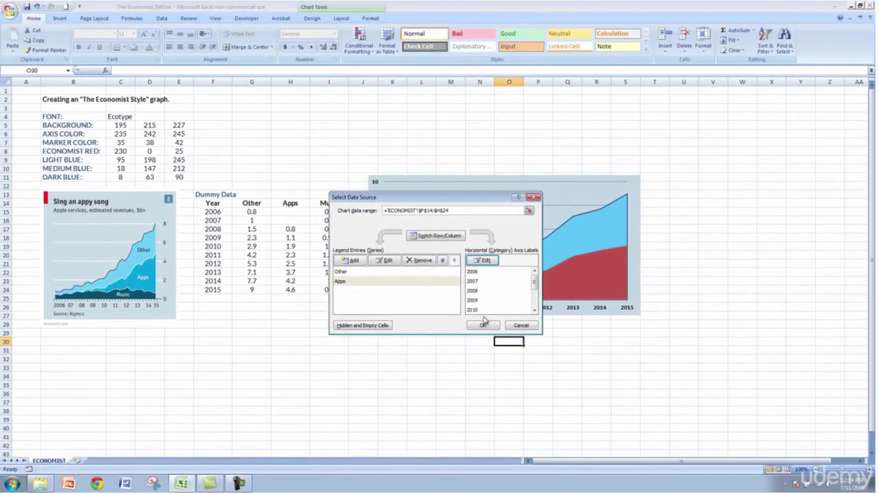
{"action": "left_click", "coordinate": [483, 326]}
{"action": "left_click", "coordinate": [507, 351]}
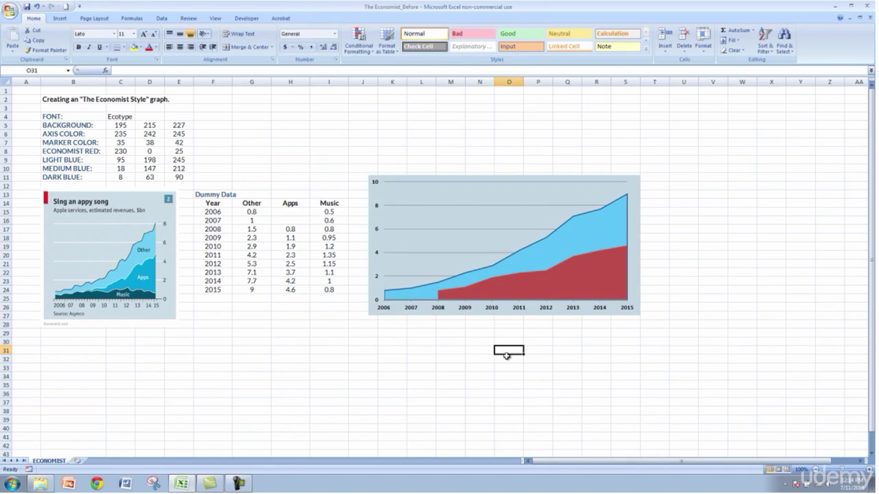
- Give the Apps area series a solid fill in the custom medium blue, RGB 18, 147, 212
{"action": "left_click", "coordinate": [602, 295]}
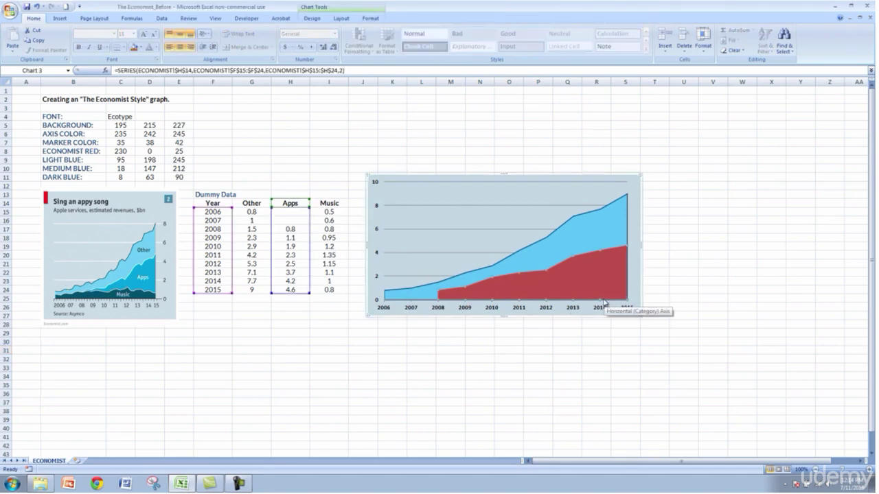
{"action": "right_click", "coordinate": [594, 276]}
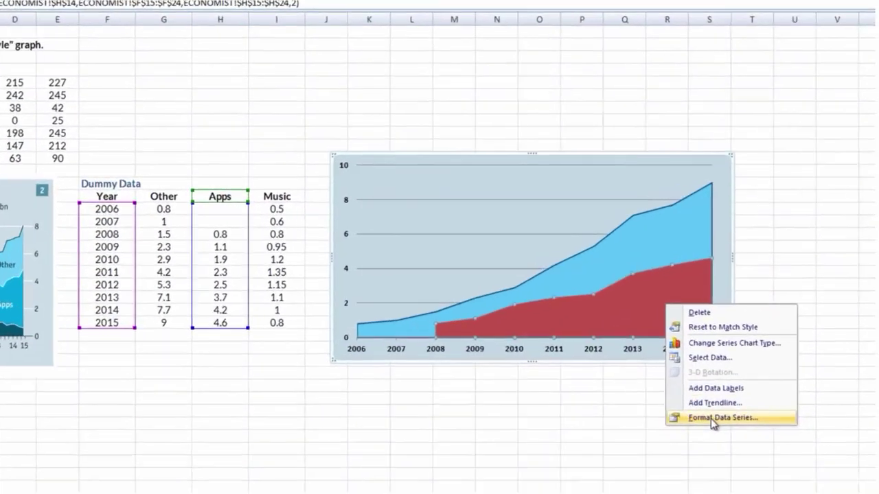
{"action": "left_click", "coordinate": [639, 365]}
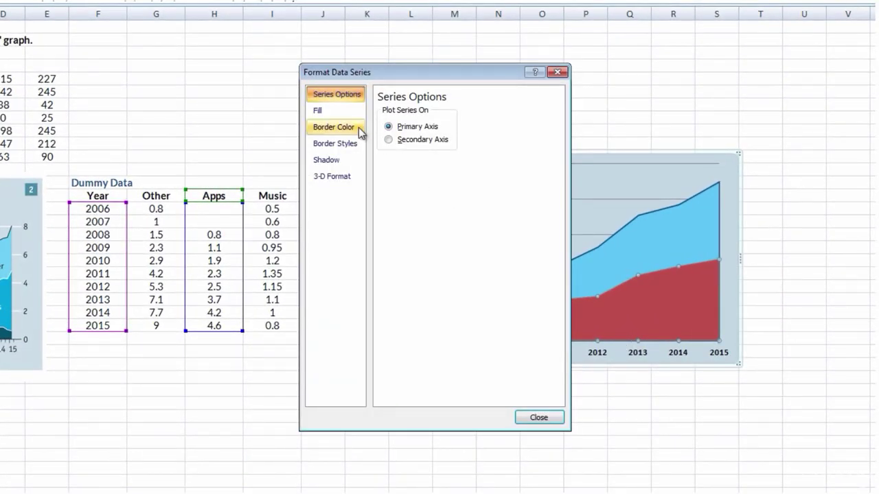
{"action": "left_click", "coordinate": [376, 144]}
{"action": "left_click", "coordinate": [381, 126]}
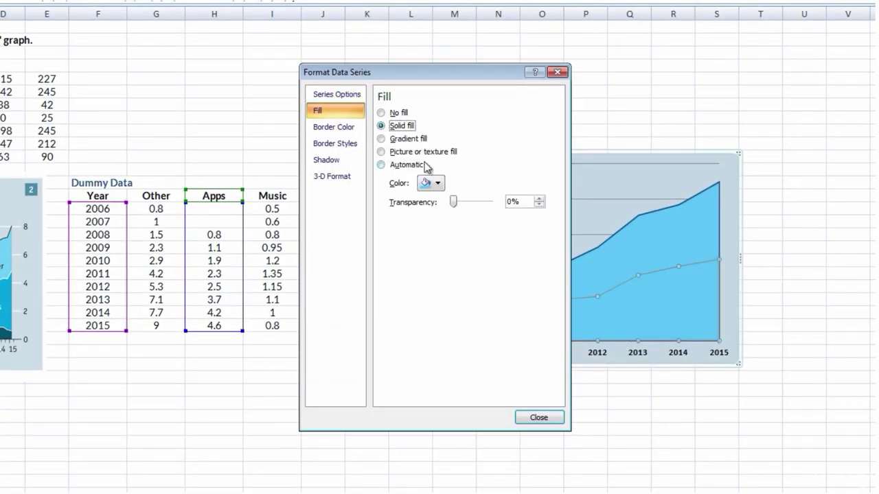
{"action": "left_click", "coordinate": [437, 184]}
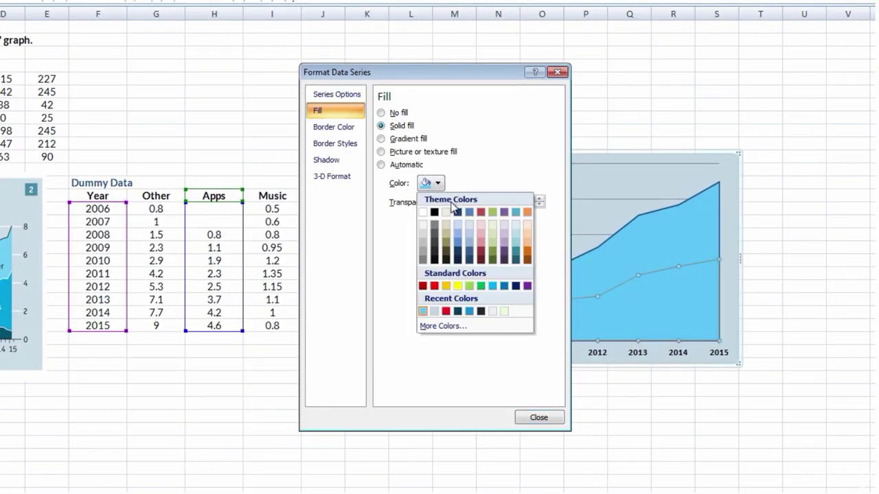
{"action": "left_click", "coordinate": [443, 326]}
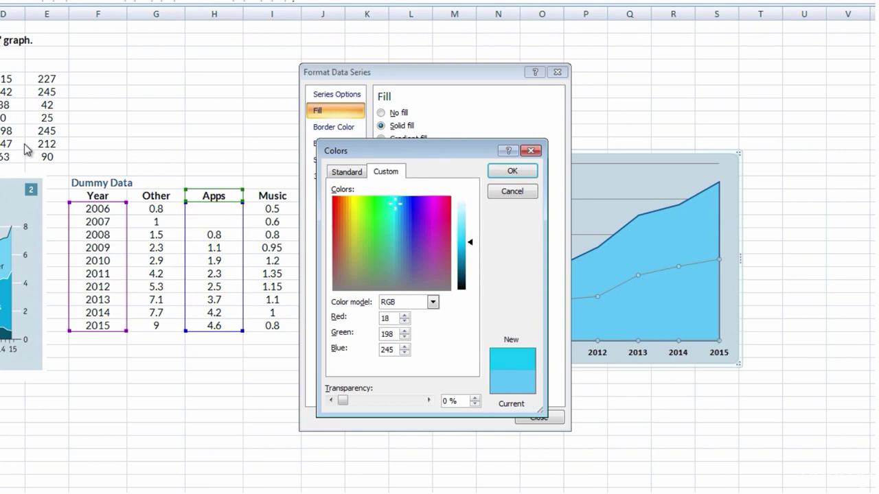
{"action": "type", "text": "147"}
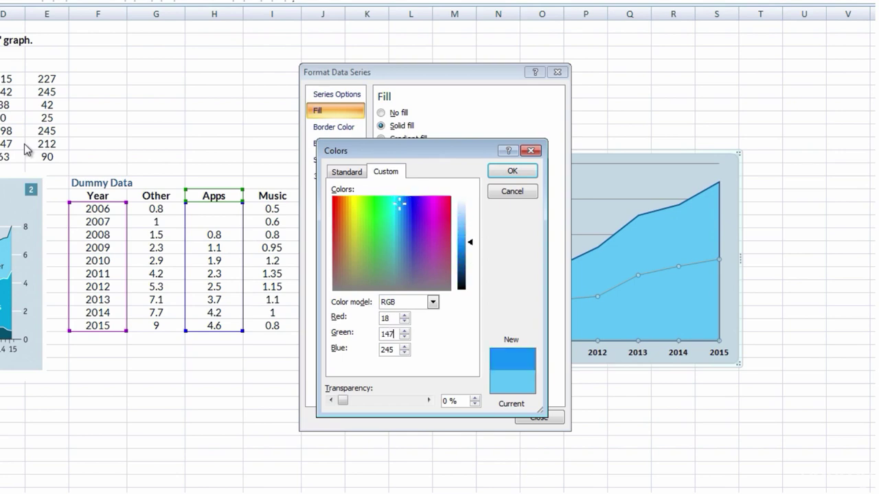
{"action": "type", "text": "212"}
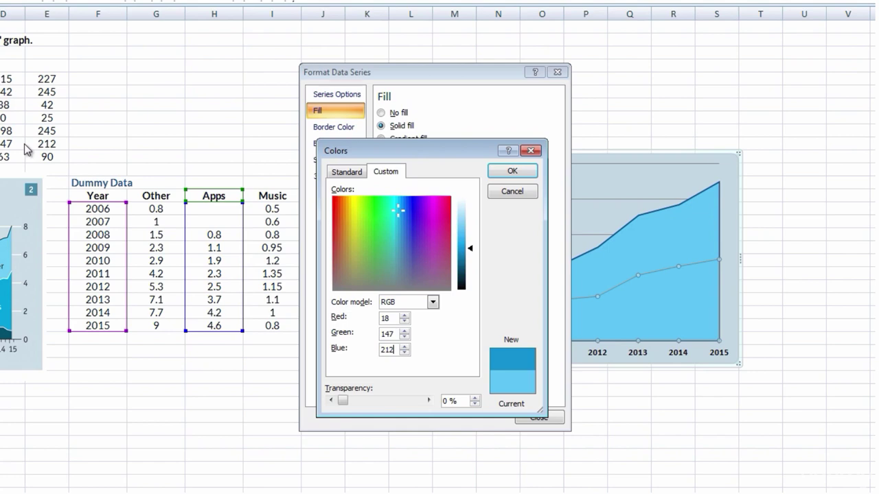
{"action": "left_click", "coordinate": [511, 171]}
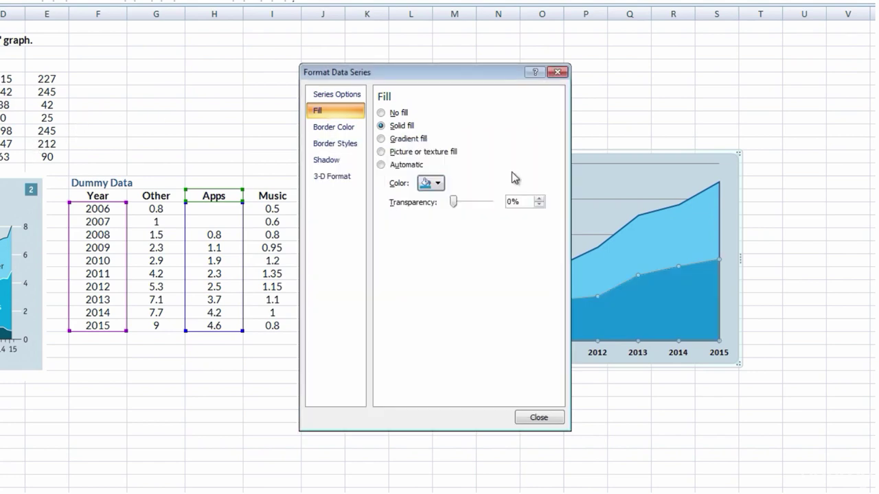
- Give the Apps area series a solid border line with a width of 1.5 pt
{"action": "left_click", "coordinate": [335, 128]}
{"action": "left_click", "coordinate": [383, 127]}
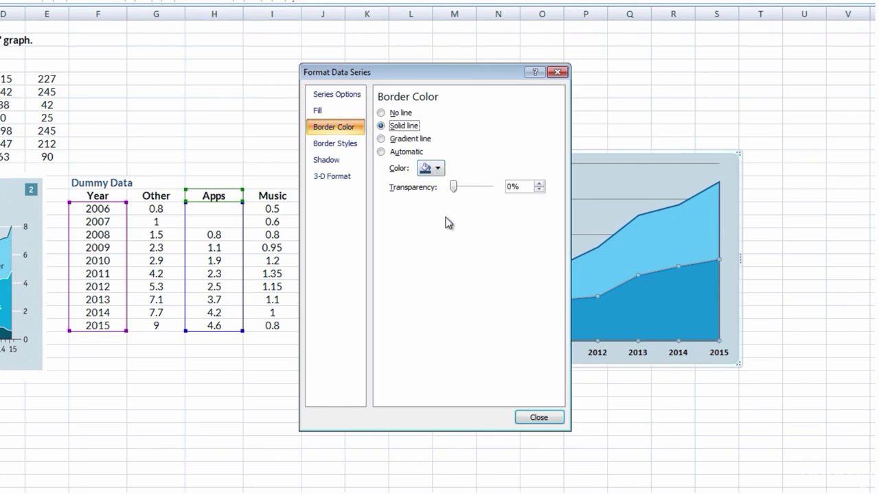
{"action": "left_click", "coordinate": [352, 150]}
{"action": "left_click_drag", "start_coordinate": [467, 112], "coordinate": [422, 107]}
{"action": "type", "text": "1.5"}
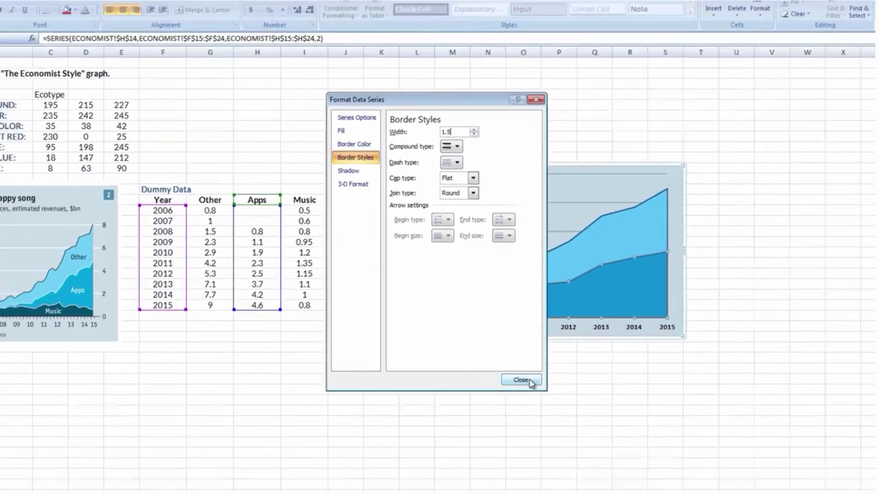
{"action": "left_click", "coordinate": [539, 417]}
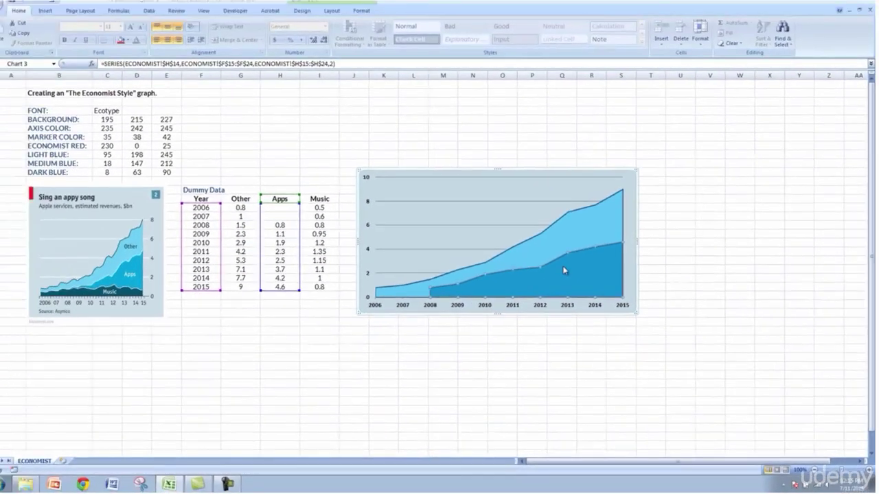
- Change the border colour of the Apps area series to white
{"action": "right_click", "coordinate": [413, 178]}
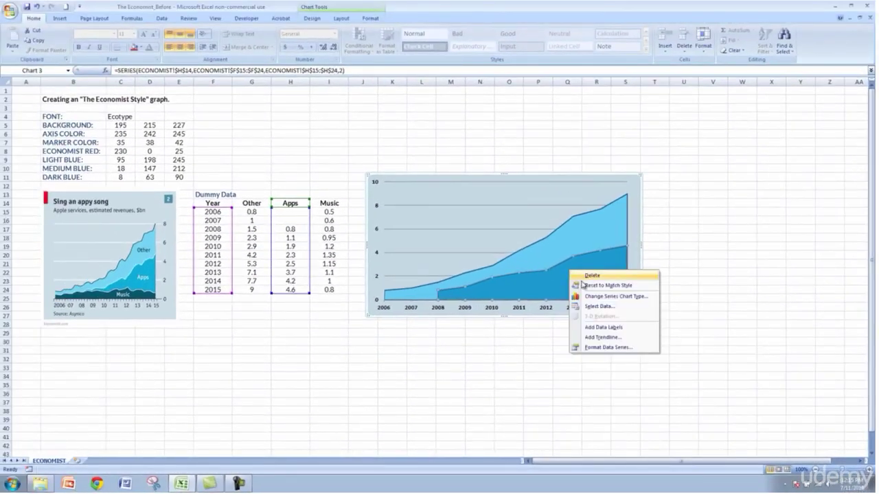
{"action": "left_click", "coordinate": [608, 347]}
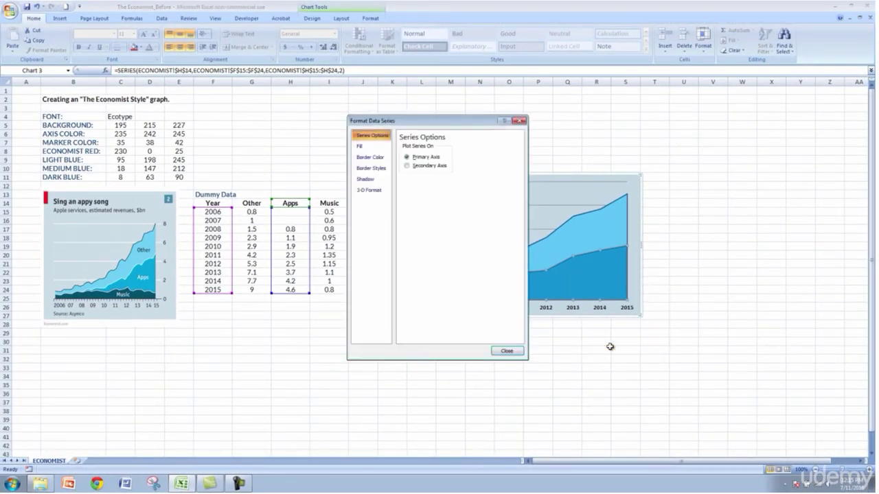
{"action": "left_click", "coordinate": [370, 158]}
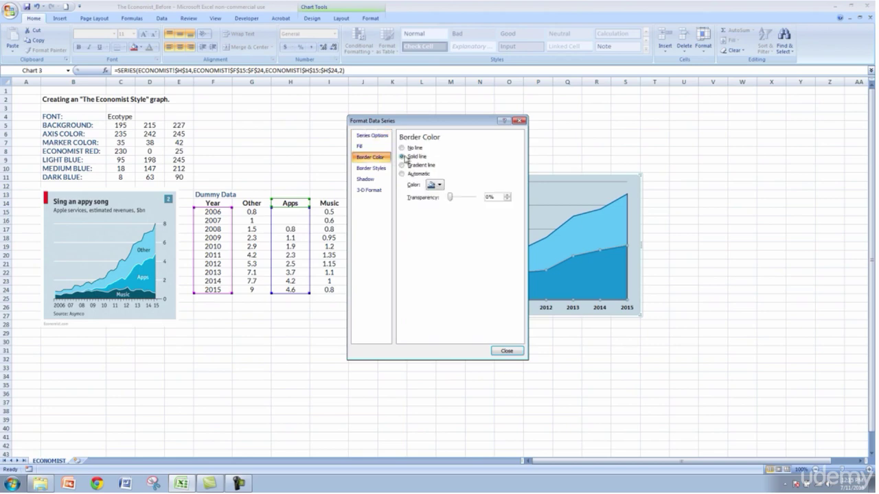
{"action": "left_click", "coordinate": [439, 185]}
{"action": "left_click", "coordinate": [432, 205]}
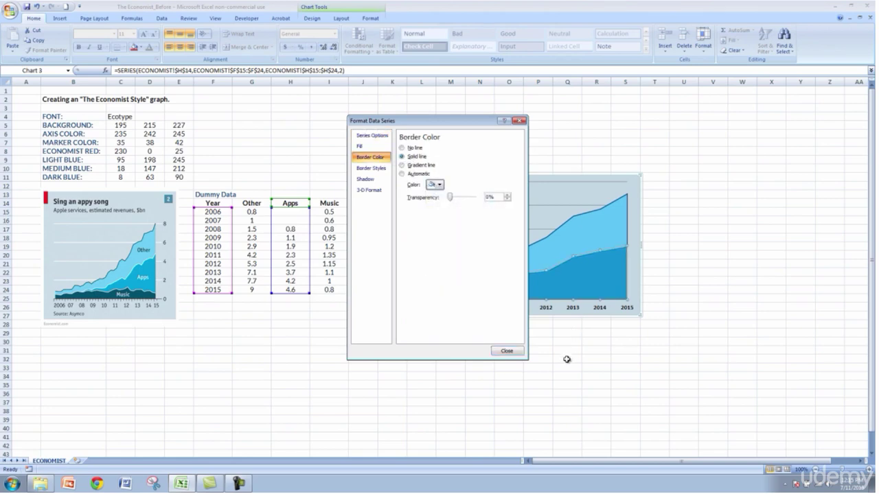
{"action": "left_click", "coordinate": [522, 353]}
{"action": "left_click", "coordinate": [520, 350]}
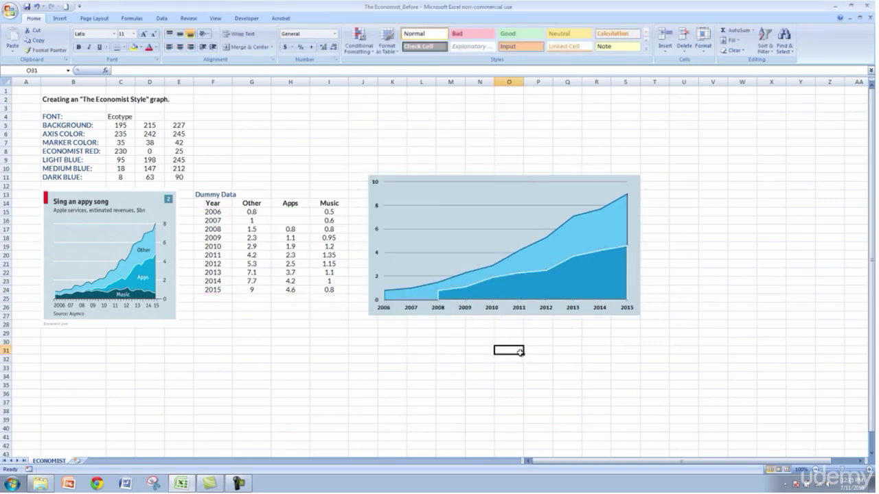
- Add the Music series to the chart, with its name from I14 and its values from I15:I24
{"action": "right_click", "coordinate": [560, 287]}
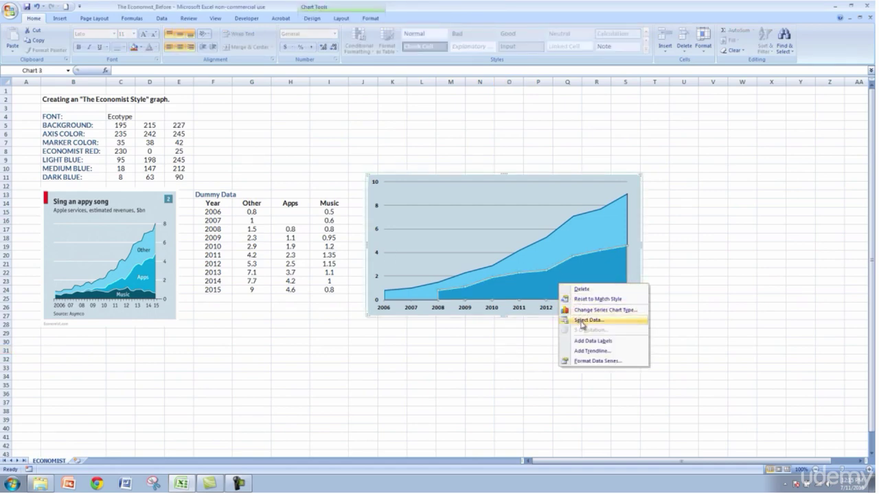
{"action": "left_click", "coordinate": [582, 322]}
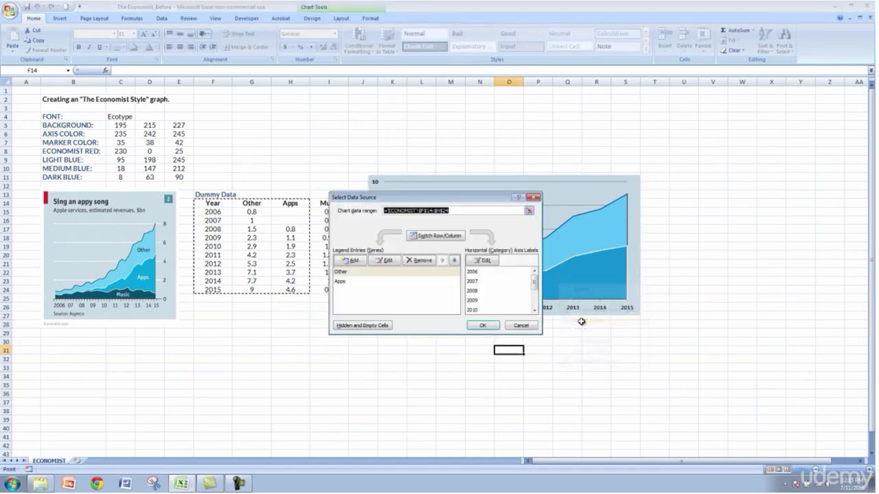
{"action": "left_click", "coordinate": [357, 261]}
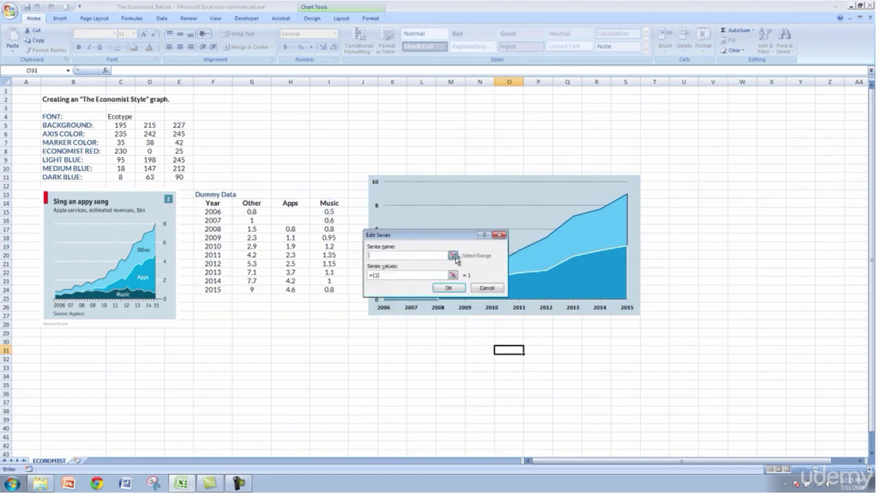
{"action": "left_click", "coordinate": [455, 256]}
{"action": "left_click", "coordinate": [336, 202]}
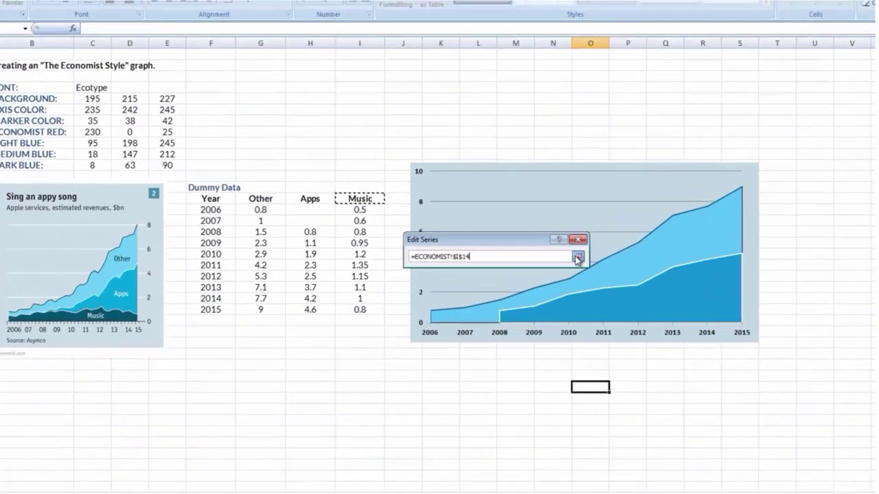
{"action": "left_click", "coordinate": [500, 249]}
{"action": "left_click", "coordinate": [569, 303]}
{"action": "left_click_drag", "start_coordinate": [380, 206], "coordinate": [390, 322]}
{"action": "left_click", "coordinate": [638, 263]}
{"action": "left_click", "coordinate": [584, 327]}
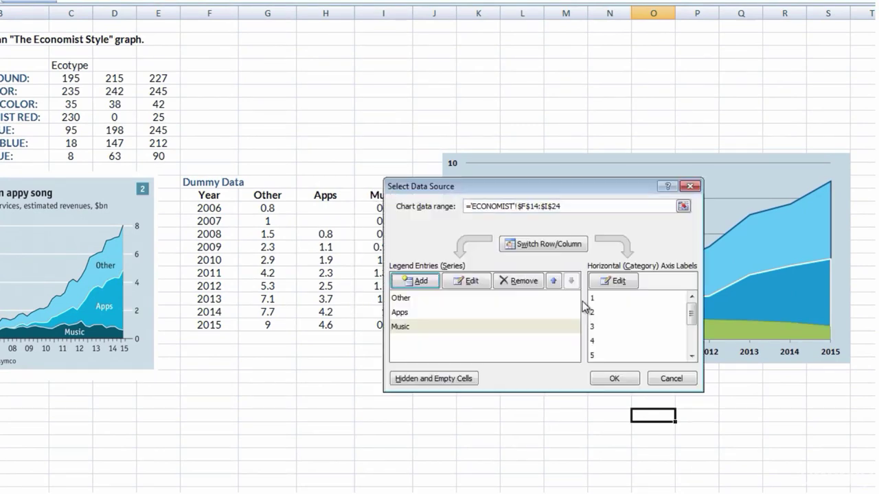
- Reset the horizontal axis labels to the years in F15:F24 and apply the chart's updated data source
{"action": "left_click", "coordinate": [612, 281]}
{"action": "left_click_drag", "start_coordinate": [209, 207], "coordinate": [212, 325]}
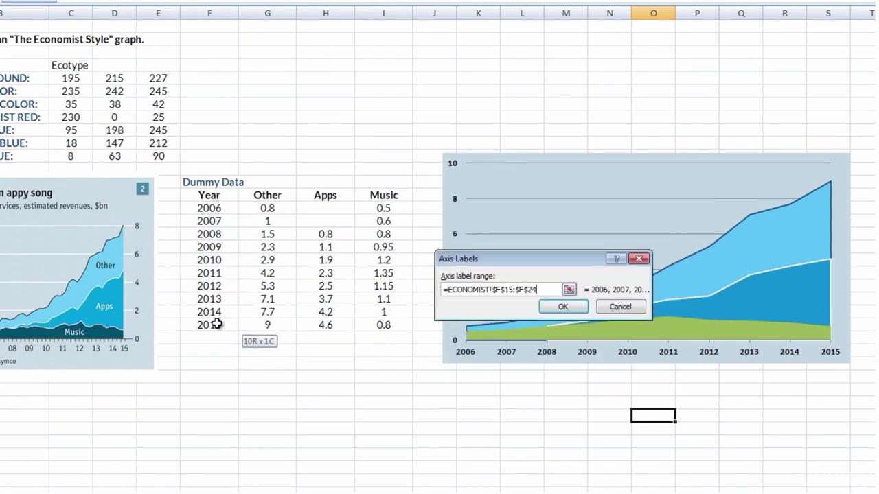
{"action": "left_click", "coordinate": [563, 307]}
{"action": "left_click", "coordinate": [610, 377]}
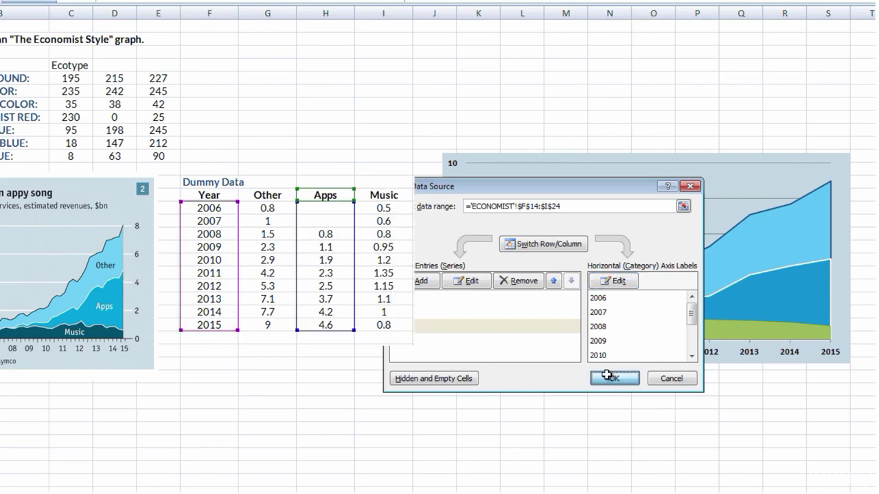
{"action": "left_click", "coordinate": [666, 410]}
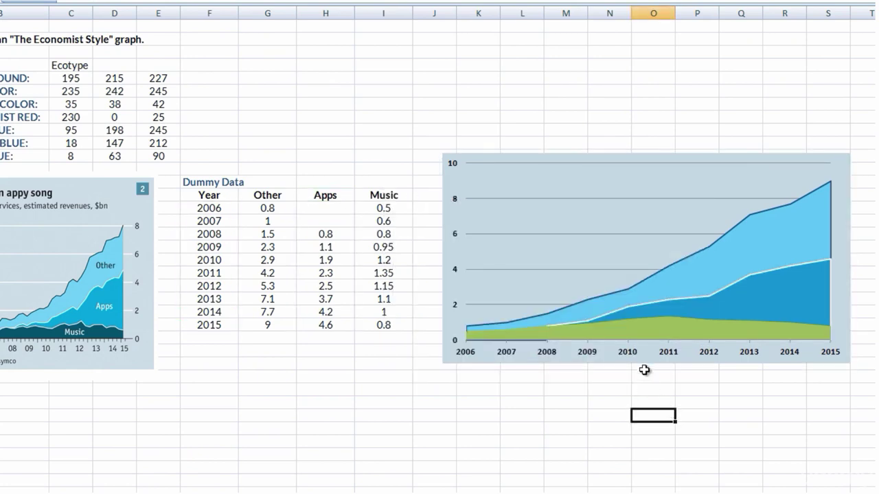
- Give the Music area series a solid fill in the custom dark blue, RGB 8, 63, 90
{"action": "right_click", "coordinate": [642, 332]}
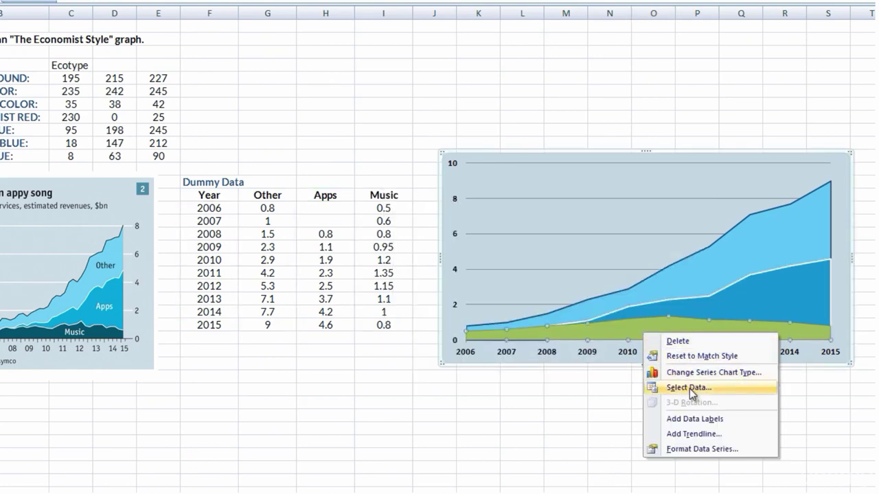
{"action": "left_click", "coordinate": [716, 450]}
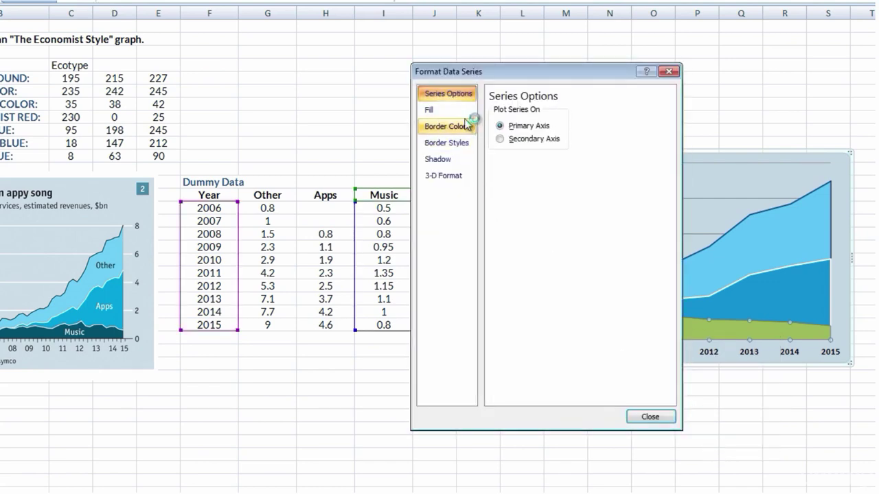
{"action": "left_click", "coordinate": [446, 110]}
{"action": "left_click", "coordinate": [509, 125]}
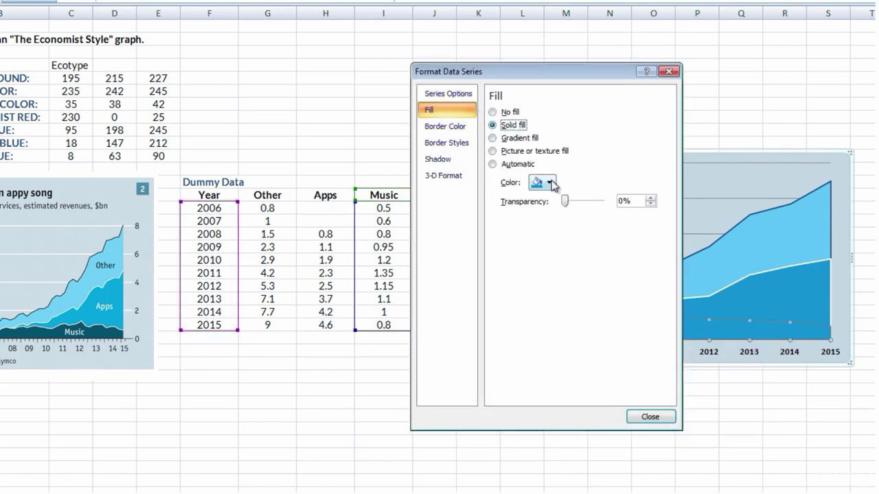
{"action": "left_click", "coordinate": [550, 181]}
{"action": "left_click", "coordinate": [557, 326]}
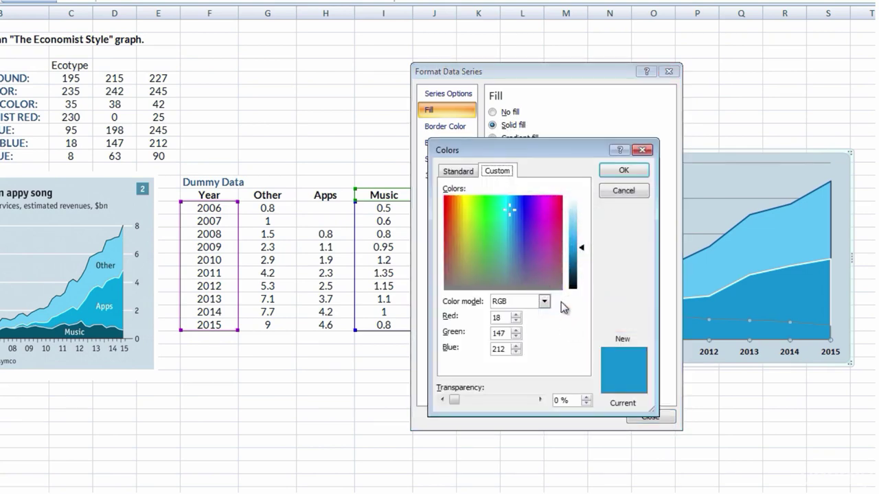
{"action": "double_click", "coordinate": [499, 317]}
{"action": "type", "text": "8"}
{"action": "type", "text": "63"}
{"action": "key", "text": "Tab"}
{"action": "type", "text": "90"}
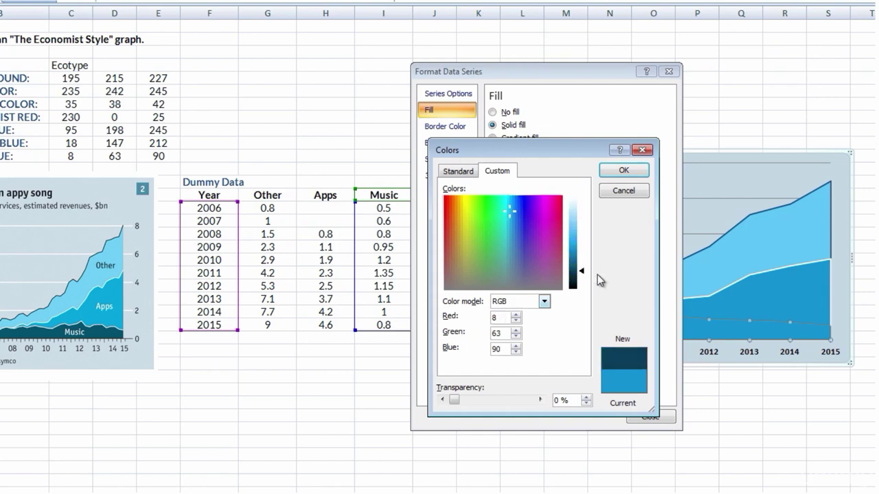
{"action": "left_click", "coordinate": [620, 172]}
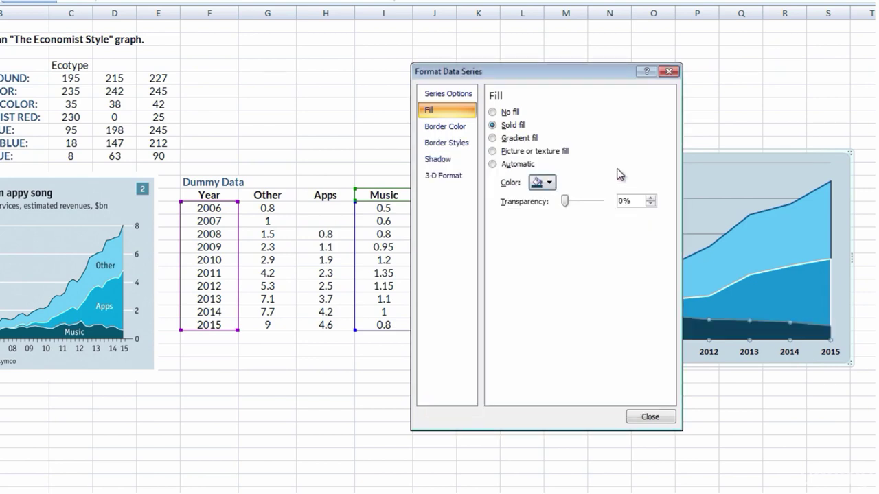
- Give the Music area series a solid border line with a width of 1.5 pt
{"action": "left_click", "coordinate": [457, 126]}
{"action": "left_click", "coordinate": [515, 125]}
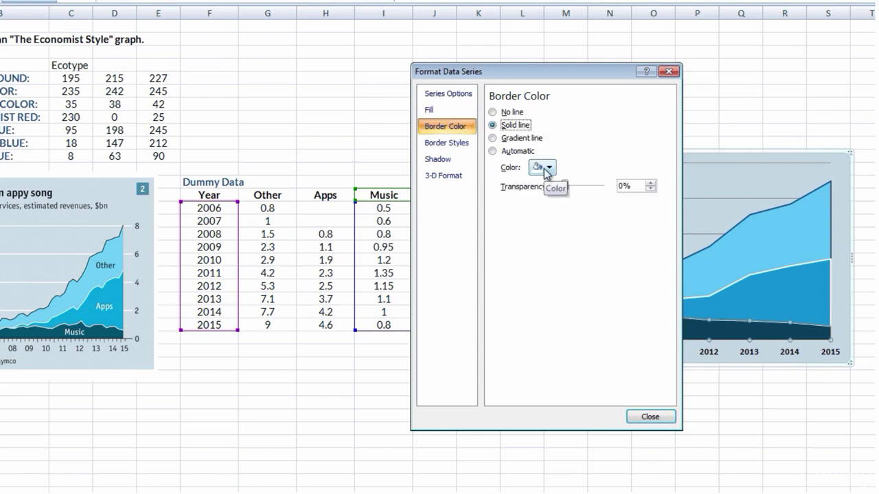
{"action": "left_click", "coordinate": [446, 143]}
{"action": "left_click_drag", "start_coordinate": [584, 111], "coordinate": [549, 110]}
{"action": "type", "text": "1.5"}
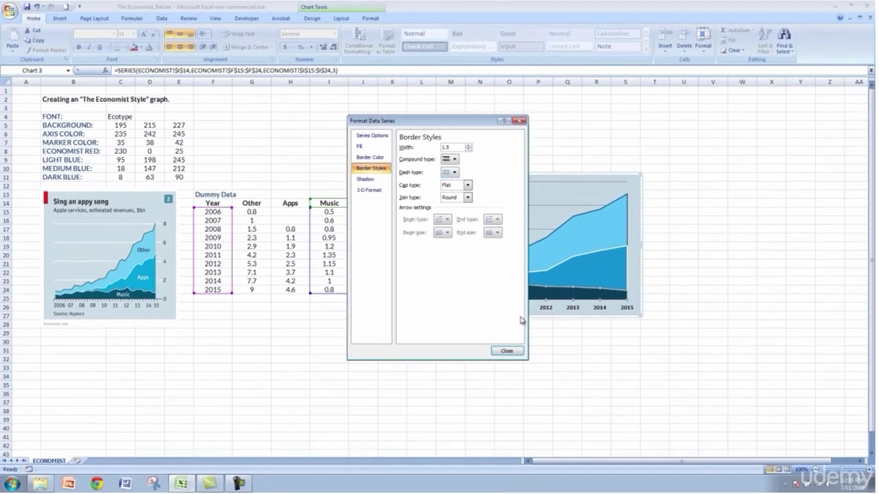
{"action": "left_click", "coordinate": [506, 350]}
{"action": "left_click", "coordinate": [535, 344]}
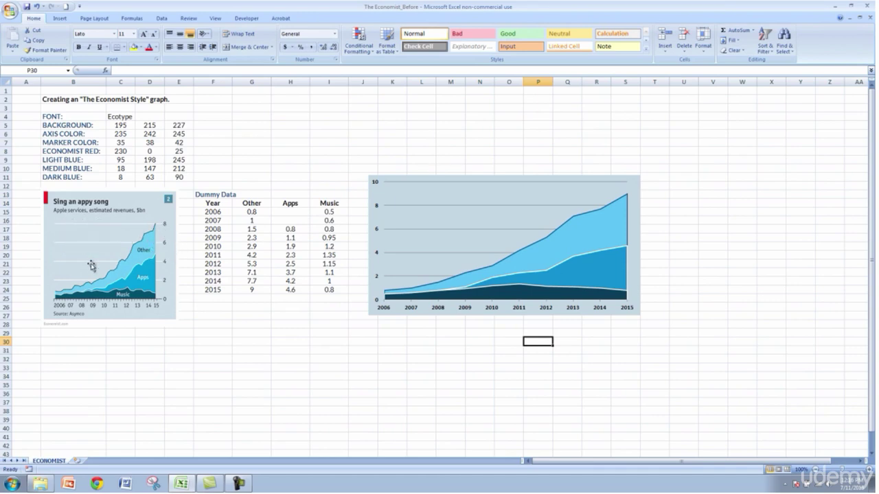
- Format the chart's major gridlines as a solid light-coloured line with a width of 1 pt
{"action": "left_click", "coordinate": [466, 210]}
{"action": "right_click", "coordinate": [466, 207]}
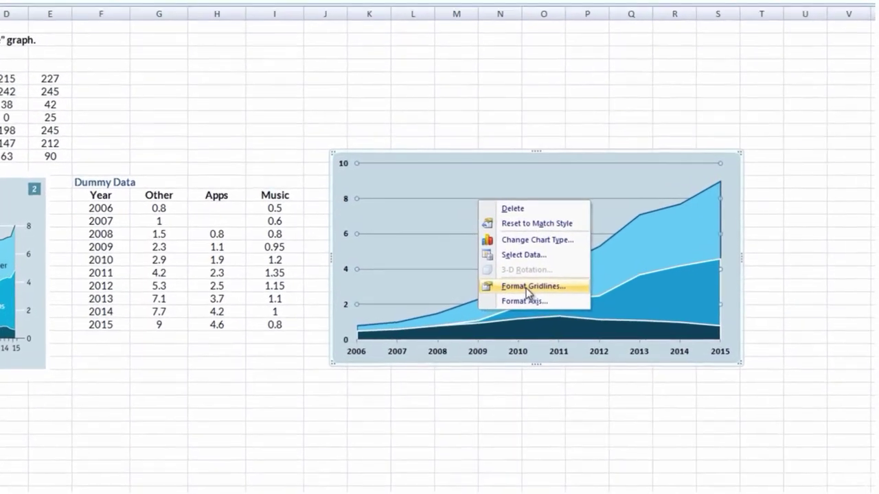
{"action": "left_click", "coordinate": [502, 264]}
{"action": "left_click", "coordinate": [396, 126]}
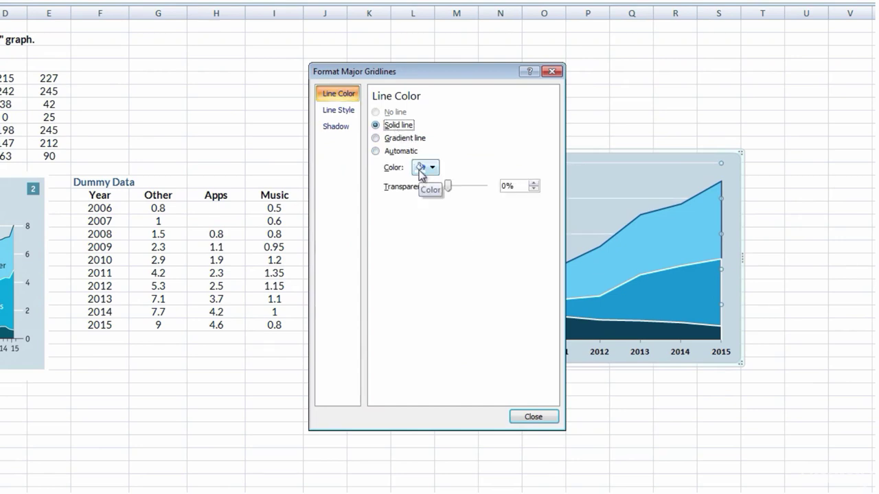
{"action": "left_click", "coordinate": [339, 110]}
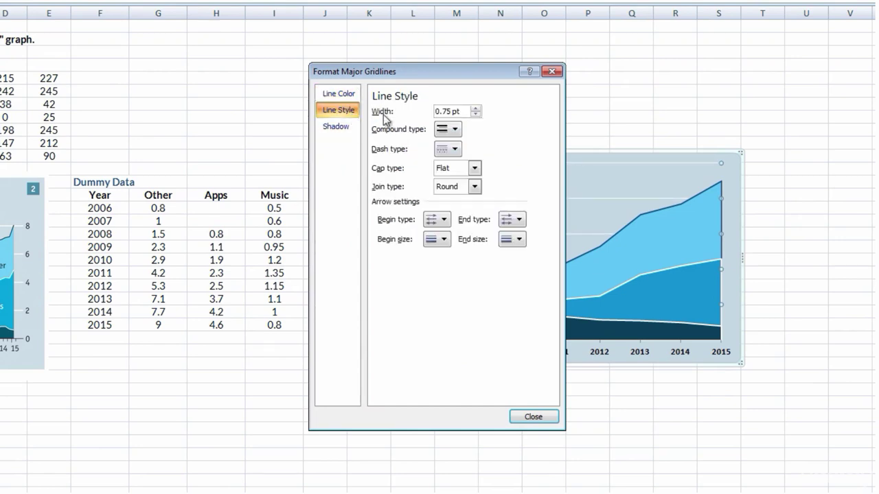
{"action": "left_click_drag", "start_coordinate": [463, 111], "coordinate": [417, 110]}
{"action": "type", "text": "1"}
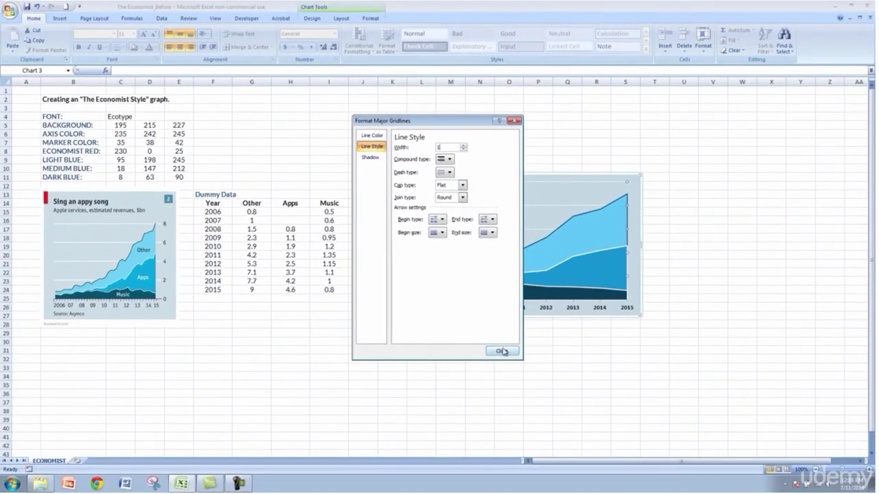
{"action": "left_click", "coordinate": [502, 351]}
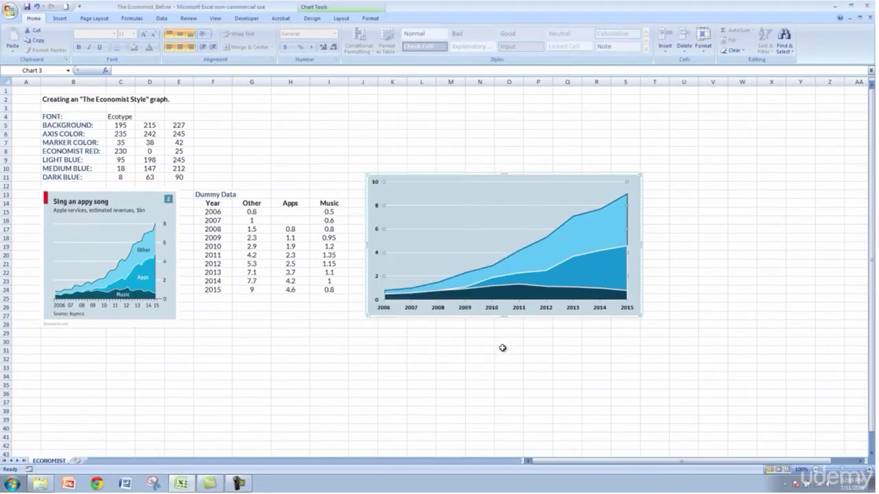
{"action": "left_click", "coordinate": [506, 355]}
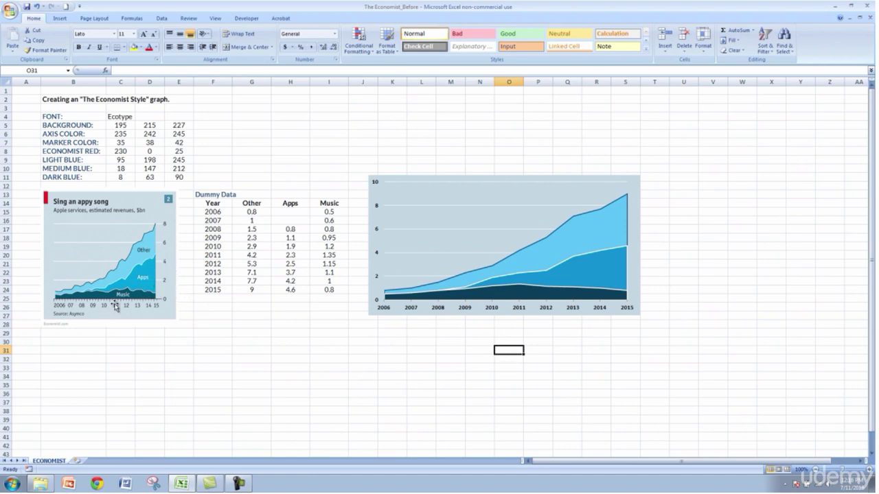
- Add data labels to the Other area series
{"action": "left_click", "coordinate": [582, 238]}
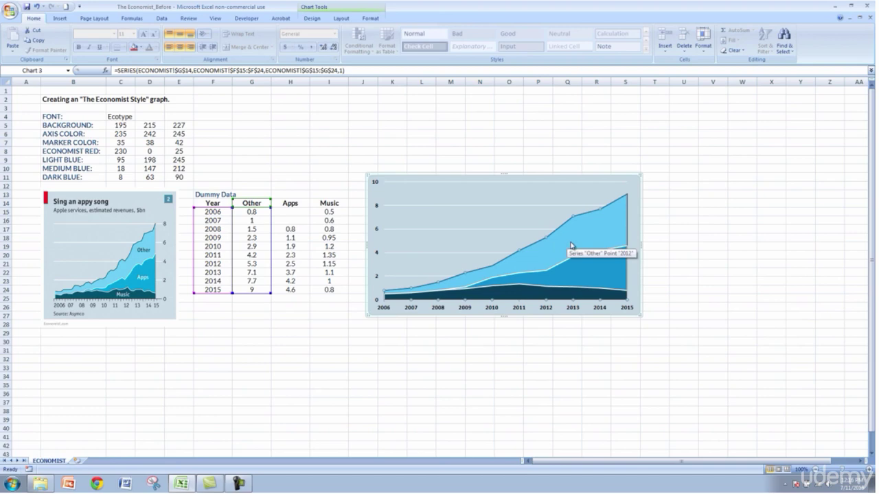
{"action": "right_click", "coordinate": [571, 245]}
{"action": "left_click", "coordinate": [583, 300]}
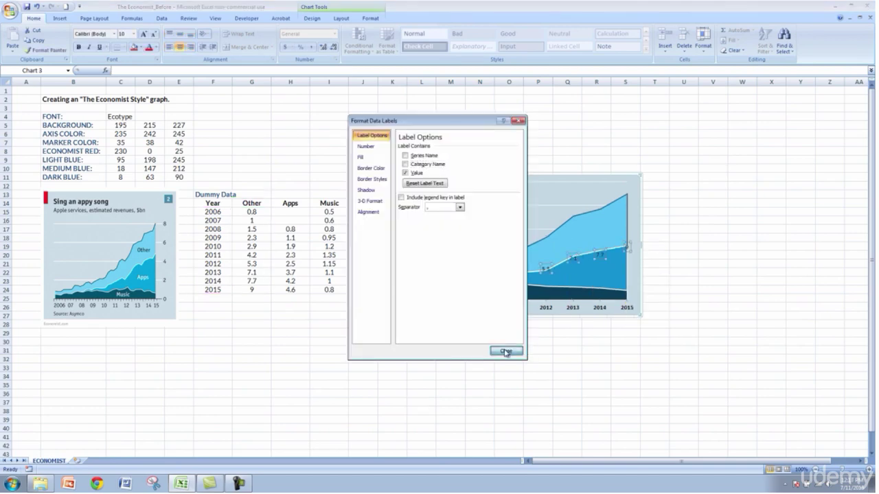
{"action": "left_click", "coordinate": [505, 351]}
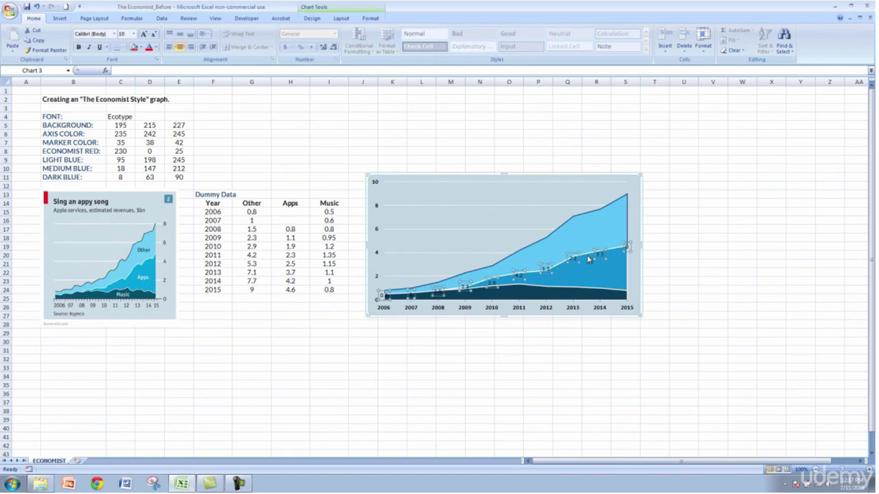
- Set the Other series' data labels to contain the series name instead of the value
{"action": "left_click", "coordinate": [546, 268]}
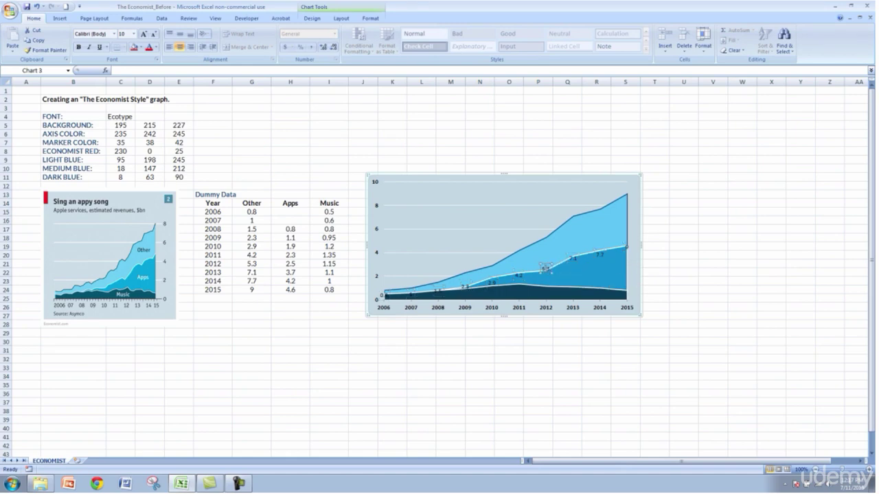
{"action": "left_click", "coordinate": [562, 269]}
{"action": "left_click", "coordinate": [572, 261]}
{"action": "right_click", "coordinate": [571, 262]}
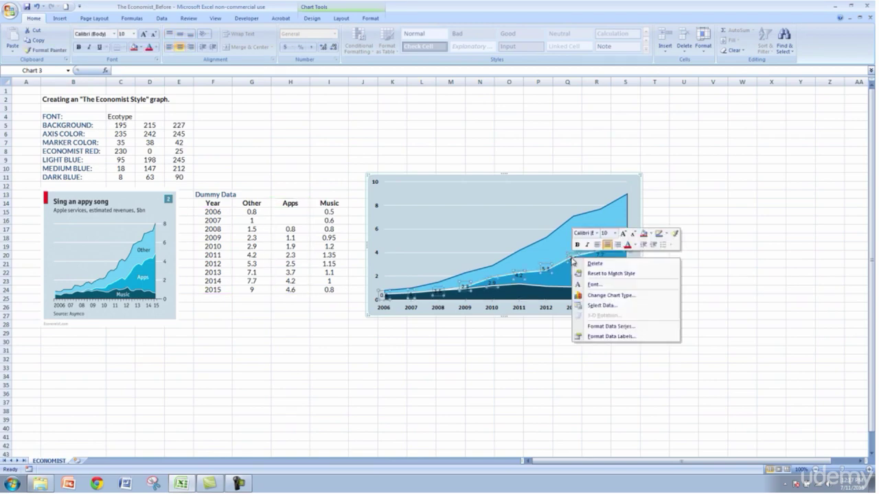
{"action": "left_click", "coordinate": [607, 337]}
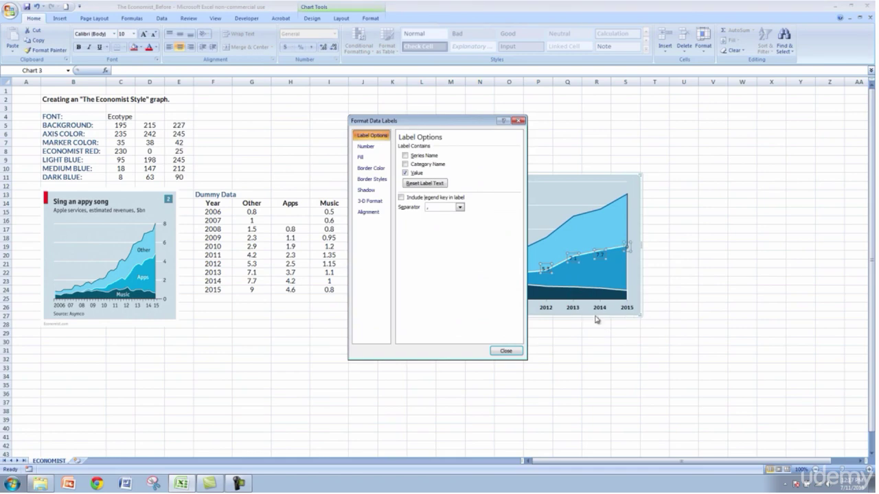
{"action": "left_click", "coordinate": [405, 173]}
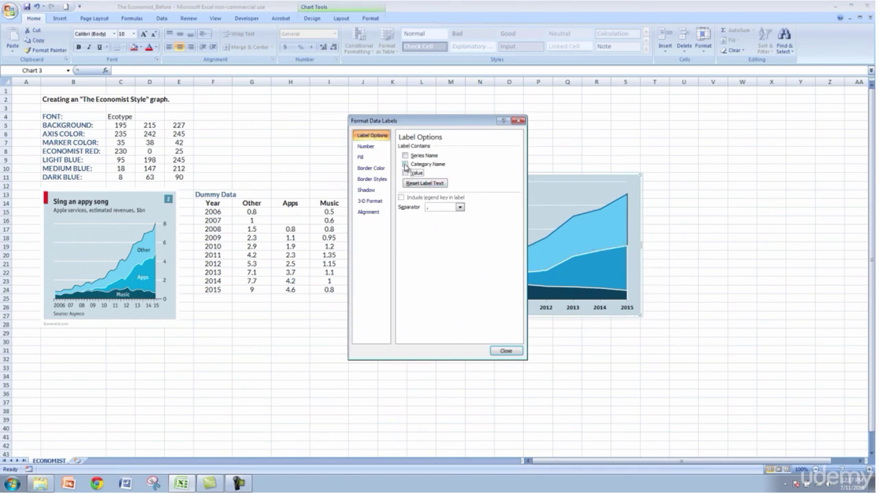
{"action": "left_click", "coordinate": [405, 156]}
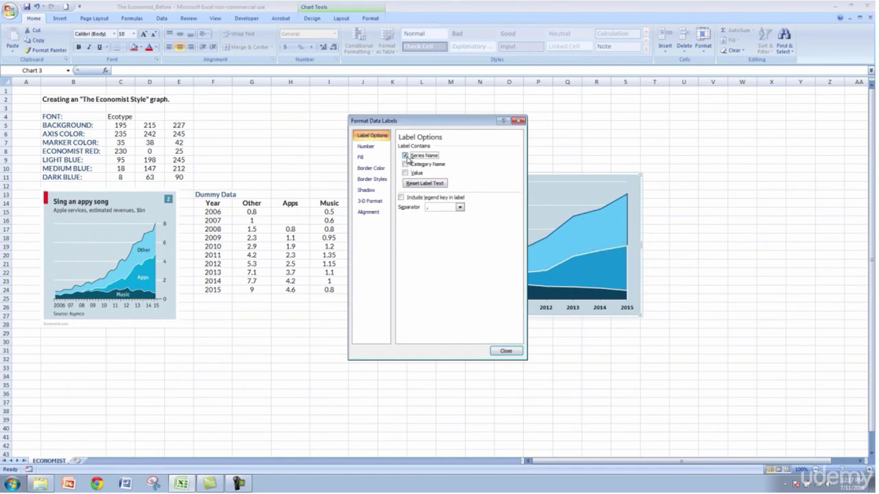
{"action": "left_click", "coordinate": [506, 351]}
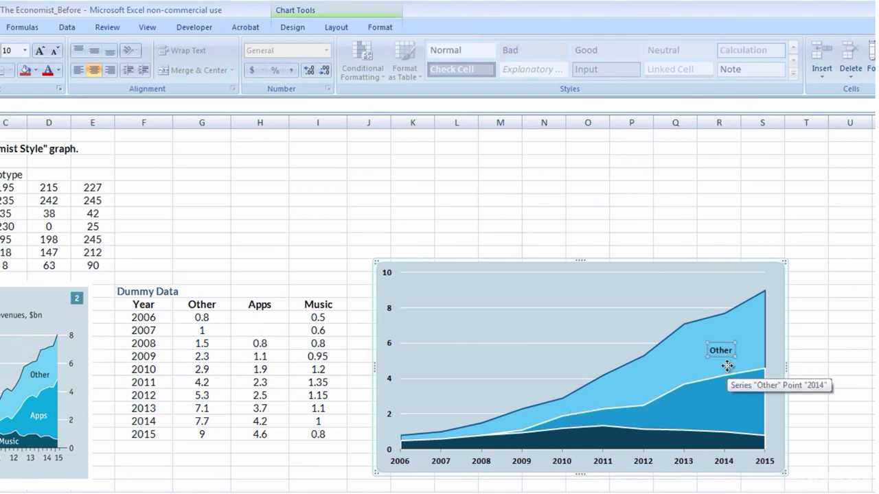
- Increase the font size of the Other label in the light blue area to 10.5
{"action": "left_click", "coordinate": [44, 53]}
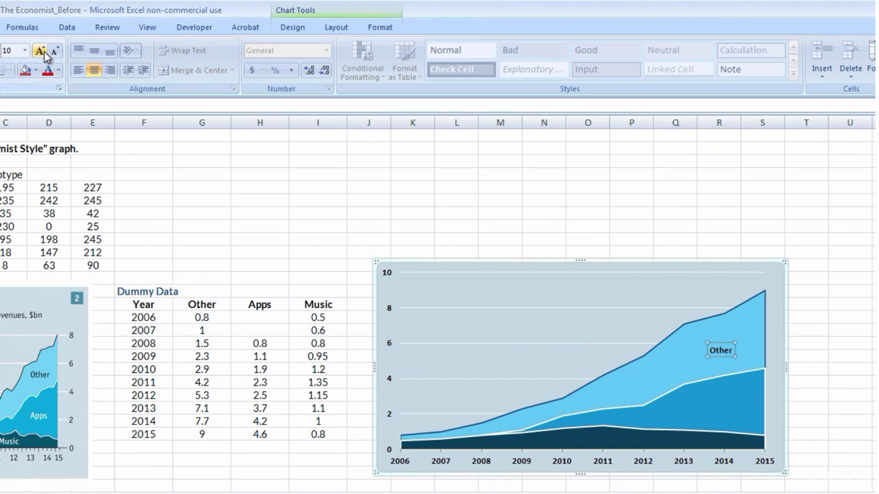
{"action": "left_click", "coordinate": [45, 55]}
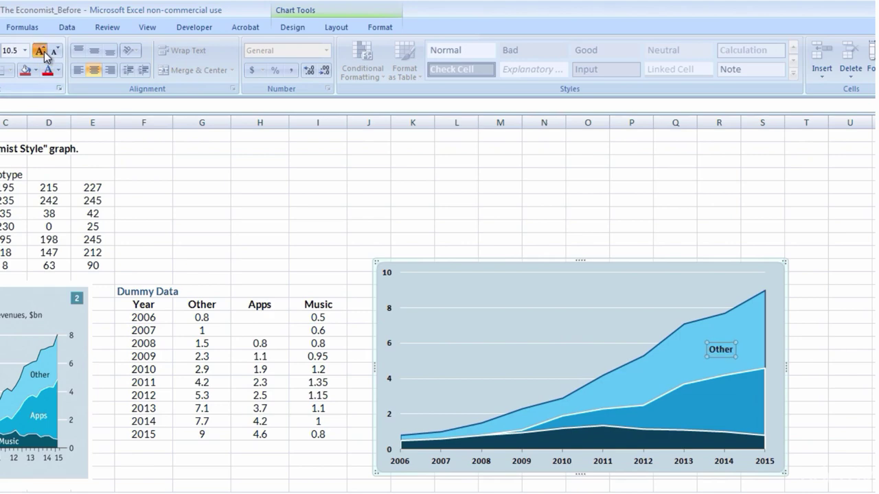
{"action": "left_click", "coordinate": [832, 406]}
- Add data labels to the Apps area series and have them contain only the series name
{"action": "left_click", "coordinate": [738, 399]}
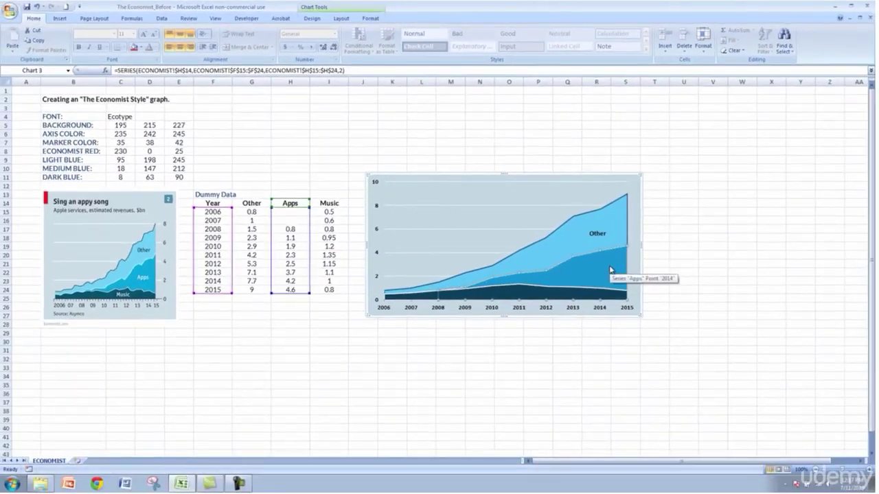
{"action": "right_click", "coordinate": [736, 397]}
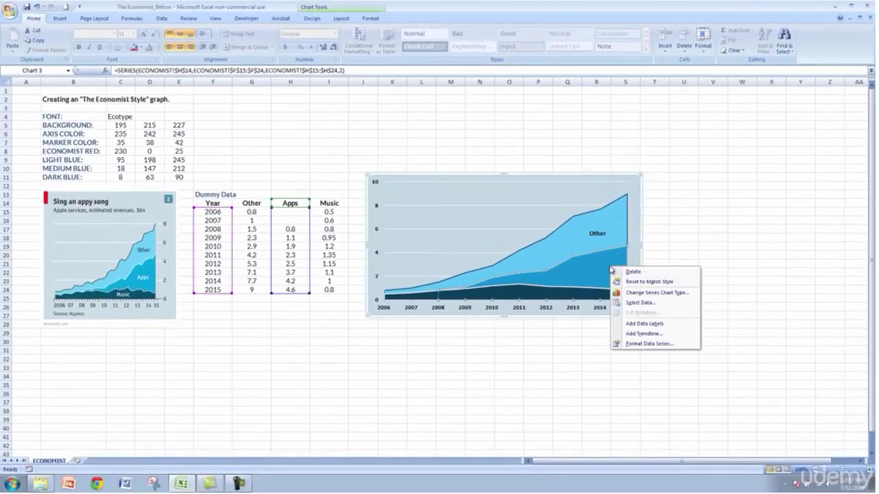
{"action": "left_click", "coordinate": [644, 325]}
{"action": "left_click", "coordinate": [600, 278]}
{"action": "right_click", "coordinate": [600, 278]}
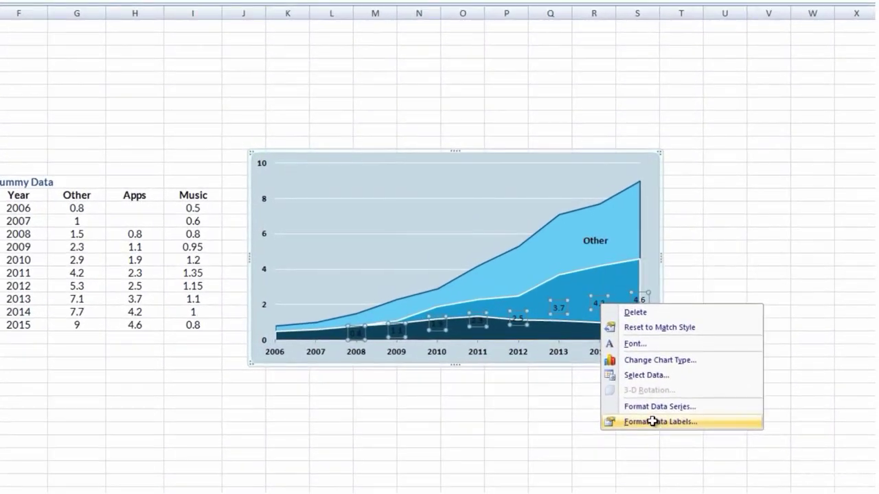
{"action": "left_click", "coordinate": [646, 385]}
{"action": "left_click", "coordinate": [306, 149]}
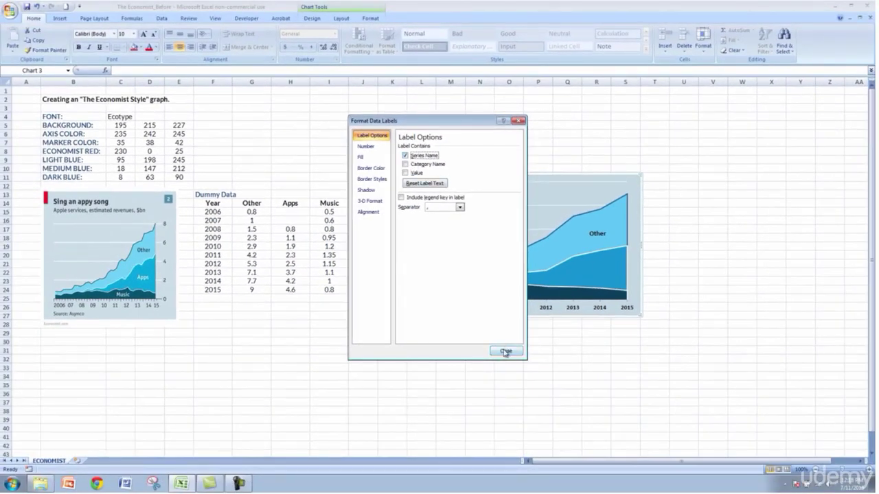
{"action": "left_click", "coordinate": [506, 350]}
- Move the Apps label into the medium blue area above 2014 and format it bold at font size 11
{"action": "left_click_drag", "start_coordinate": [510, 291], "coordinate": [518, 288]}
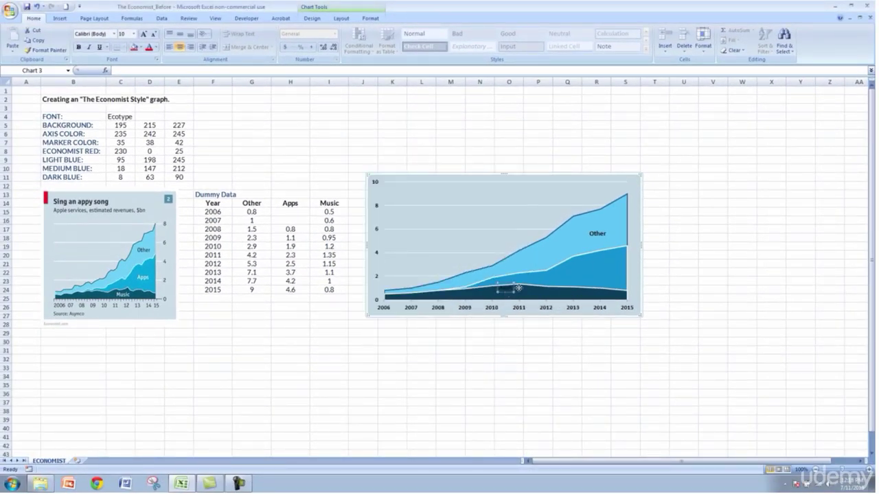
{"action": "left_click_drag", "start_coordinate": [602, 275], "coordinate": [601, 273]}
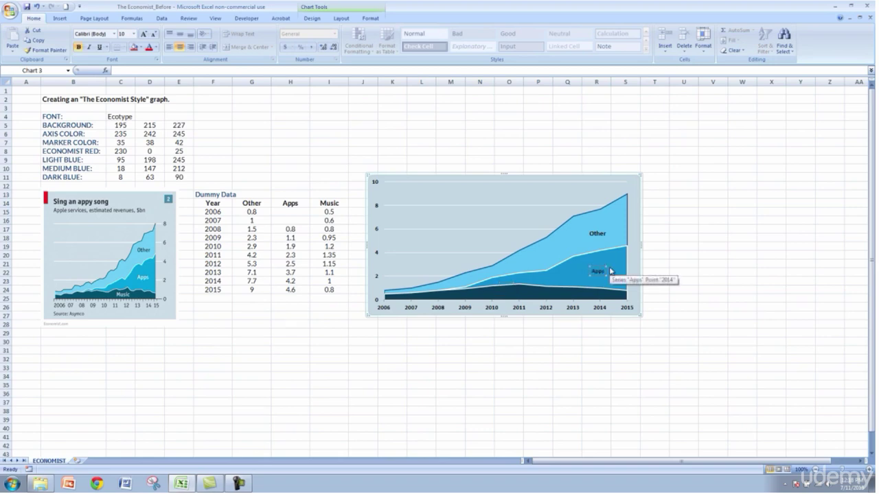
{"action": "left_click", "coordinate": [133, 40]}
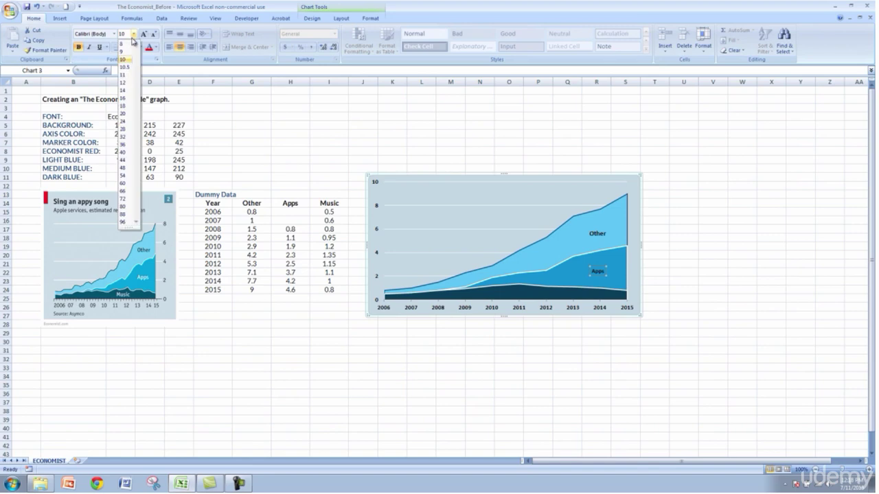
{"action": "left_click", "coordinate": [124, 75]}
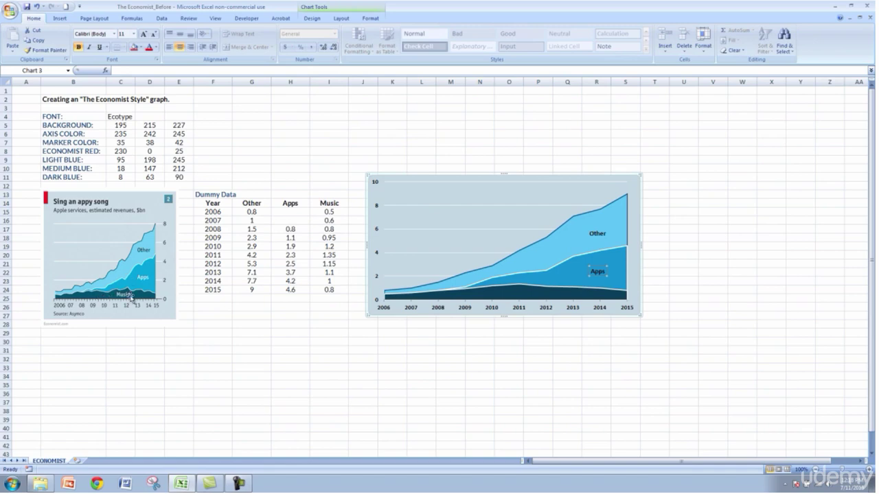
- Set the font colour of the Apps label to white
{"action": "left_click", "coordinate": [157, 48]}
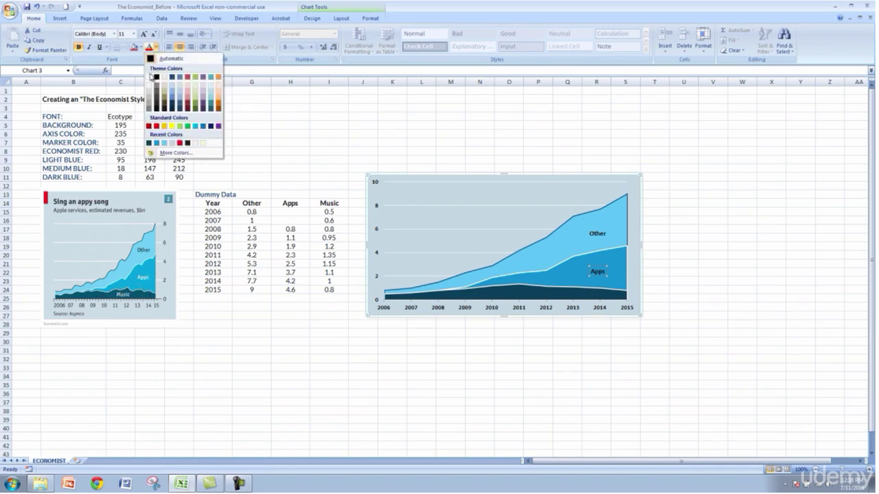
{"action": "left_click", "coordinate": [150, 80]}
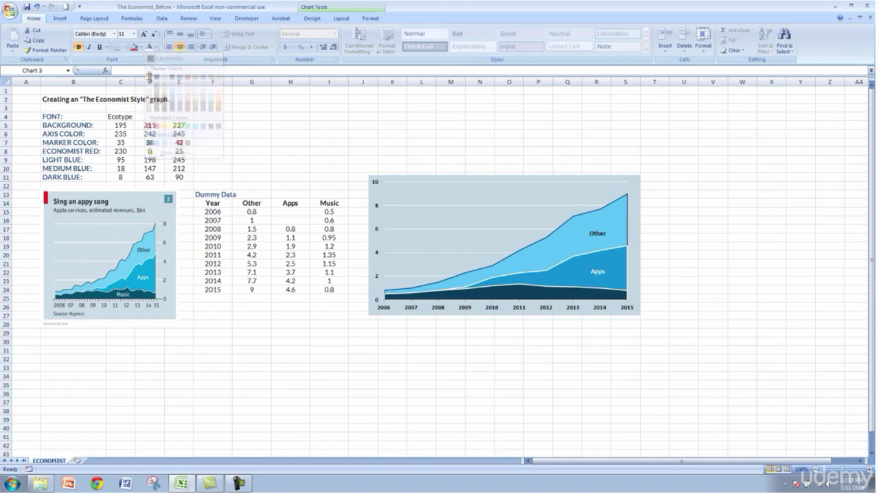
{"action": "left_click", "coordinate": [747, 341]}
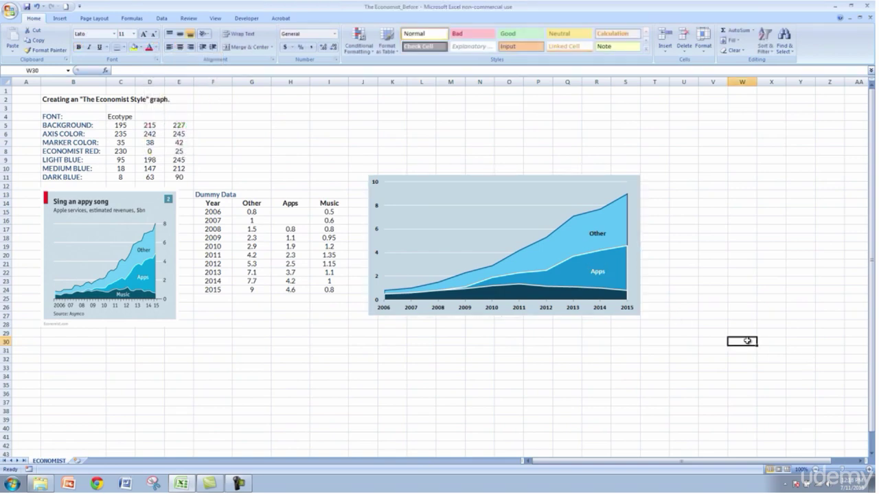
- Add data labels to the dark blue Music area series
{"action": "left_click", "coordinate": [521, 294]}
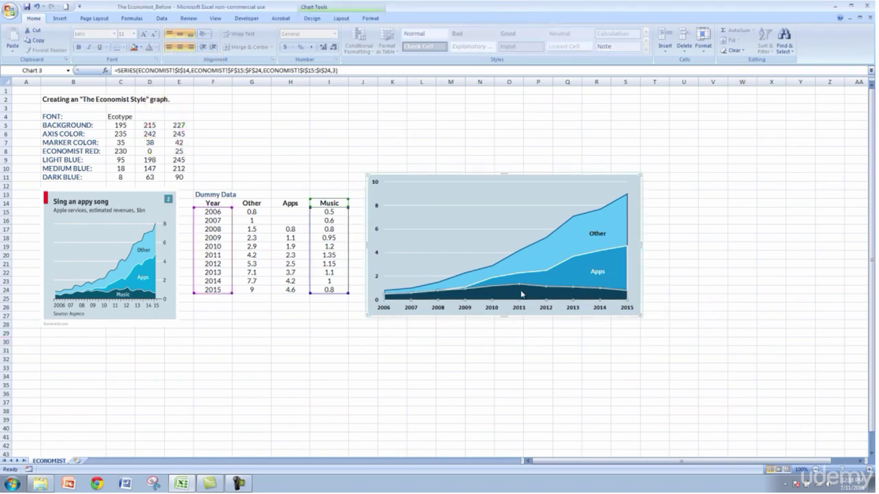
{"action": "right_click", "coordinate": [528, 298]}
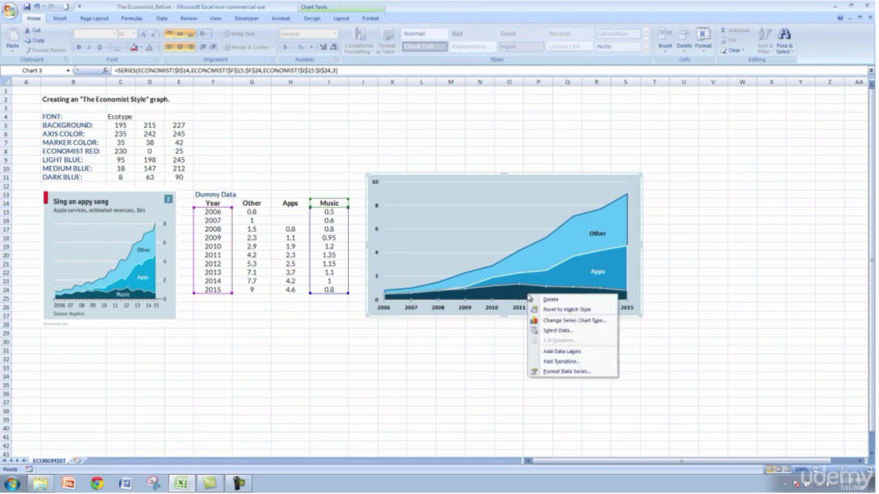
{"action": "left_click", "coordinate": [567, 352]}
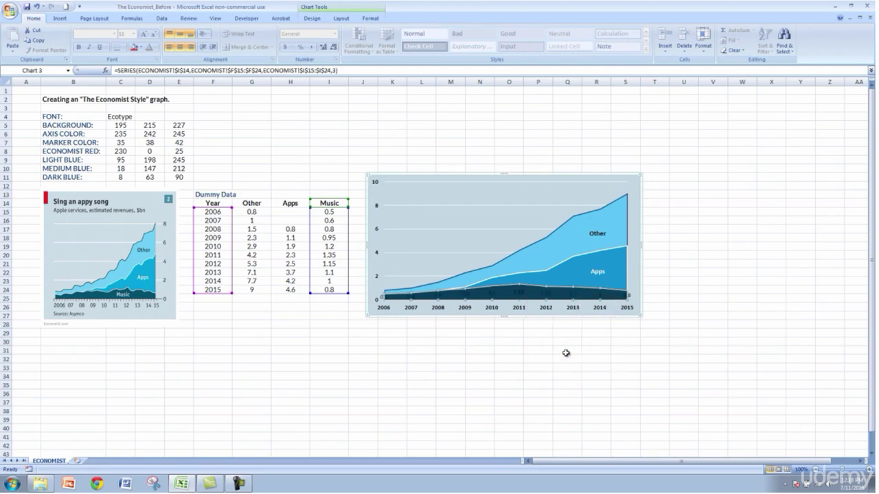
- Set the Music series' data labels to contain only the series name, and colour the label text white
{"action": "left_click", "coordinate": [520, 294]}
{"action": "right_click", "coordinate": [520, 293]}
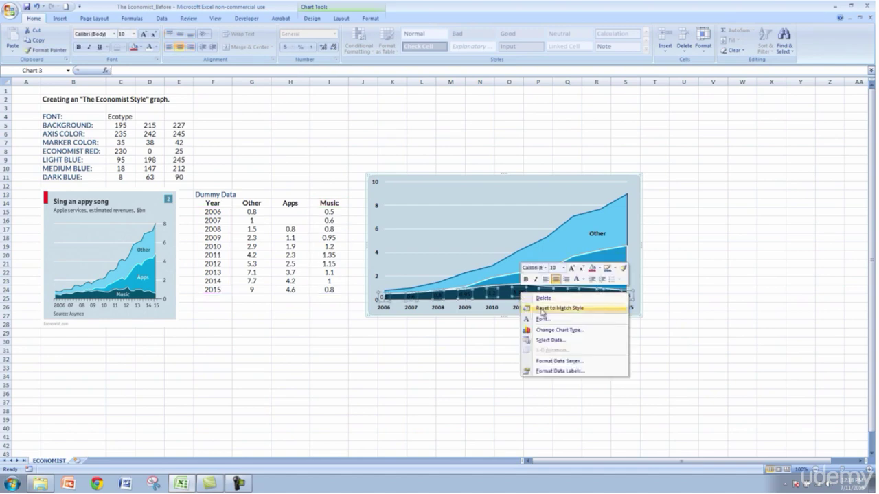
{"action": "left_click", "coordinate": [570, 372]}
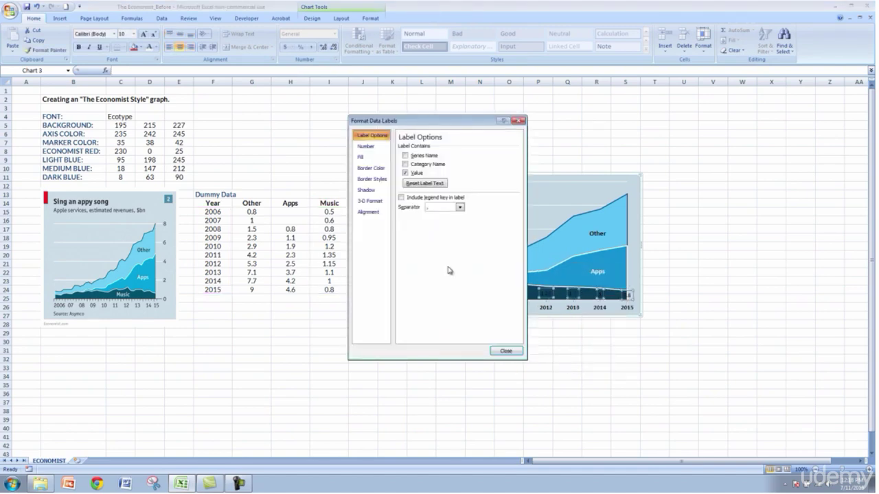
{"action": "left_click", "coordinate": [405, 173]}
{"action": "left_click", "coordinate": [405, 155]}
{"action": "left_click", "coordinate": [506, 353]}
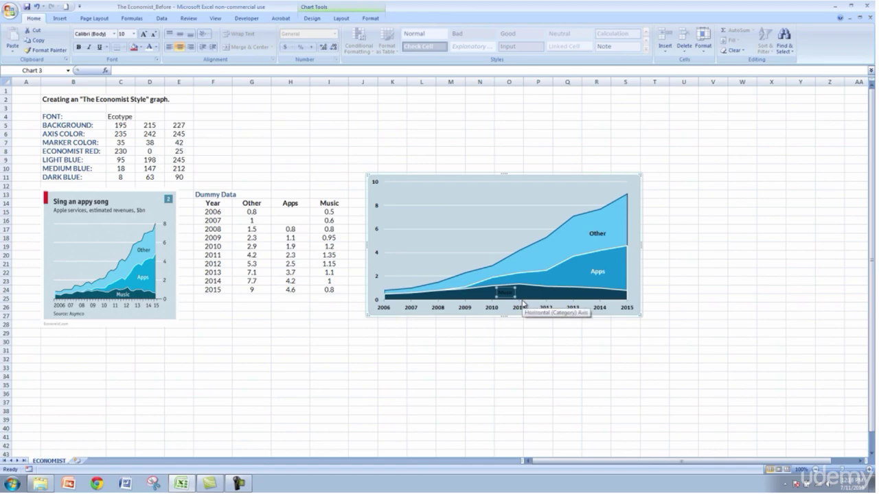
{"action": "left_click", "coordinate": [149, 46]}
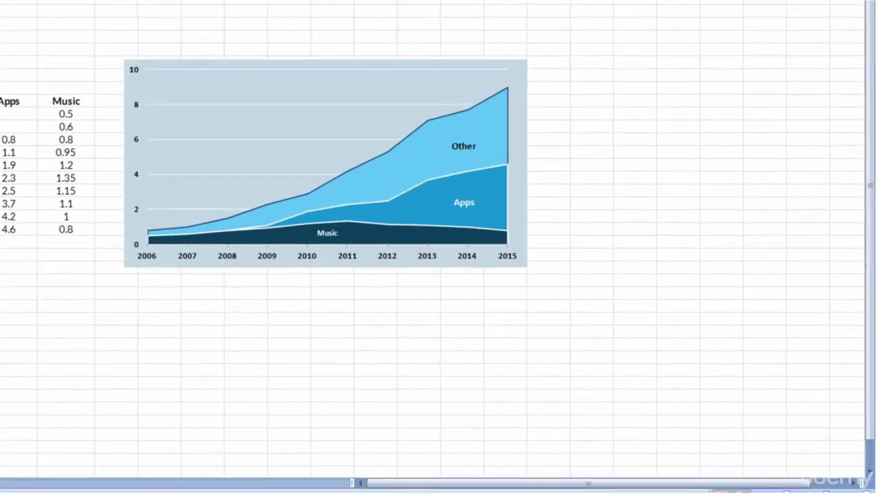
- Shrink the chart's plot area from its upper edge to leave room above it for a title
{"action": "left_click", "coordinate": [654, 304]}
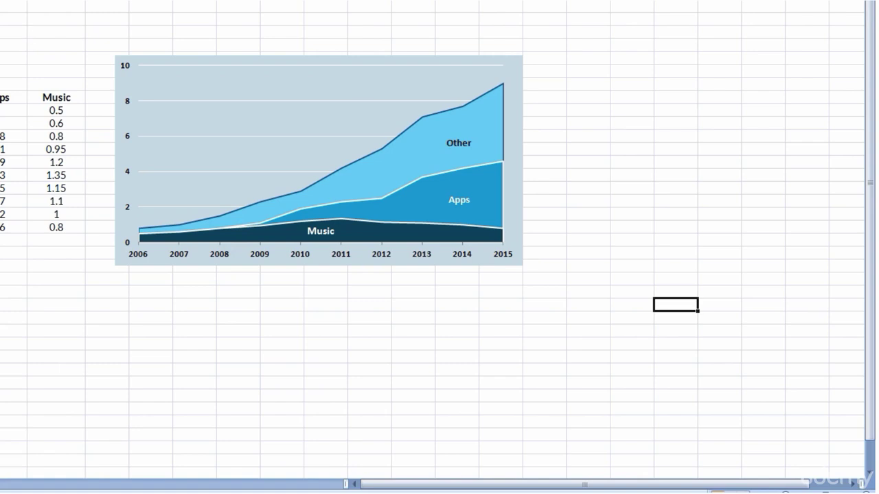
{"action": "left_click", "coordinate": [318, 78]}
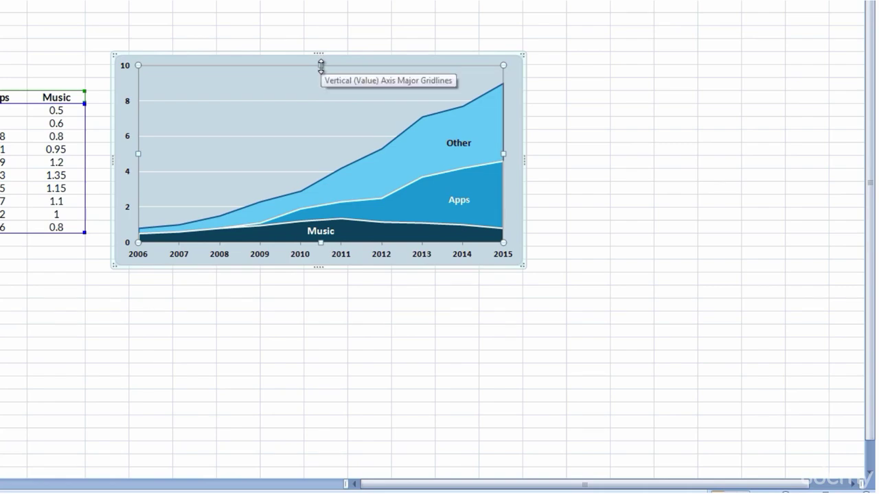
{"action": "left_click", "coordinate": [186, 16]}
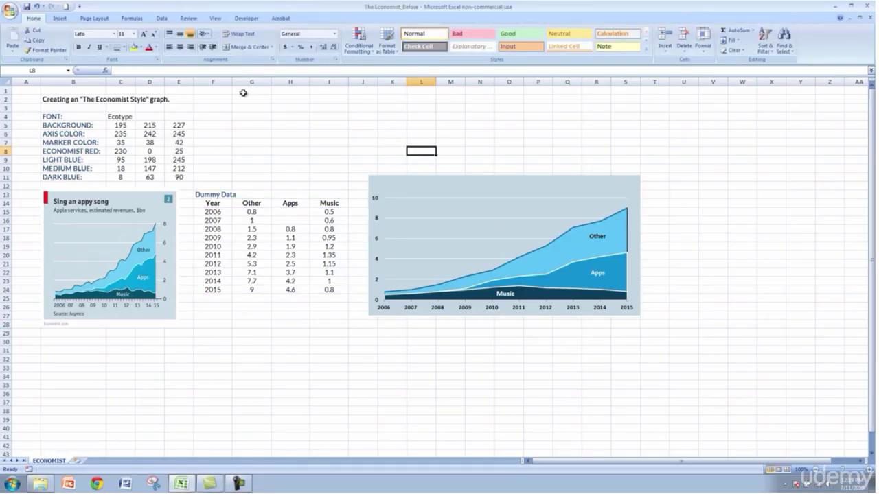
- Add a chart title above the plot area and move it to the chart's upper-left corner
{"action": "left_click", "coordinate": [418, 178]}
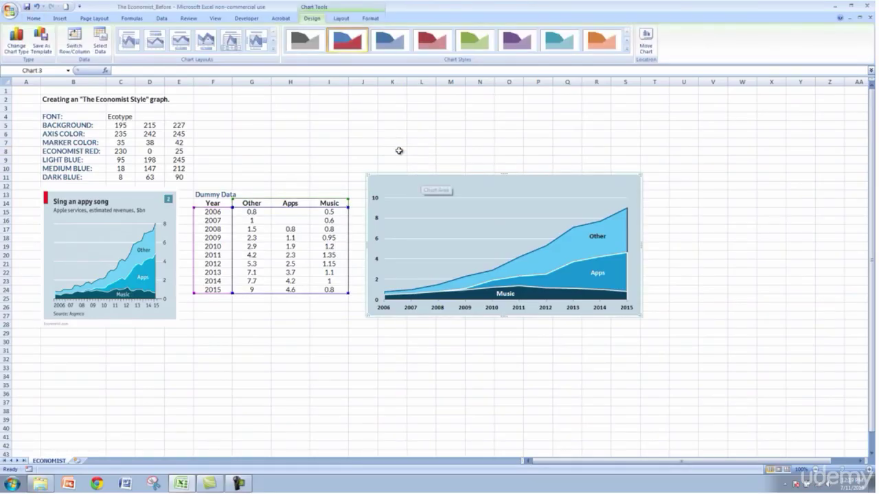
{"action": "left_click", "coordinate": [340, 21]}
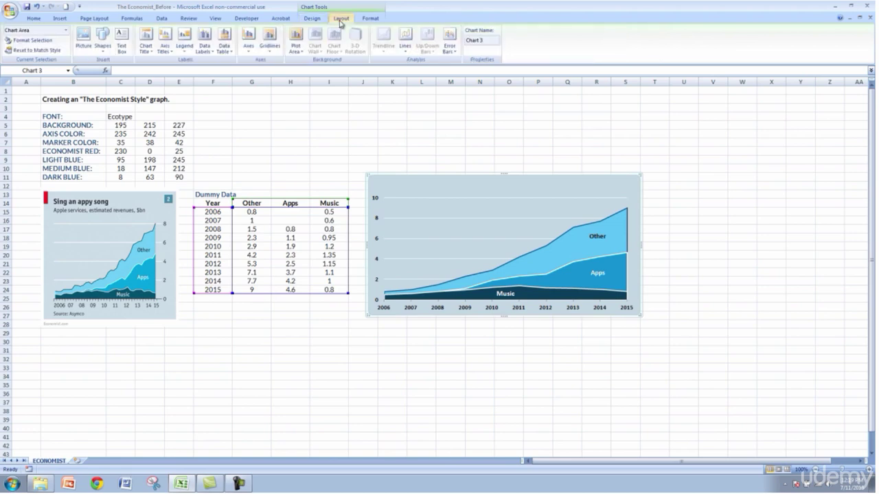
{"action": "left_click", "coordinate": [147, 48]}
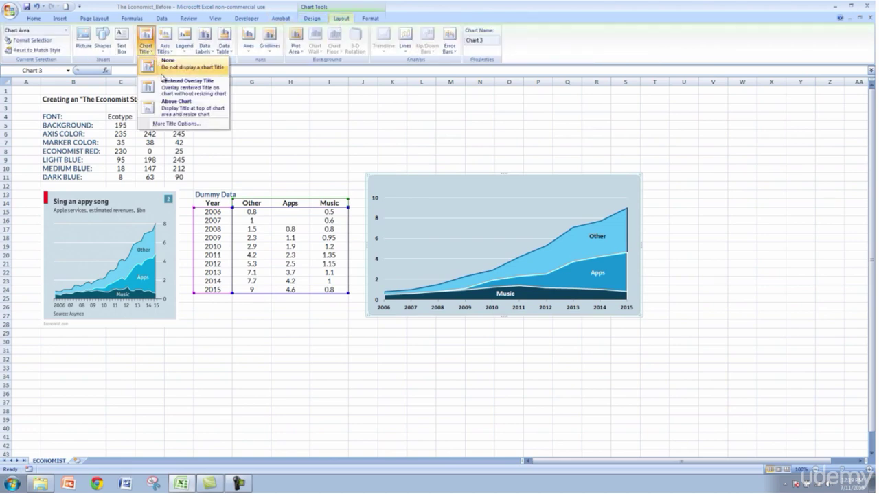
{"action": "left_click", "coordinate": [169, 108]}
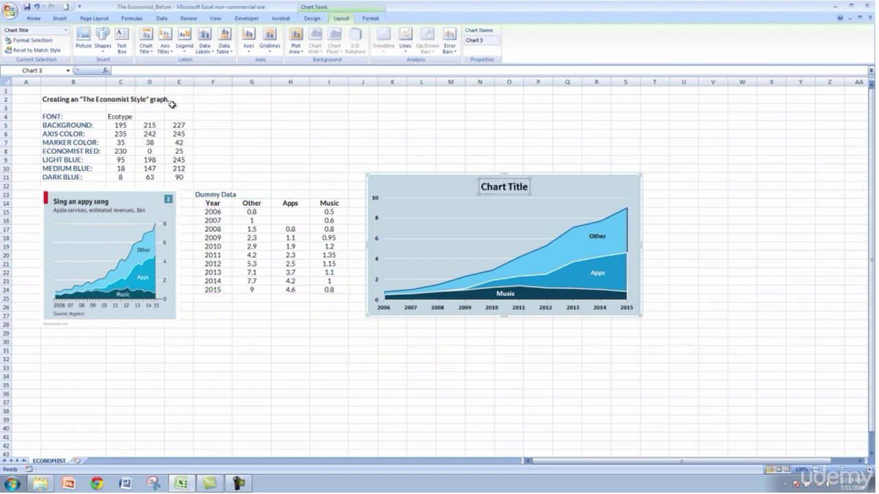
{"action": "left_click_drag", "start_coordinate": [516, 195], "coordinate": [393, 187]}
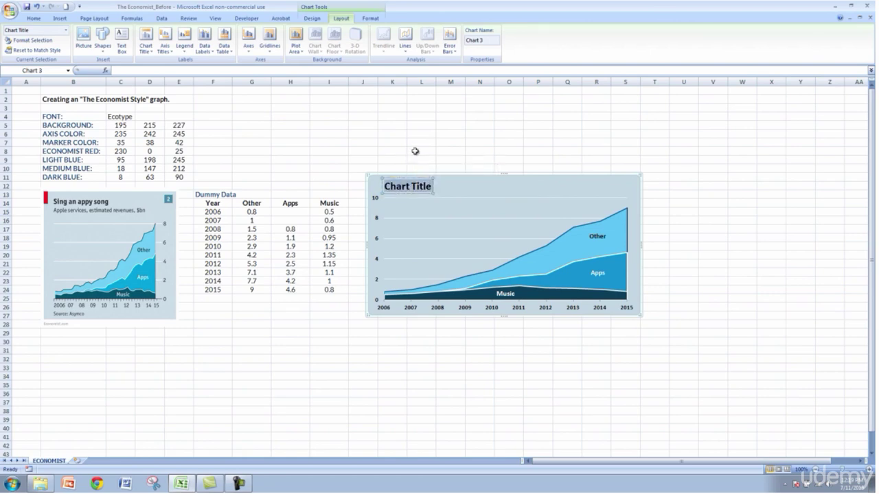
- Set the first line of the chart title to "Sing an appy song" and start a second line
{"action": "type", "text": "Sing an"}
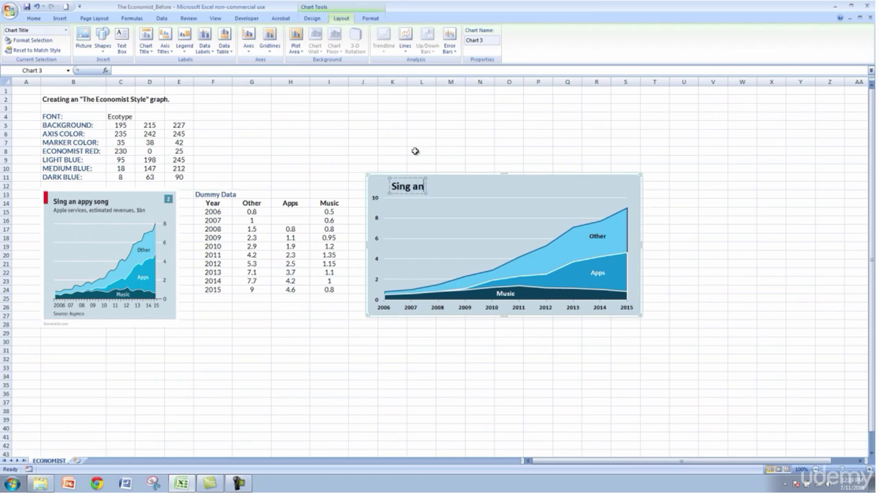
{"action": "type", "text": " appy"}
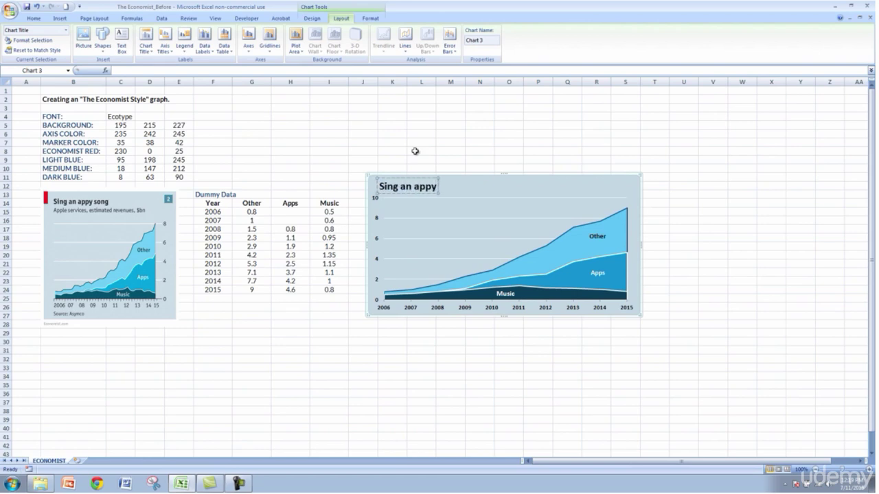
{"action": "type", "text": " Song"}
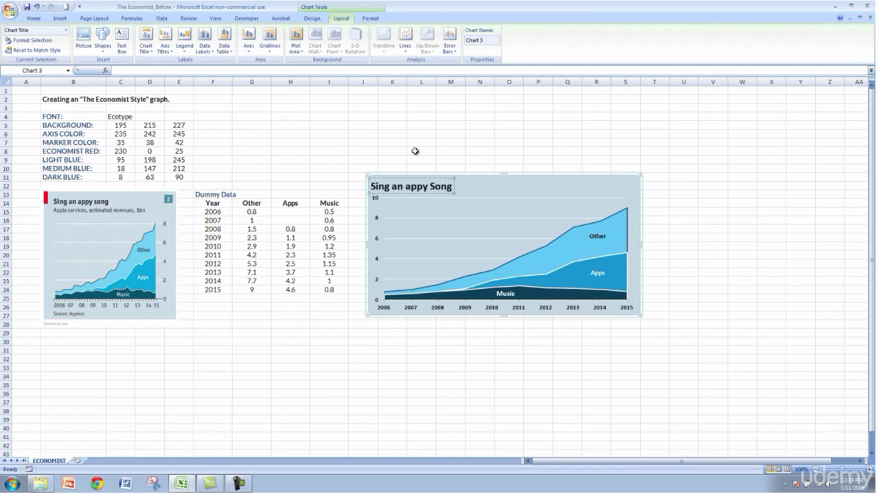
{"action": "key", "text": "BackSpace"}
{"action": "key", "text": "BackSpace"}
{"action": "key", "text": "BackSpace"}
{"action": "key", "text": "BackSpace"}
{"action": "type", "text": "song"}
{"action": "key", "text": "Return"}
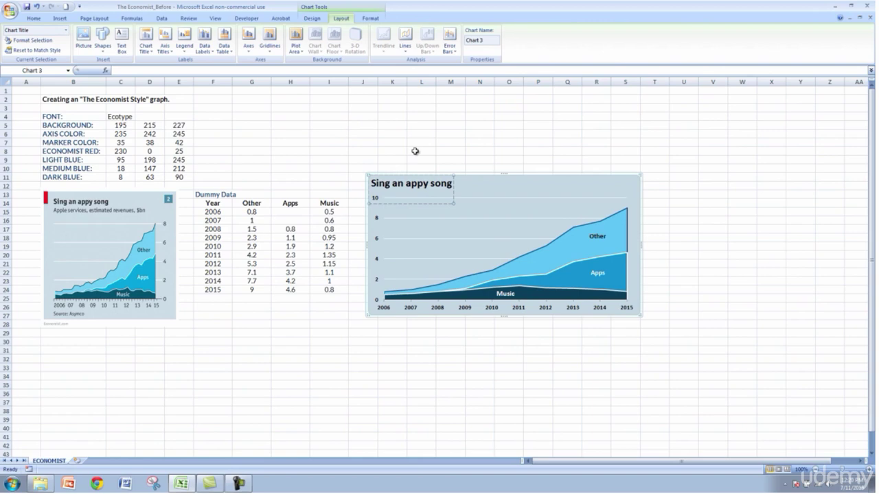
- Enter "Apple services, estimated revenues, $bn" as the second line of the chart title
{"action": "type", "text": "Apple services, rest"}
{"action": "key", "text": "BackSpace"}
{"action": "key", "text": "BackSpace"}
{"action": "key", "text": "BackSpace"}
{"action": "key", "text": "BackSpace"}
{"action": "type", "text": "est"}
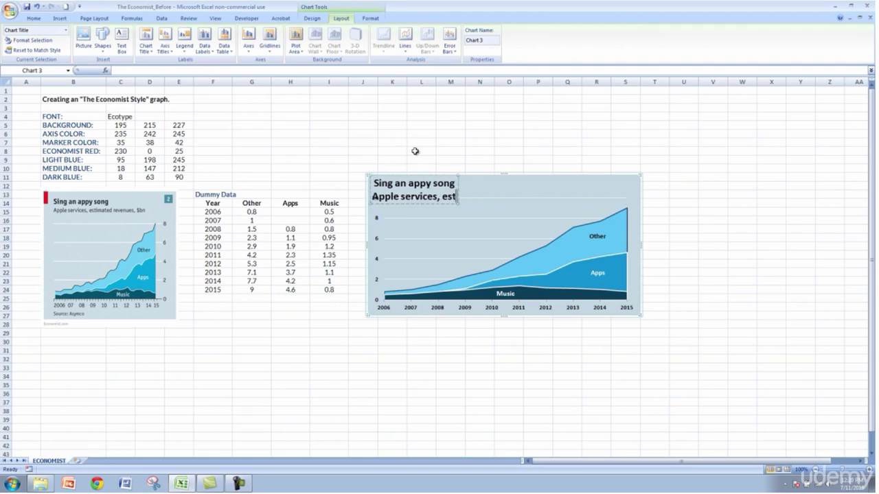
{"action": "type", "text": "imated revenues, $bn"}
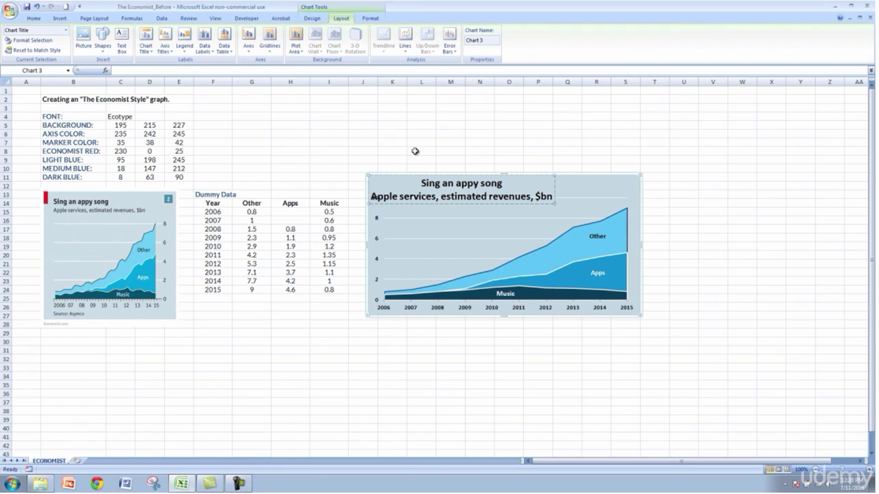
- Left-align both lines of the chart title
{"action": "left_click_drag", "start_coordinate": [554, 197], "coordinate": [353, 187]}
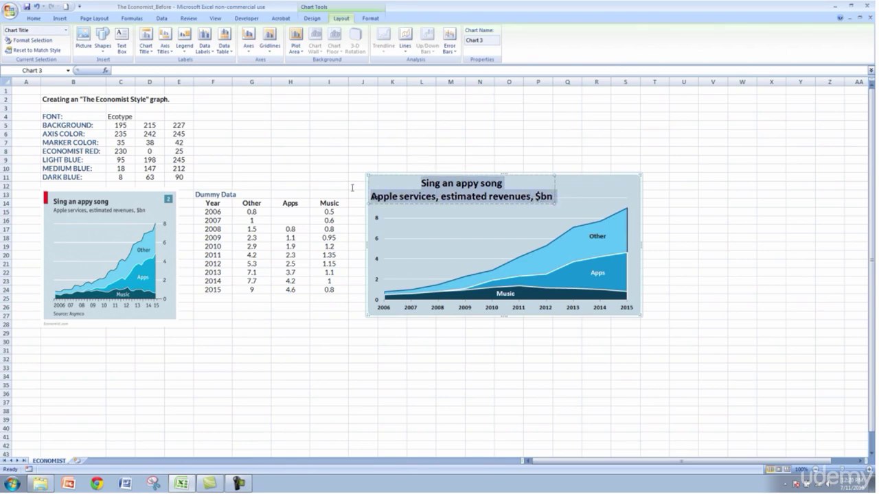
{"action": "left_click", "coordinate": [33, 19]}
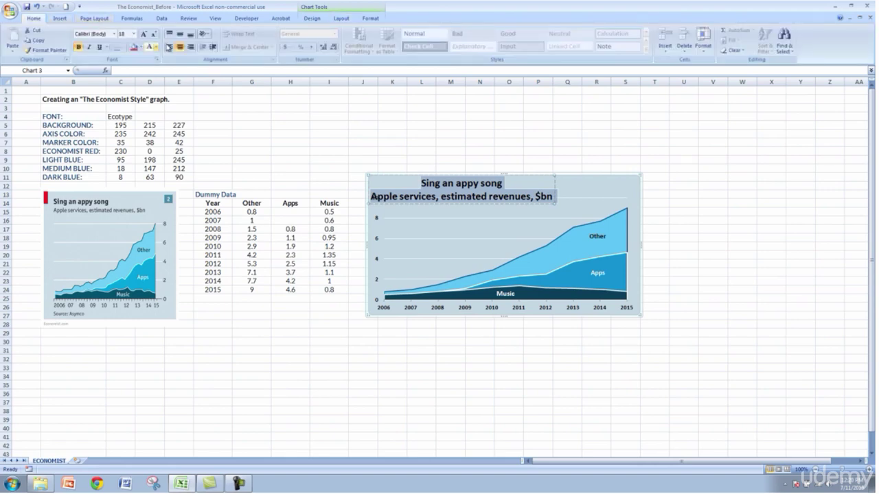
{"action": "left_click", "coordinate": [169, 46]}
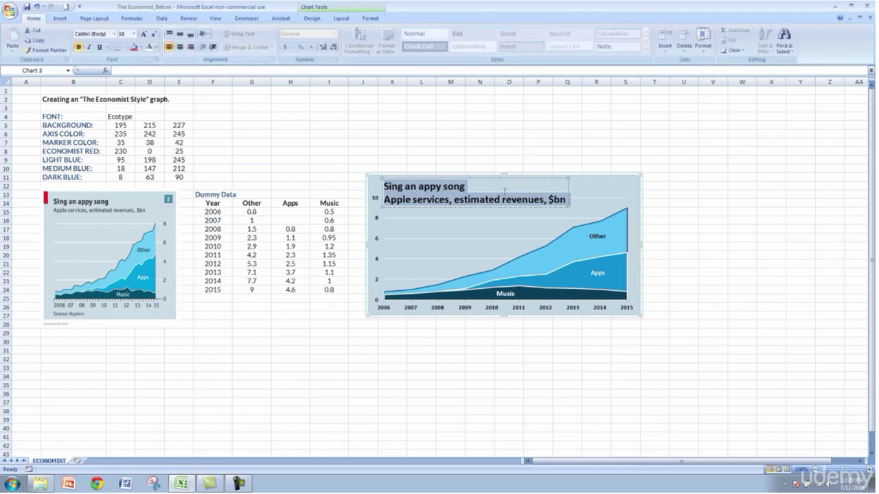
- Reduce the title's second line, "Apple services, estimated revenues, $bn", to font size 11
{"action": "left_click", "coordinate": [564, 198]}
{"action": "left_click_drag", "start_coordinate": [565, 199], "coordinate": [383, 199]}
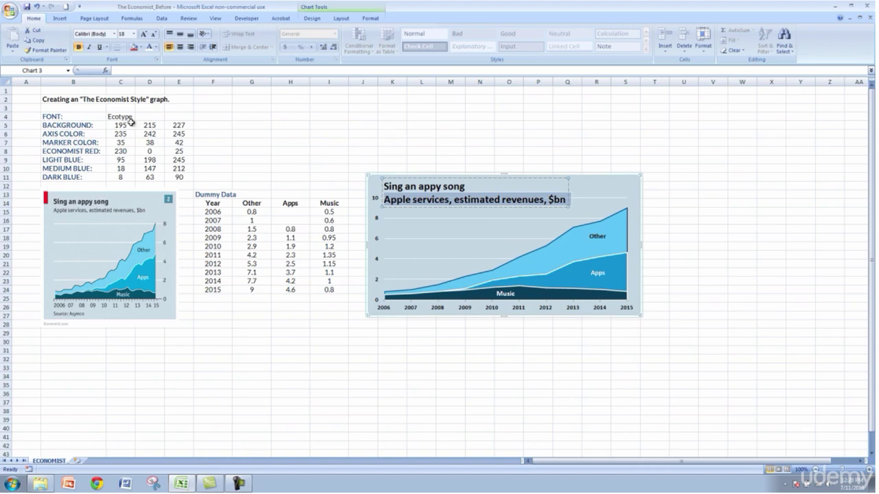
{"action": "left_click", "coordinate": [155, 36]}
{"action": "left_click", "coordinate": [154, 36]}
{"action": "left_click", "coordinate": [154, 36]}
{"action": "left_click", "coordinate": [155, 36]}
{"action": "left_click", "coordinate": [155, 35]}
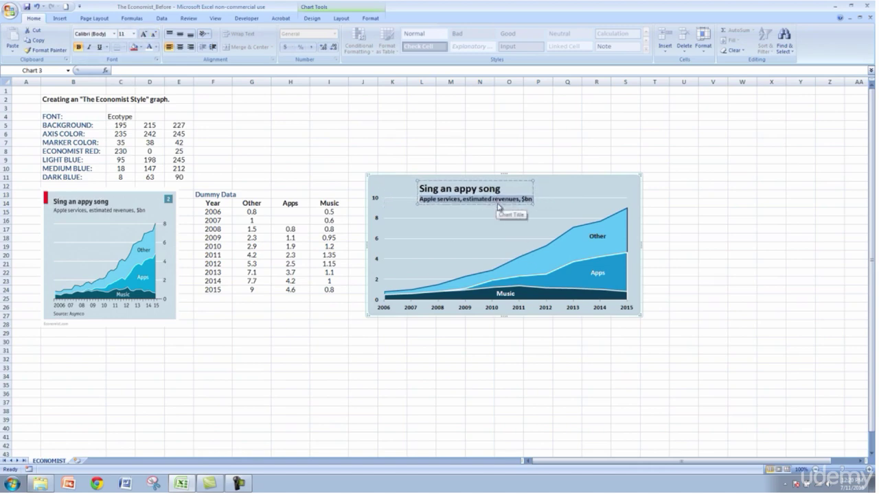
- Move the title back to the chart's upper-left corner and reduce its "Sing an appy song" line to font size 16
{"action": "left_click_drag", "start_coordinate": [496, 204], "coordinate": [476, 199]}
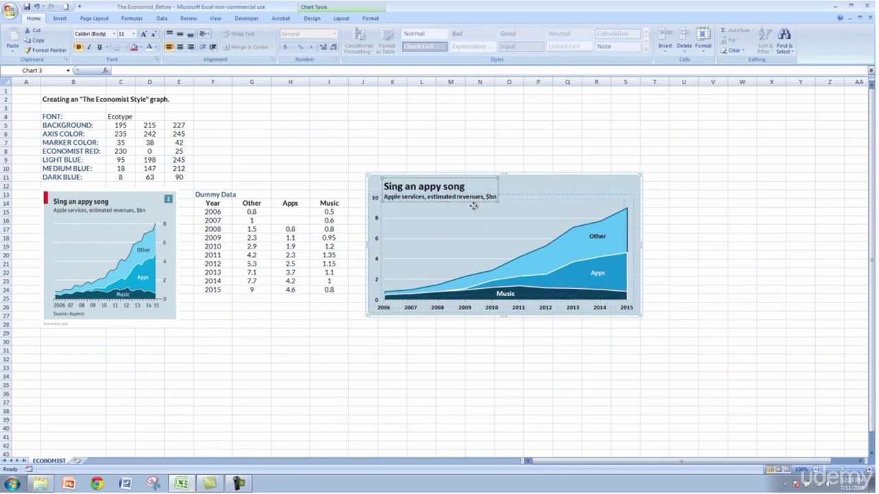
{"action": "left_click_drag", "start_coordinate": [476, 215], "coordinate": [472, 218]}
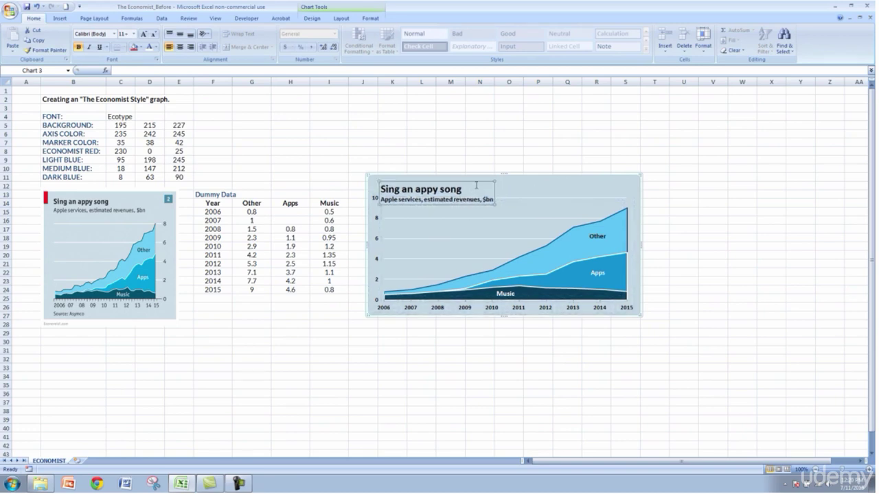
{"action": "left_click_drag", "start_coordinate": [473, 181], "coordinate": [380, 185]}
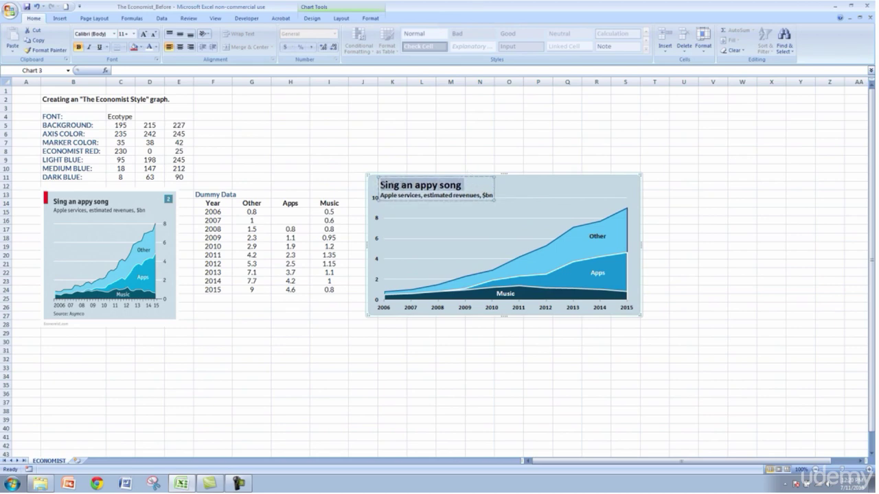
{"action": "left_click", "coordinate": [153, 35]}
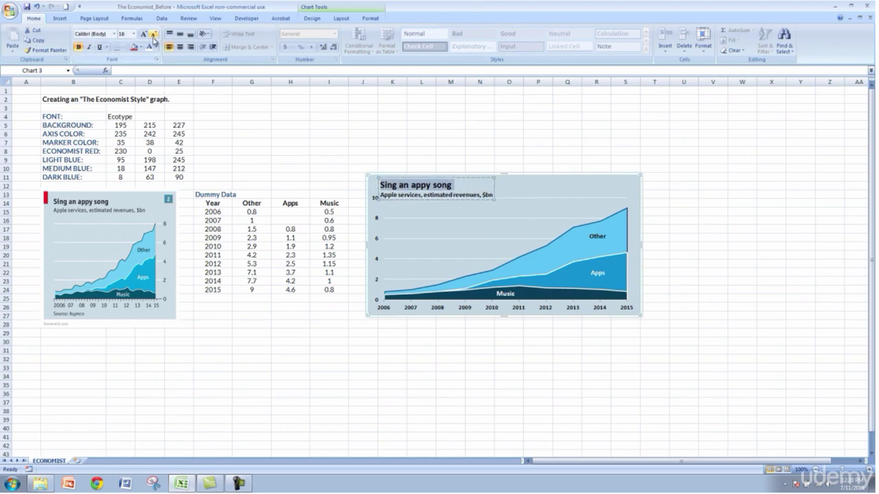
- Lower the plot area's upper edge slightly so the 10 gridline clears the title's second line
{"action": "left_click", "coordinate": [452, 151]}
{"action": "left_click", "coordinate": [495, 223]}
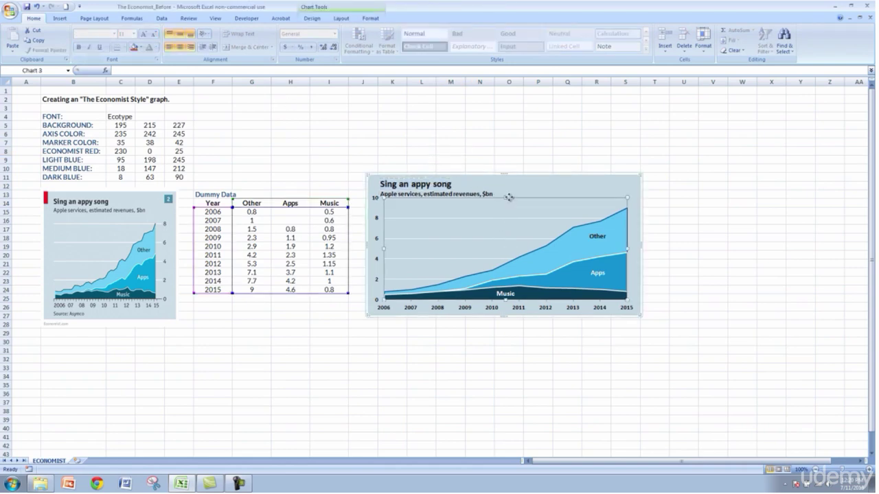
{"action": "left_click_drag", "start_coordinate": [506, 203], "coordinate": [506, 206]}
{"action": "left_click", "coordinate": [678, 212]}
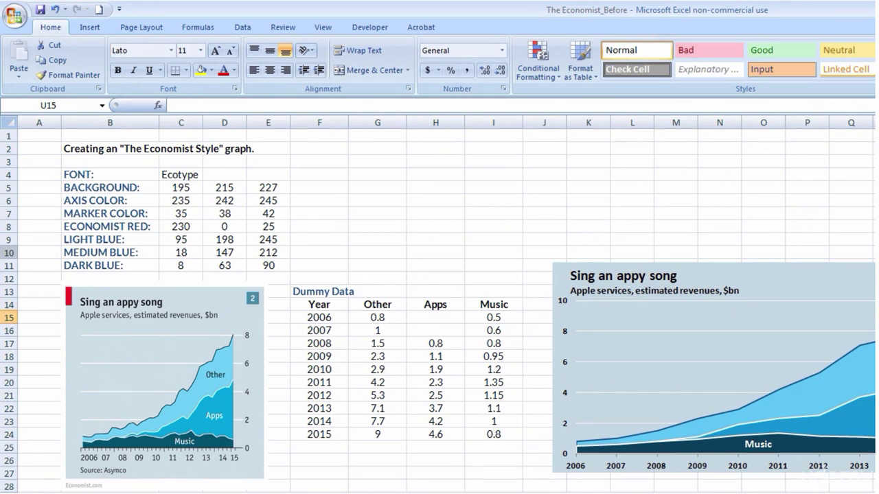
- Delete the small blue rectangle above the chart and draw a new narrow upright rectangle in column J
{"action": "left_click", "coordinate": [572, 186]}
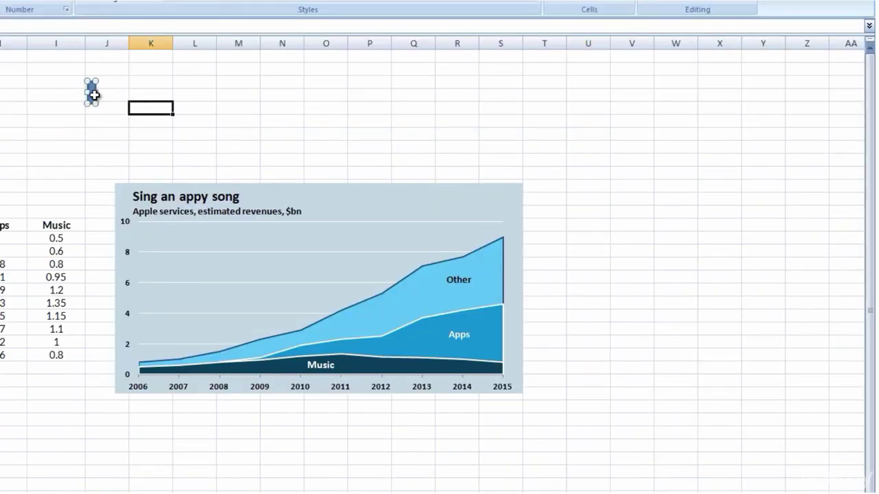
{"action": "key", "text": "Delete"}
{"action": "key", "text": "alt+n"}
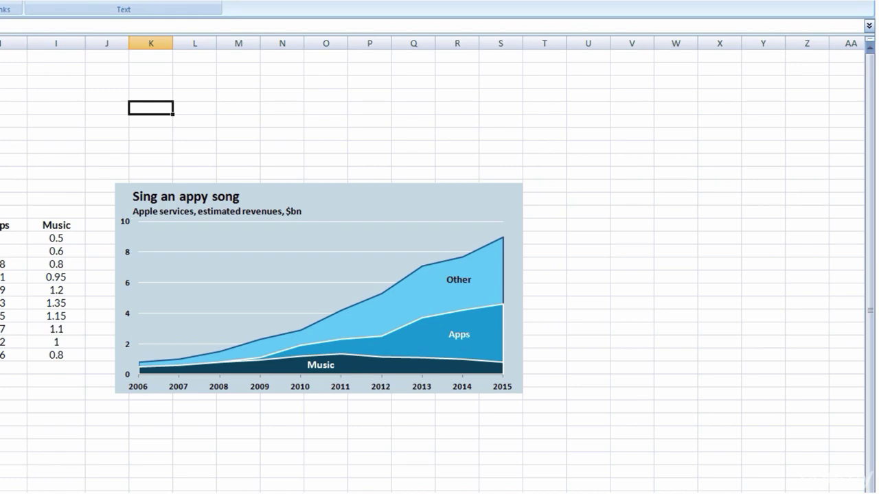
{"action": "mouse_move", "coordinate": [99, 66]}
{"action": "left_mouse_down"}
{"action": "mouse_move", "coordinate": [117, 100]}
{"action": "mouse_move", "coordinate": [105, 88]}
{"action": "left_mouse_up"}
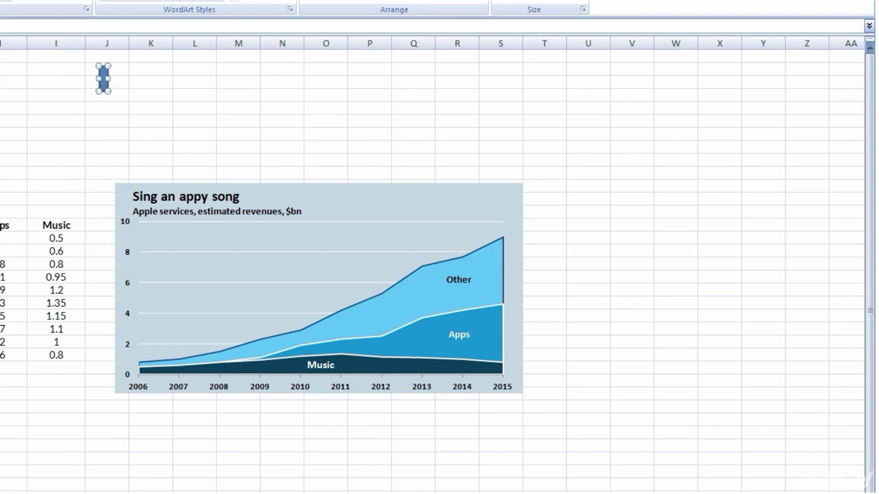
- Remove the outline from the small rectangle in column J by setting its line colour to No line
{"action": "right_click", "coordinate": [103, 84]}
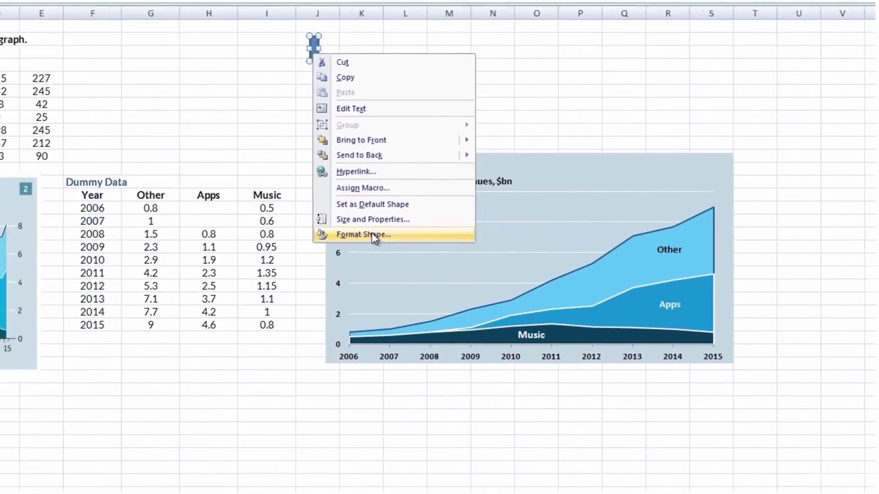
{"action": "left_click", "coordinate": [161, 264]}
{"action": "left_click", "coordinate": [350, 140]}
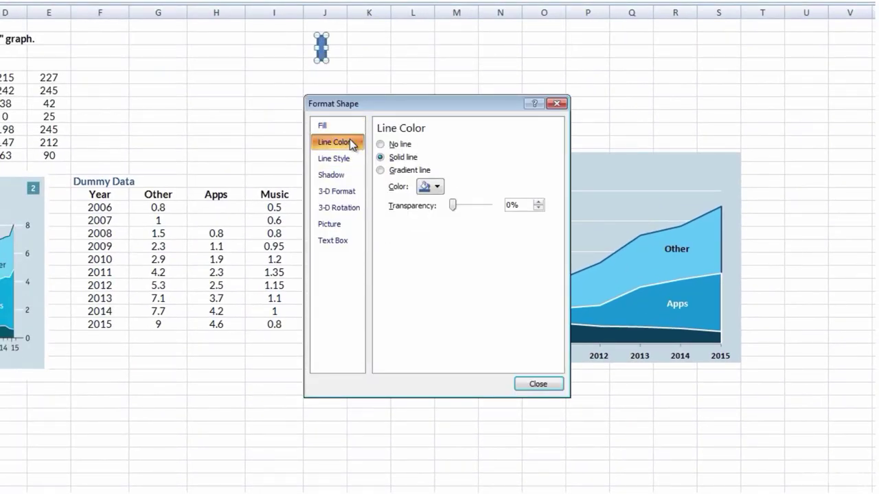
{"action": "left_click", "coordinate": [381, 144]}
- Fill the small rectangle in column J with the Economist red, RGB 230, 0, 25
{"action": "left_click", "coordinate": [342, 125]}
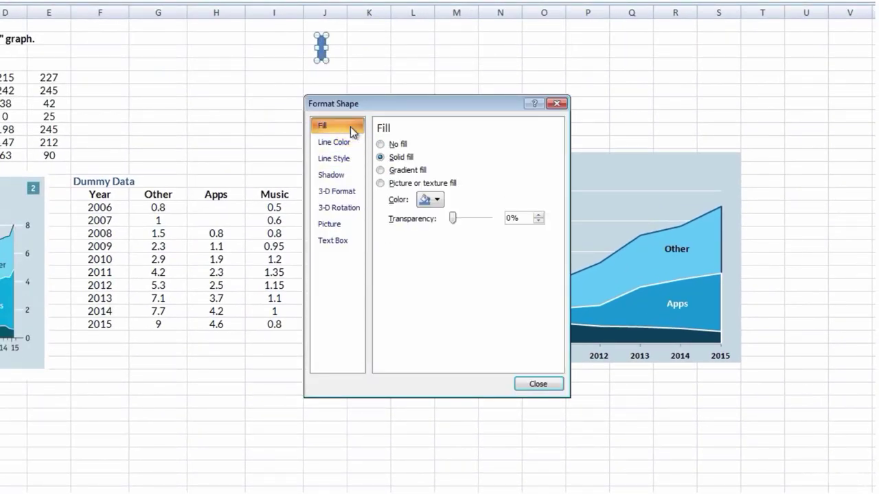
{"action": "left_click", "coordinate": [430, 200]}
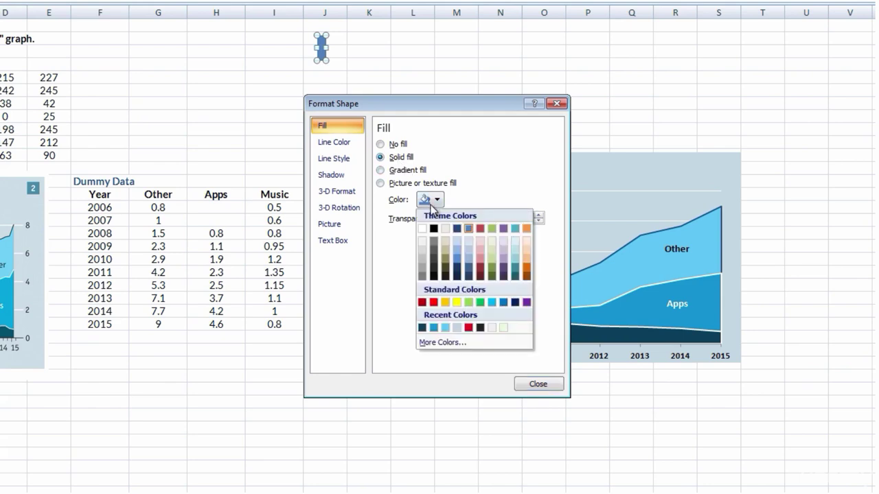
{"action": "left_click", "coordinate": [464, 342]}
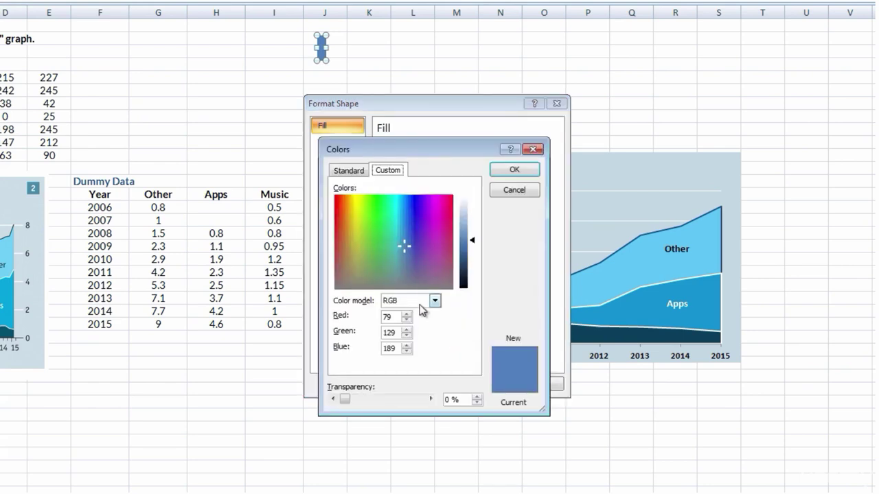
{"action": "double_click", "coordinate": [387, 317]}
{"action": "type", "text": "230"}
{"action": "key", "text": "Tab"}
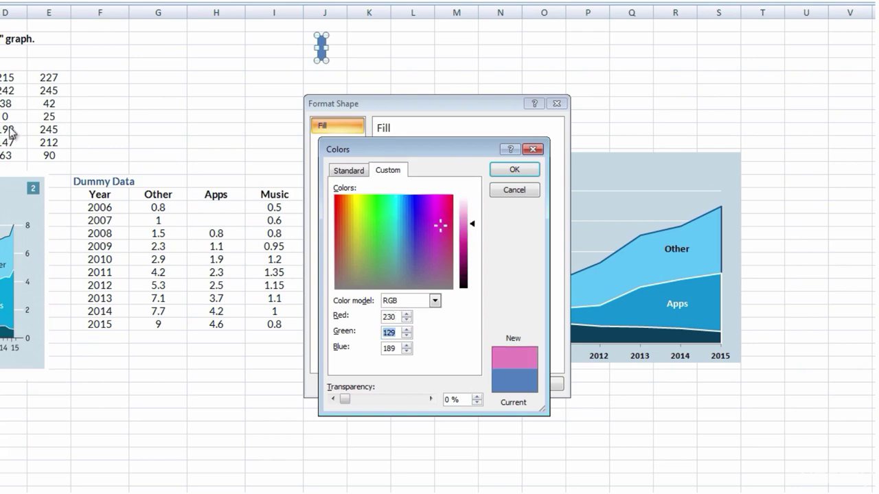
{"action": "type", "text": "0"}
{"action": "key", "text": "Tab"}
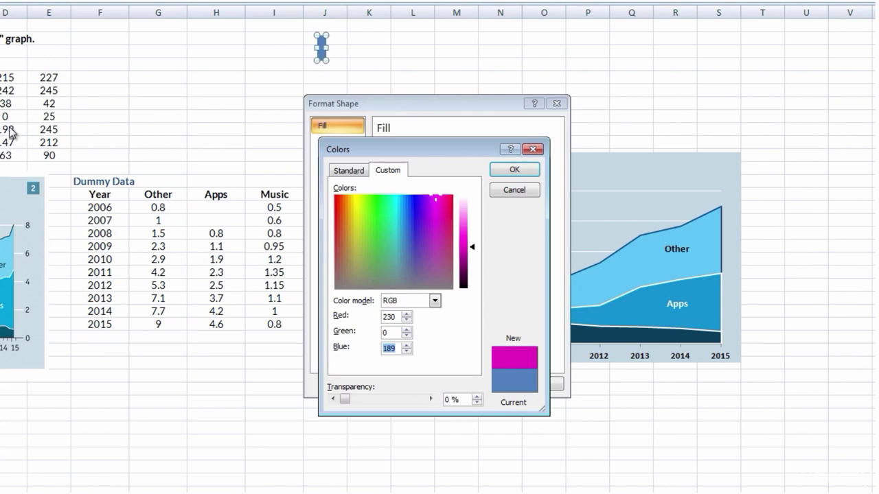
{"action": "type", "text": "25"}
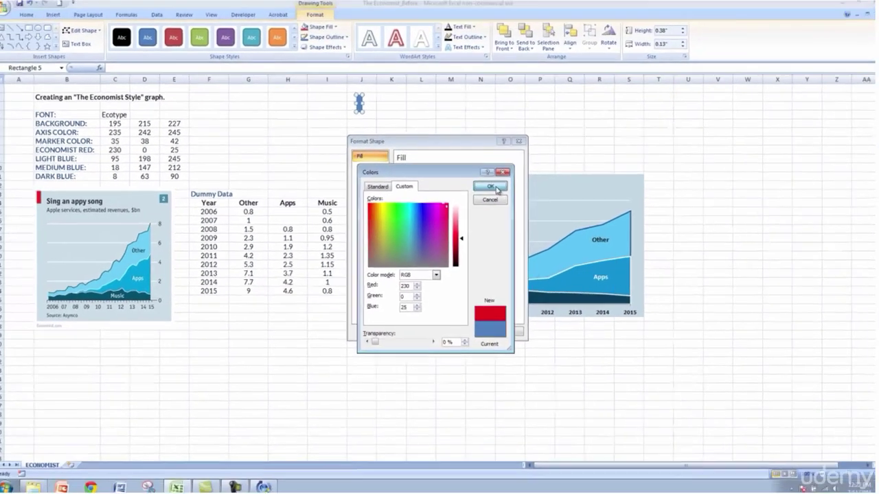
{"action": "left_click", "coordinate": [491, 186]}
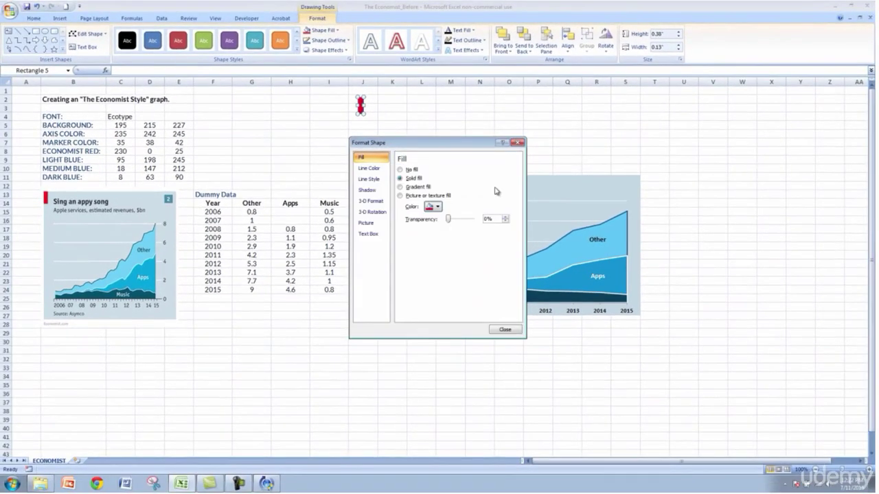
{"action": "left_click", "coordinate": [504, 330]}
- Move the red rectangle onto the chart's upper-left corner, beside the title, and fine-tune its position against the chart edges
{"action": "left_click_drag", "start_coordinate": [364, 112], "coordinate": [372, 184]}
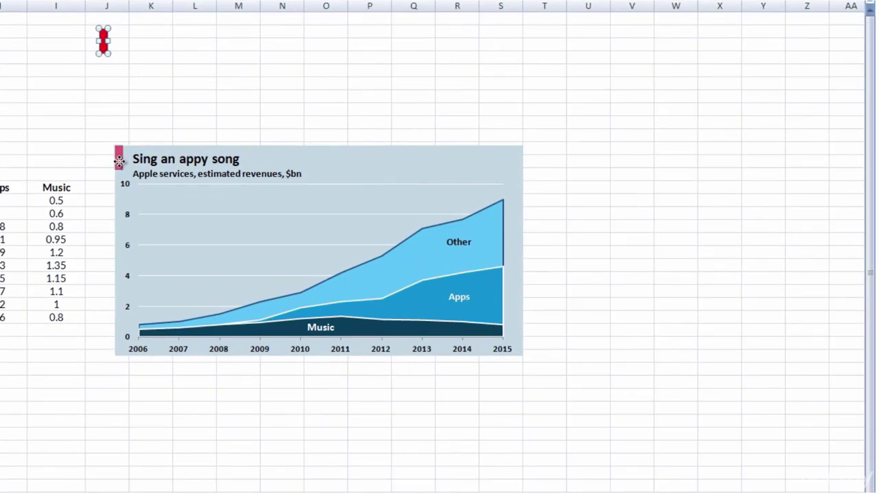
{"action": "left_click_drag", "start_coordinate": [119, 161], "coordinate": [118, 160]}
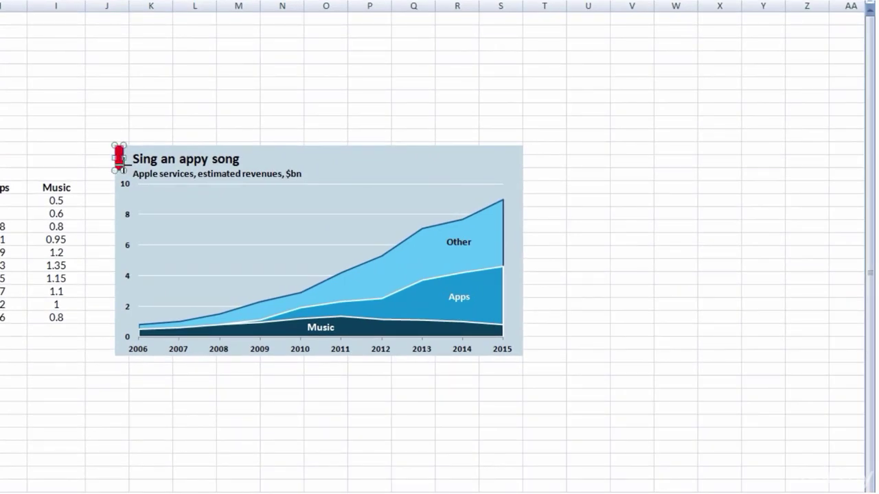
{"action": "left_click_drag", "start_coordinate": [123, 165], "coordinate": [123, 169]}
{"action": "left_click_drag", "start_coordinate": [170, 103], "coordinate": [179, 103]}
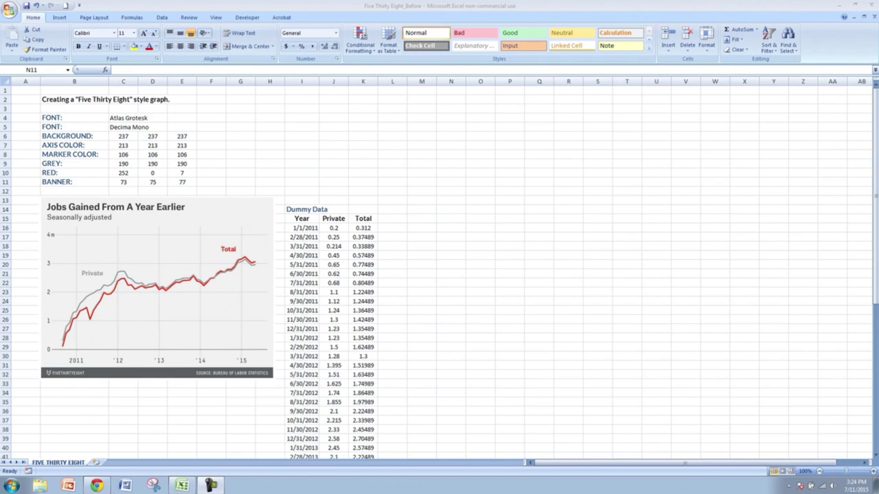
- In the Five Thirty Eight workbook, examine the sample graph and the listed fonts and RGB colour values
{"action": "left_click", "coordinate": [157, 287]}
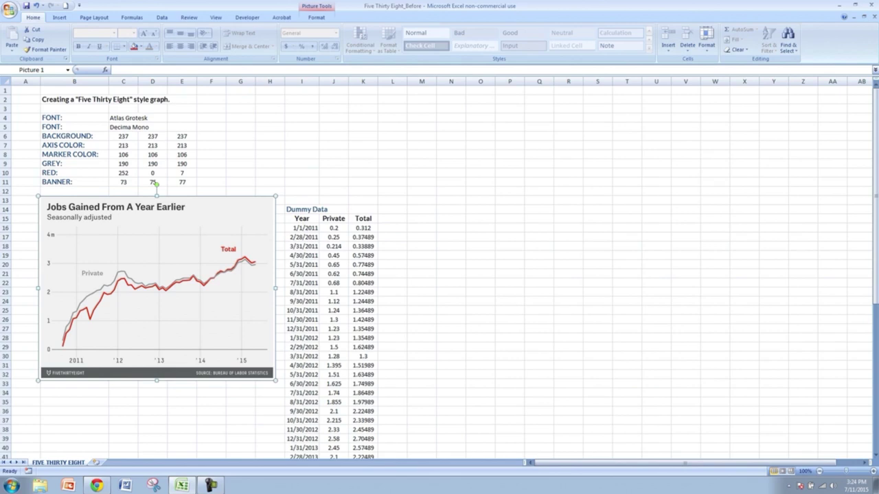
{"action": "left_click", "coordinate": [240, 154]}
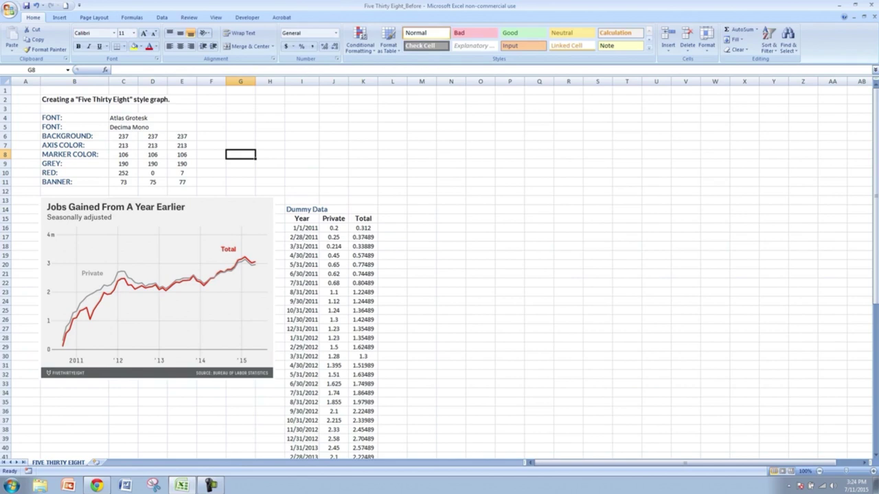
{"action": "left_click_drag", "start_coordinate": [74, 118], "coordinate": [182, 182]}
{"action": "left_click_drag", "start_coordinate": [240, 154], "coordinate": [240, 146]}
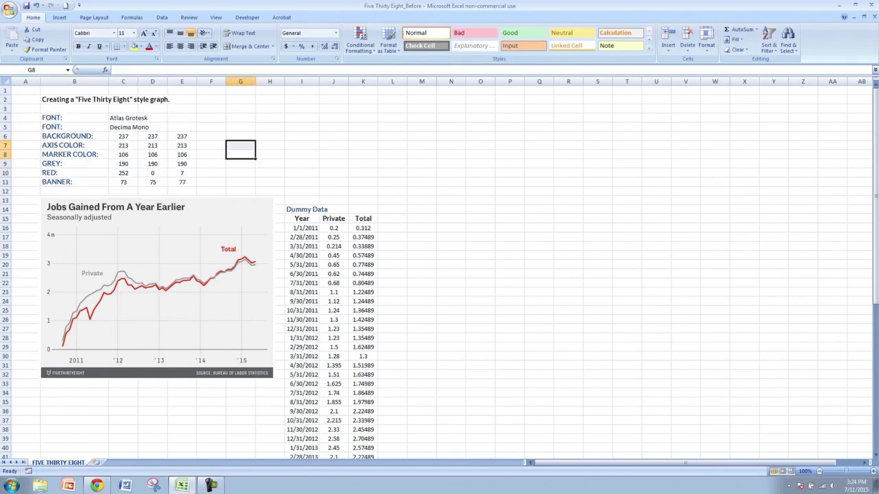
{"action": "left_click", "coordinate": [74, 136]}
{"action": "left_click", "coordinate": [74, 145]}
{"action": "left_click", "coordinate": [74, 154]}
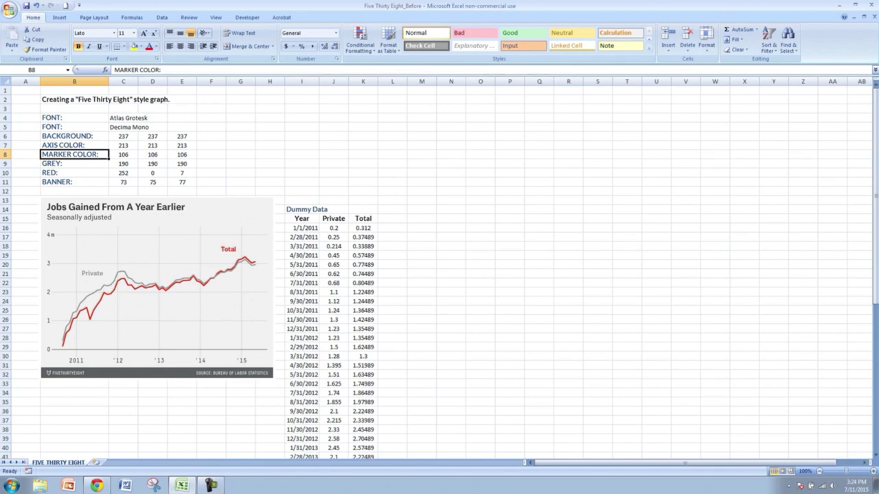
- Insert a blank 2-D line chart, place it beside the Dummy Data columns and enlarge it to roughly the sample graph's size
{"action": "left_click", "coordinate": [509, 236]}
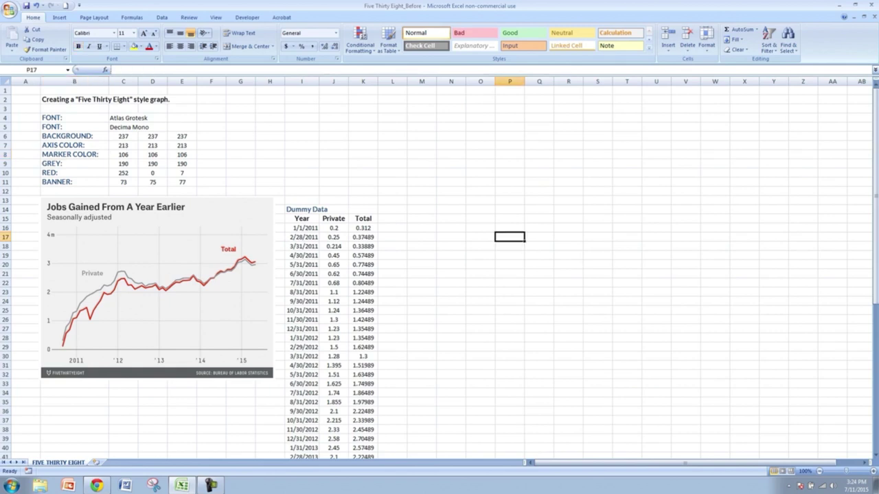
{"action": "left_click", "coordinate": [59, 18]}
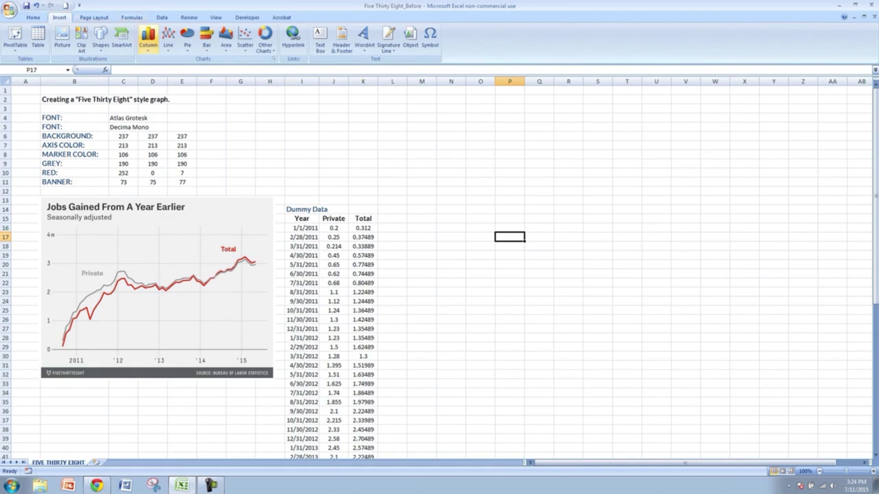
{"action": "left_click", "coordinate": [168, 38]}
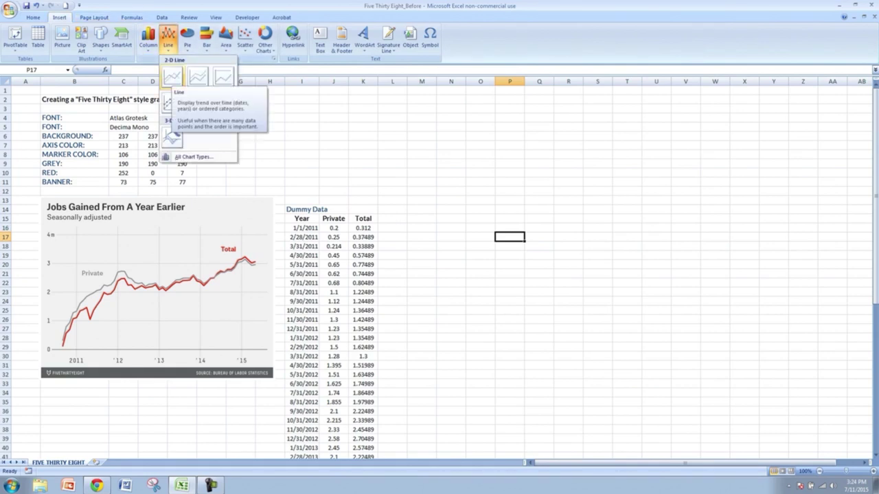
{"action": "left_click", "coordinate": [172, 77]}
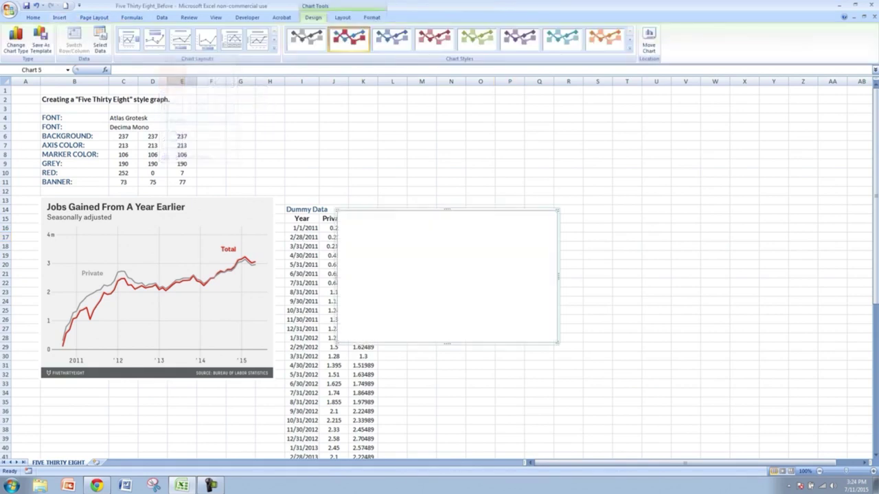
{"action": "left_click_drag", "start_coordinate": [448, 276], "coordinate": [506, 270]}
{"action": "left_click_drag", "start_coordinate": [616, 337], "coordinate": [641, 372]}
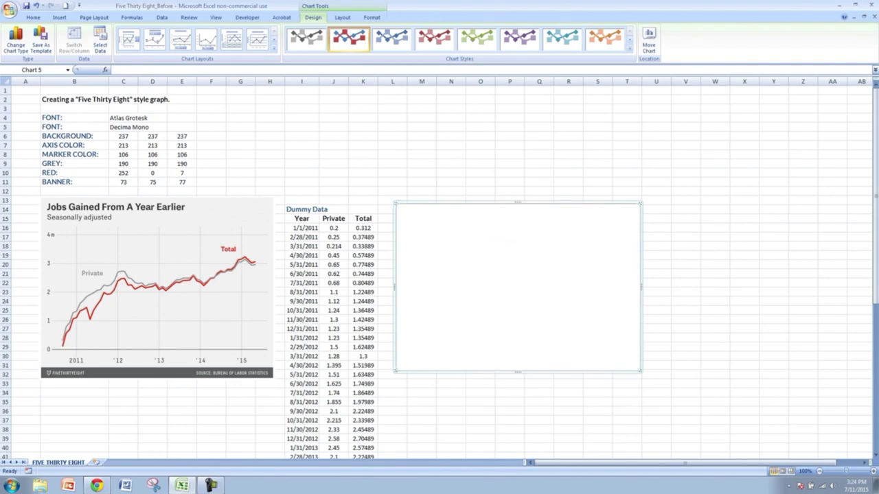
- Give the blank chart's area a solid fill in the background grey, RGB 237, 237, 237
{"action": "right_click", "coordinate": [489, 271]}
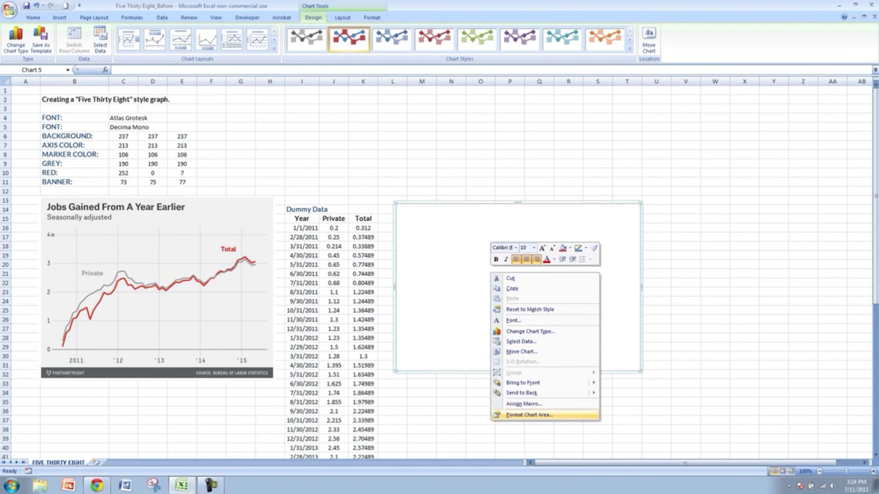
{"action": "left_click", "coordinate": [529, 415]}
{"action": "left_click", "coordinate": [402, 156]}
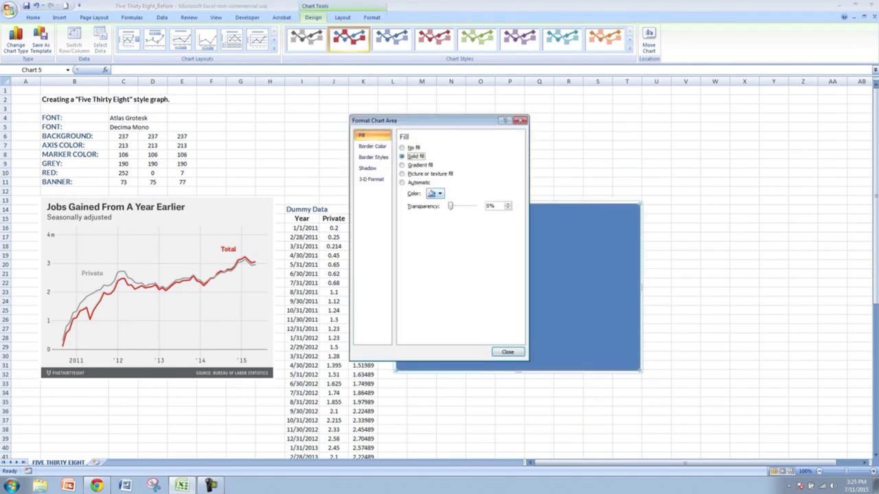
{"action": "left_click", "coordinate": [435, 193]}
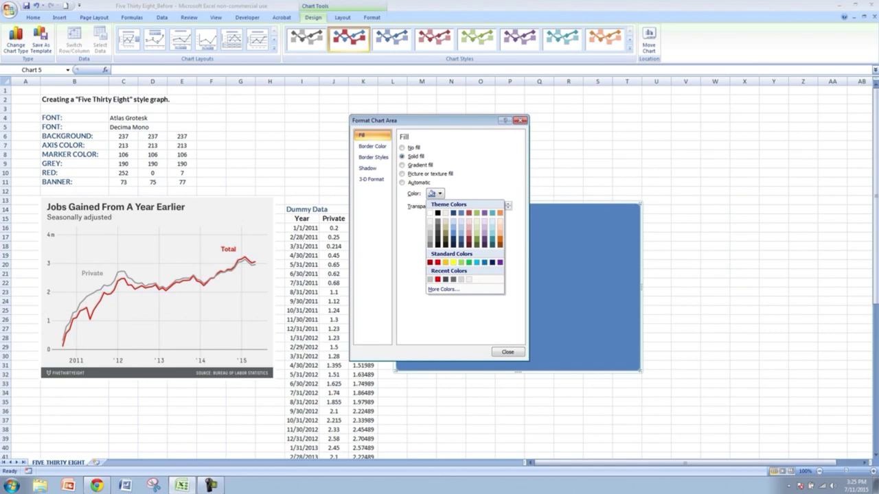
{"action": "left_click", "coordinate": [443, 289]}
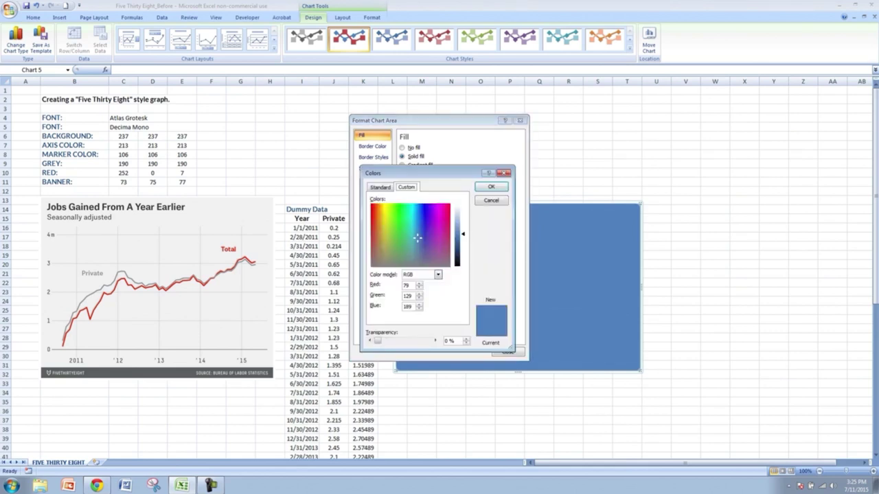
{"action": "double_click", "coordinate": [407, 286]}
{"action": "type", "text": "237"}
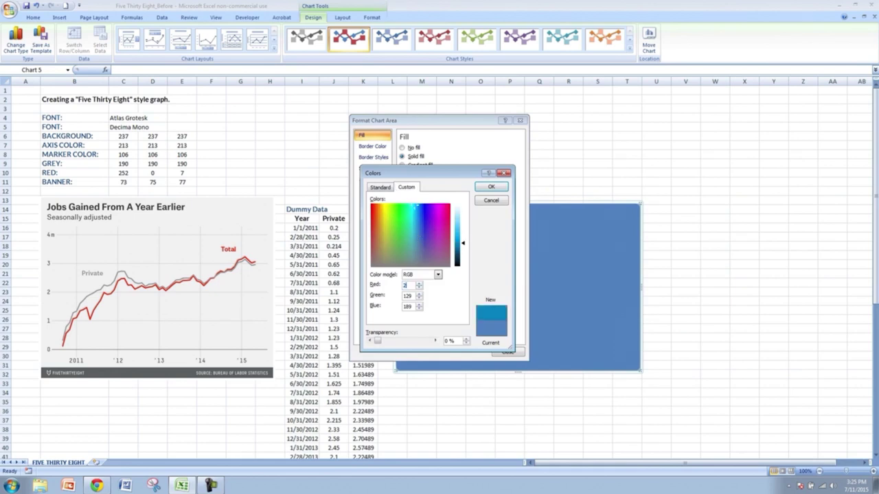
{"action": "key", "text": "Tab"}
{"action": "type", "text": "237"}
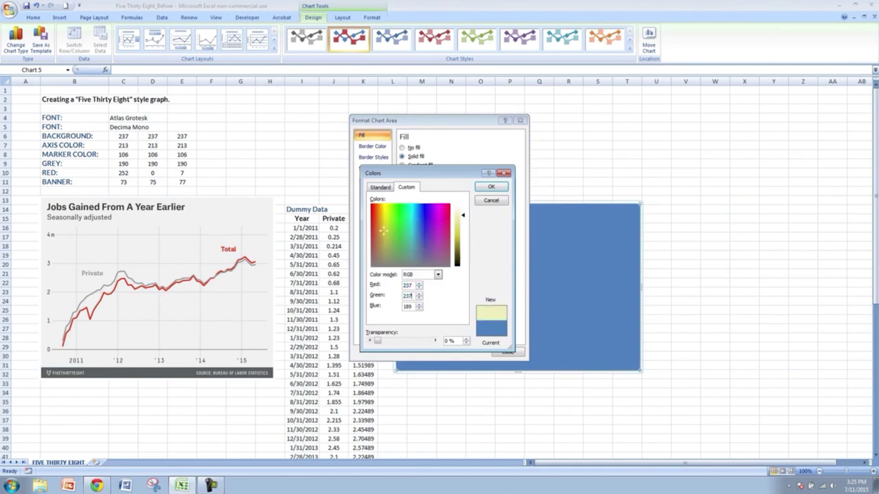
{"action": "key", "text": "Tab"}
{"action": "type", "text": "237"}
{"action": "left_click", "coordinate": [490, 187]}
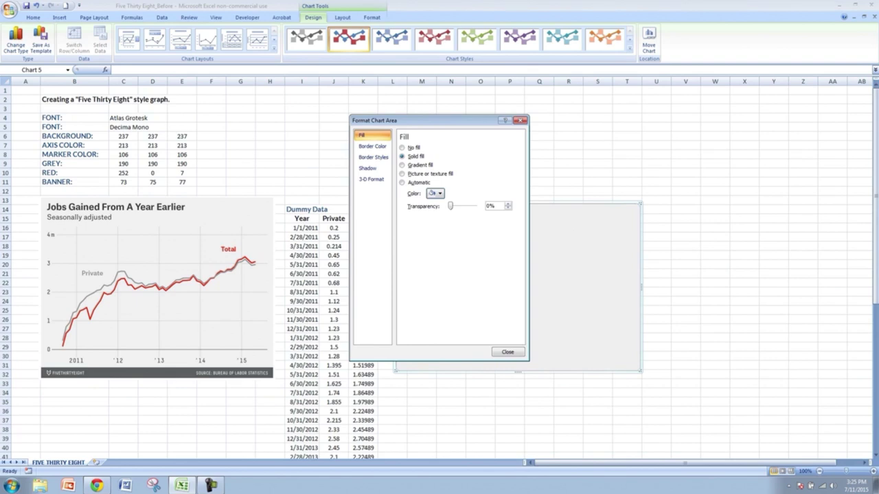
- Remove the chart area's border by setting its border color to No line, and deselect the chart
{"action": "left_click", "coordinate": [372, 147]}
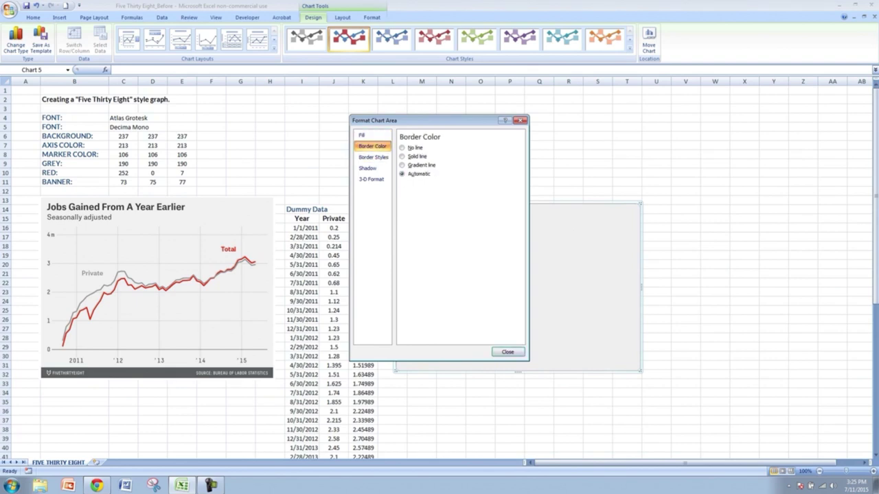
{"action": "left_click", "coordinate": [402, 147]}
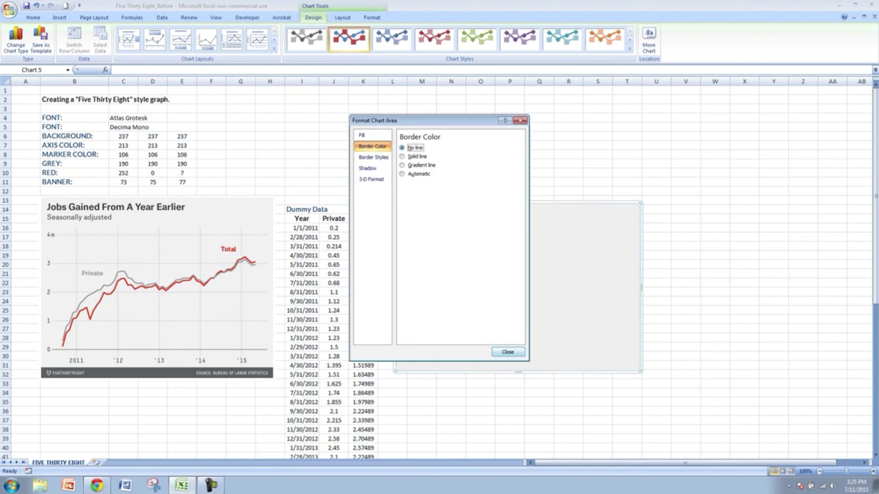
{"action": "left_click", "coordinate": [508, 352]}
{"action": "left_click", "coordinate": [495, 383]}
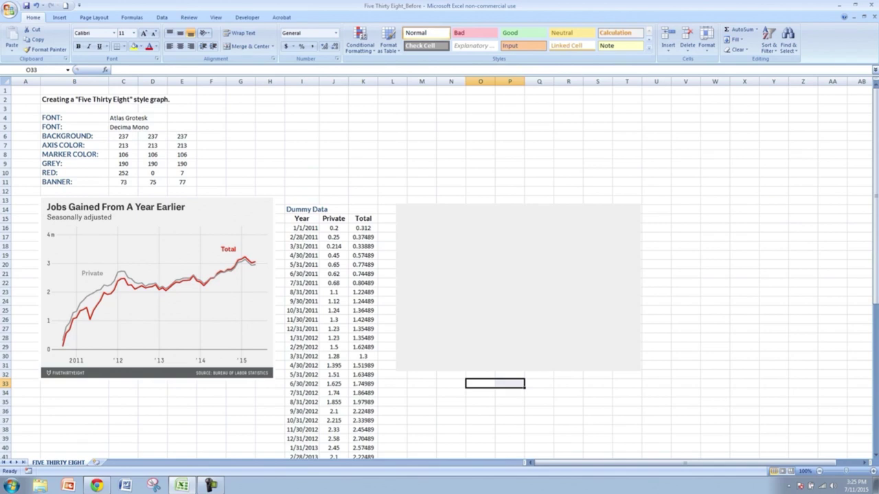
{"action": "left_click", "coordinate": [518, 287]}
{"action": "left_click", "coordinate": [480, 154]}
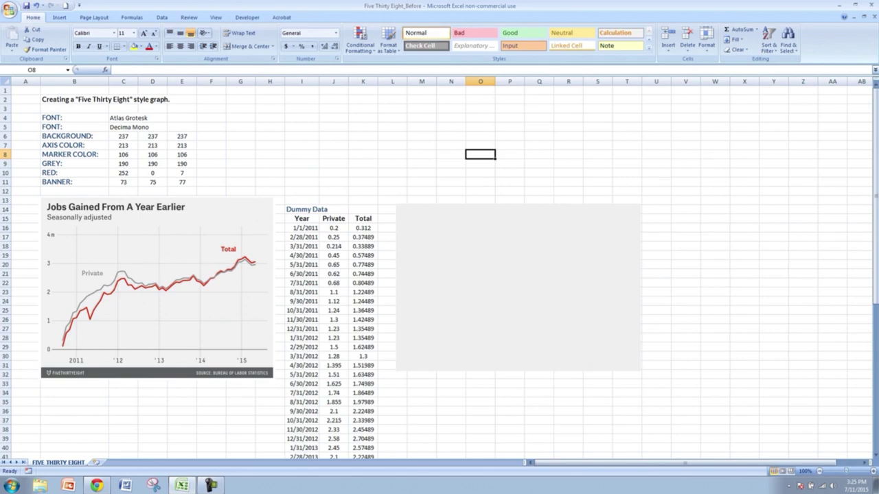
- Examine the Dummy Data's Year column from its first to its last date, including the date formula, and the first Private value
{"action": "left_click", "coordinate": [302, 246]}
{"action": "scroll", "coordinate": [301, 246], "scroll_direction": "down", "scroll_amount": 4}
{"action": "scroll", "coordinate": [302, 246], "scroll_direction": "up", "scroll_amount": 4}
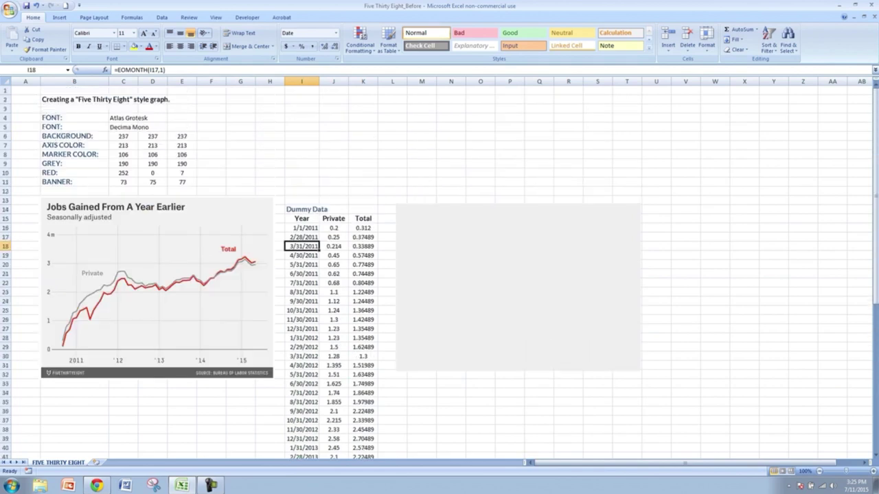
{"action": "left_click", "coordinate": [301, 227]}
{"action": "scroll", "coordinate": [301, 274], "scroll_direction": "down", "scroll_amount": 13}
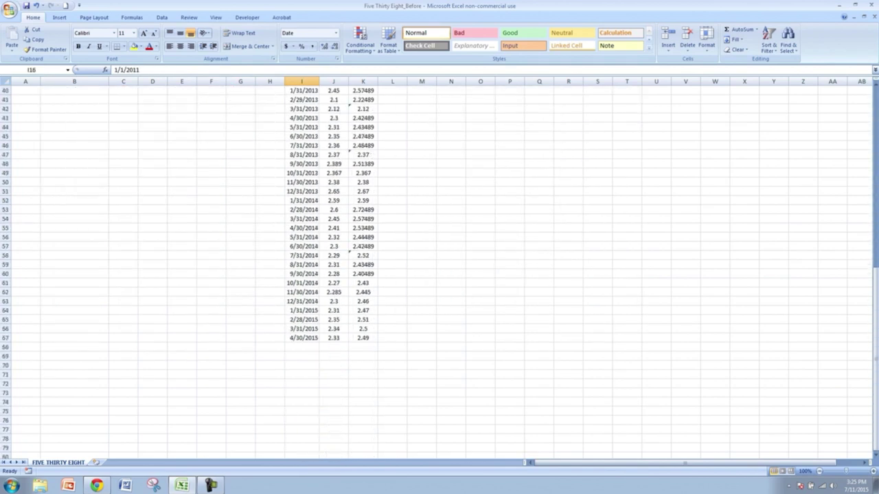
{"action": "scroll", "coordinate": [439, 267], "scroll_direction": "up", "scroll_amount": 13}
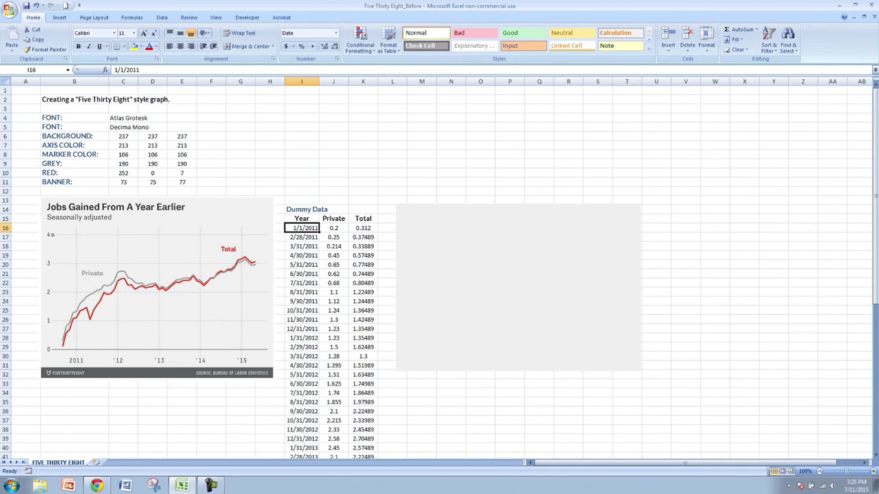
{"action": "left_click", "coordinate": [333, 227]}
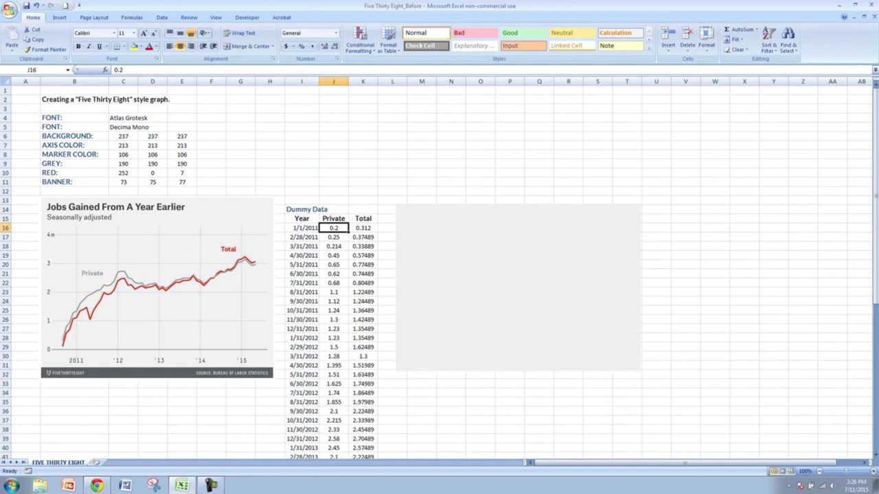
- Add a data series to the blank chart, taking its name from the Private header in cell J15
{"action": "right_click", "coordinate": [487, 269]}
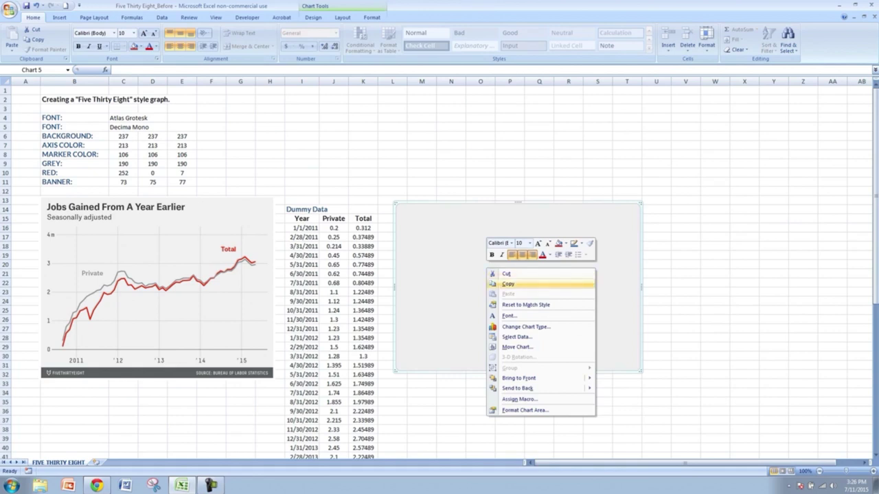
{"action": "left_click", "coordinate": [517, 338]}
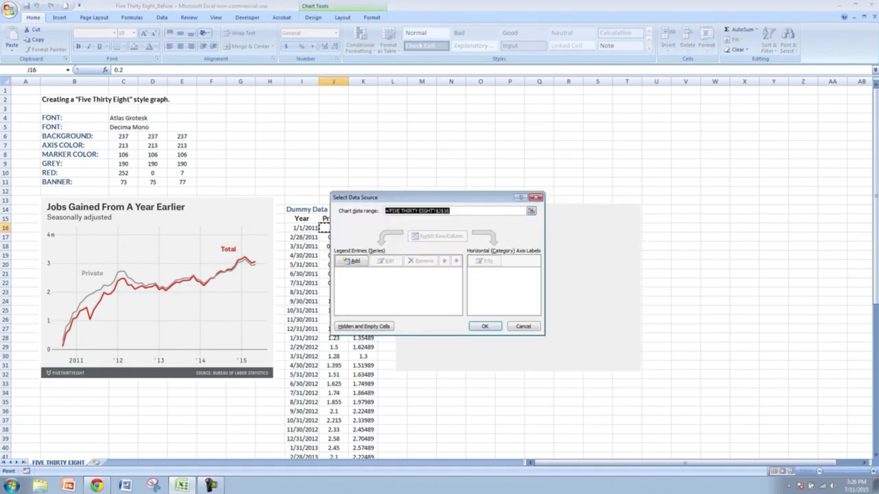
{"action": "left_click", "coordinate": [352, 261]}
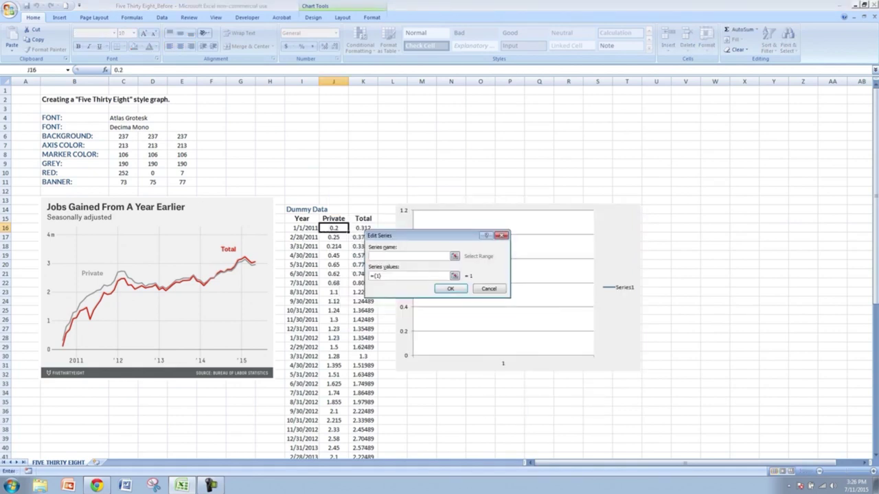
{"action": "left_click", "coordinate": [334, 218]}
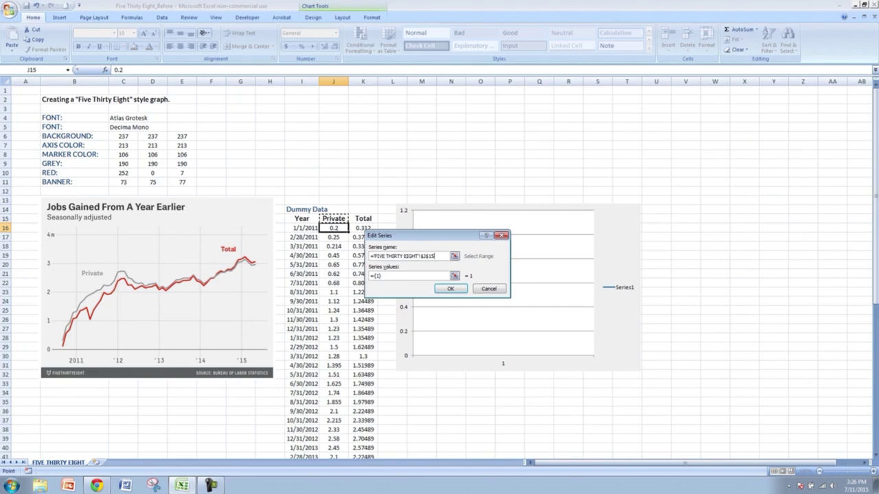
{"action": "key", "text": "Tab"}
- Set the Private series values to the Private column's data range J16:J67 and accept the series
{"action": "left_click", "coordinate": [334, 227]}
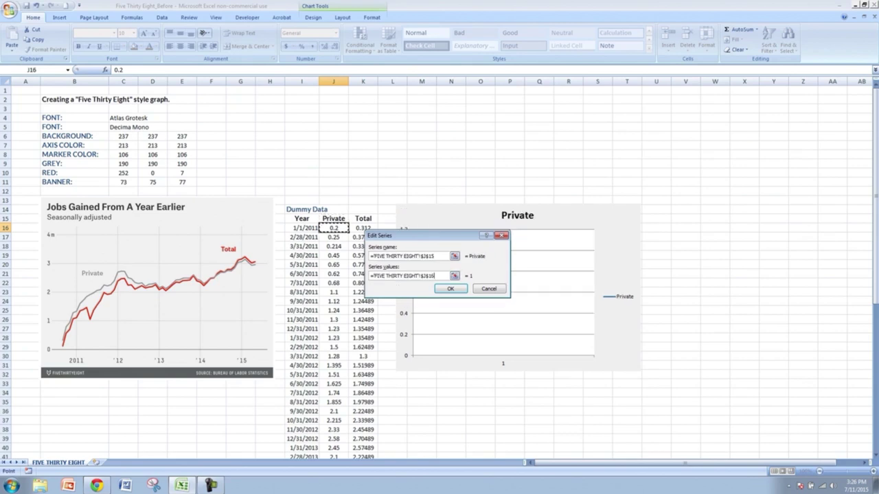
{"action": "key", "text": "ctrl+shift+Down"}
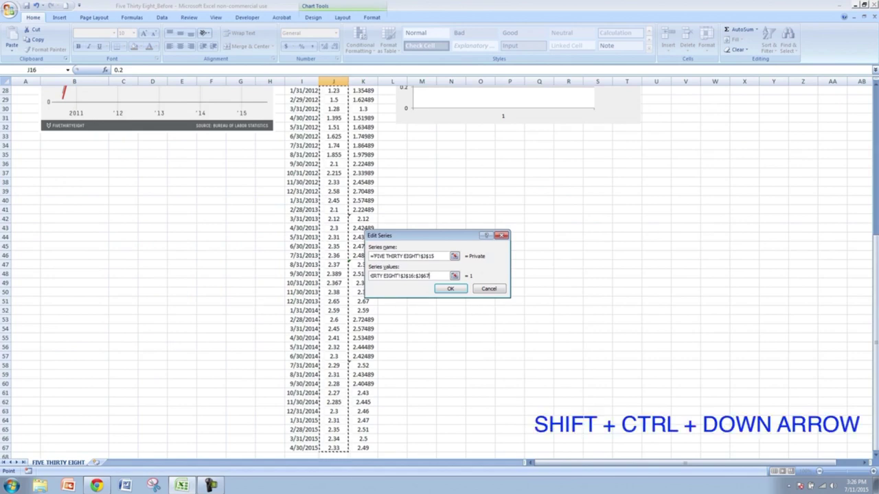
{"action": "left_click", "coordinate": [333, 191]}
{"action": "scroll", "coordinate": [334, 191], "scroll_direction": "up", "scroll_amount": 1}
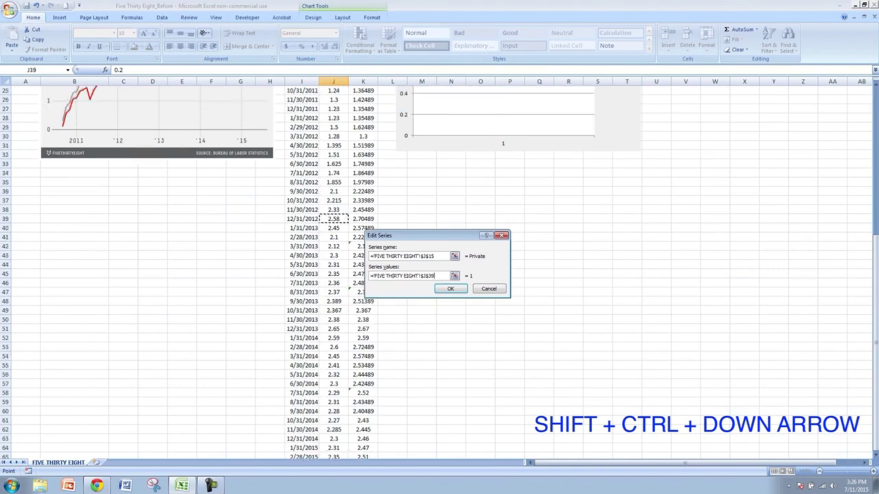
{"action": "scroll", "coordinate": [333, 191], "scroll_direction": "up", "scroll_amount": 6}
{"action": "left_click_drag", "start_coordinate": [333, 172], "coordinate": [347, 457]}
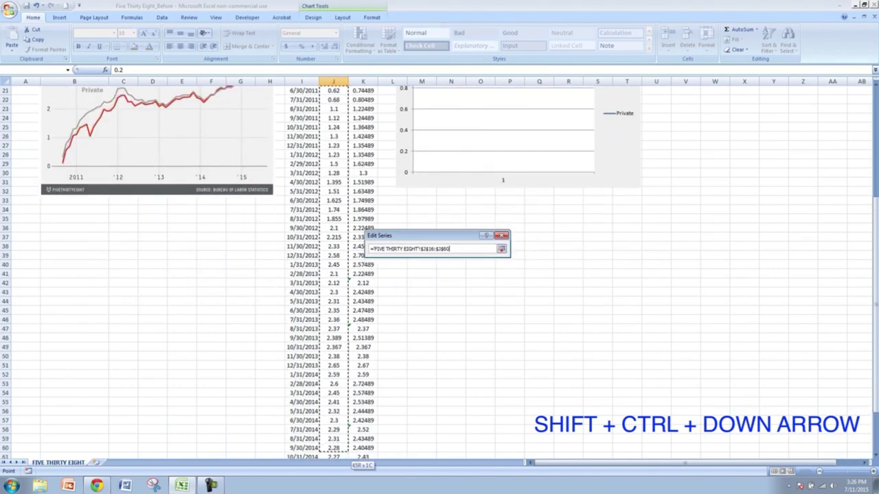
{"action": "key", "text": "Return"}
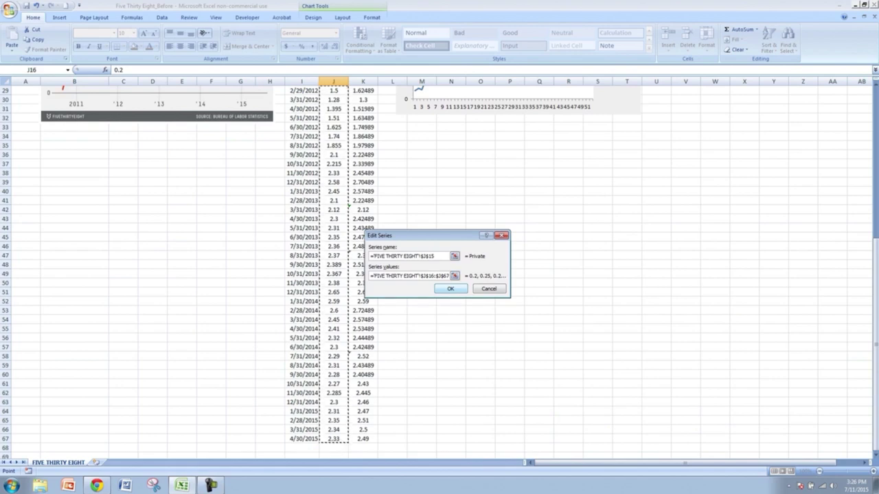
{"action": "key", "text": "Tab"}
{"action": "key", "text": "Return"}
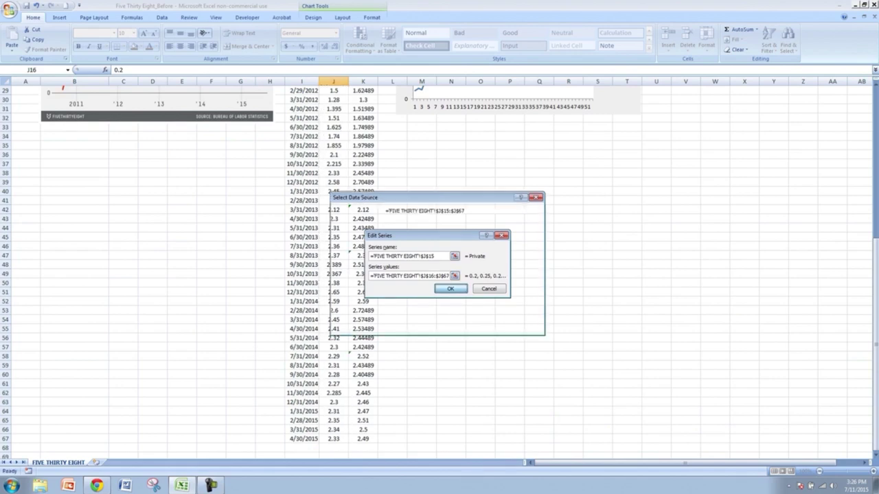
- Use the Year dates in I16:I67 as the horizontal axis labels and apply the chart's data source
{"action": "key", "text": "alt+t"}
{"action": "scroll", "coordinate": [439, 273], "scroll_direction": "up", "scroll_amount": 8}
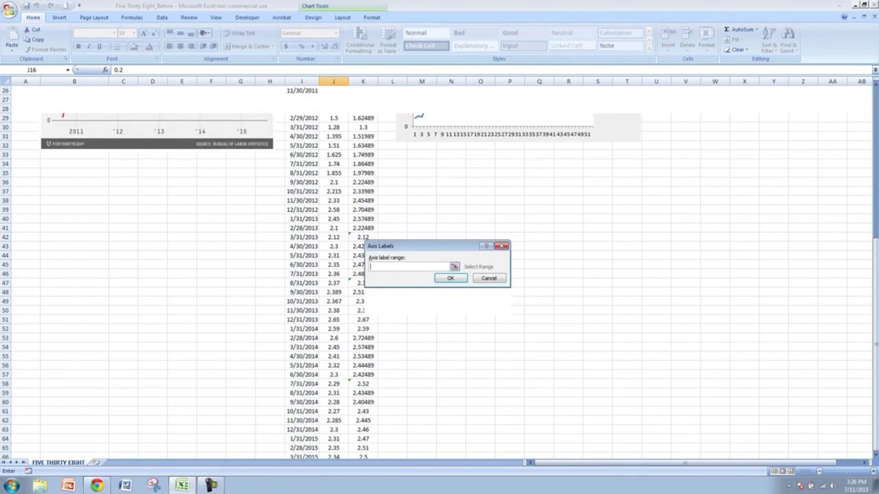
{"action": "key", "text": "Left"}
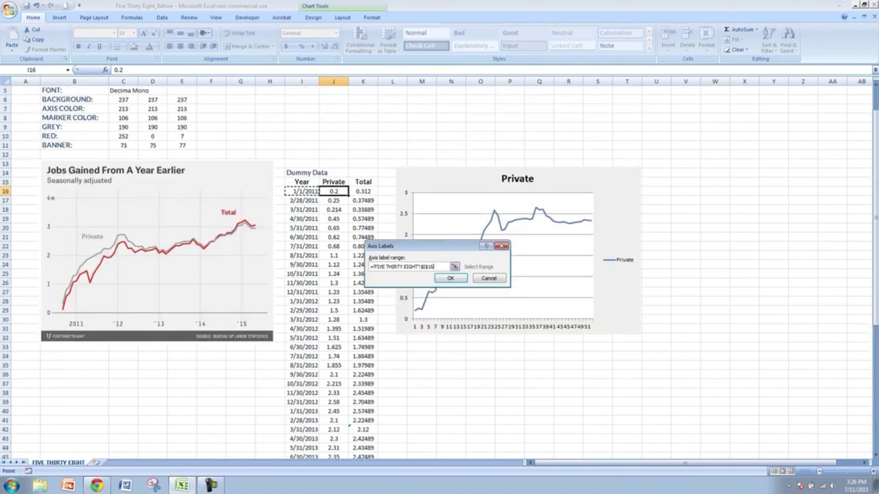
{"action": "key", "text": "ctrl+shift+Down"}
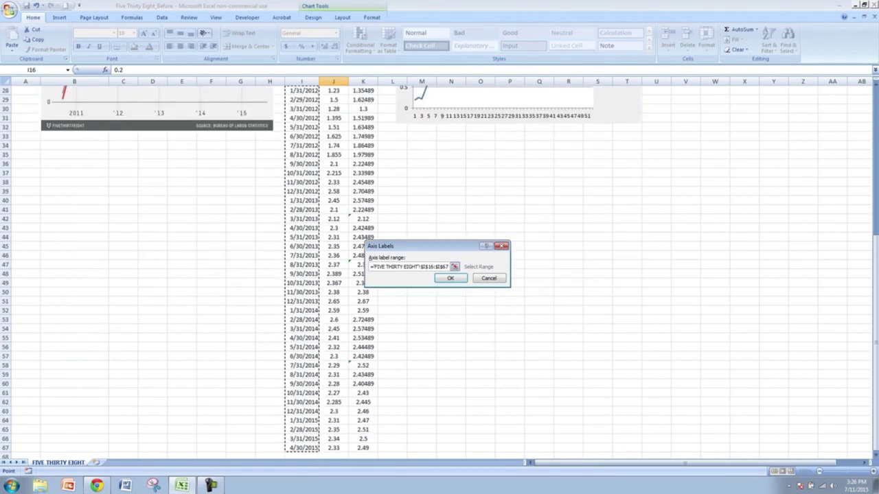
{"action": "key", "text": "Return"}
{"action": "key", "text": "Tab"}
{"action": "key", "text": "Return"}
{"action": "scroll", "coordinate": [440, 274], "scroll_direction": "up", "scroll_amount": 9}
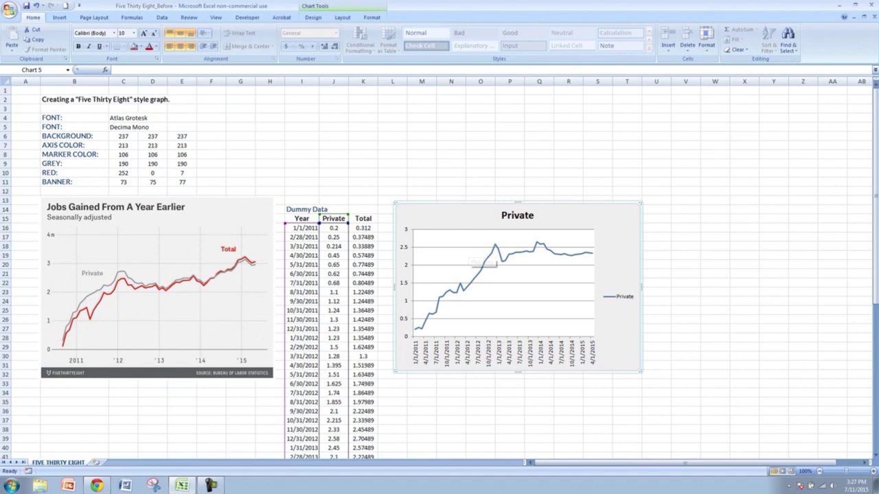
- Delete the Private chart title and the legend from the new line chart
{"action": "left_click", "coordinate": [517, 214]}
{"action": "key", "text": "Delete"}
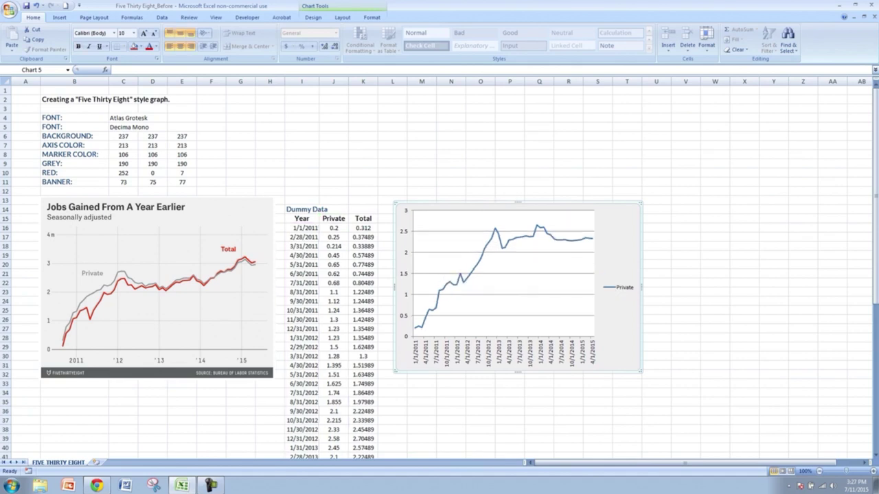
{"action": "left_click", "coordinate": [620, 287]}
{"action": "key", "text": "Delete"}
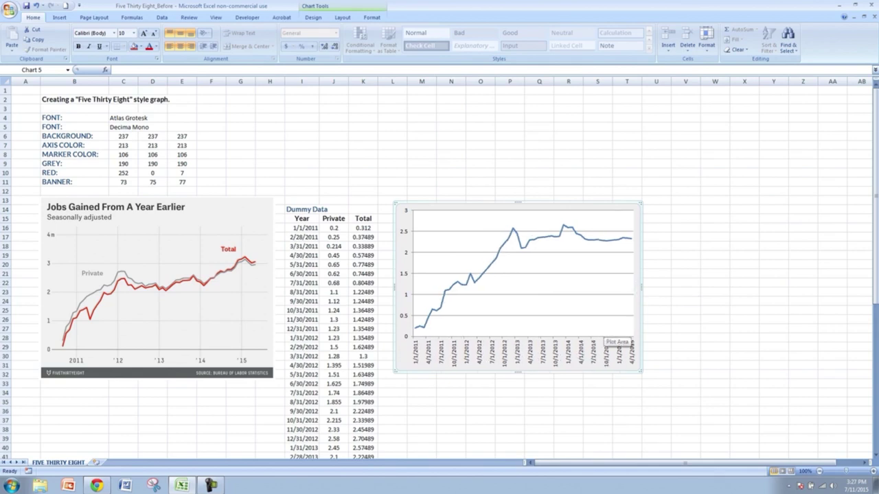
- Give the plot area a solid fill in the same grey as the chart area, and deselect the chart
{"action": "right_click", "coordinate": [546, 284]}
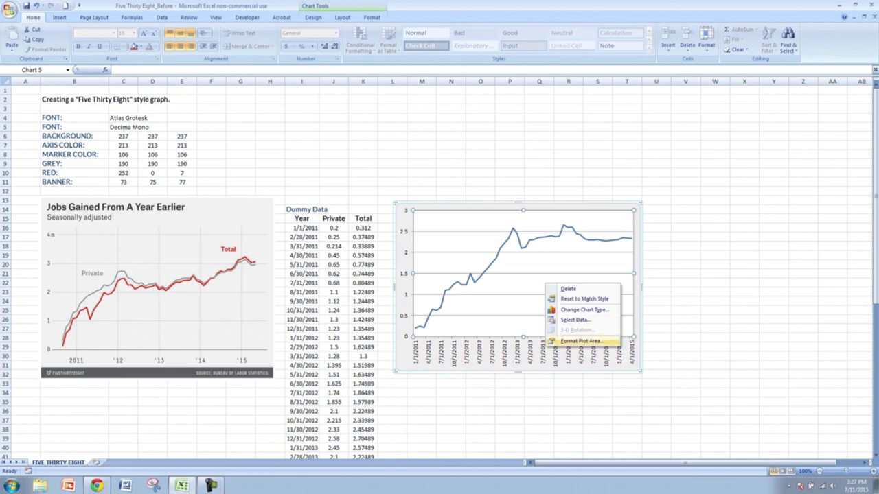
{"action": "left_click", "coordinate": [581, 341]}
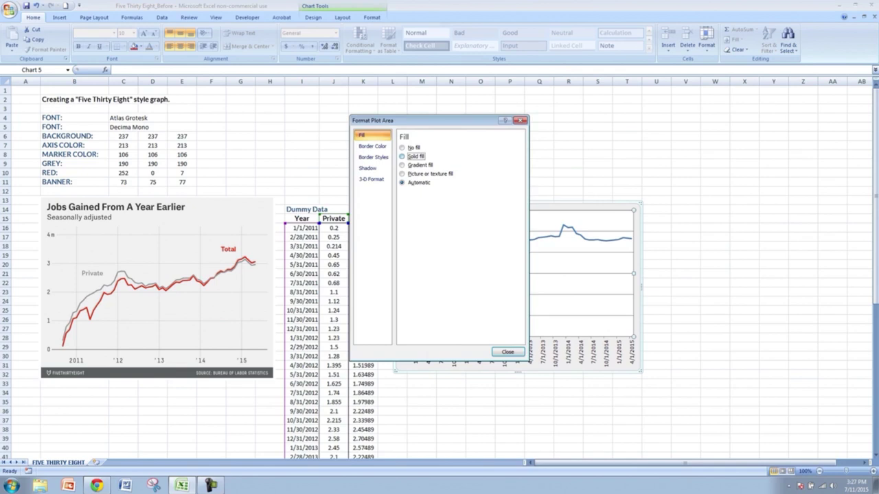
{"action": "left_click", "coordinate": [415, 156]}
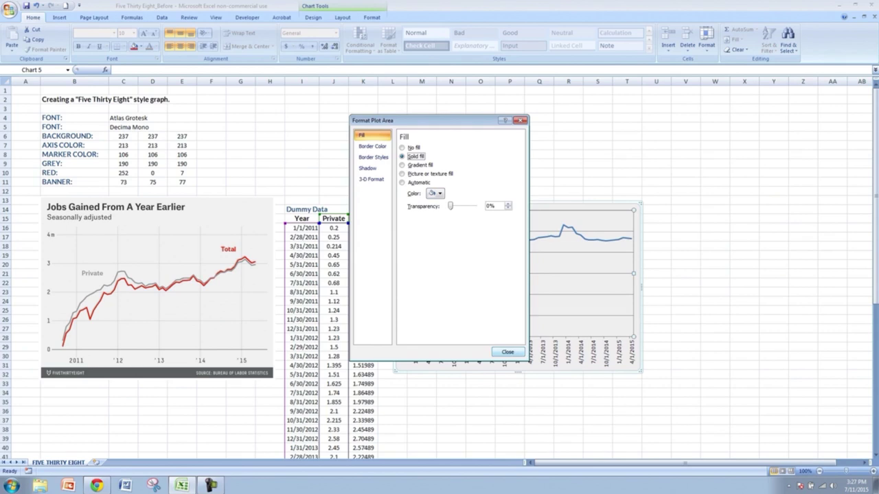
{"action": "left_click", "coordinate": [507, 352]}
{"action": "left_click", "coordinate": [655, 310]}
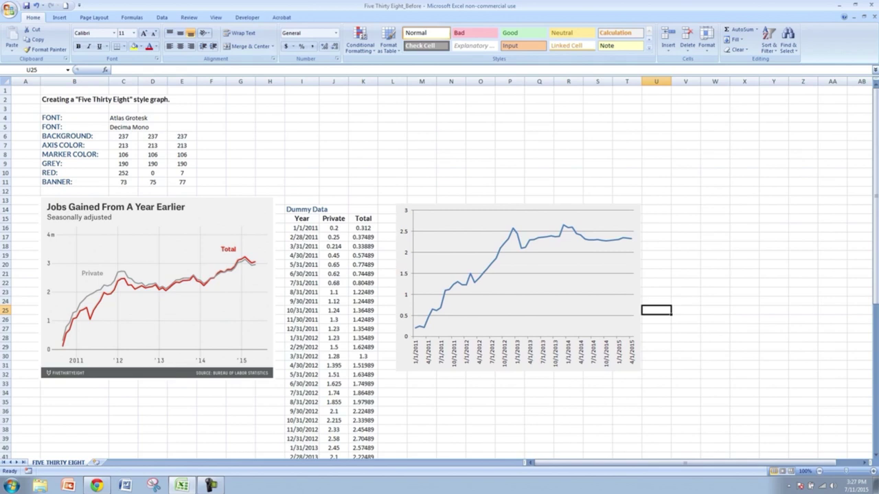
- Fix the vertical axis's major unit at 1
{"action": "left_click", "coordinate": [405, 274]}
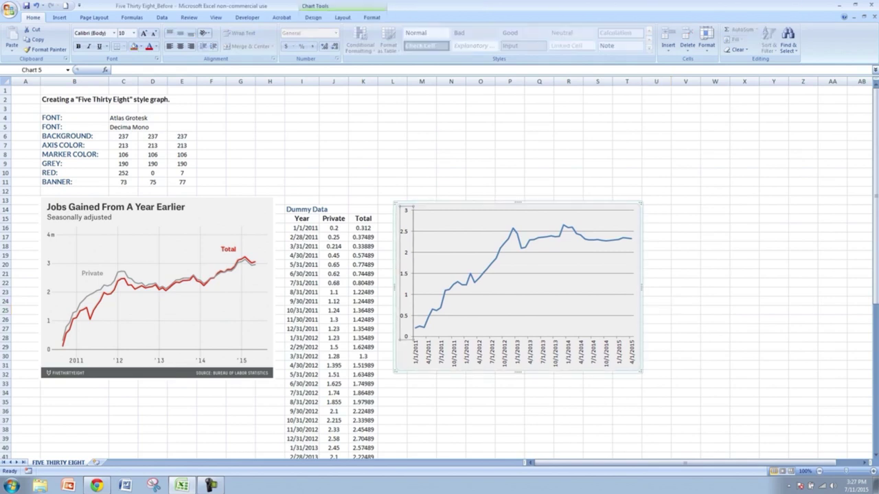
{"action": "right_click", "coordinate": [405, 275]}
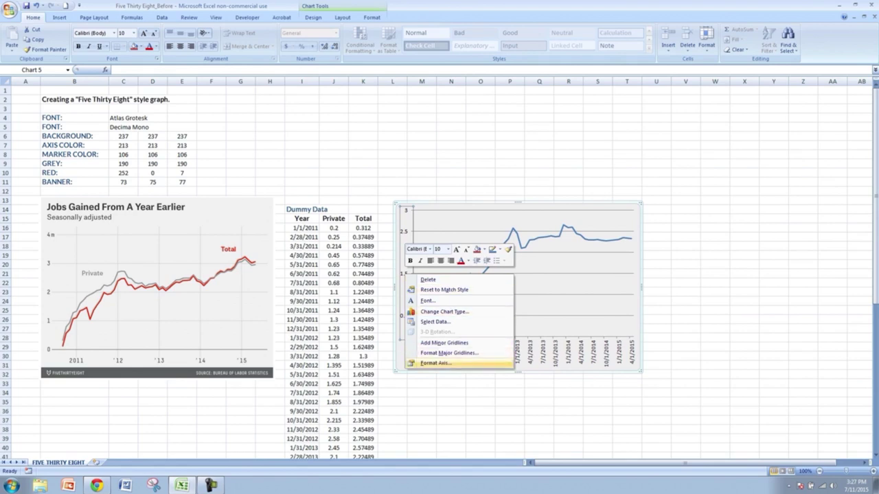
{"action": "left_click", "coordinate": [436, 363]}
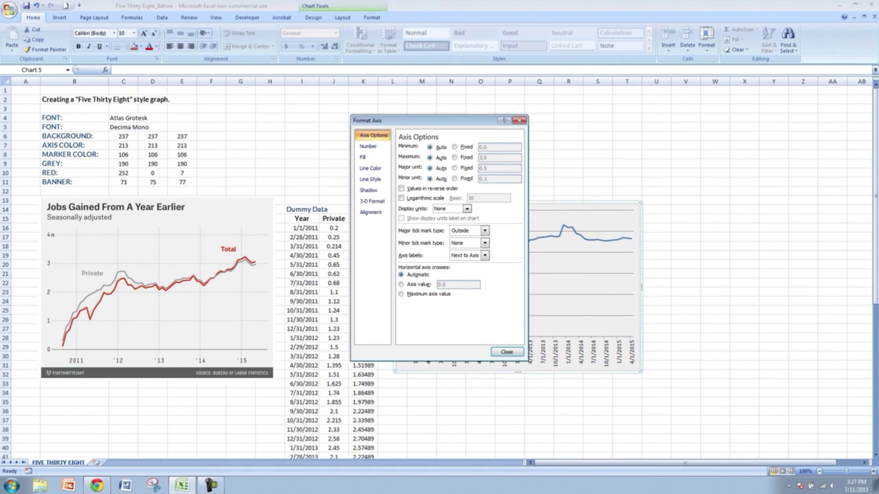
{"action": "left_click", "coordinate": [455, 167]}
{"action": "key", "text": "Tab"}
{"action": "type", "text": "1"}
- Set the vertical axis's line color to No line and deselect the chart
{"action": "left_click", "coordinate": [370, 168]}
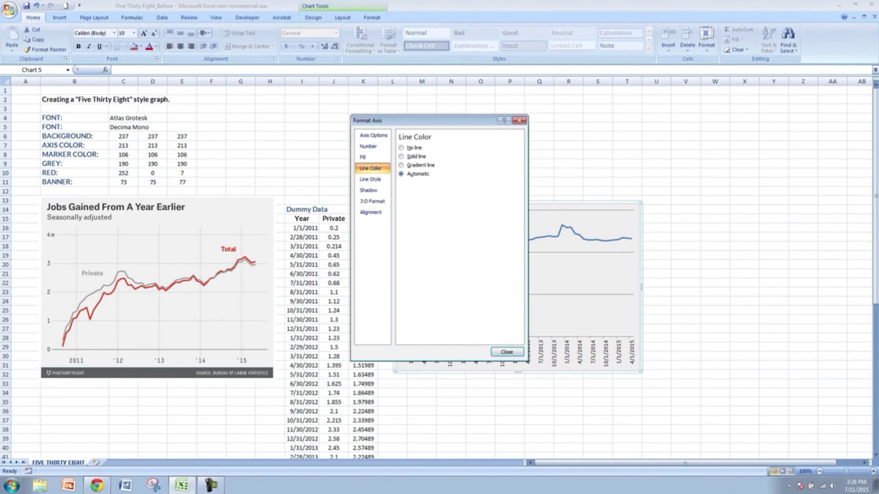
{"action": "left_click", "coordinate": [401, 147]}
{"action": "left_click", "coordinate": [506, 352]}
{"action": "left_click", "coordinate": [480, 402]}
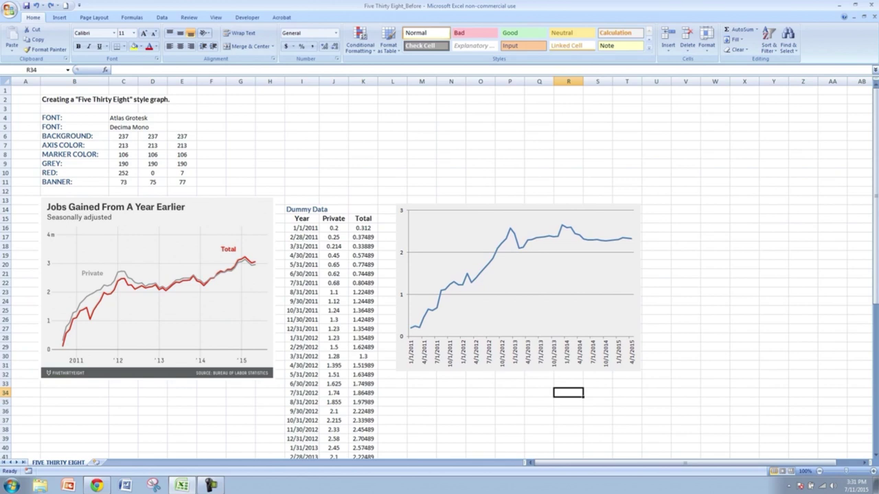
- Set the horizontal date axis's major unit to 1 year and position the axis on tick marks
{"action": "right_click", "coordinate": [466, 352]}
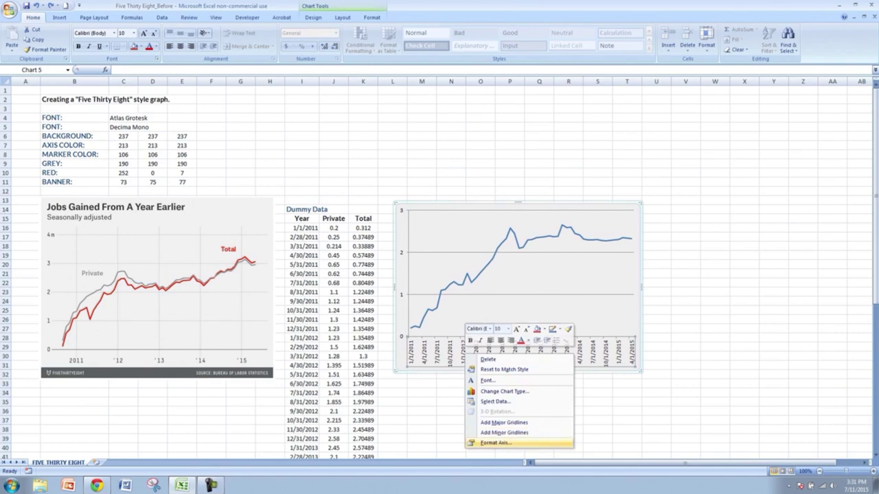
{"action": "left_click", "coordinate": [496, 443]}
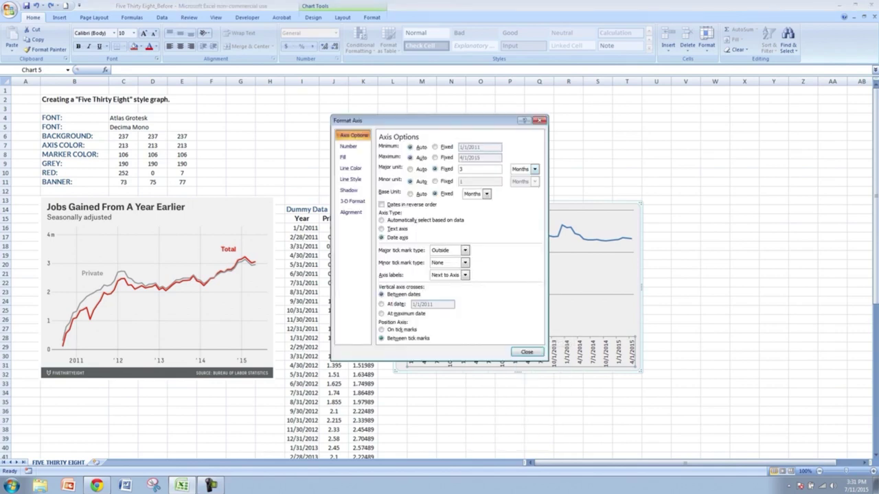
{"action": "left_click", "coordinate": [534, 169]}
{"action": "left_click", "coordinate": [519, 195]}
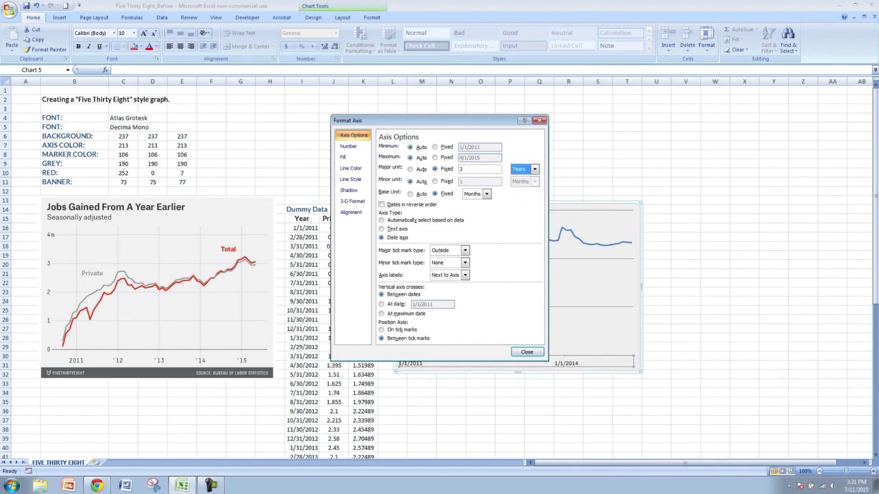
{"action": "key", "text": "BackSpace"}
{"action": "type", "text": "1"}
{"action": "left_click", "coordinate": [381, 330]}
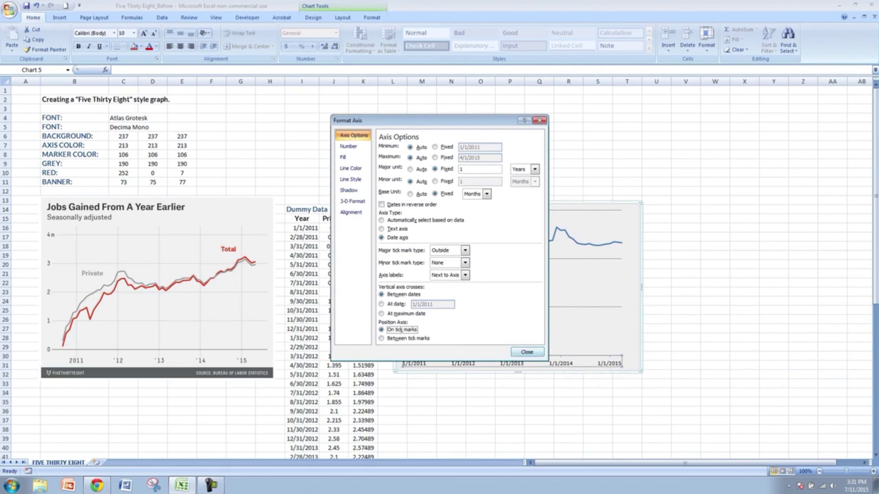
{"action": "left_click", "coordinate": [526, 352]}
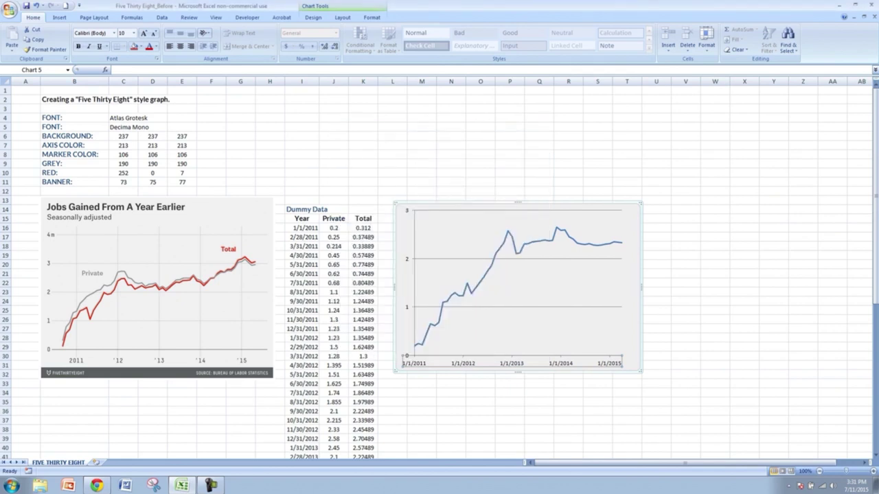
{"action": "left_click", "coordinate": [538, 383]}
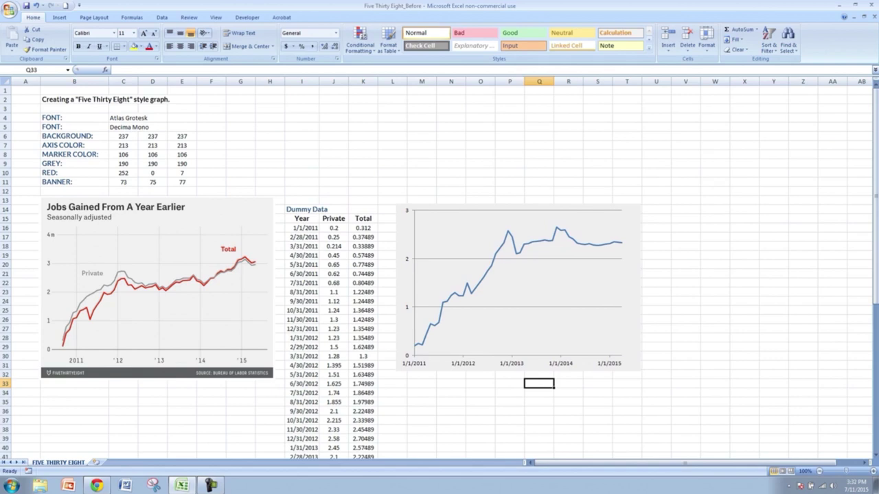
- Add major gridlines to the horizontal date axis and deselect the chart
{"action": "right_click", "coordinate": [467, 362]}
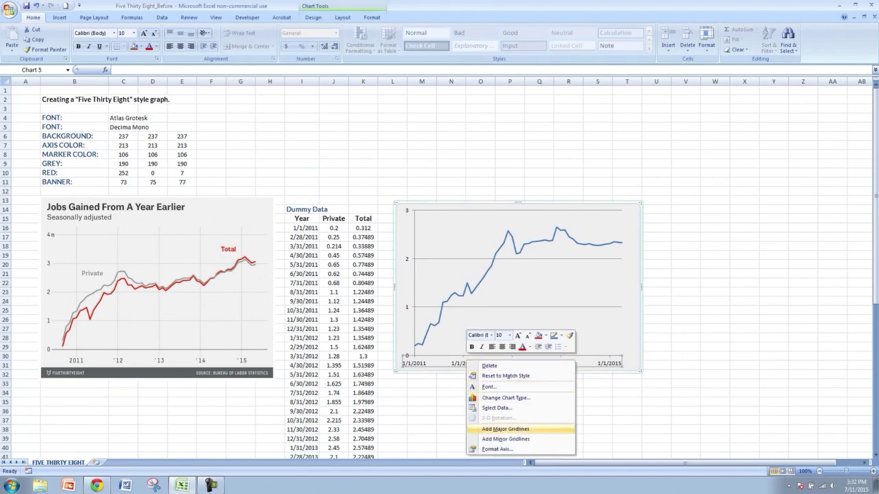
{"action": "left_click", "coordinate": [505, 438]}
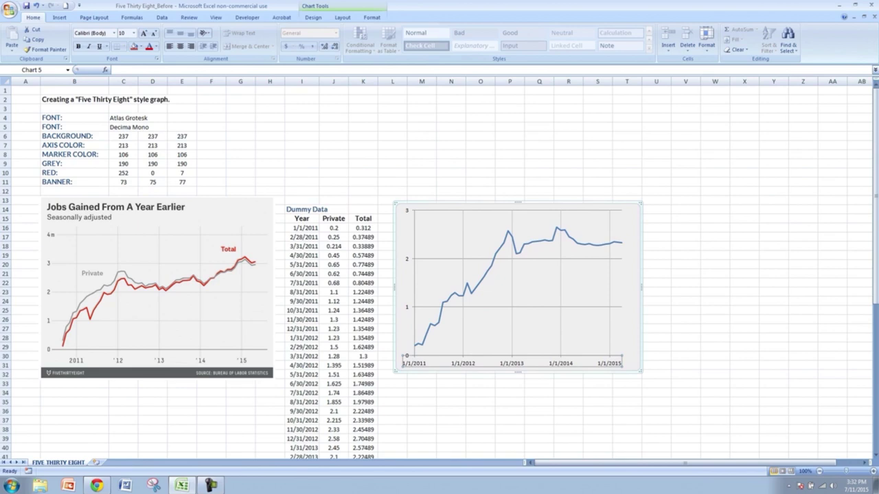
{"action": "left_click", "coordinate": [685, 273]}
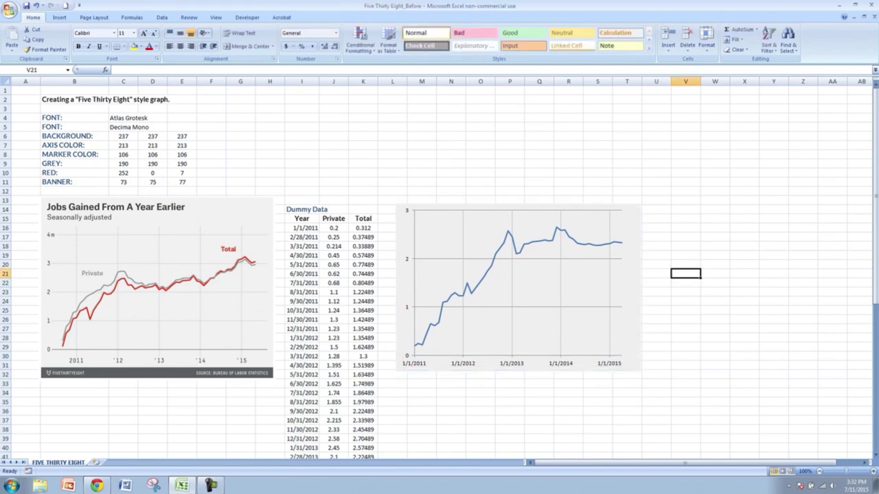
- Set the line color of the chart's horizontal major gridlines to Solid line
{"action": "left_click", "coordinate": [533, 259]}
{"action": "right_click", "coordinate": [525, 307]}
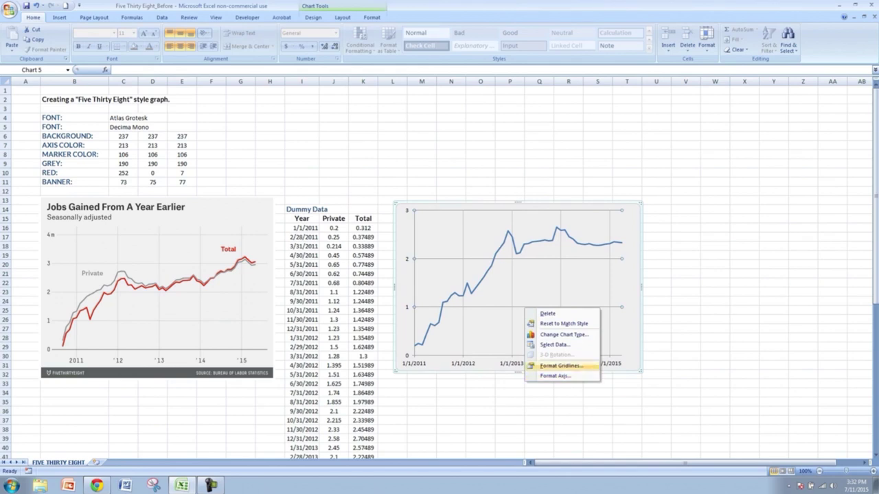
{"action": "left_click", "coordinate": [559, 366]}
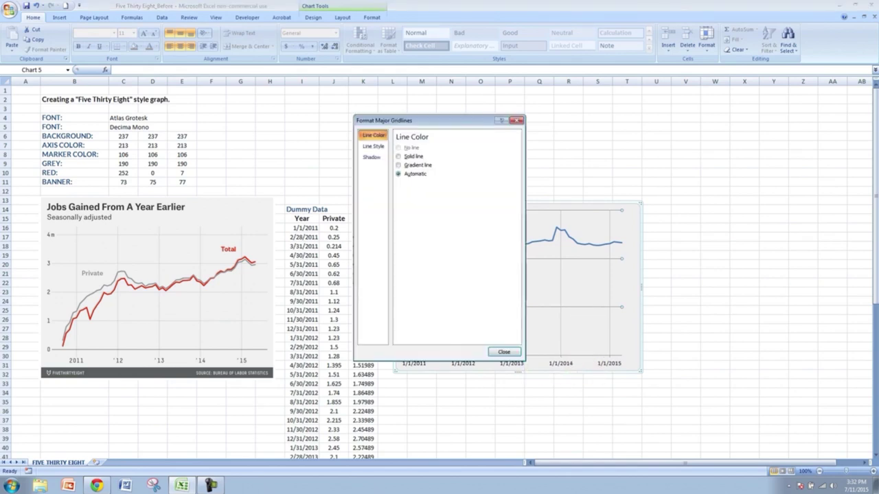
{"action": "left_click", "coordinate": [399, 156]}
- Give the horizontal major gridlines the custom RGB color 213, 213, 213 and deselect the chart
{"action": "left_click", "coordinate": [432, 185]}
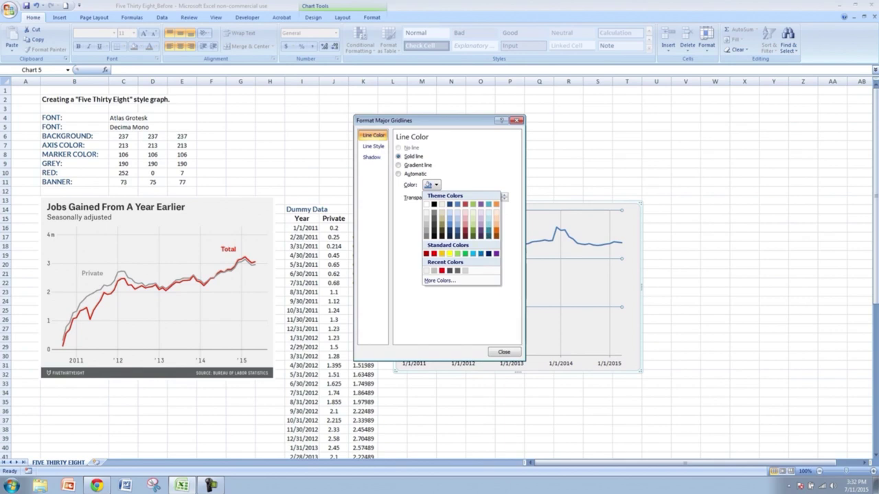
{"action": "left_click", "coordinate": [439, 280]}
{"action": "double_click", "coordinate": [407, 285]}
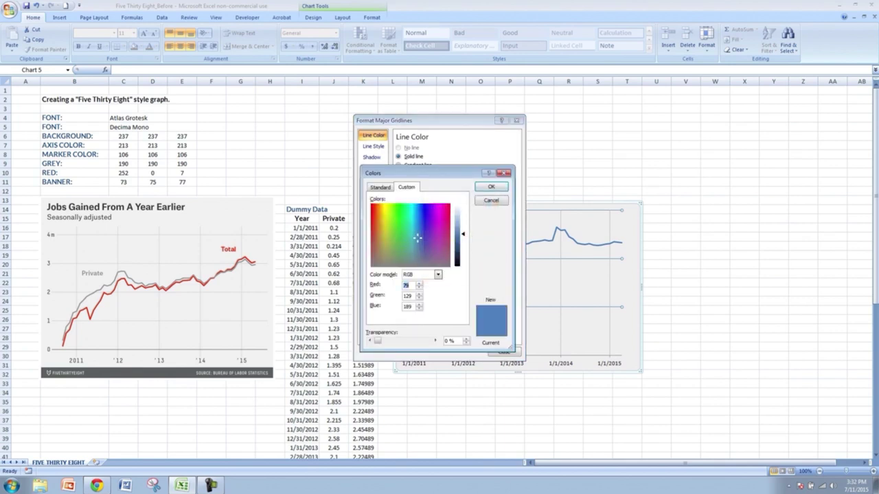
{"action": "type", "text": "213"}
{"action": "key", "text": "Tab"}
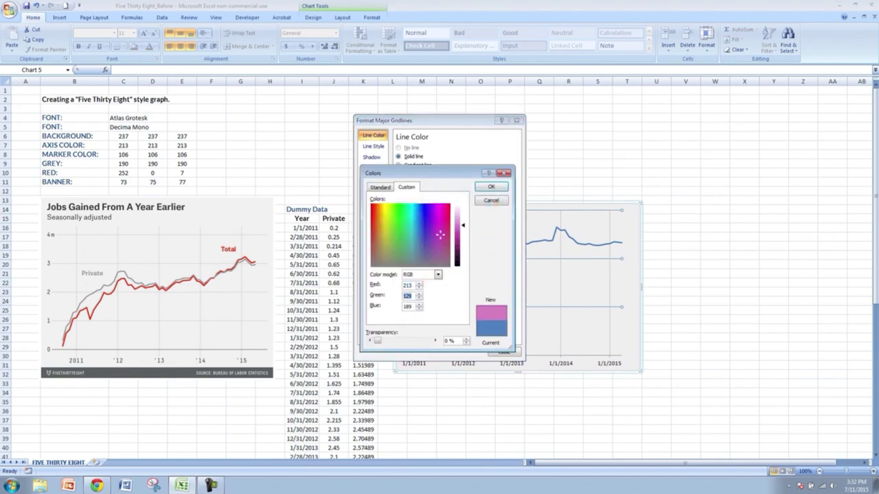
{"action": "type", "text": "213"}
{"action": "key", "text": "Tab"}
{"action": "type", "text": "213"}
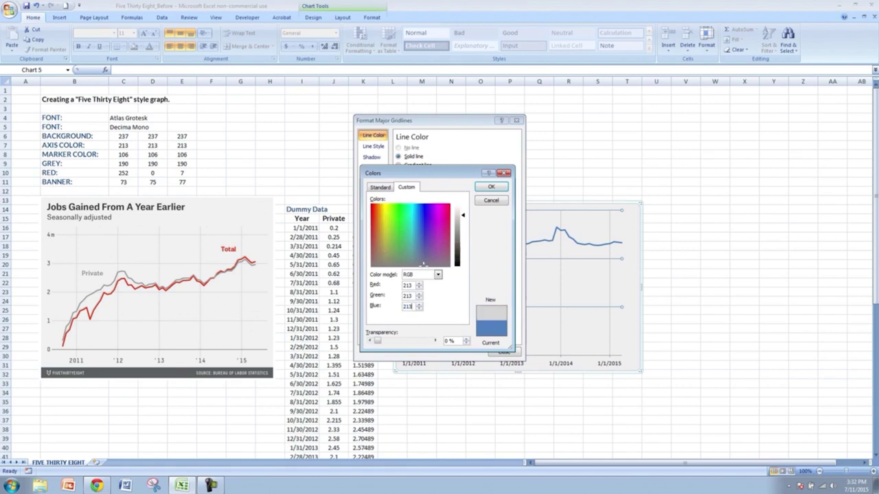
{"action": "key", "text": "Return"}
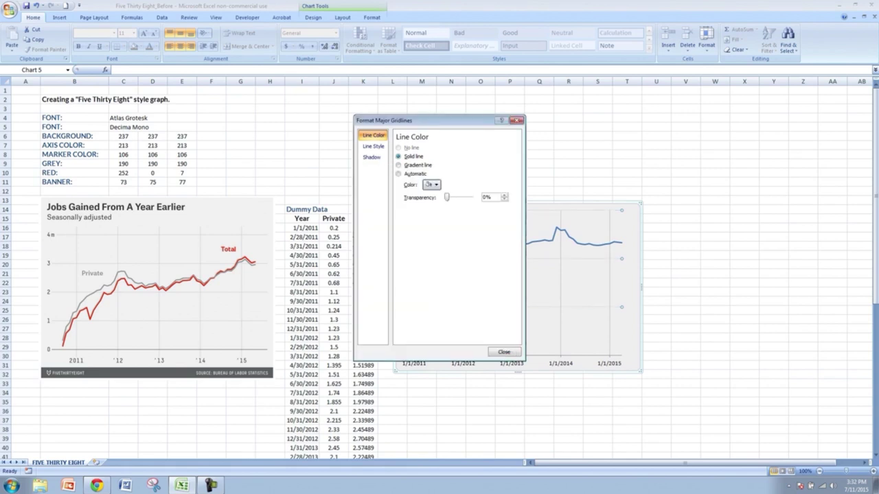
{"action": "key", "text": "Return"}
{"action": "left_click", "coordinate": [567, 411]}
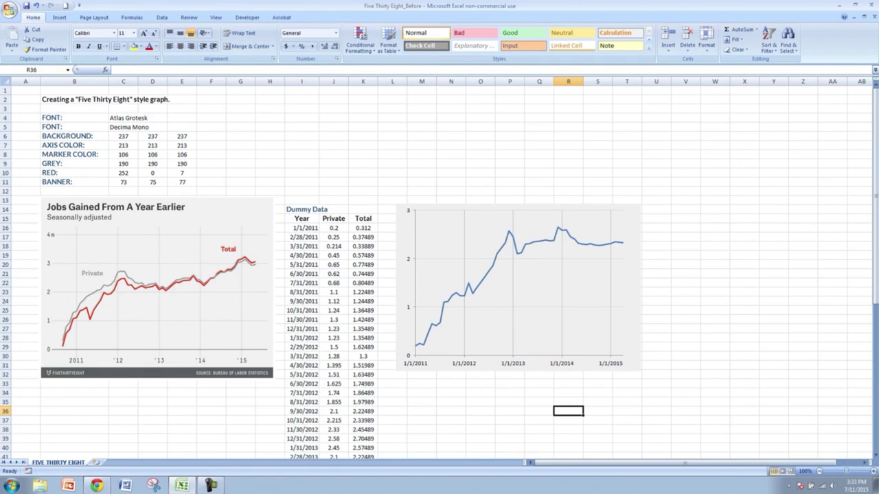
- Check the vertical axis's line color setting and deselect the chart
{"action": "right_click", "coordinate": [415, 300]}
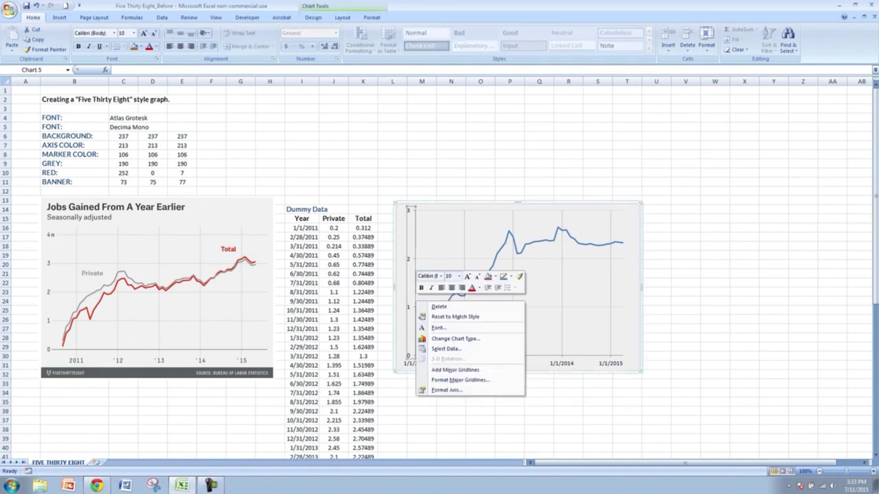
{"action": "left_click", "coordinate": [446, 390]}
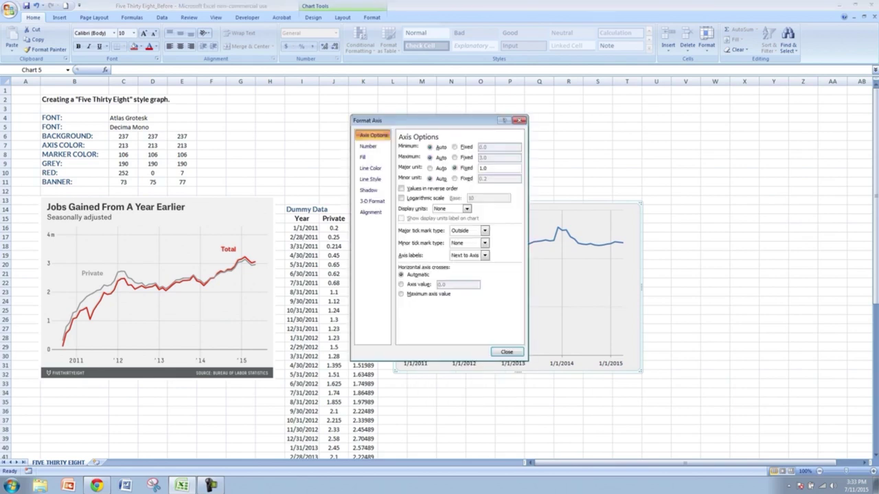
{"action": "left_click", "coordinate": [370, 167]}
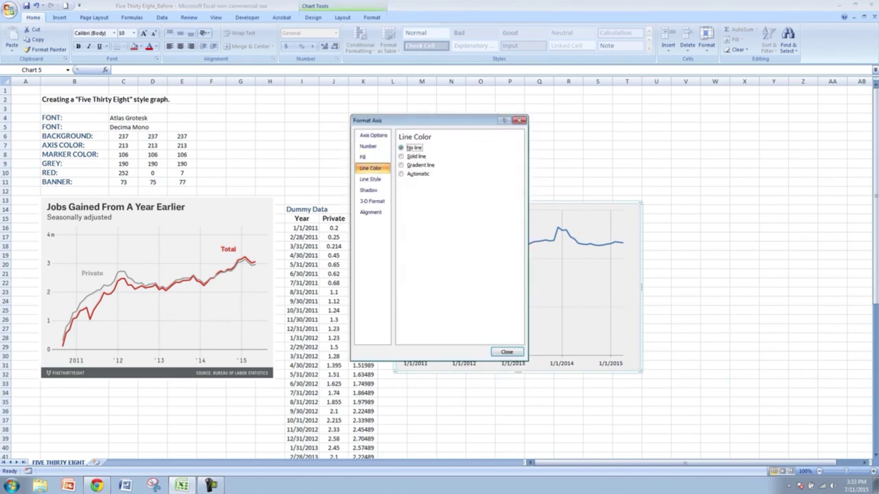
{"action": "left_click", "coordinate": [507, 351]}
{"action": "left_click", "coordinate": [510, 411]}
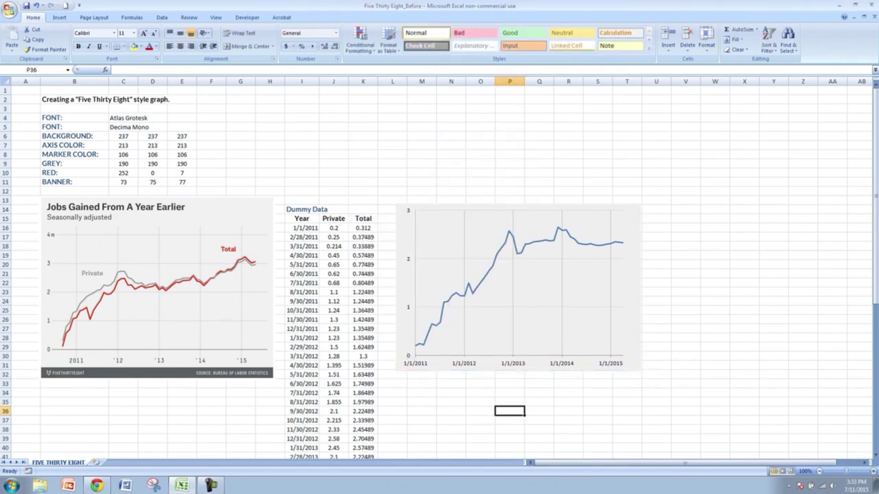
{"action": "left_click", "coordinate": [539, 402]}
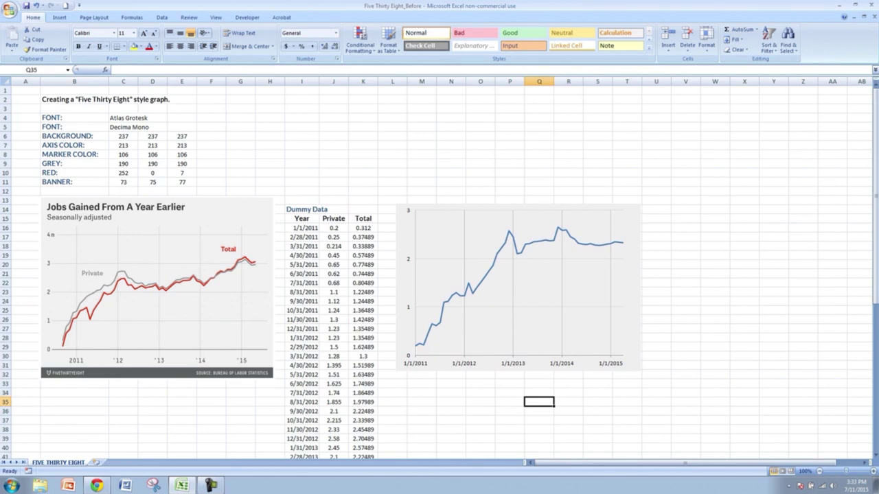
- Add a second data series to the chart, taking its name from the Total header in cell K15
{"action": "right_click", "coordinate": [555, 274]}
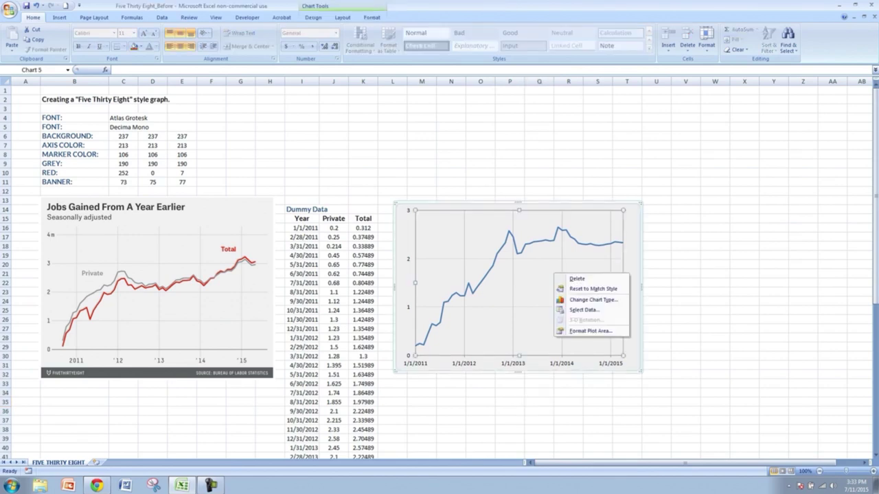
{"action": "left_click", "coordinate": [583, 310]}
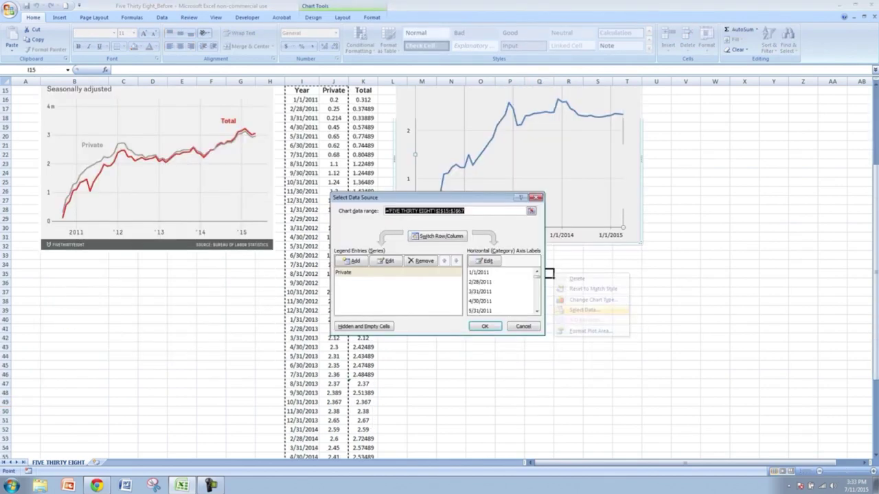
{"action": "left_click", "coordinate": [350, 262]}
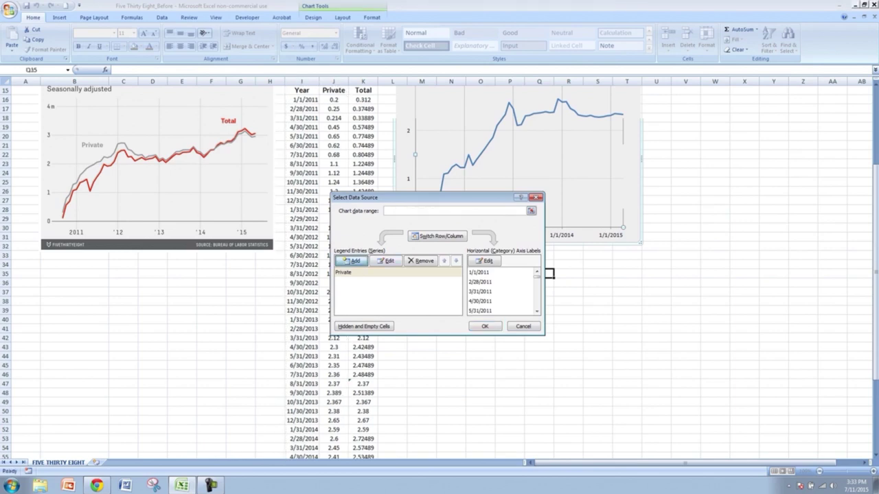
{"action": "left_click", "coordinate": [454, 256]}
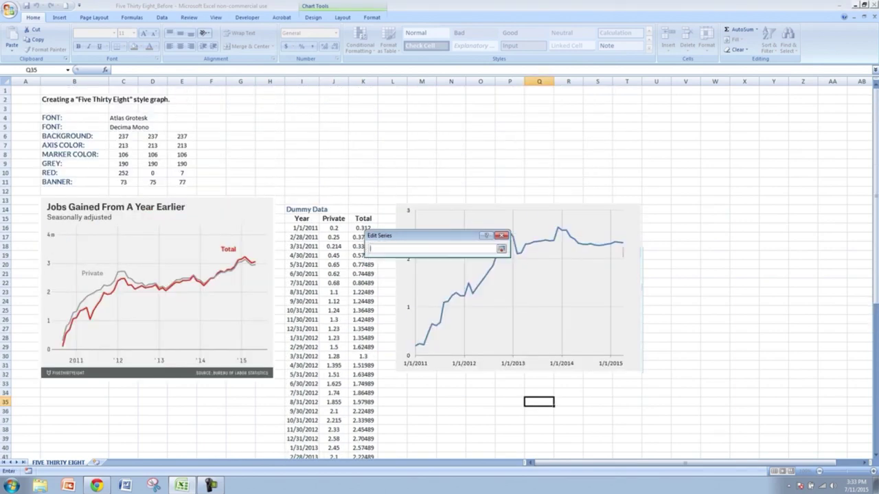
{"action": "left_click", "coordinate": [363, 218]}
{"action": "key", "text": "Return"}
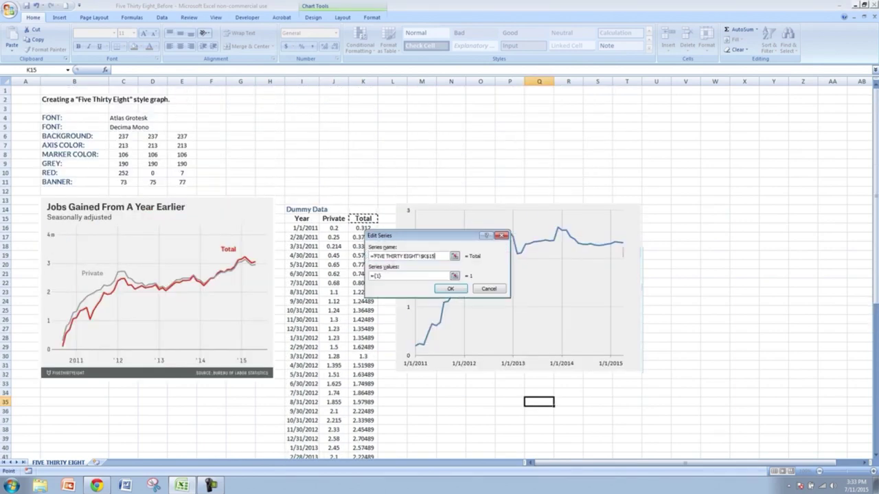
- Set the new series' values to the Total column range K16:K67 and accept the series
{"action": "left_click", "coordinate": [454, 276]}
{"action": "left_click", "coordinate": [362, 228]}
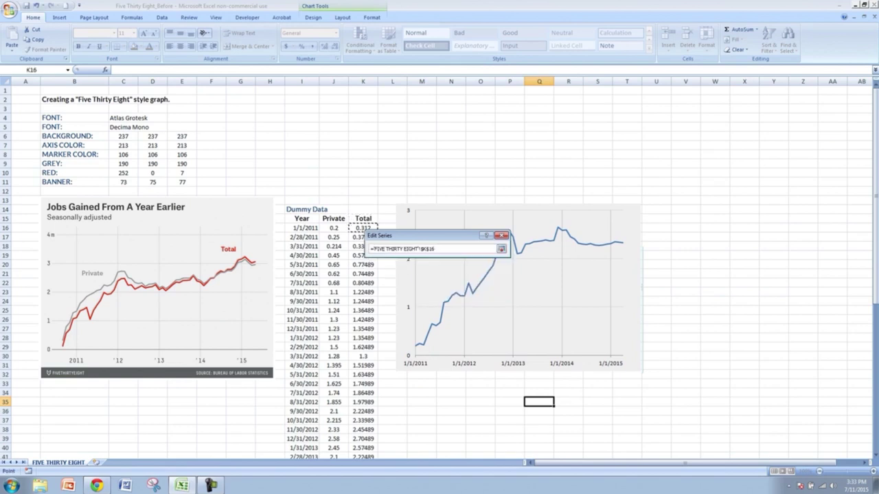
{"action": "key", "text": "ctrl+shift+Down"}
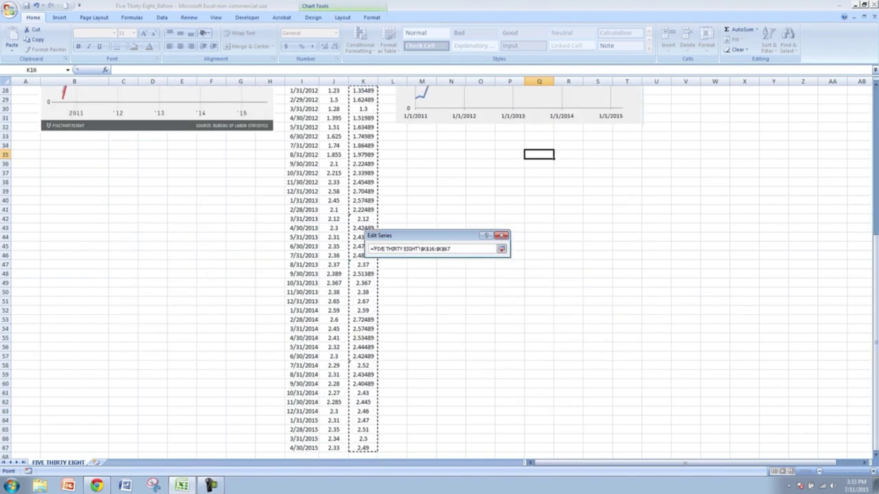
{"action": "key", "text": "Return"}
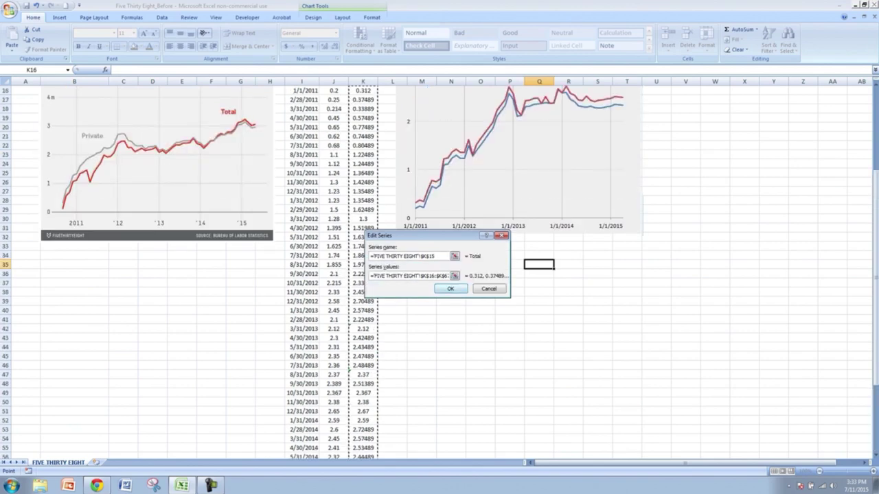
{"action": "key", "text": "Return"}
- Set the horizontal axis labels to the dates in I16:I67, accept the data source changes and deselect the chart
{"action": "left_click", "coordinate": [484, 261]}
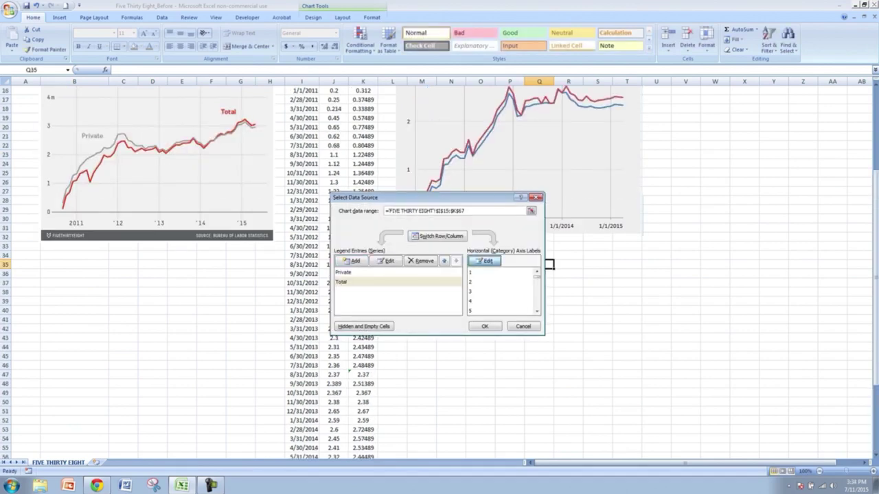
{"action": "scroll", "coordinate": [322, 272], "scroll_direction": "up", "scroll_amount": 5}
{"action": "left_click", "coordinate": [301, 228]}
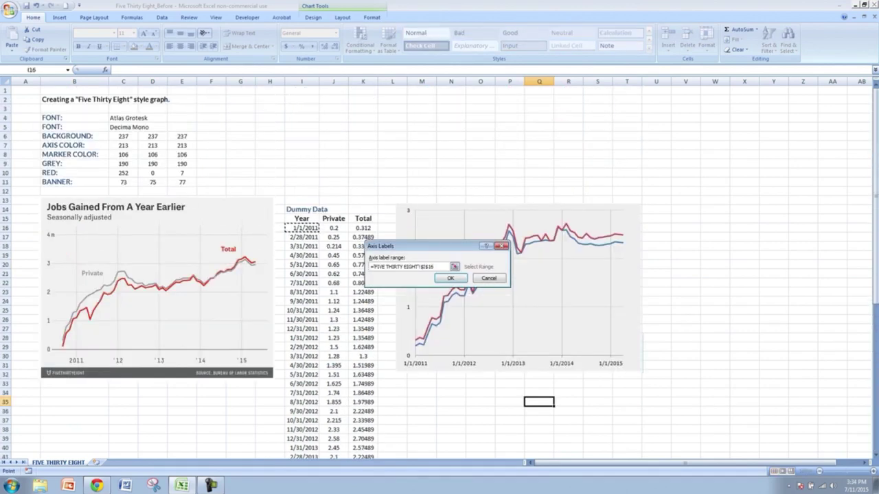
{"action": "key", "text": "ctrl+shift+Down"}
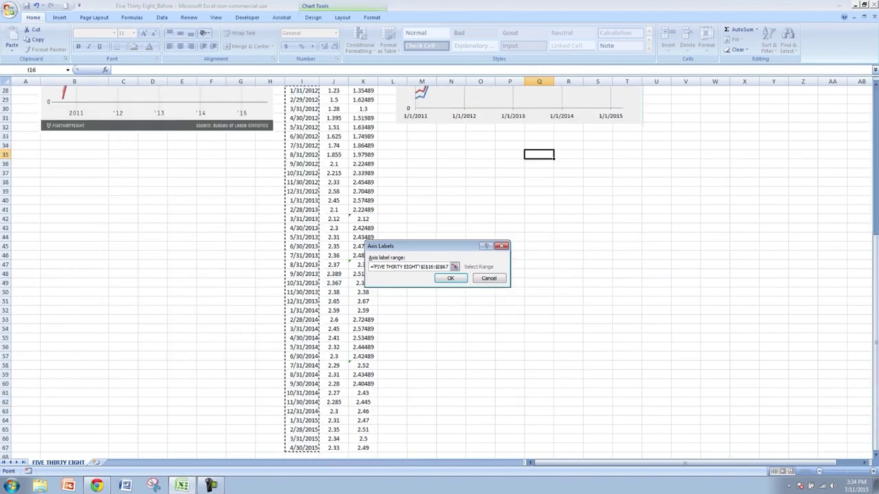
{"action": "key", "text": "Return"}
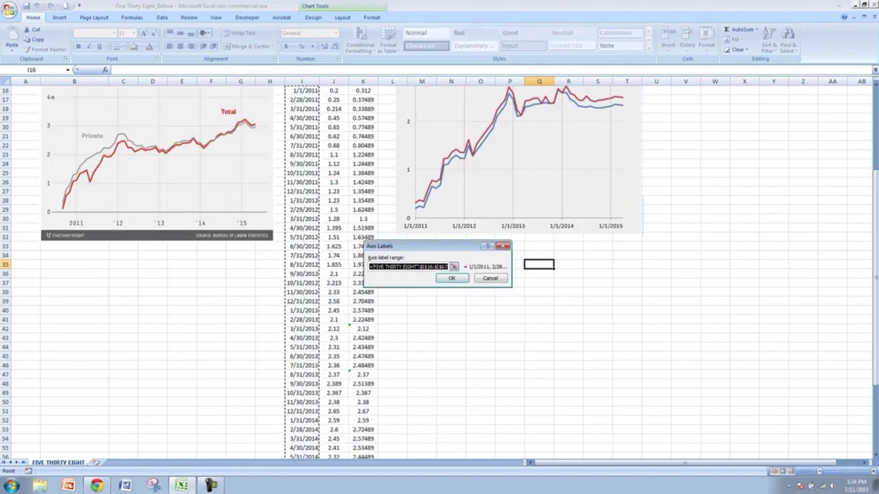
{"action": "scroll", "coordinate": [439, 273], "scroll_direction": "up", "scroll_amount": 3}
{"action": "key", "text": "Return"}
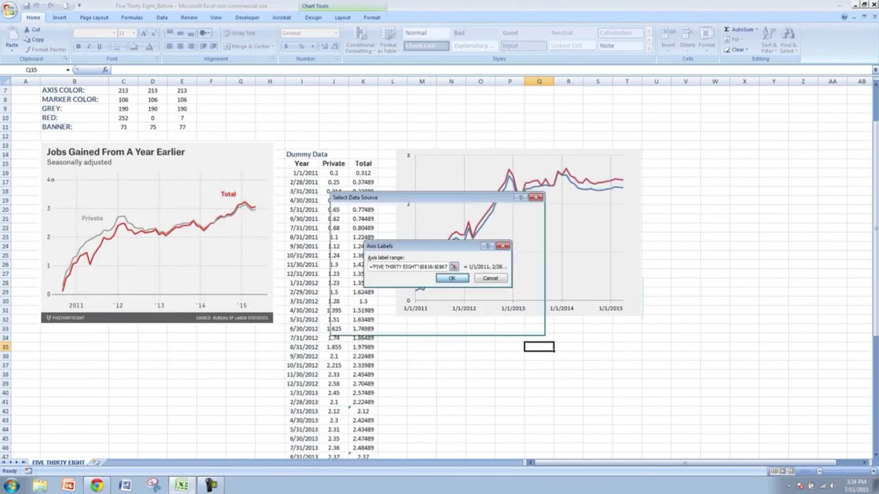
{"action": "key", "text": "Return"}
{"action": "left_click", "coordinate": [773, 273]}
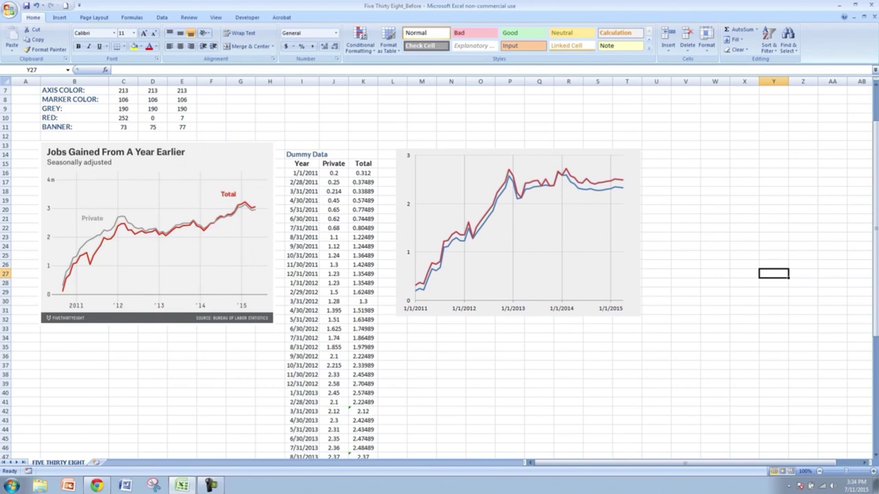
- Set the line color of the chart's Total series to Solid line
{"action": "left_click", "coordinate": [480, 226]}
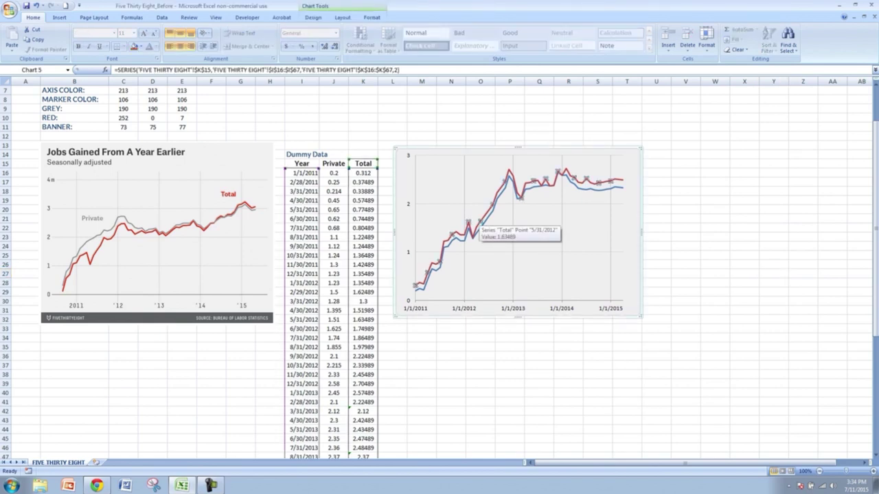
{"action": "right_click", "coordinate": [479, 225]}
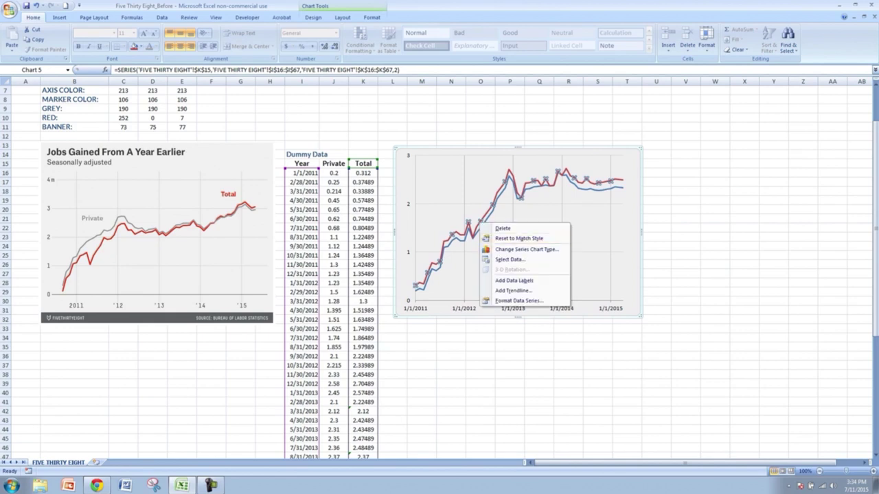
{"action": "left_click", "coordinate": [518, 300]}
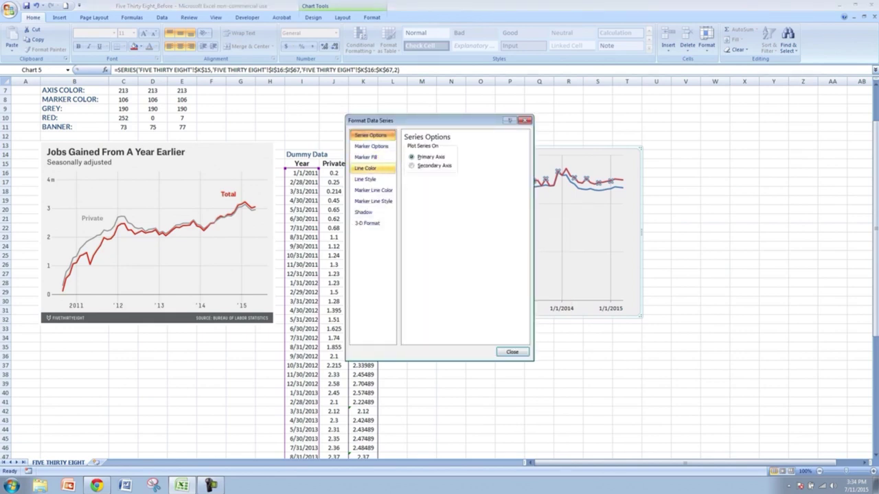
{"action": "left_click", "coordinate": [366, 169]}
{"action": "left_click", "coordinate": [421, 156]}
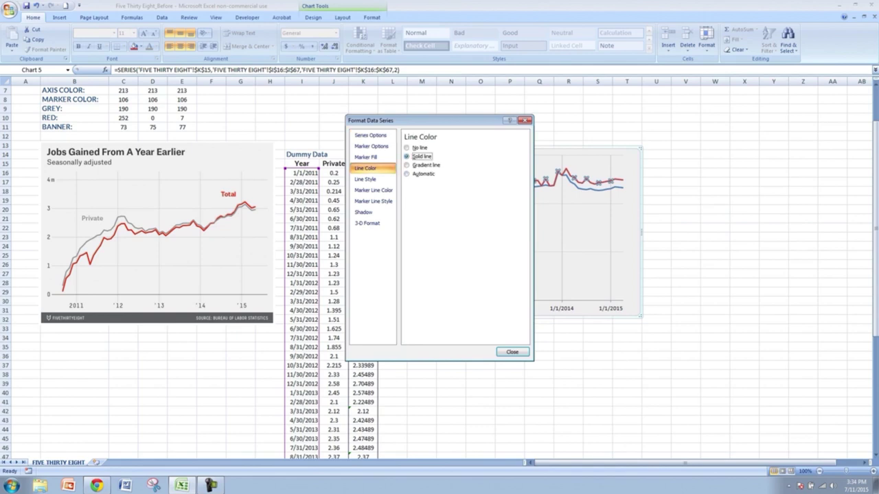
- Color the Total series line with custom RGB 252, 0, 7, close the series formatting and deselect the chart
{"action": "left_click", "coordinate": [440, 185]}
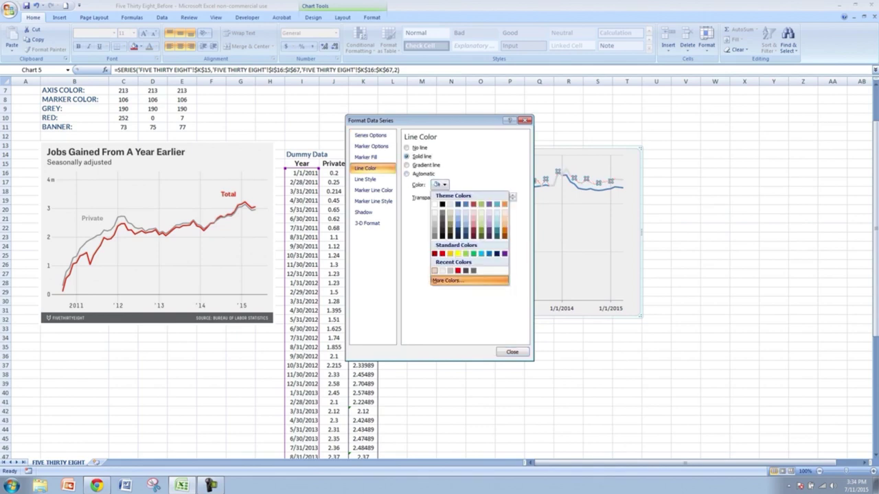
{"action": "left_click", "coordinate": [448, 280]}
{"action": "left_click_drag", "start_coordinate": [413, 284], "coordinate": [403, 285]}
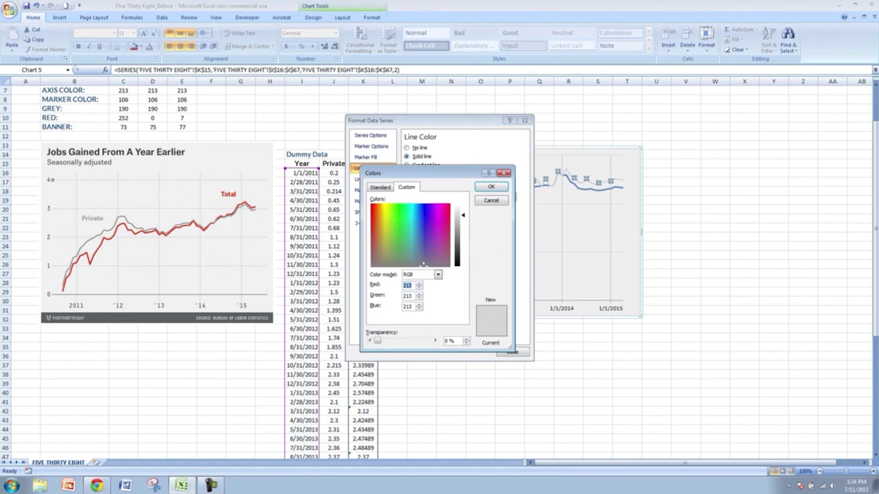
{"action": "type", "text": "252"}
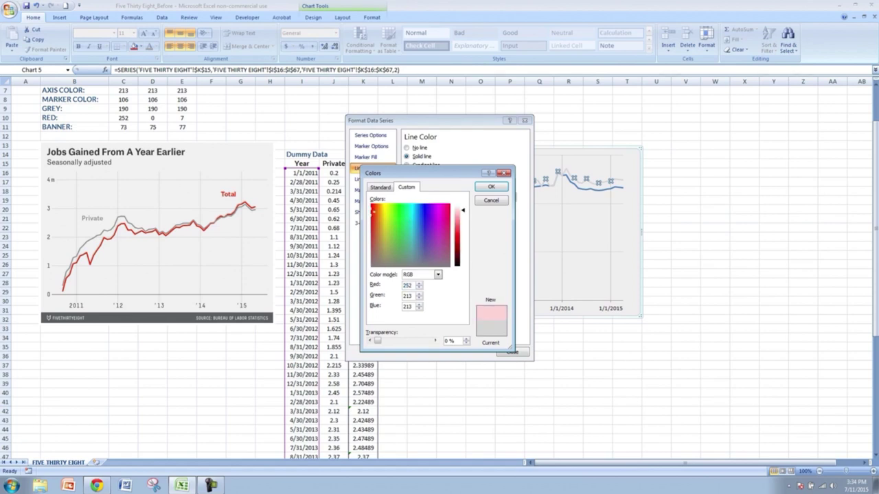
{"action": "key", "text": "Tab"}
{"action": "type", "text": "0"}
{"action": "key", "text": "Tab"}
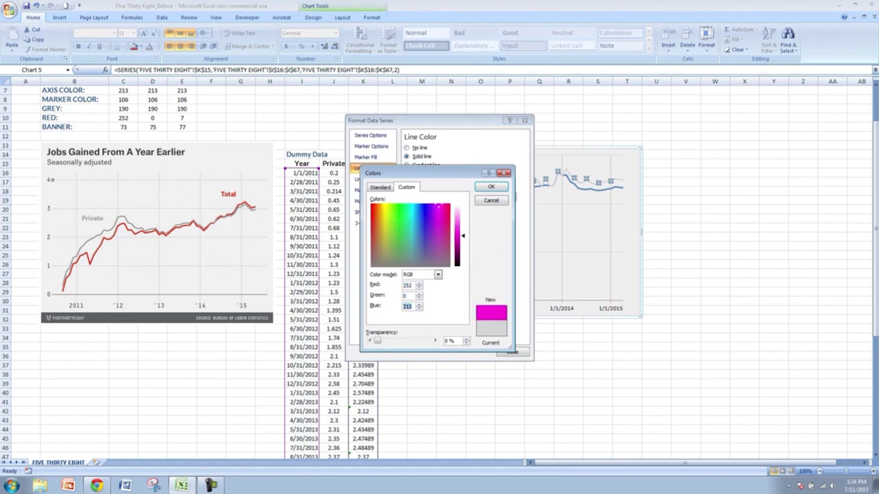
{"action": "type", "text": "7"}
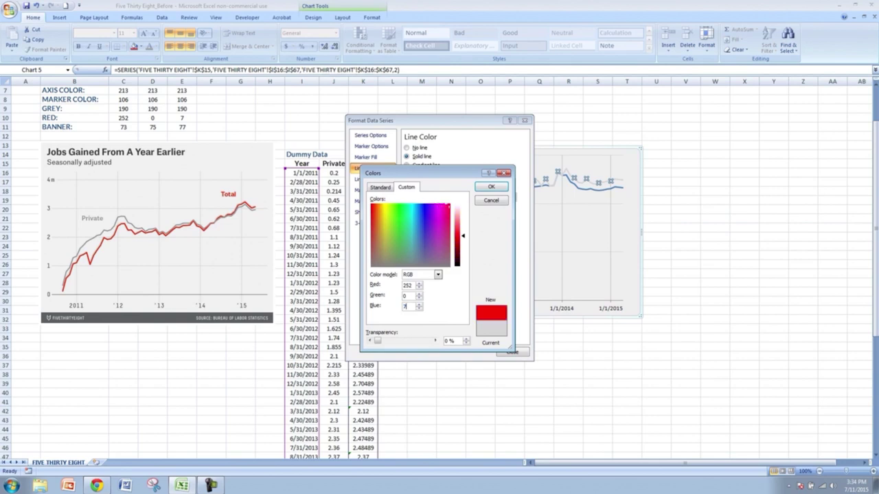
{"action": "key", "text": "Return"}
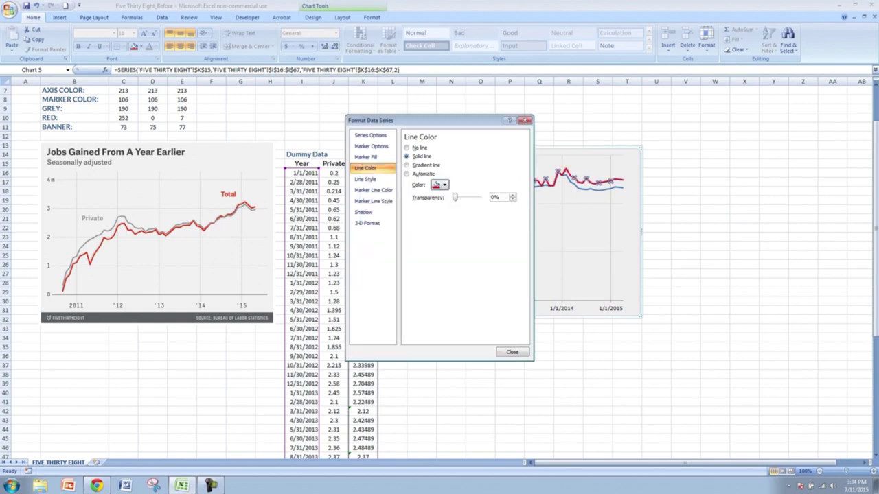
{"action": "left_click", "coordinate": [512, 351]}
{"action": "left_click", "coordinate": [539, 355]}
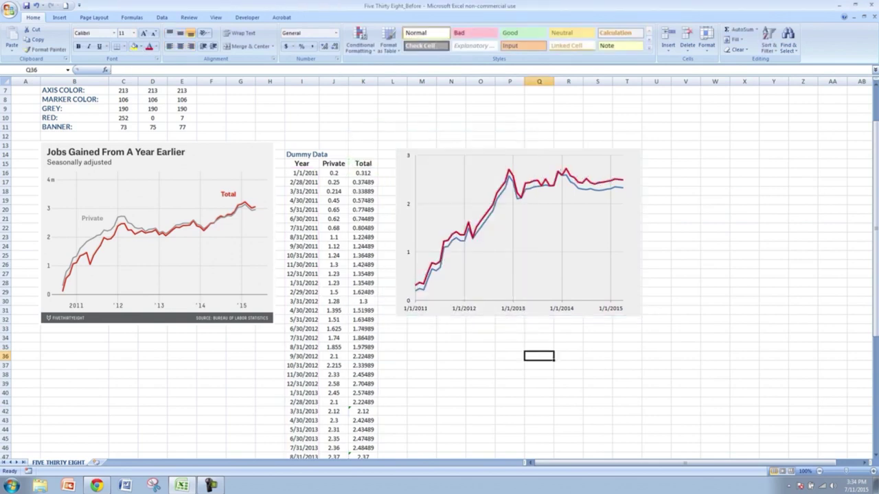
{"action": "left_click", "coordinate": [479, 227]}
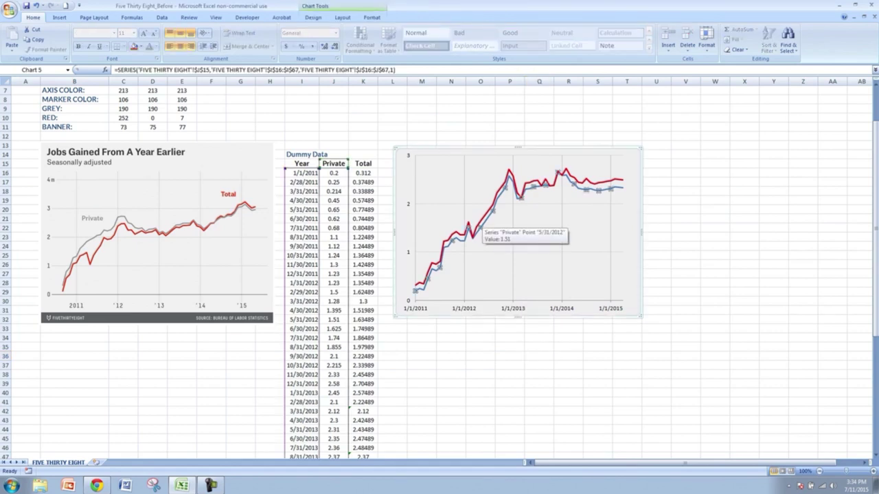
{"action": "right_click", "coordinate": [480, 228]}
{"action": "left_click", "coordinate": [522, 302]}
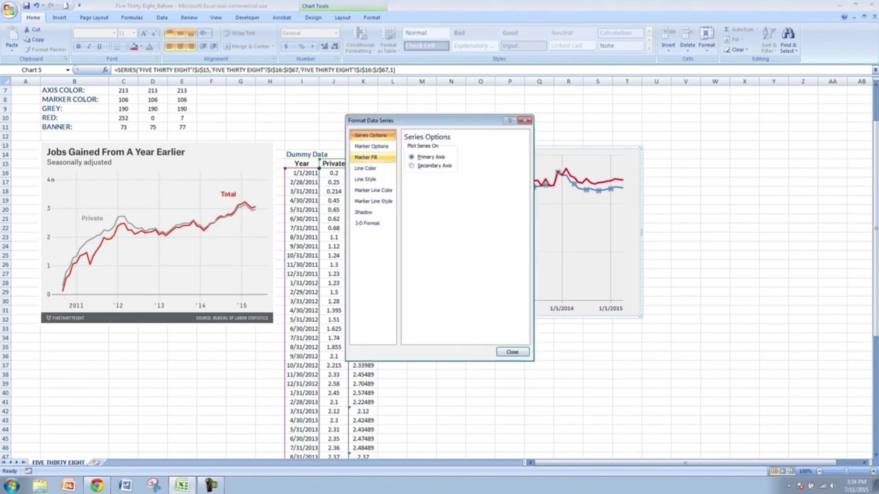
{"action": "key", "text": "Escape"}
- Set the line color of the chart's Private series to Solid line
{"action": "right_click", "coordinate": [516, 197]}
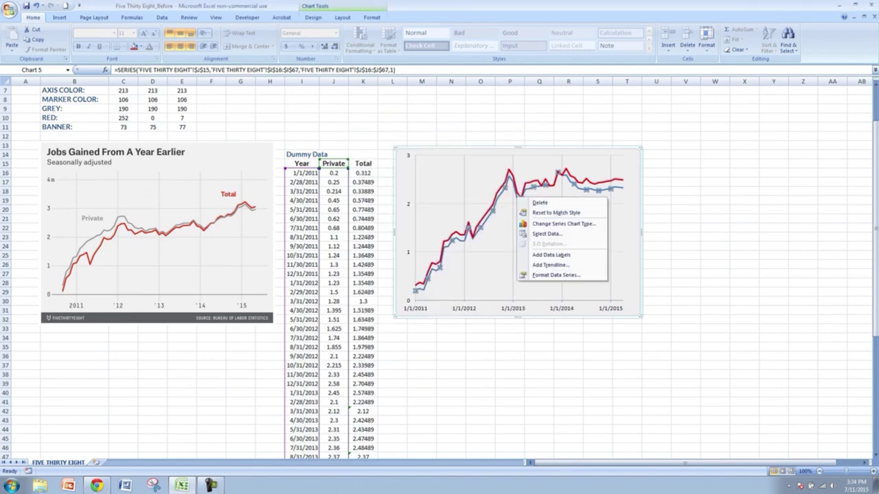
{"action": "left_click", "coordinate": [549, 275]}
{"action": "left_click", "coordinate": [365, 168]}
{"action": "left_click", "coordinate": [421, 157]}
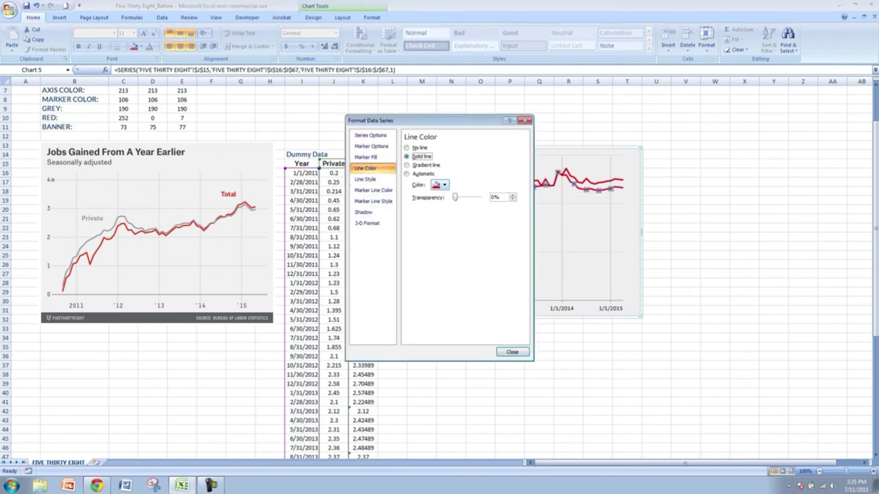
- Color the Private series line with custom RGB 190, 190, 190, close the series formatting and deselect the chart
{"action": "left_click", "coordinate": [444, 185]}
{"action": "left_click", "coordinate": [446, 280]}
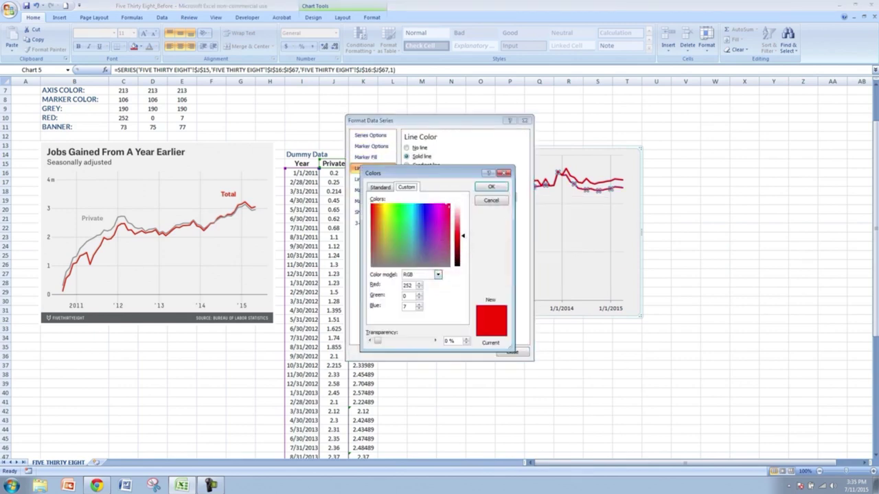
{"action": "type", "text": "190"}
{"action": "key", "text": "Tab"}
{"action": "type", "text": "1"}
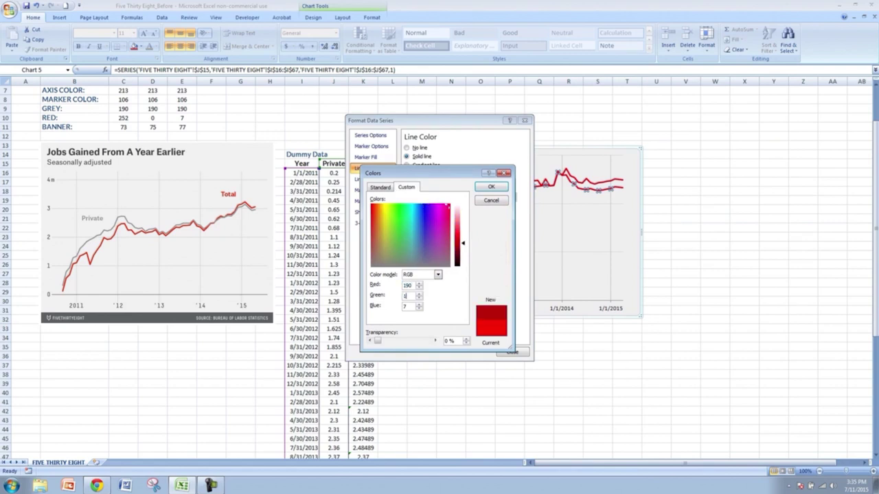
{"action": "type", "text": "90"}
{"action": "key", "text": "Tab"}
{"action": "type", "text": "190"}
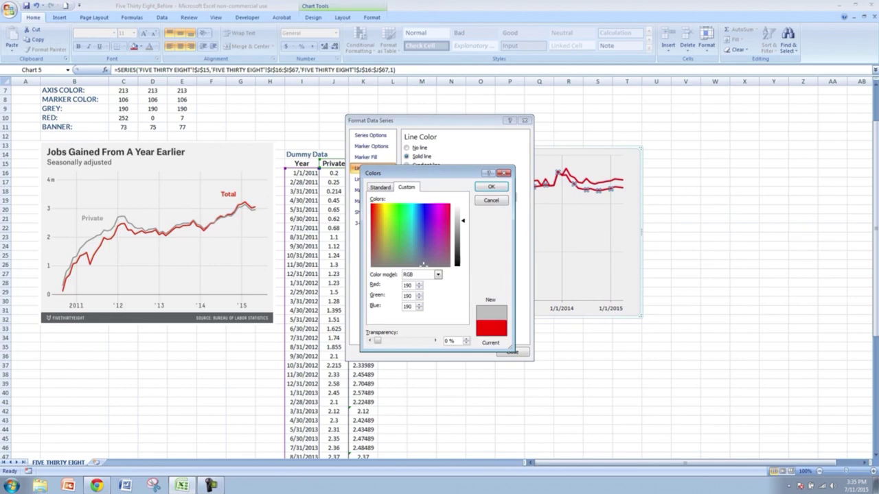
{"action": "left_click", "coordinate": [491, 186]}
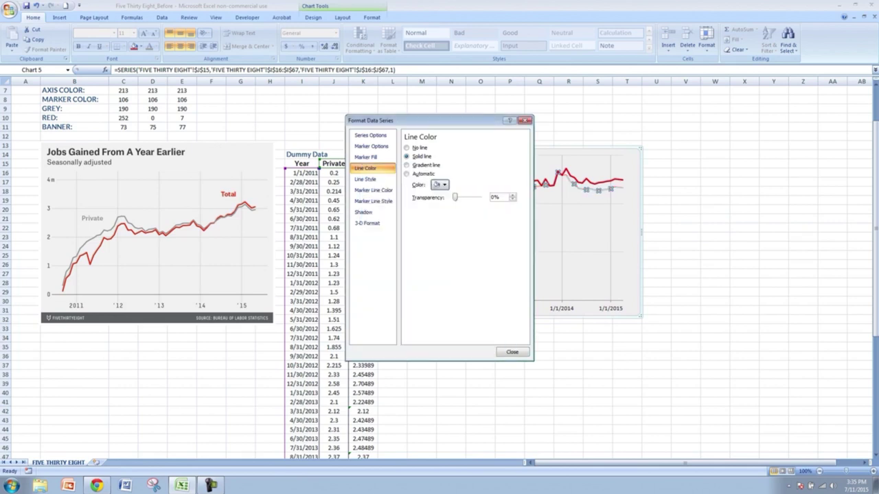
{"action": "left_click", "coordinate": [513, 351]}
{"action": "left_click", "coordinate": [539, 356]}
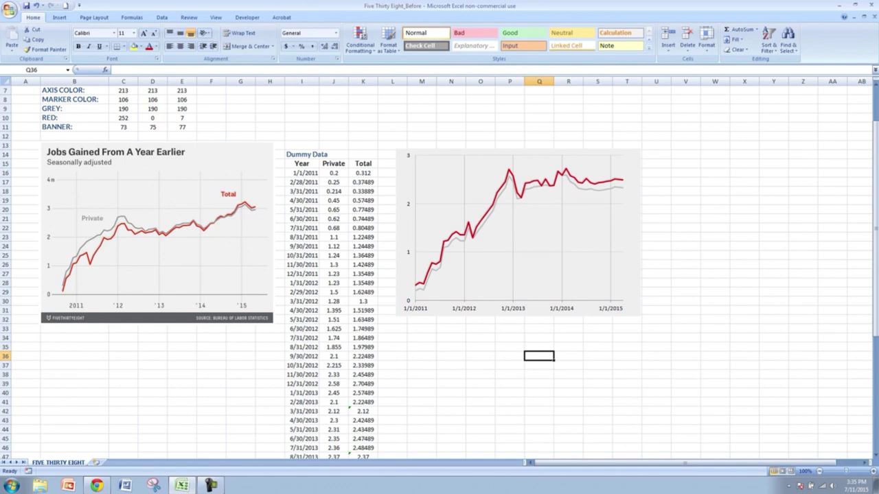
- Make the labels of the chart's vertical and horizontal axes bold, then deselect the chart
{"action": "left_click", "coordinate": [411, 261]}
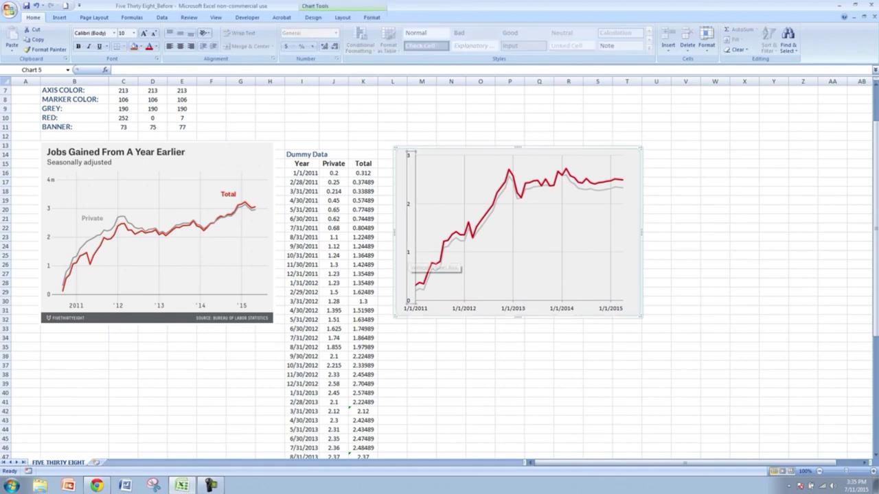
{"action": "left_click", "coordinate": [425, 307]}
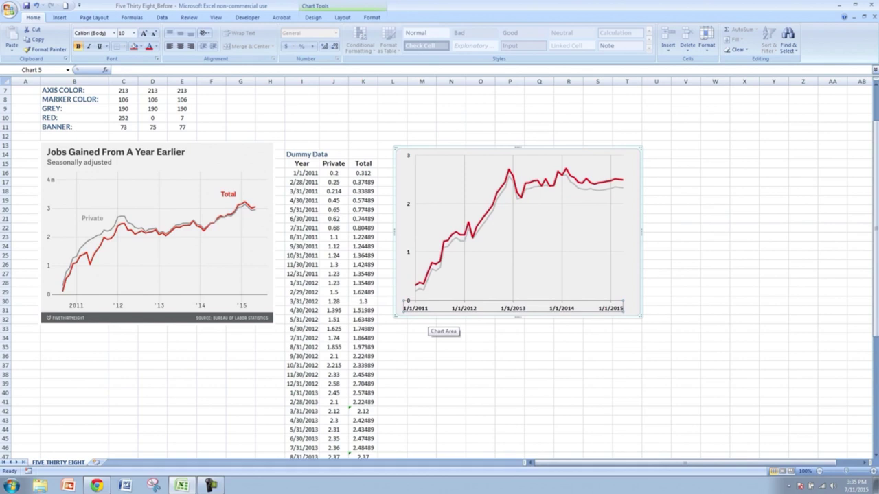
{"action": "left_click", "coordinate": [480, 347]}
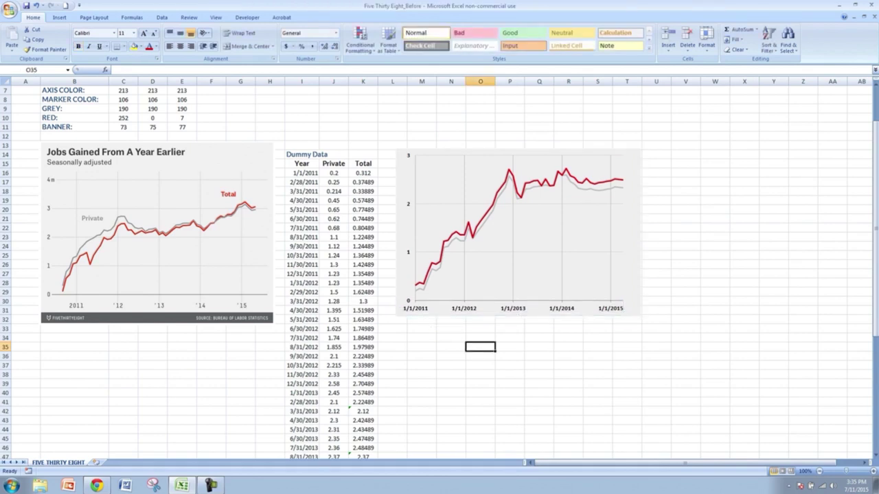
- Give the horizontal axis labels the custom number format YYYY, close the axis formatting and deselect the chart
{"action": "left_click", "coordinate": [513, 308]}
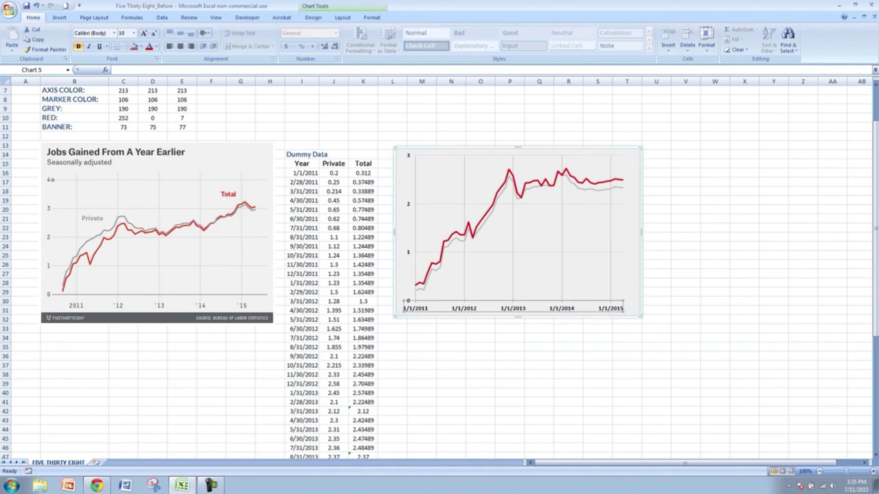
{"action": "right_click", "coordinate": [414, 308]}
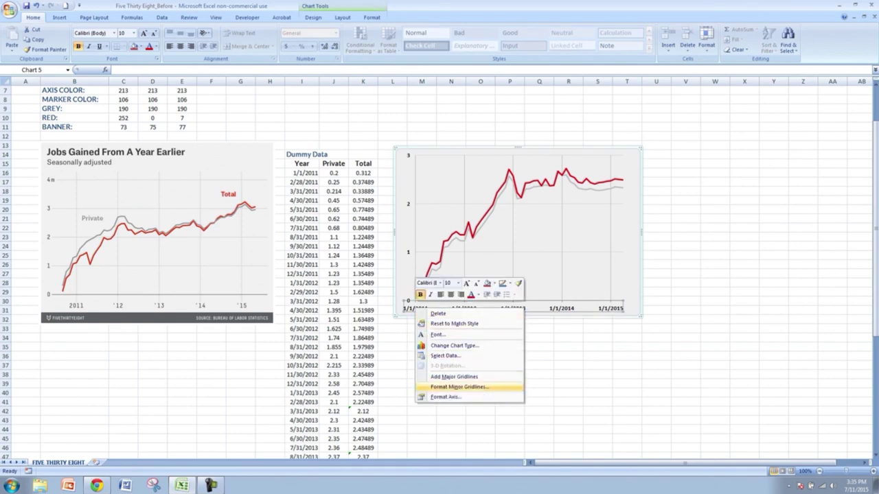
{"action": "left_click", "coordinate": [446, 397]}
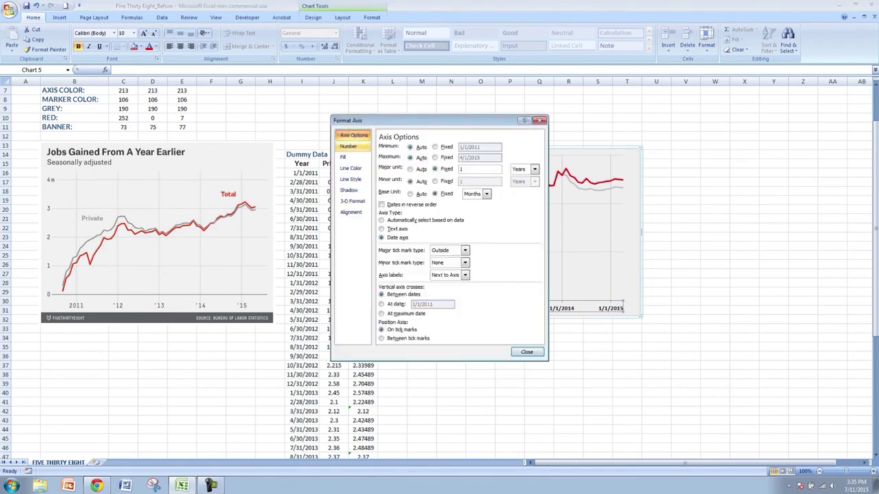
{"action": "left_click", "coordinate": [349, 146]}
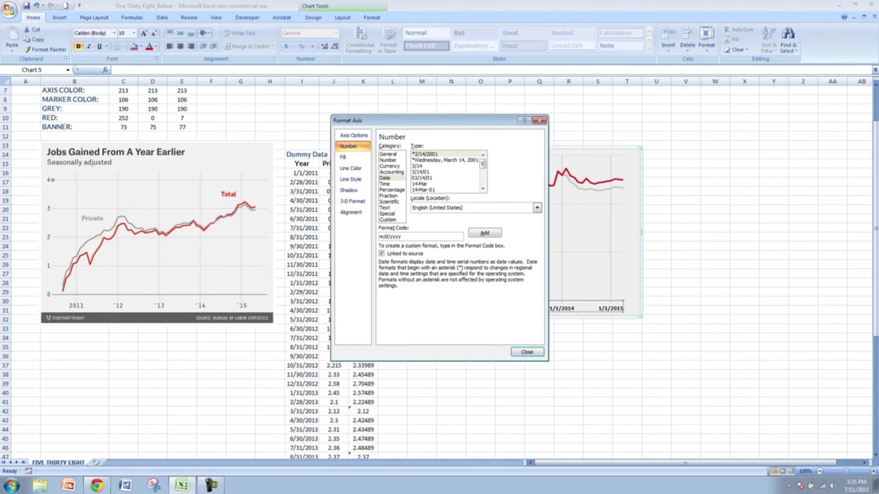
{"action": "left_click", "coordinate": [388, 220]}
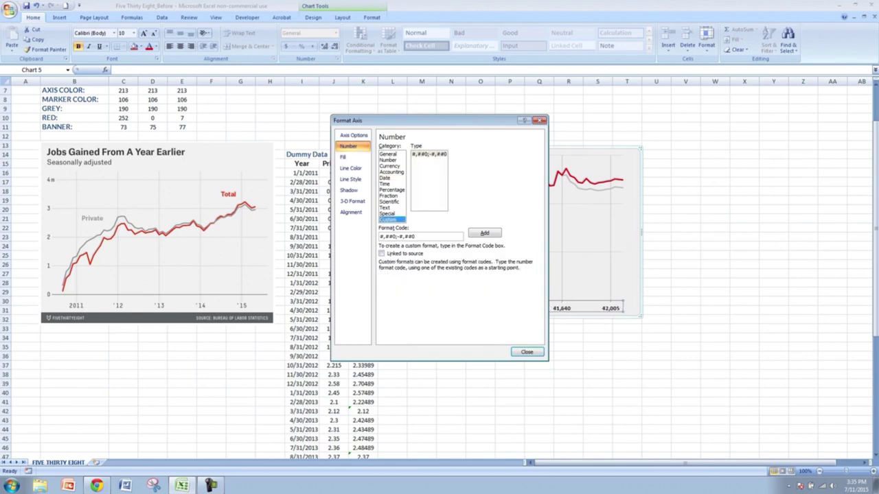
{"action": "left_click_drag", "start_coordinate": [415, 236], "coordinate": [379, 236]}
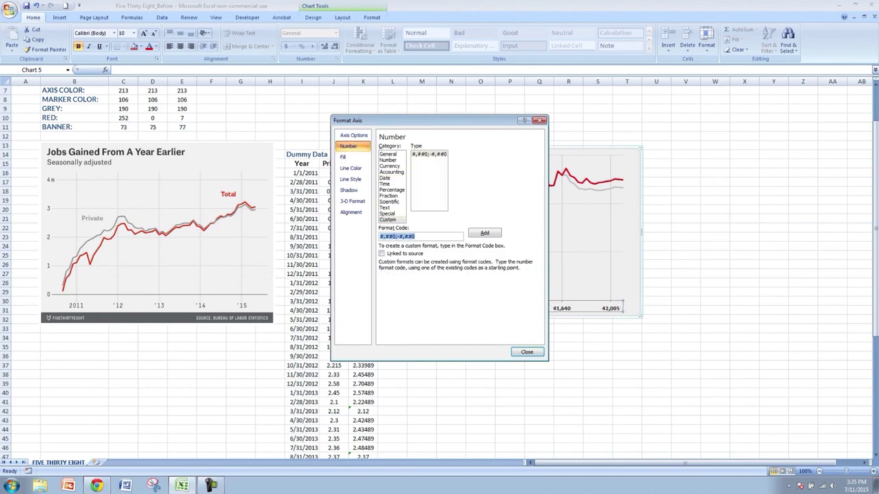
{"action": "type", "text": "YYYY"}
{"action": "left_click", "coordinate": [484, 233]}
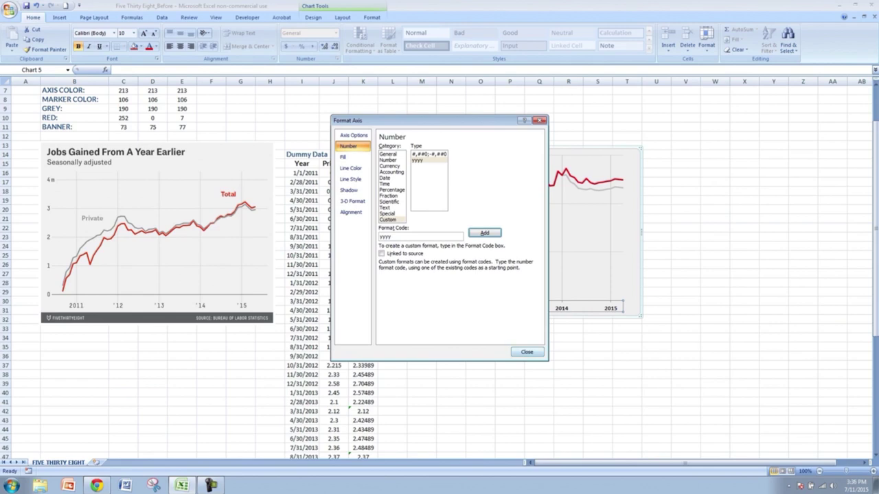
{"action": "left_click", "coordinate": [527, 352]}
{"action": "left_click", "coordinate": [510, 356]}
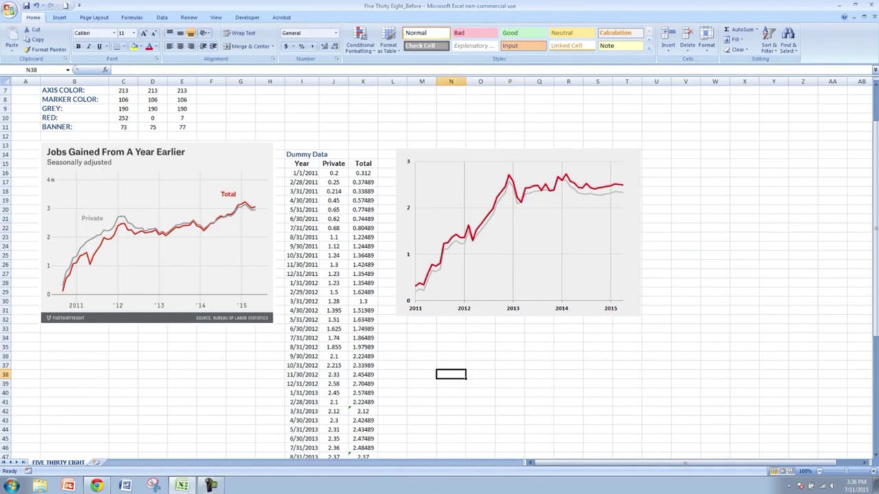
- Shrink the plot area by lowering its upper edge, leaving space for a title above the lines
{"action": "left_click", "coordinate": [519, 169]}
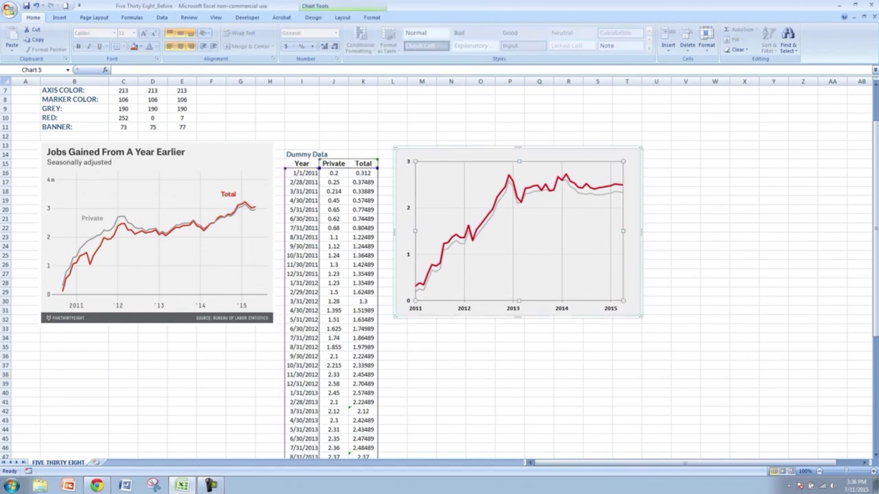
{"action": "left_click_drag", "start_coordinate": [520, 161], "coordinate": [519, 182]}
{"action": "left_click", "coordinate": [519, 165]}
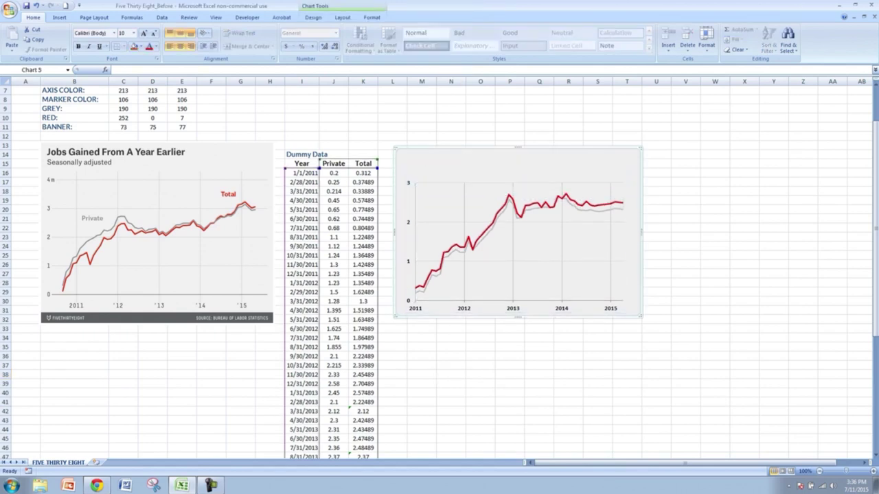
- Add an Above Chart title and move it to the chart's upper-left corner, in line with the vertical axis
{"action": "left_click", "coordinate": [342, 17]}
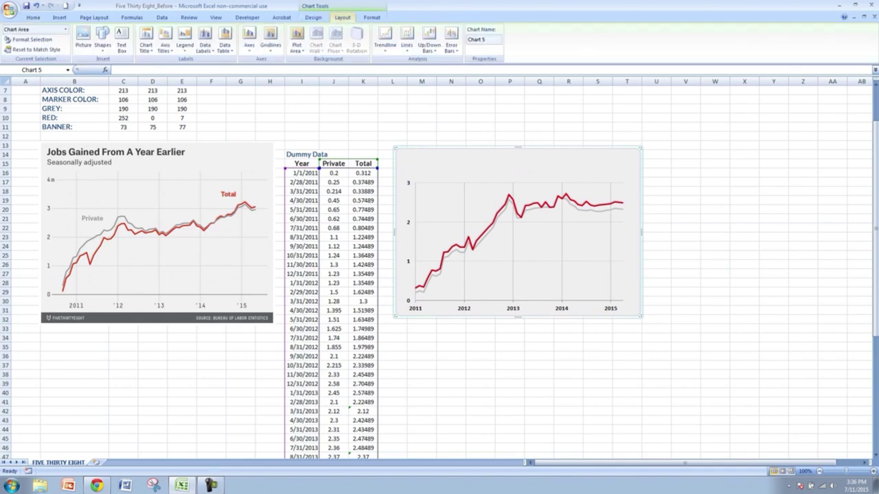
{"action": "left_click", "coordinate": [146, 43]}
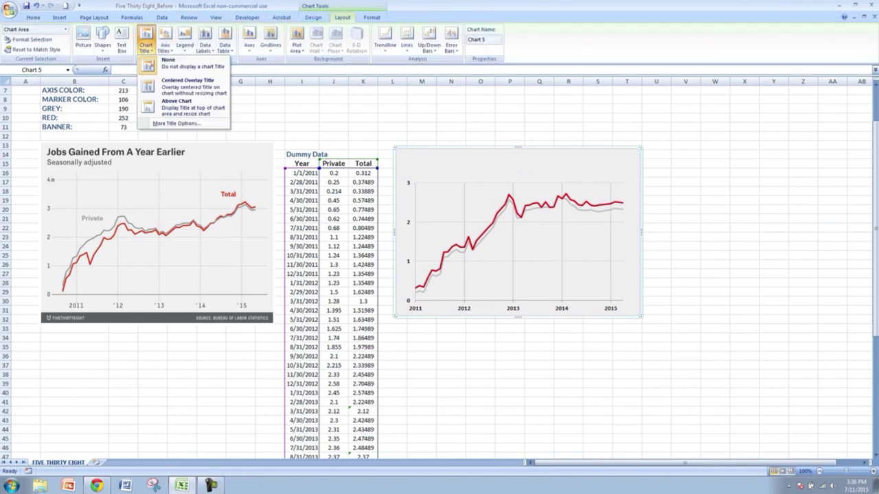
{"action": "left_click", "coordinate": [183, 108]}
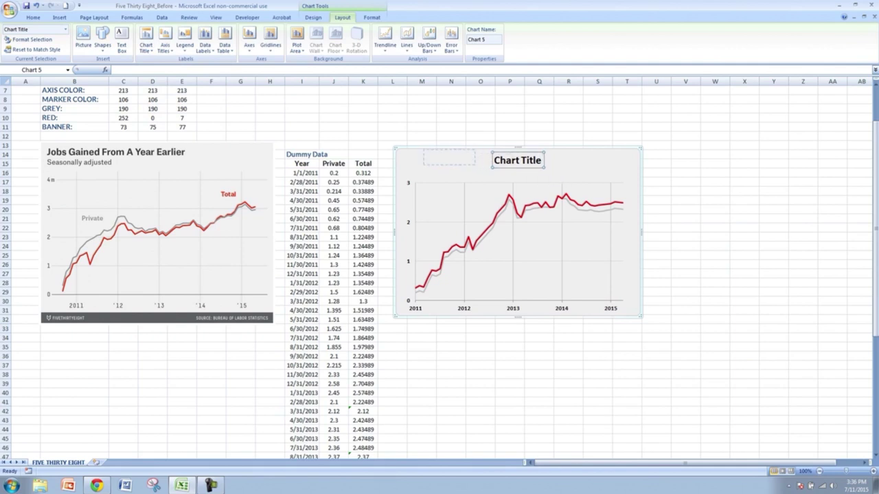
{"action": "left_click_drag", "start_coordinate": [437, 156], "coordinate": [417, 162]}
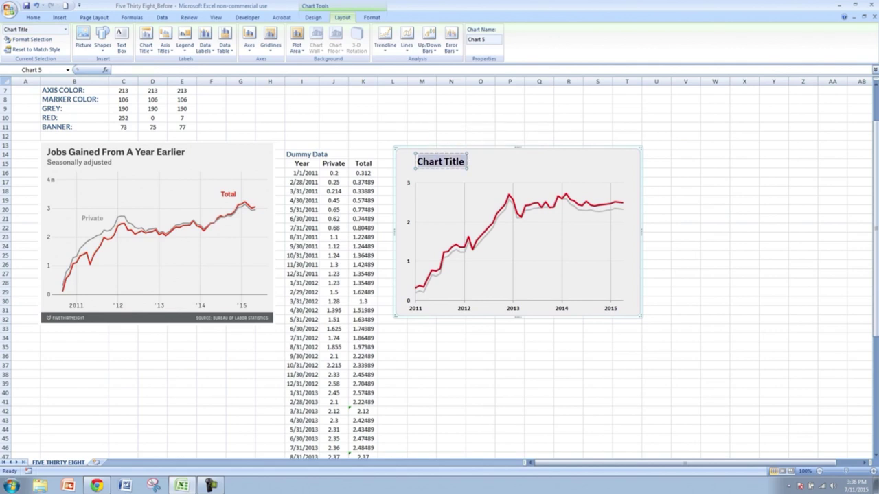
- Replace the placeholder chart title with "Jobs Gained From A Year Earlier"
{"action": "type", "text": "J"}
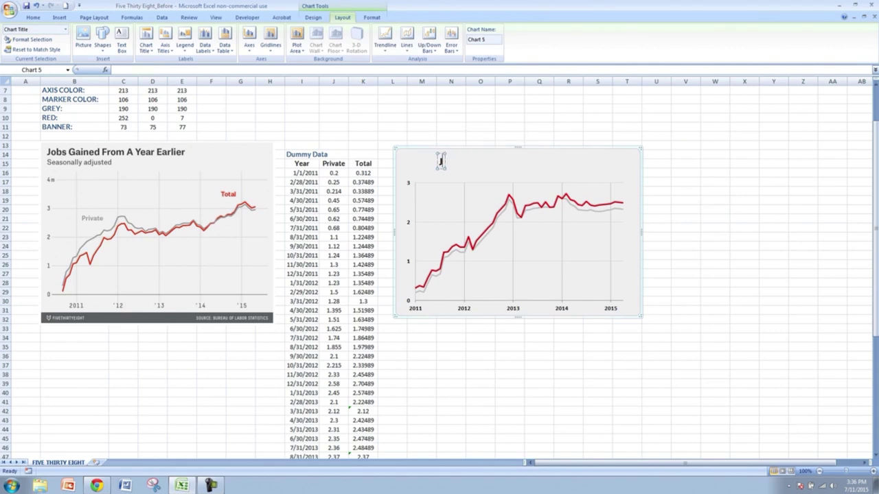
{"action": "type", "text": "obs HGa"}
{"action": "key", "text": "BackSpace"}
{"action": "type", "text": "Ga"}
{"action": "key", "text": "BackSpace"}
{"action": "key", "text": "BackSpace"}
{"action": "key", "text": "BackSpace"}
{"action": "type", "text": "Gained From A"}
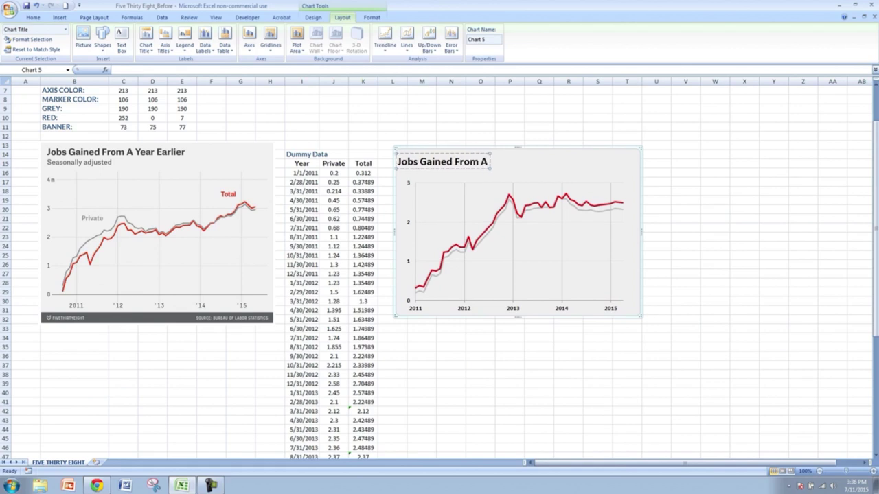
{"action": "type", "text": " Year Earlier"}
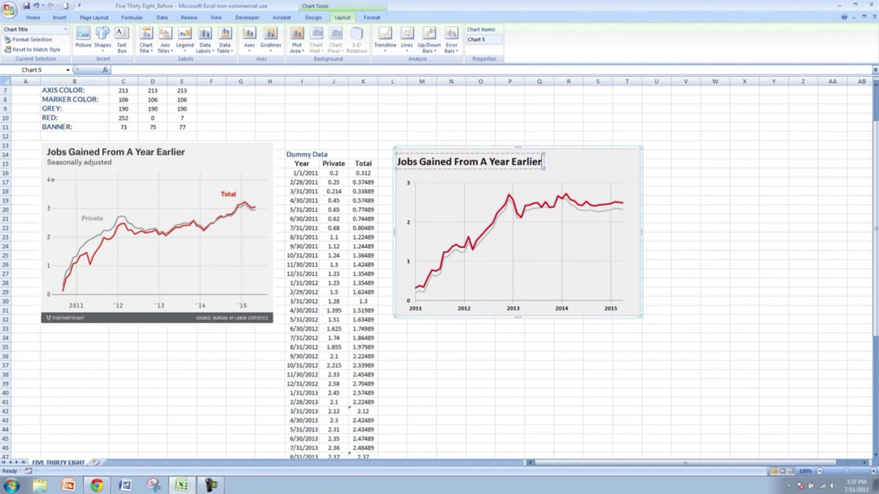
- Add a second line reading "Seasonally adjusted" beneath the first line of the chart title
{"action": "key", "text": "Return"}
{"action": "type", "text": "Sean"}
{"action": "key", "text": "BackSpace"}
{"action": "type", "text": "sonal"}
{"action": "key", "text": "BackSpace"}
{"action": "key", "text": "BackSpace"}
{"action": "key", "text": "BackSpace"}
{"action": "key", "text": "BackSpace"}
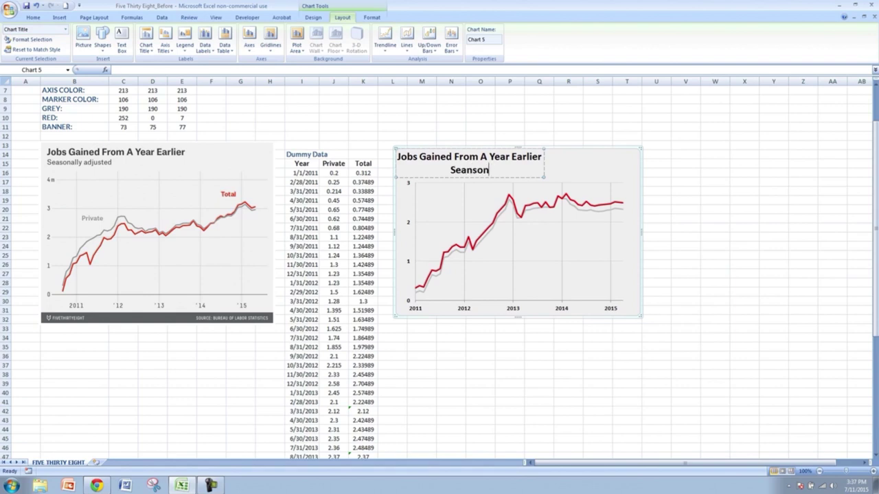
{"action": "type", "text": "on"}
{"action": "key", "text": "BackSpace"}
{"action": "type", "text": "nallu"}
{"action": "key", "text": "BackSpace"}
{"action": "type", "text": "u"}
{"action": "key", "text": "BackSpace"}
{"action": "type", "text": "y ad"}
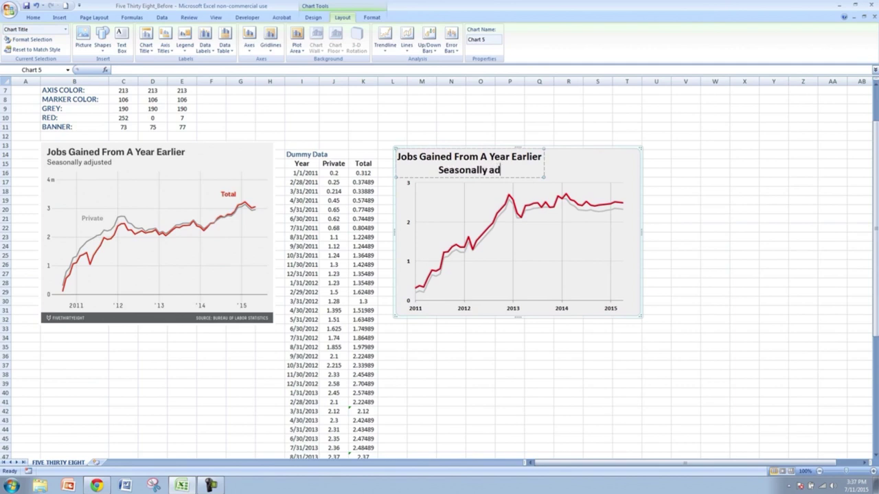
{"action": "type", "text": "justed"}
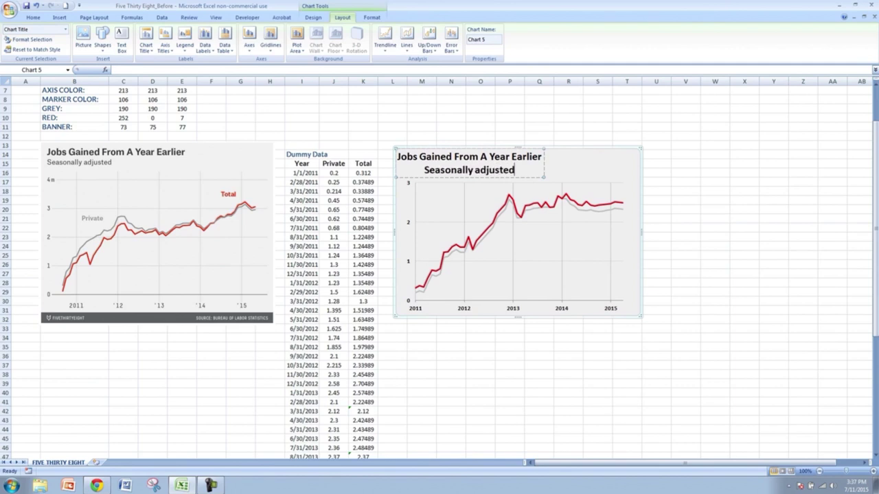
- Left-align both lines of the chart title and move the title up slightly, clear of the plot area
{"action": "left_click_drag", "start_coordinate": [516, 170], "coordinate": [397, 156]}
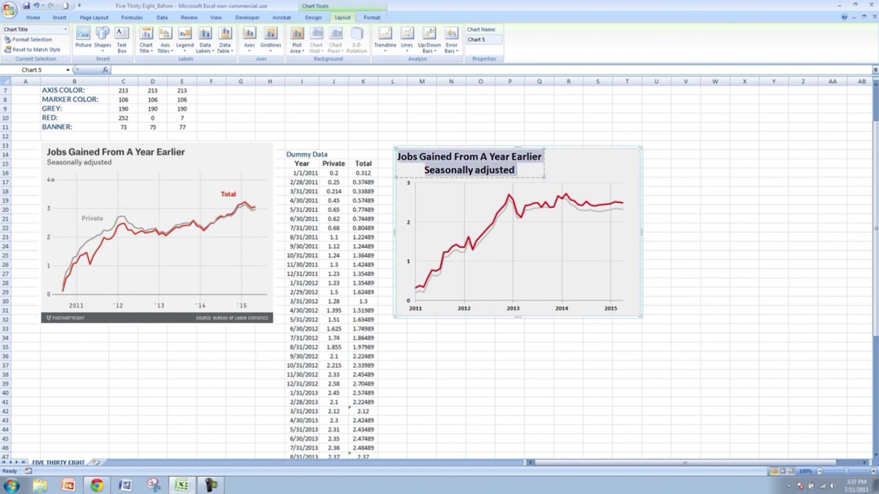
{"action": "left_click", "coordinate": [33, 17]}
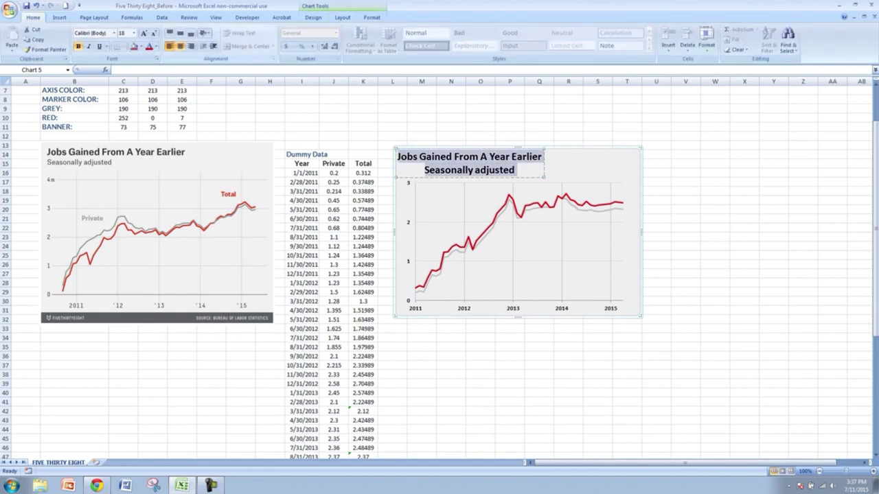
{"action": "left_click", "coordinate": [169, 46]}
{"action": "key", "text": "Escape"}
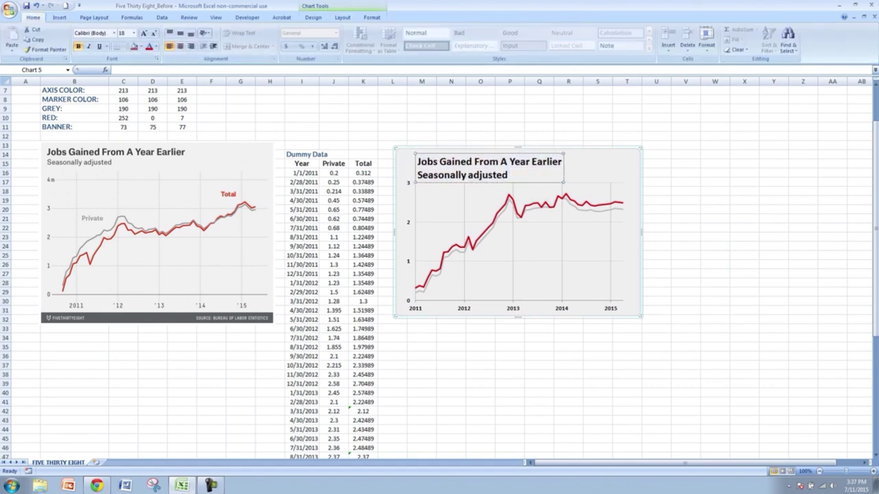
{"action": "left_click_drag", "start_coordinate": [515, 182], "coordinate": [515, 177]}
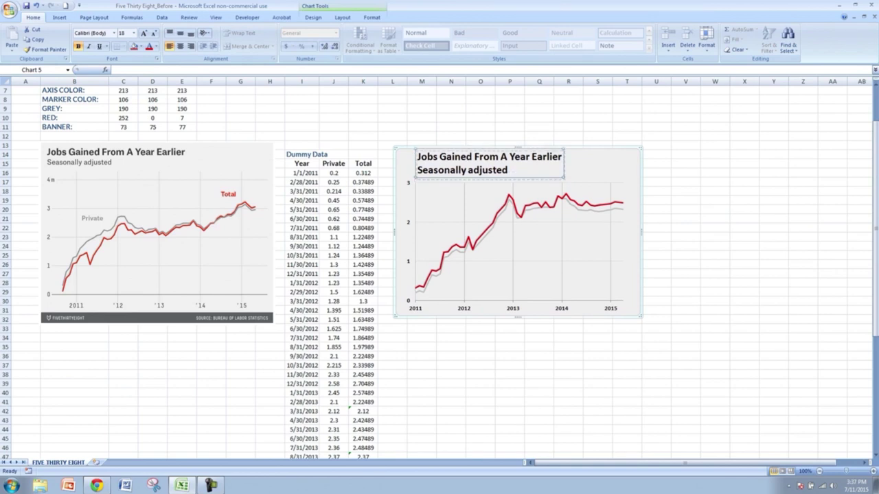
- Reduce the "Seasonally adjusted" line to 12 pt, remove its bold formatting, and deselect the chart
{"action": "left_click", "coordinate": [508, 170]}
{"action": "left_click_drag", "start_coordinate": [509, 171], "coordinate": [417, 171]}
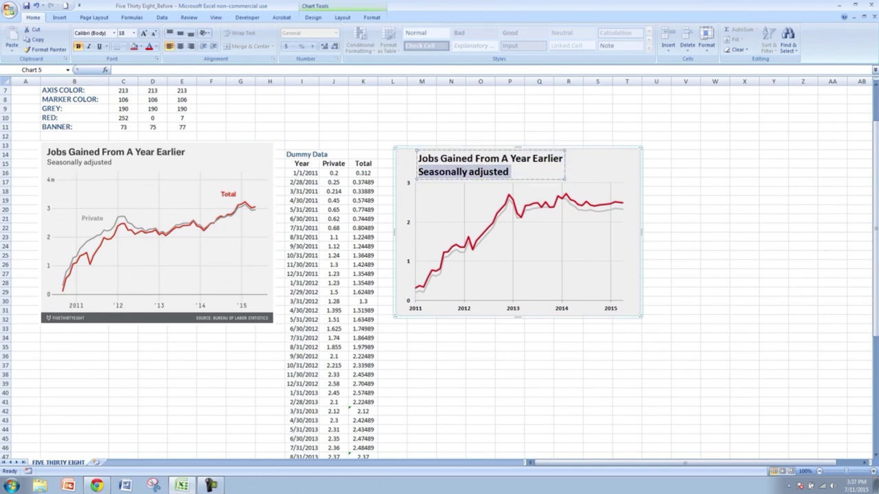
{"action": "left_click", "coordinate": [153, 34]}
{"action": "left_click", "coordinate": [153, 33]}
{"action": "left_click", "coordinate": [153, 33]}
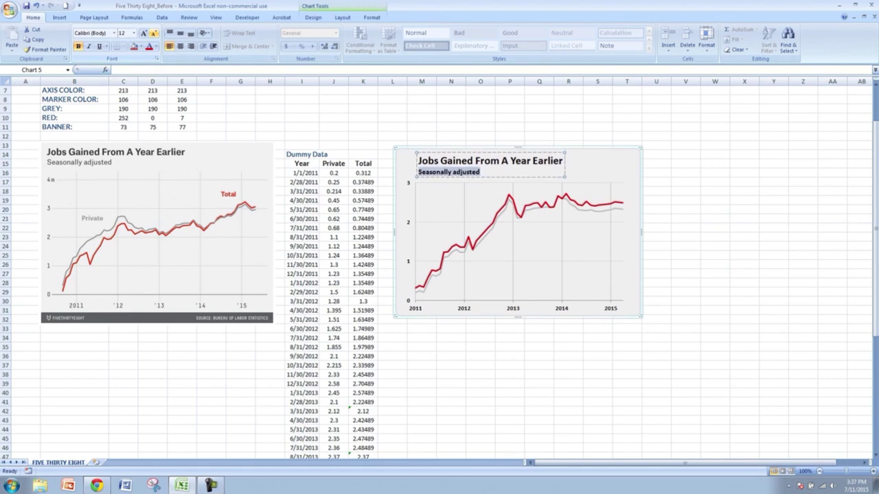
{"action": "key", "text": "ctrl+b"}
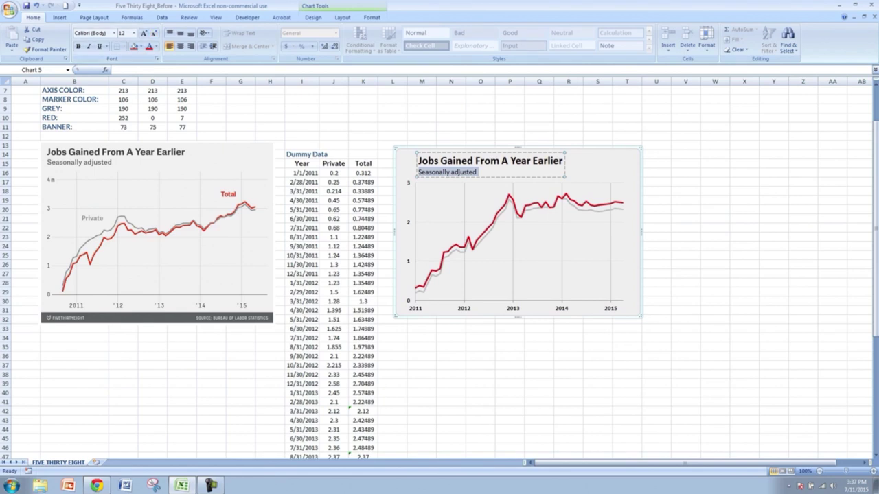
{"action": "left_click", "coordinate": [450, 136]}
{"action": "left_click", "coordinate": [685, 210]}
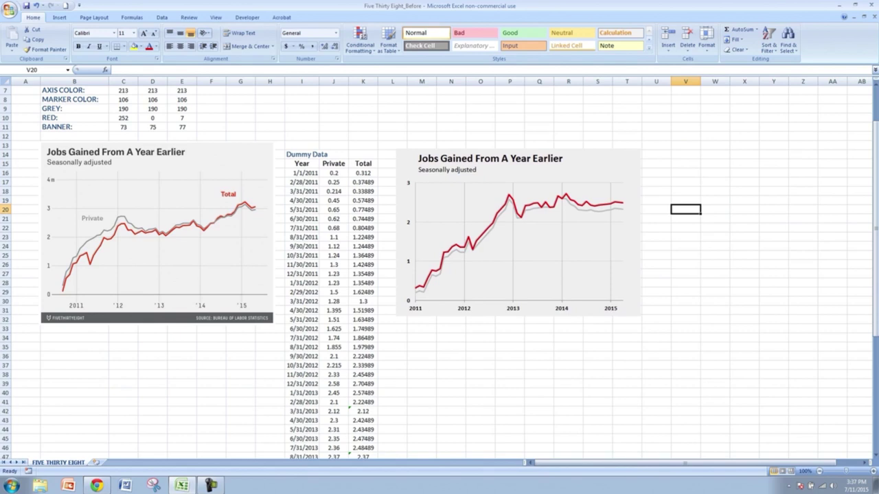
- Draw a banner rectangle about 0.2 inch high and 5.55 inches wide along the chart's bottom edge, spanning its full width
{"action": "left_click", "coordinate": [156, 146]}
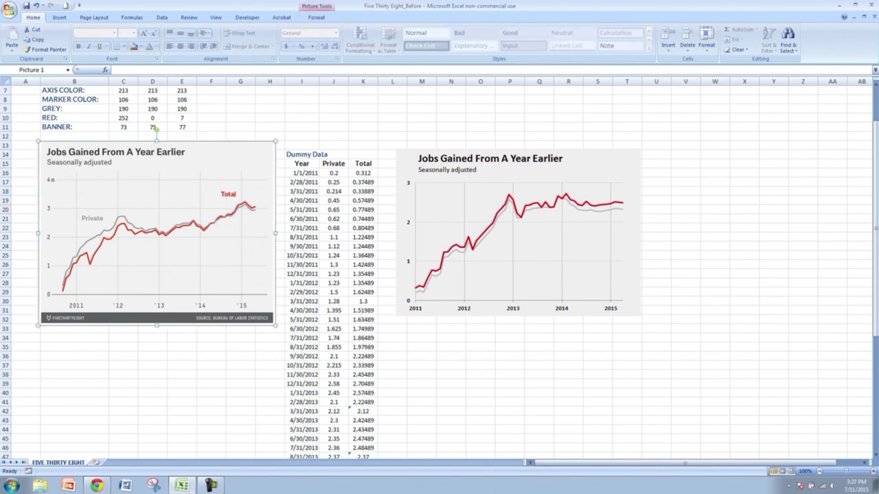
{"action": "left_click", "coordinate": [539, 356]}
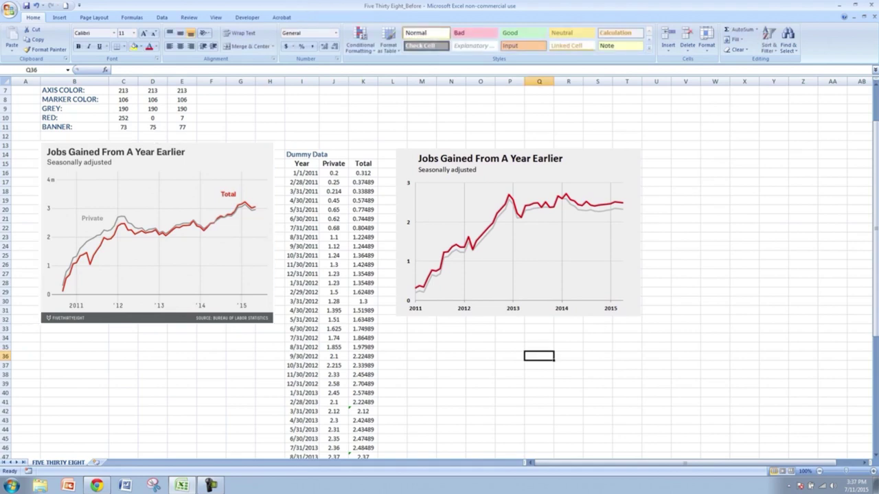
{"action": "left_click", "coordinate": [59, 17]}
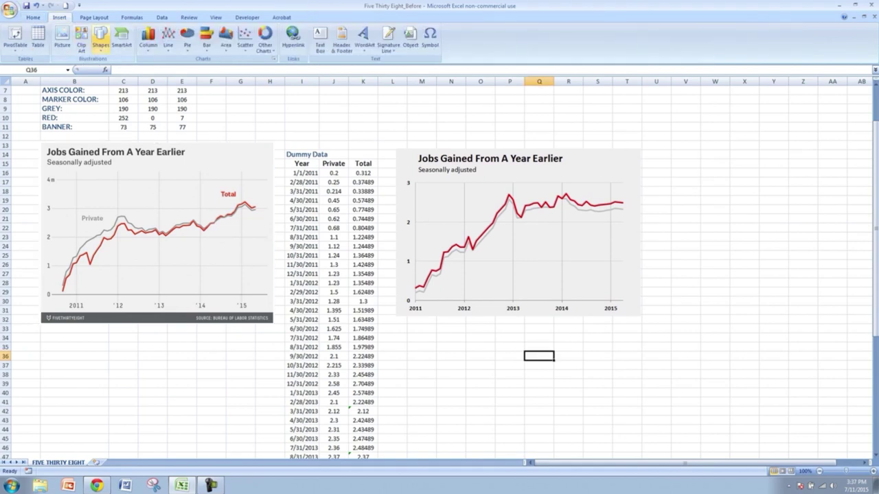
{"action": "left_click", "coordinate": [100, 38]}
{"action": "left_click", "coordinate": [124, 69]}
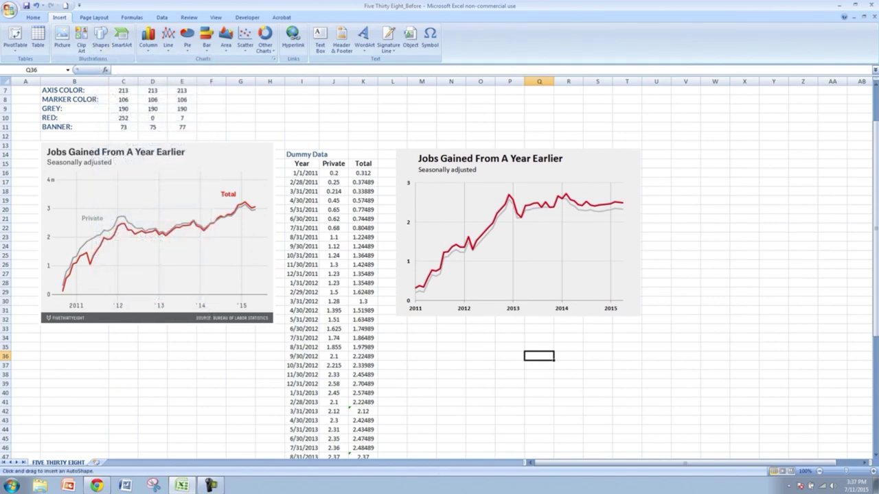
{"action": "left_click_drag", "start_coordinate": [395, 314], "coordinate": [640, 323]}
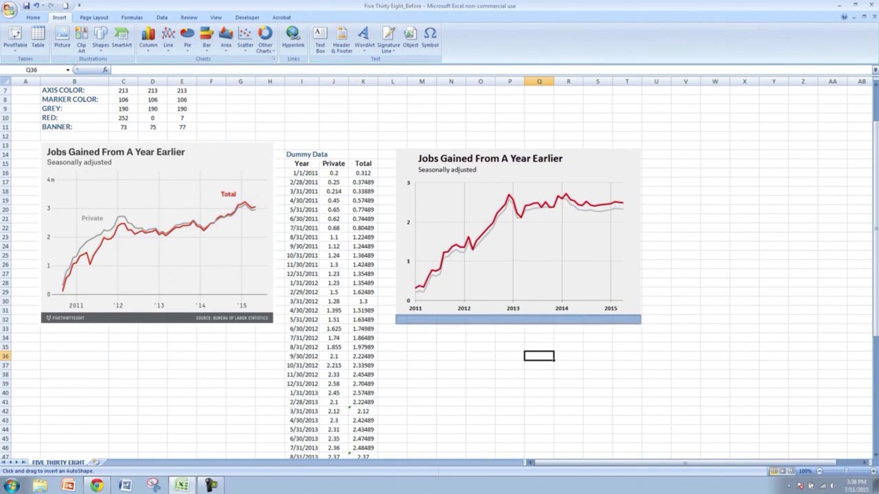
{"action": "left_click_drag", "start_coordinate": [640, 324], "coordinate": [641, 323]}
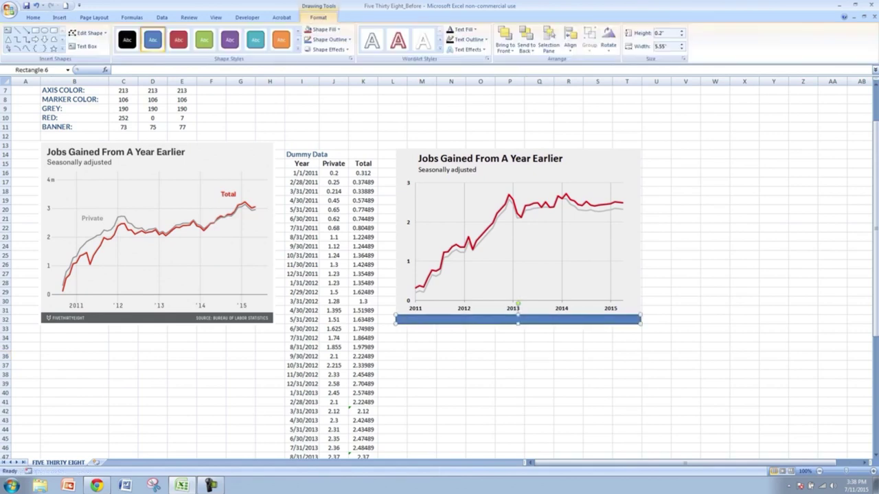
- Fill the banner rectangle with the solid custom RGB colour 73, 75, 77
{"action": "right_click", "coordinate": [610, 321]}
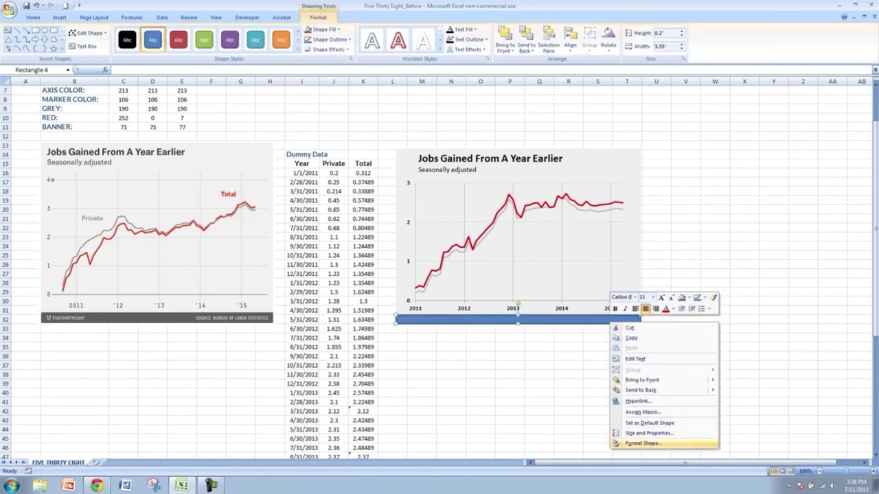
{"action": "left_click", "coordinate": [642, 443]}
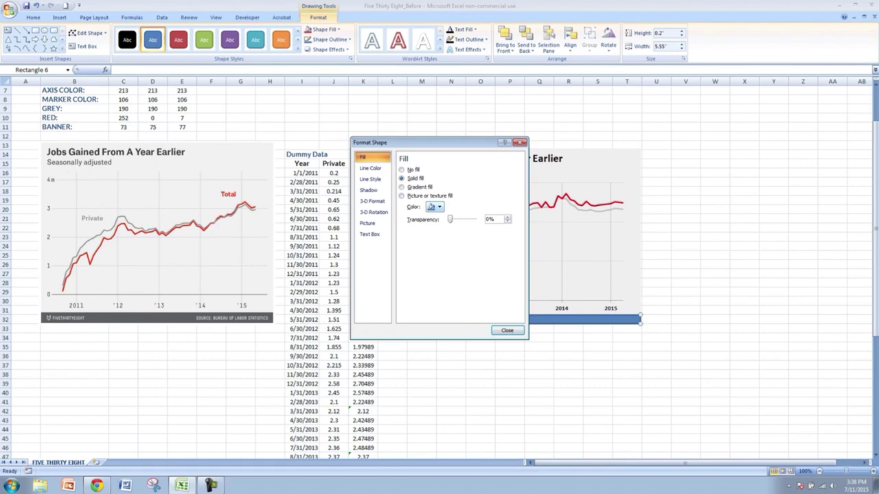
{"action": "left_click", "coordinate": [435, 206]}
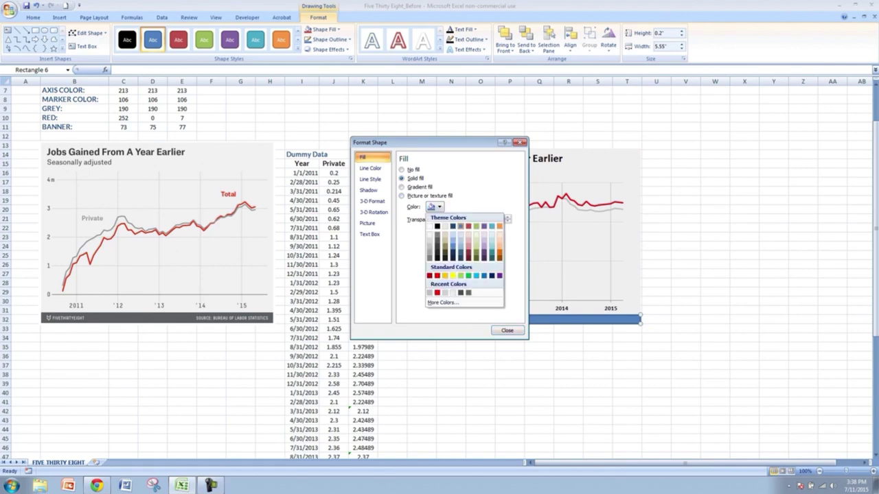
{"action": "left_click", "coordinate": [443, 302]}
{"action": "double_click", "coordinate": [406, 285]}
{"action": "type", "text": "73"}
{"action": "key", "text": "Tab"}
{"action": "type", "text": "75"}
{"action": "key", "text": "Tab"}
{"action": "type", "text": "77"}
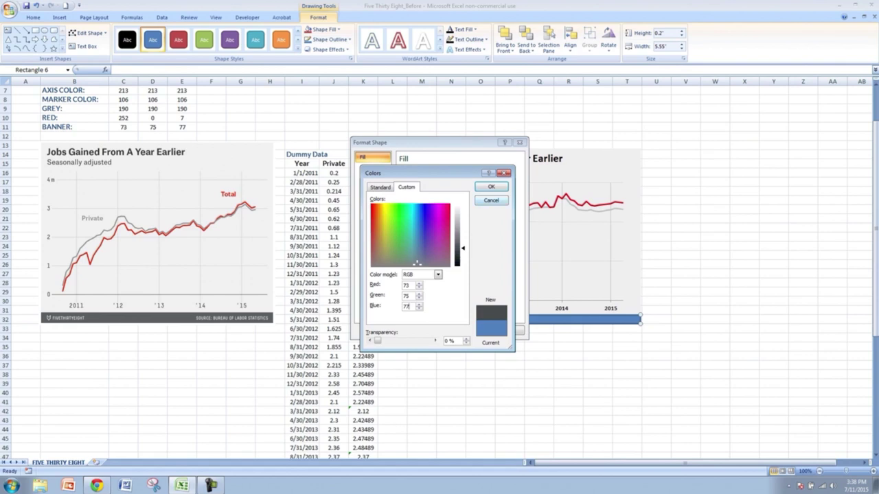
{"action": "key", "text": "Return"}
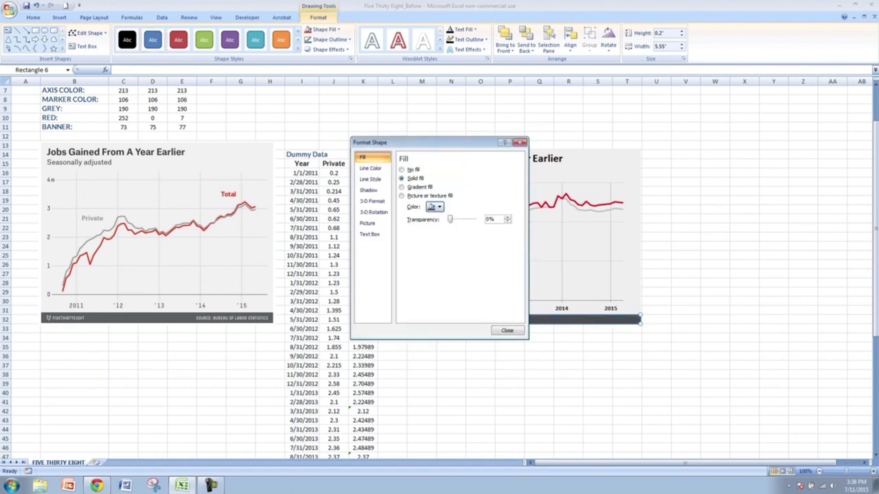
- Remove the banner rectangle's outline, close the shape formatting and deselect the shape
{"action": "left_click", "coordinate": [370, 168]}
{"action": "left_click", "coordinate": [402, 170]}
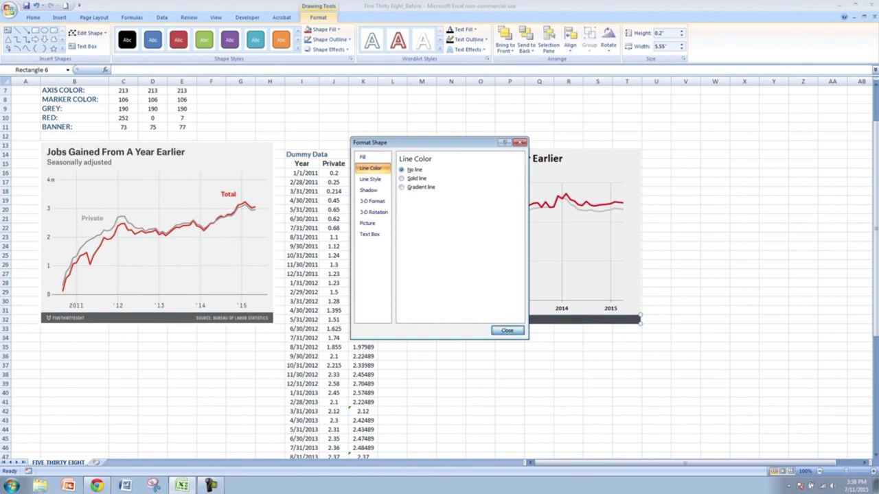
{"action": "left_click", "coordinate": [506, 330]}
{"action": "left_click", "coordinate": [539, 356]}
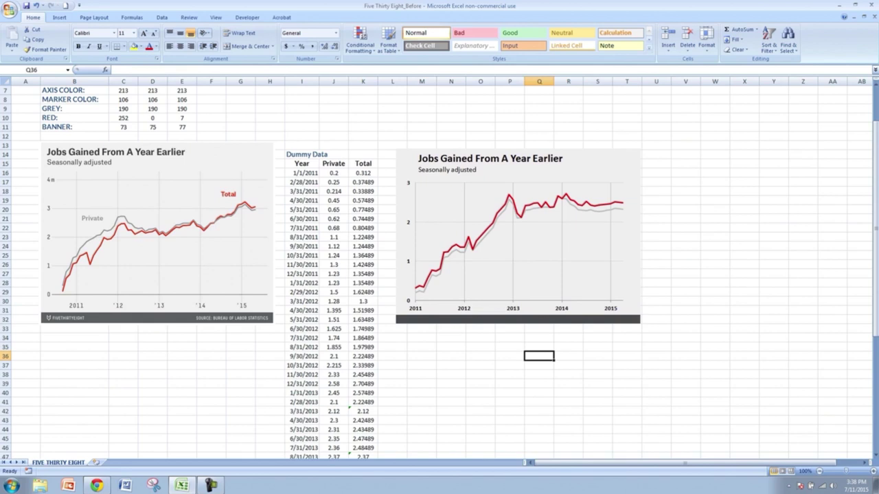
- Add the right-aligned text "SOURCE:" inside the banner rectangle
{"action": "right_click", "coordinate": [440, 318]}
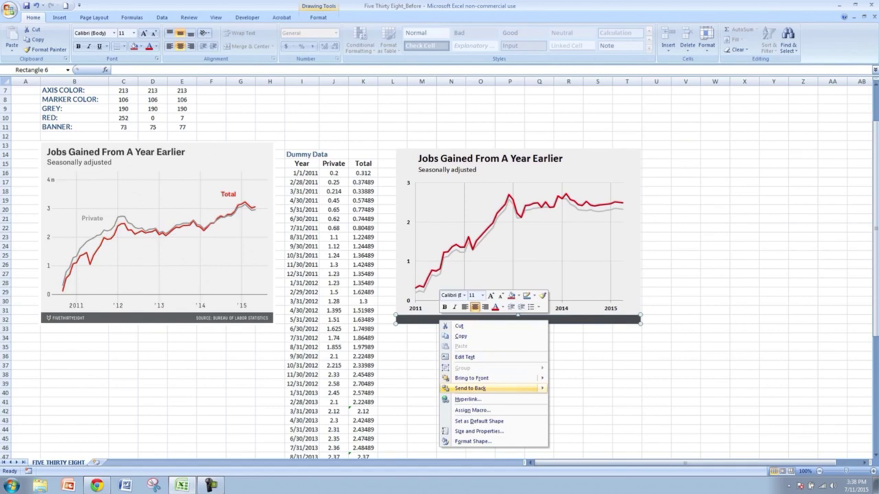
{"action": "left_click", "coordinate": [465, 357]}
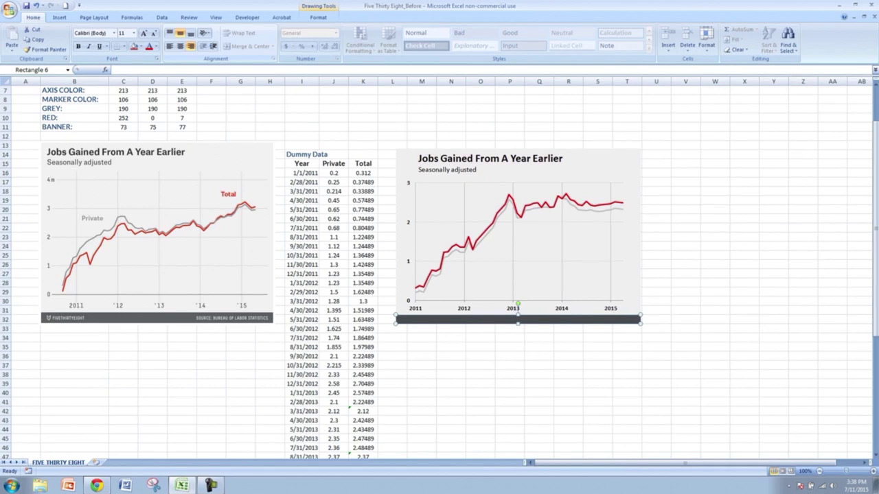
{"action": "type", "text": "SOURCE:"}
- Make the banner's "SOURCE:" text bold, reduce its font size by two increments, and deselect the banner
{"action": "key", "text": "shift+Left"}
{"action": "key", "text": "shift+Left"}
{"action": "key", "text": "shift+Left"}
{"action": "key", "text": "shift+Left"}
{"action": "key", "text": "shift+Left"}
{"action": "key", "text": "shift+Left"}
{"action": "key", "text": "shift+Left"}
{"action": "key", "text": "ctrl+b"}
{"action": "left_click", "coordinate": [154, 33]}
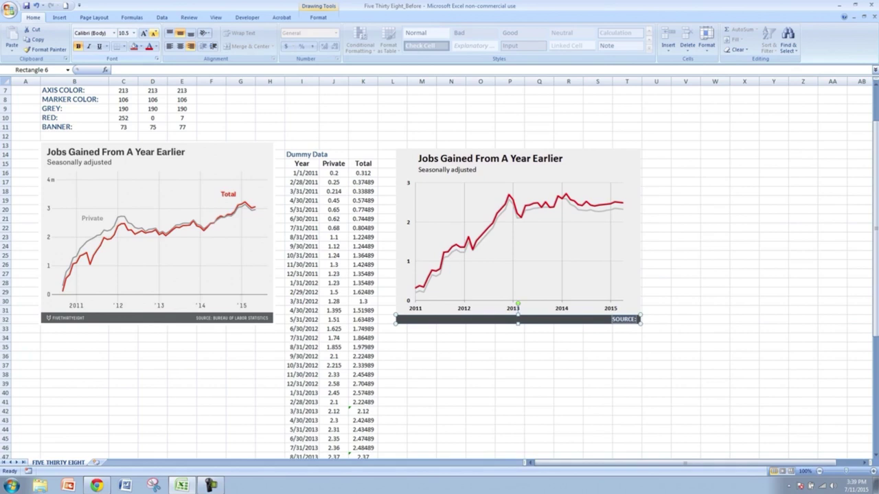
{"action": "left_click", "coordinate": [154, 33]}
{"action": "left_click", "coordinate": [656, 365]}
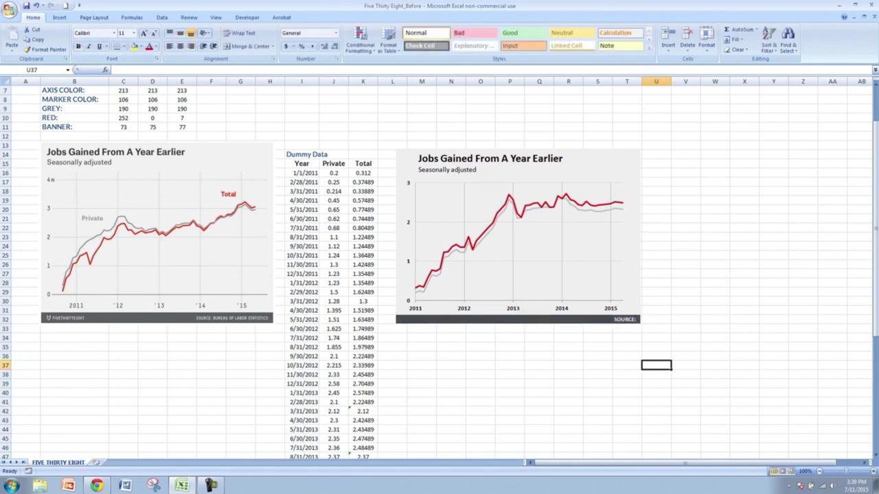